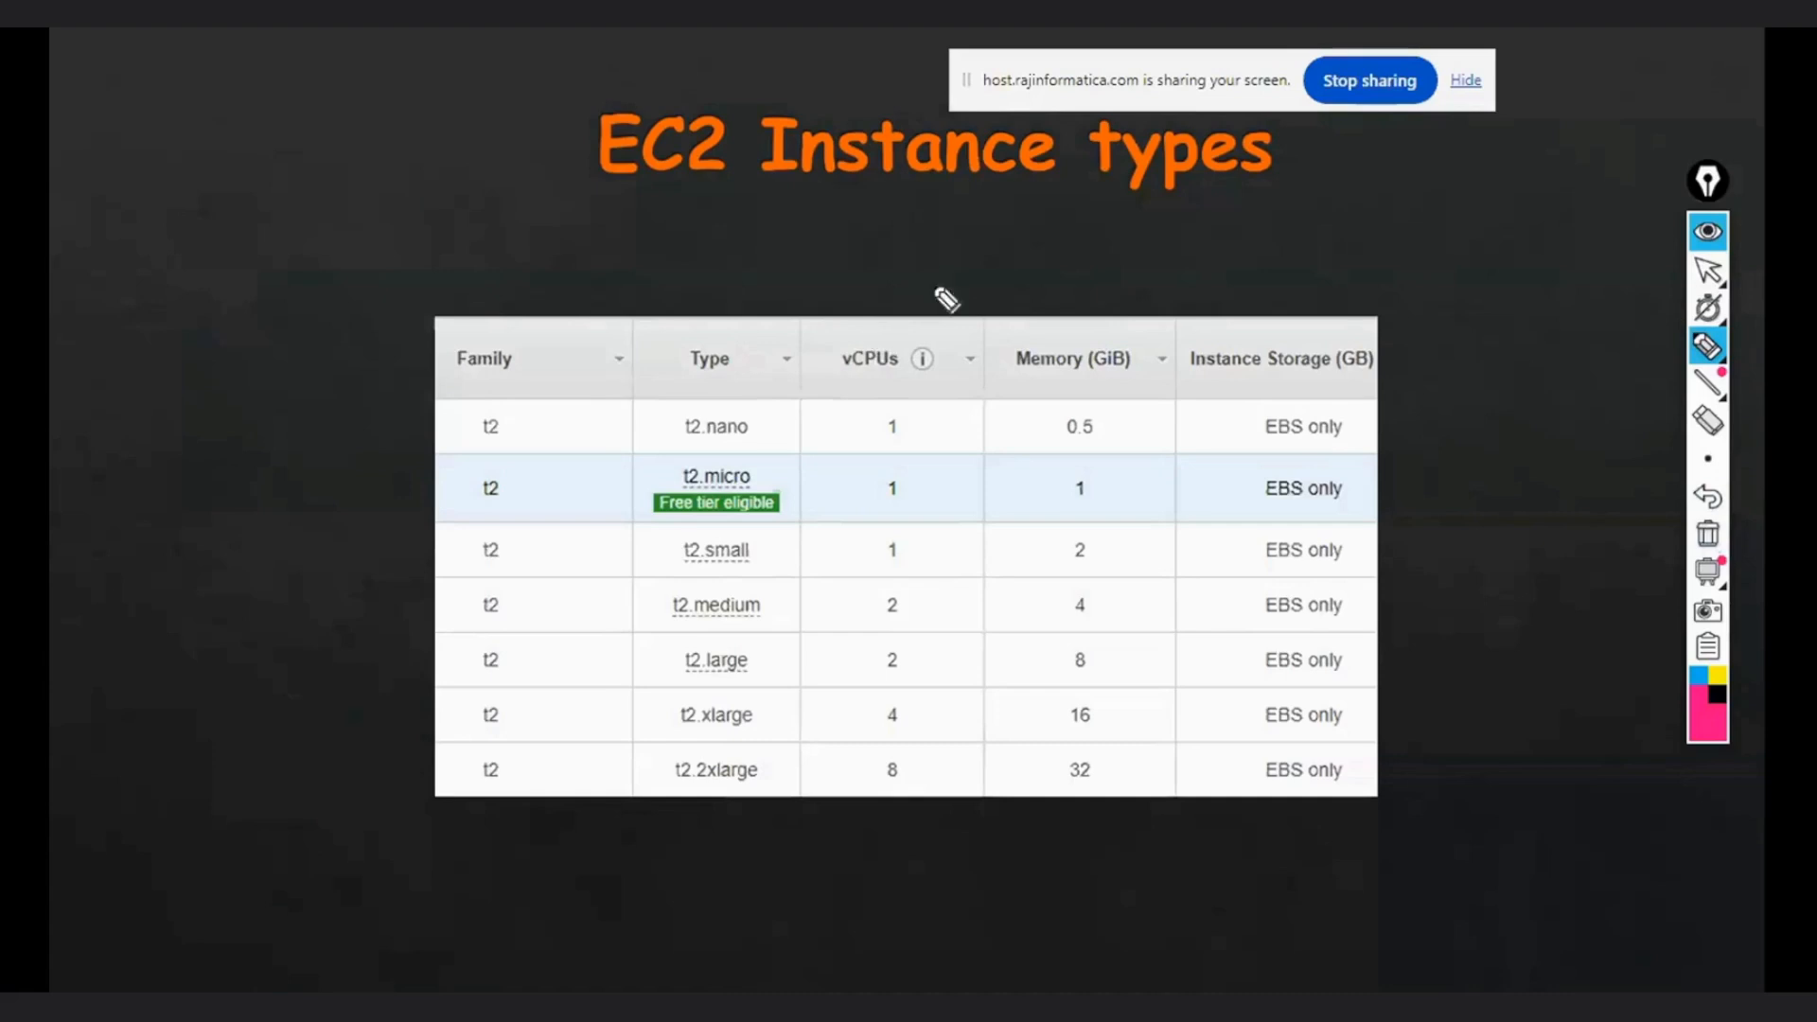
# - Underline "Instance" and "types" in the title plus the vCPUs and Memory headings, and circle t2.nano's 1 and 0.5 values
pyautogui.moveTo(779, 202); pyautogui.dragTo(888, 193)
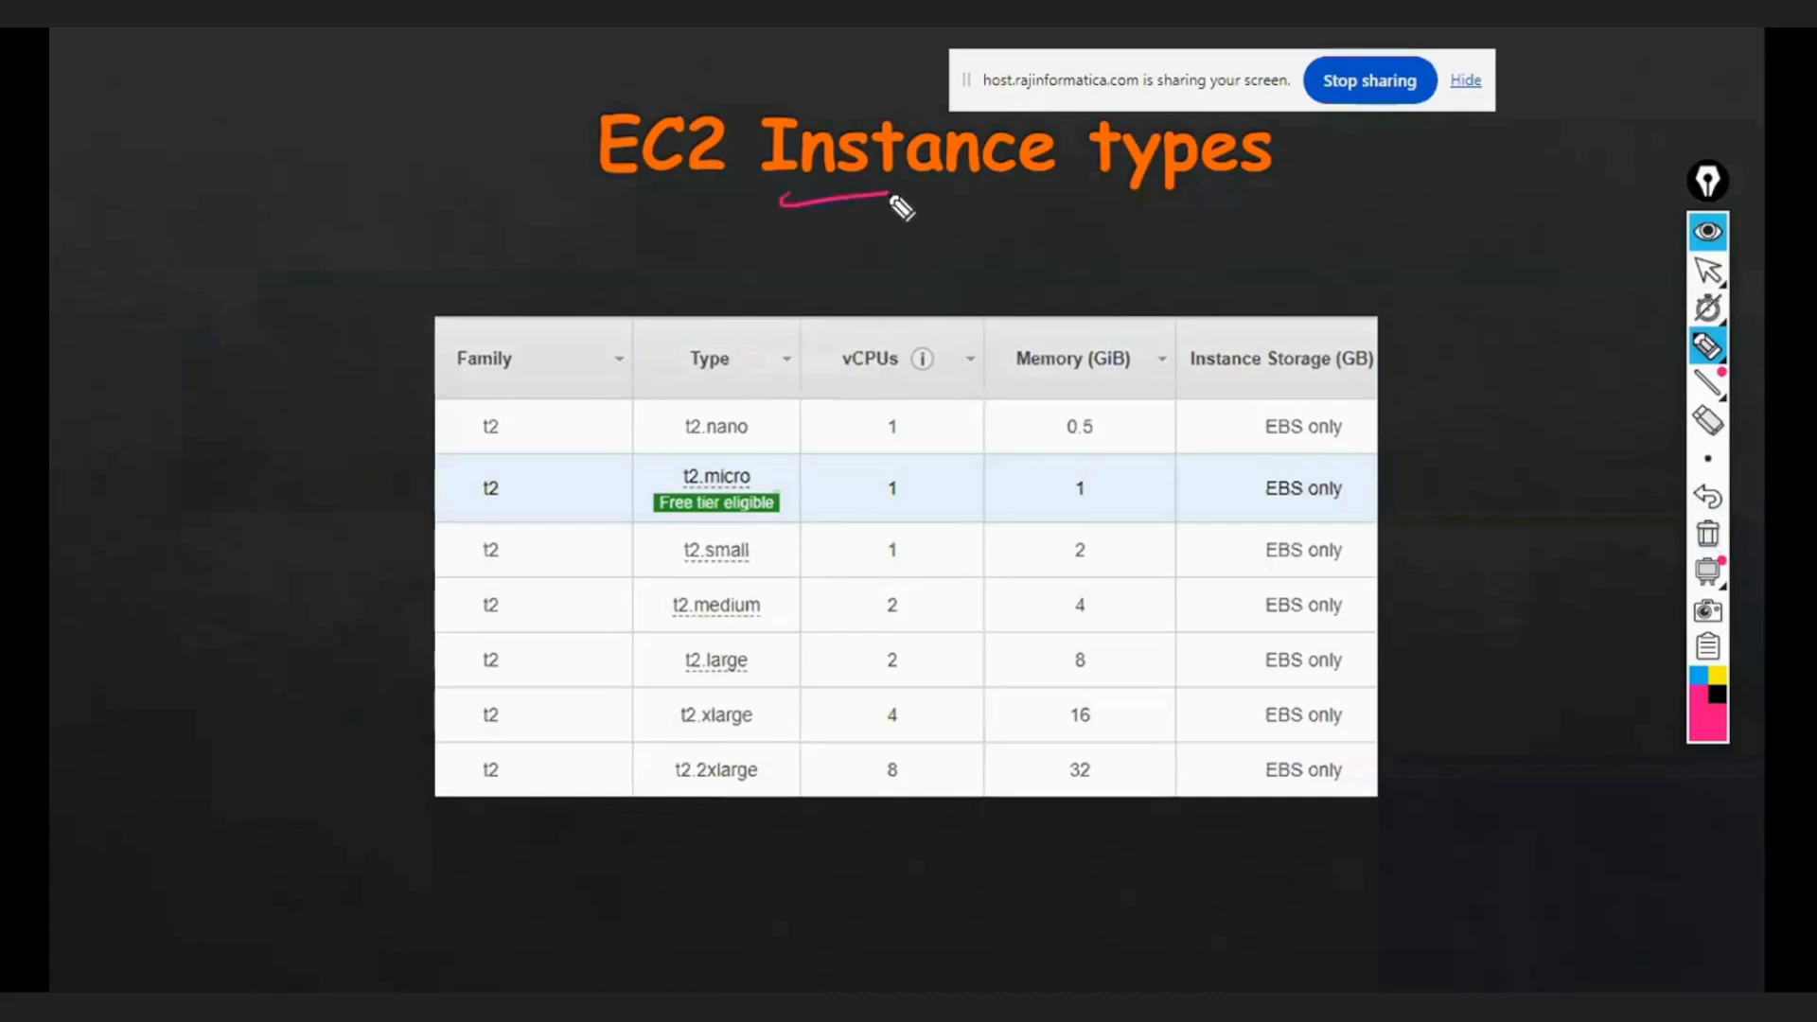
pyautogui.moveTo(1069, 184); pyautogui.dragTo(1204, 173)
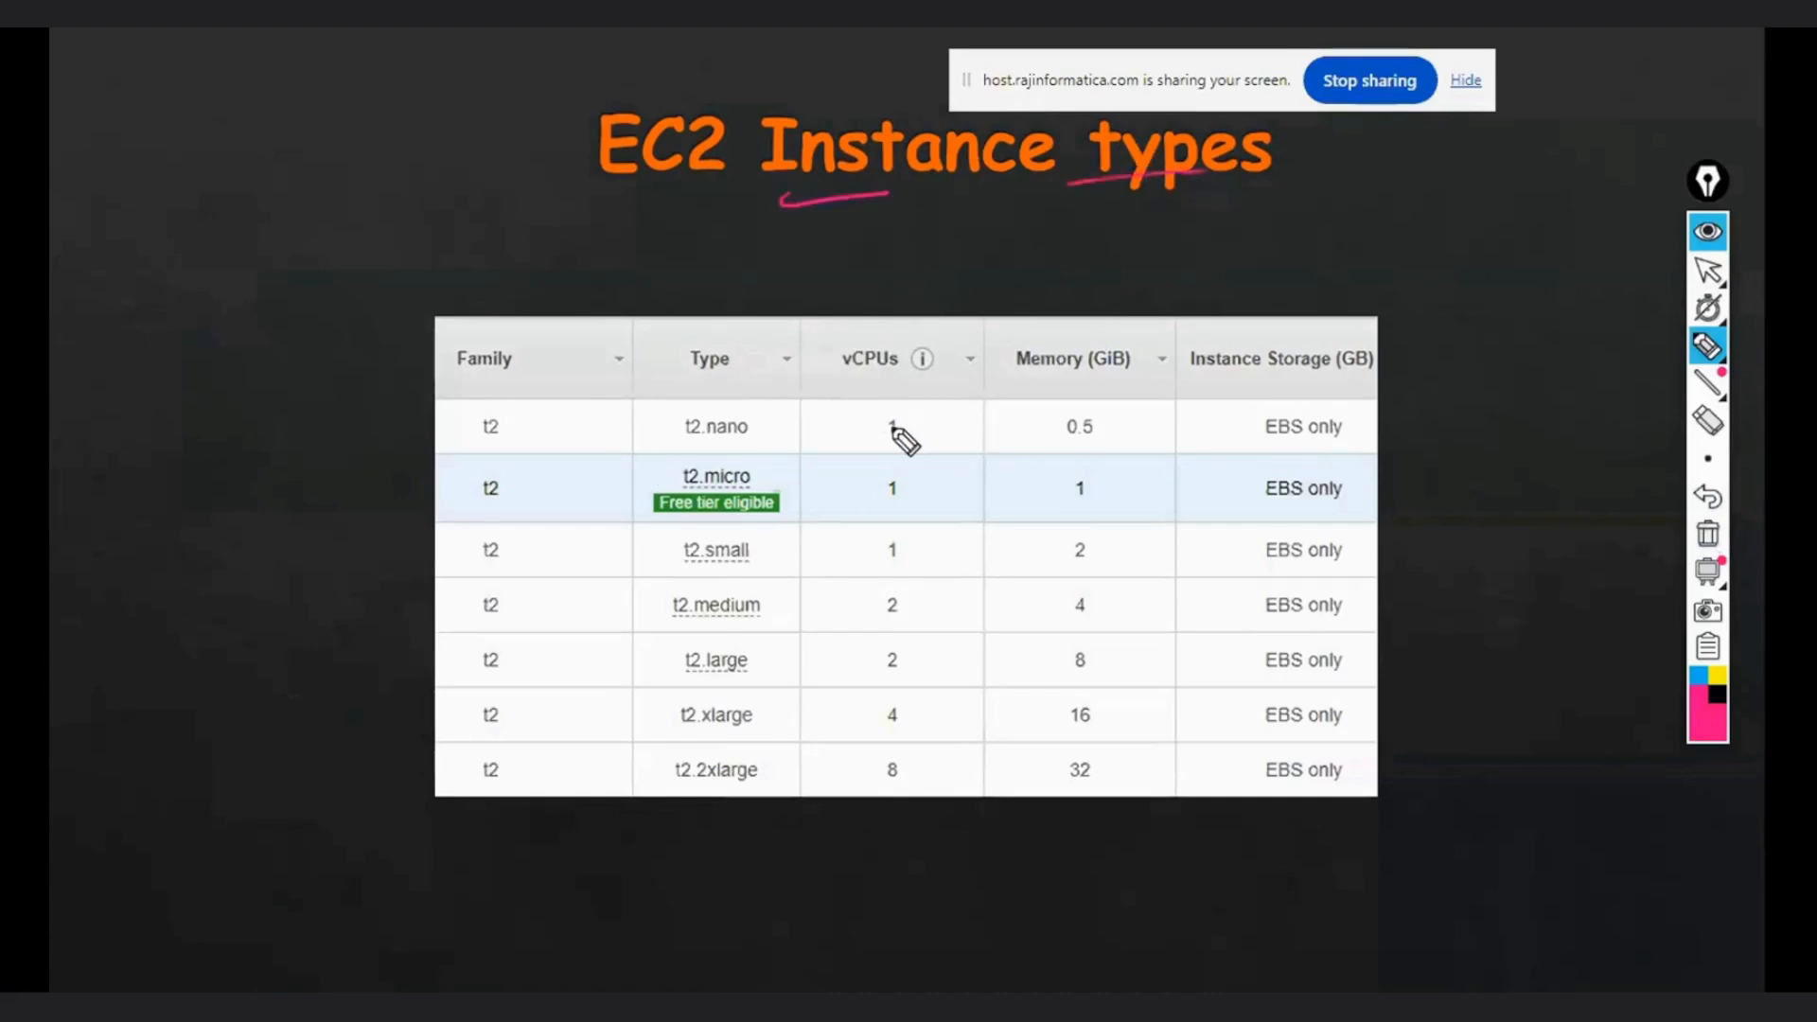
pyautogui.moveTo(890, 416); pyautogui.dragTo(899, 373)
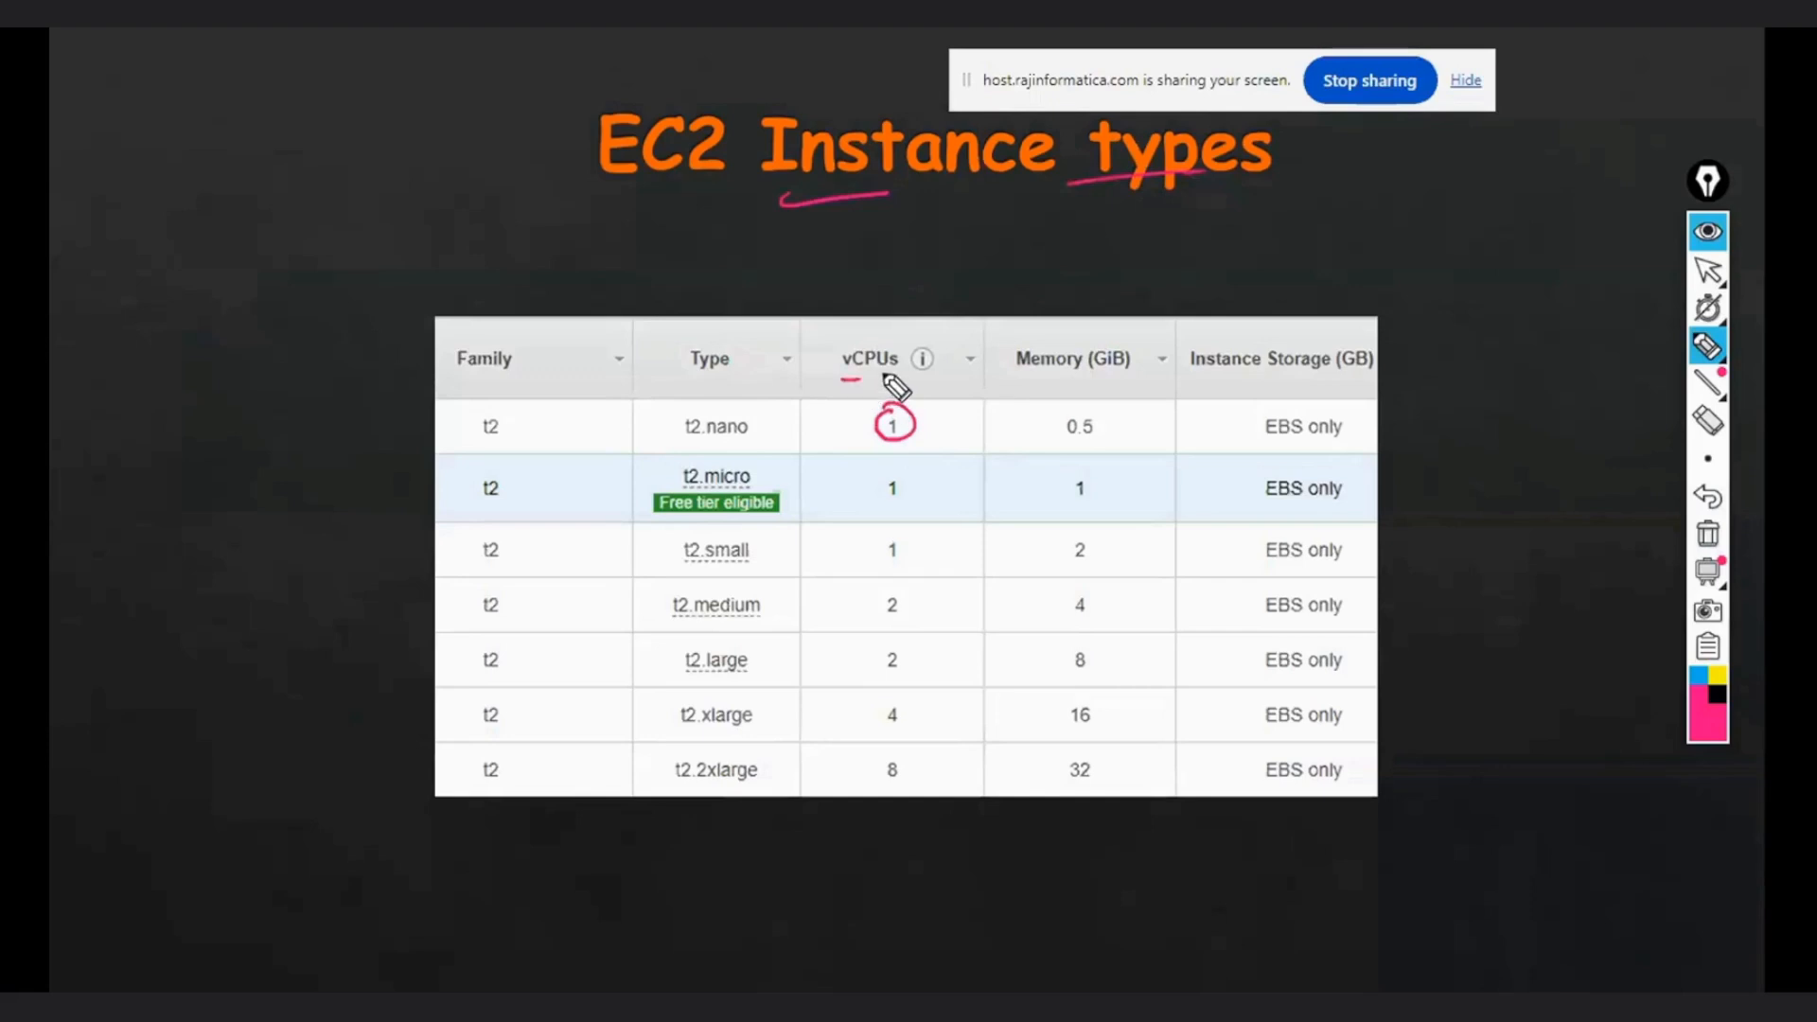
pyautogui.moveTo(1078, 414)
pyautogui.mouseDown()
pyautogui.moveTo(1060, 430)
pyautogui.moveTo(1095, 379)
pyautogui.moveTo(1129, 374)
pyautogui.mouseUp()
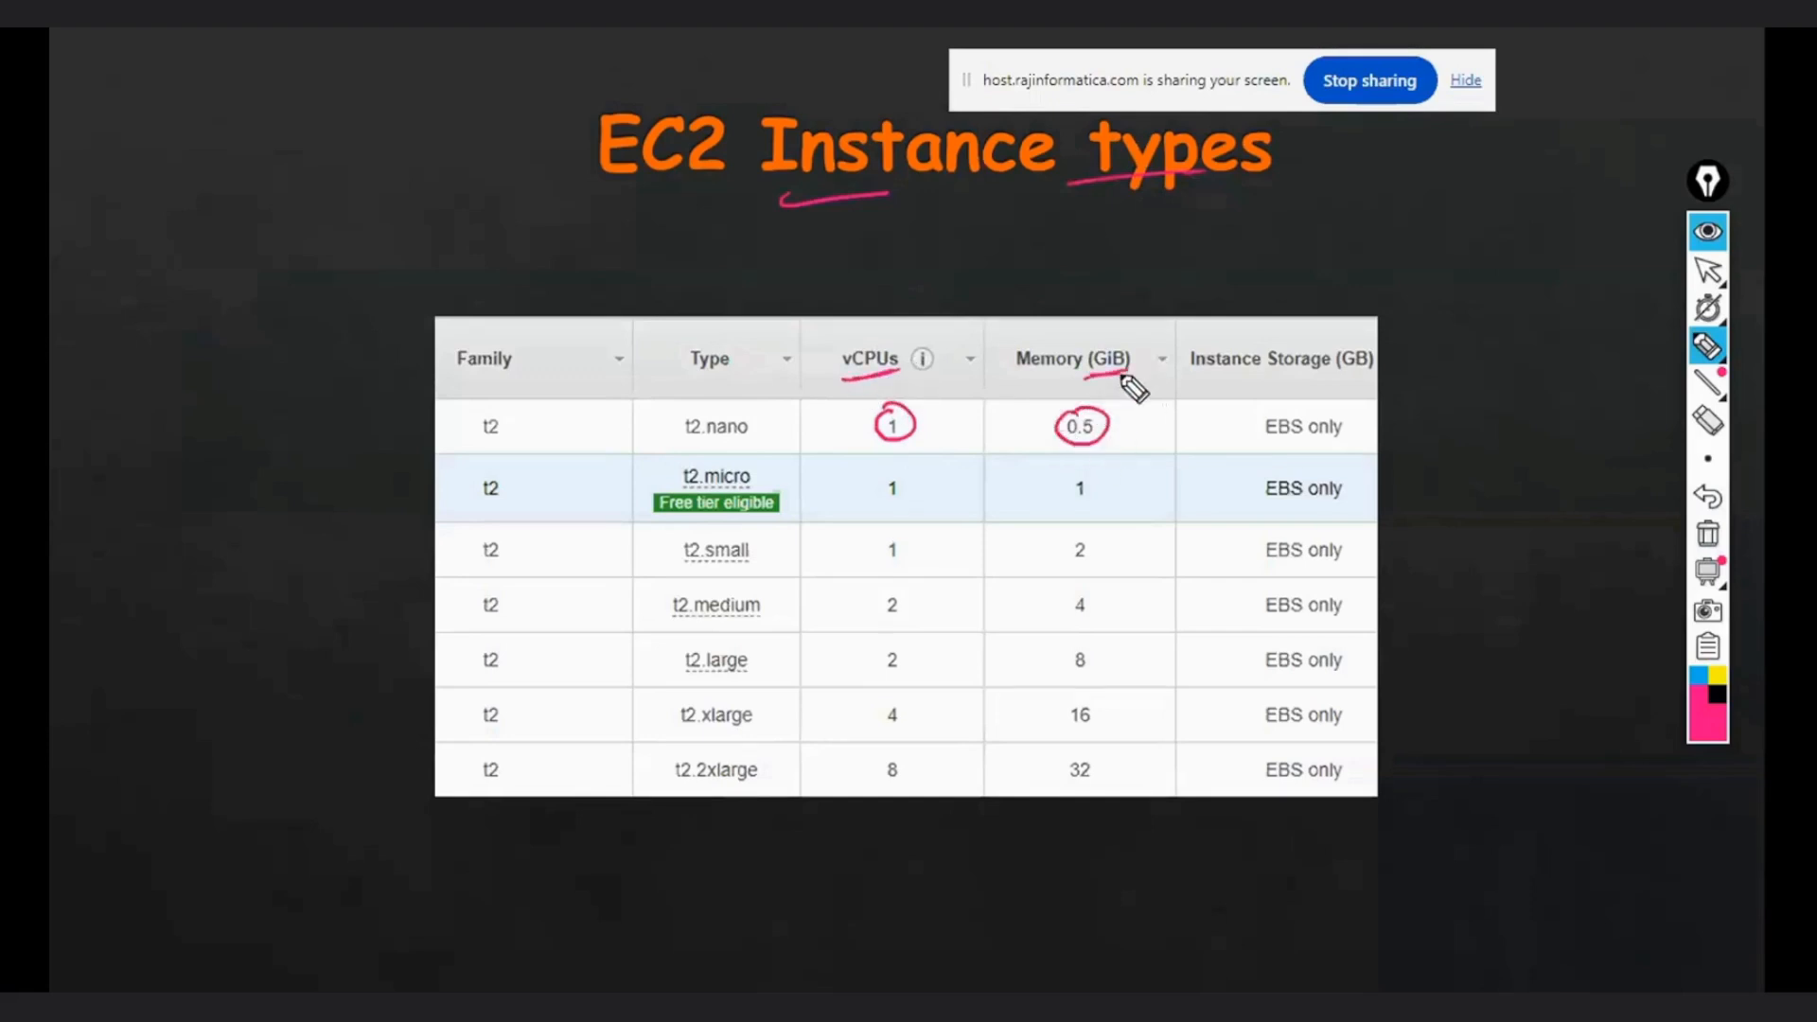
# - Tick t2.nano in the instance table and erase the marks around its vCPU and memory values
pyautogui.moveTo(880, 445)
pyautogui.mouseDown()
pyautogui.moveTo(1030, 446)
pyautogui.moveTo(1104, 418)
pyautogui.moveTo(869, 443)
pyautogui.mouseUp()
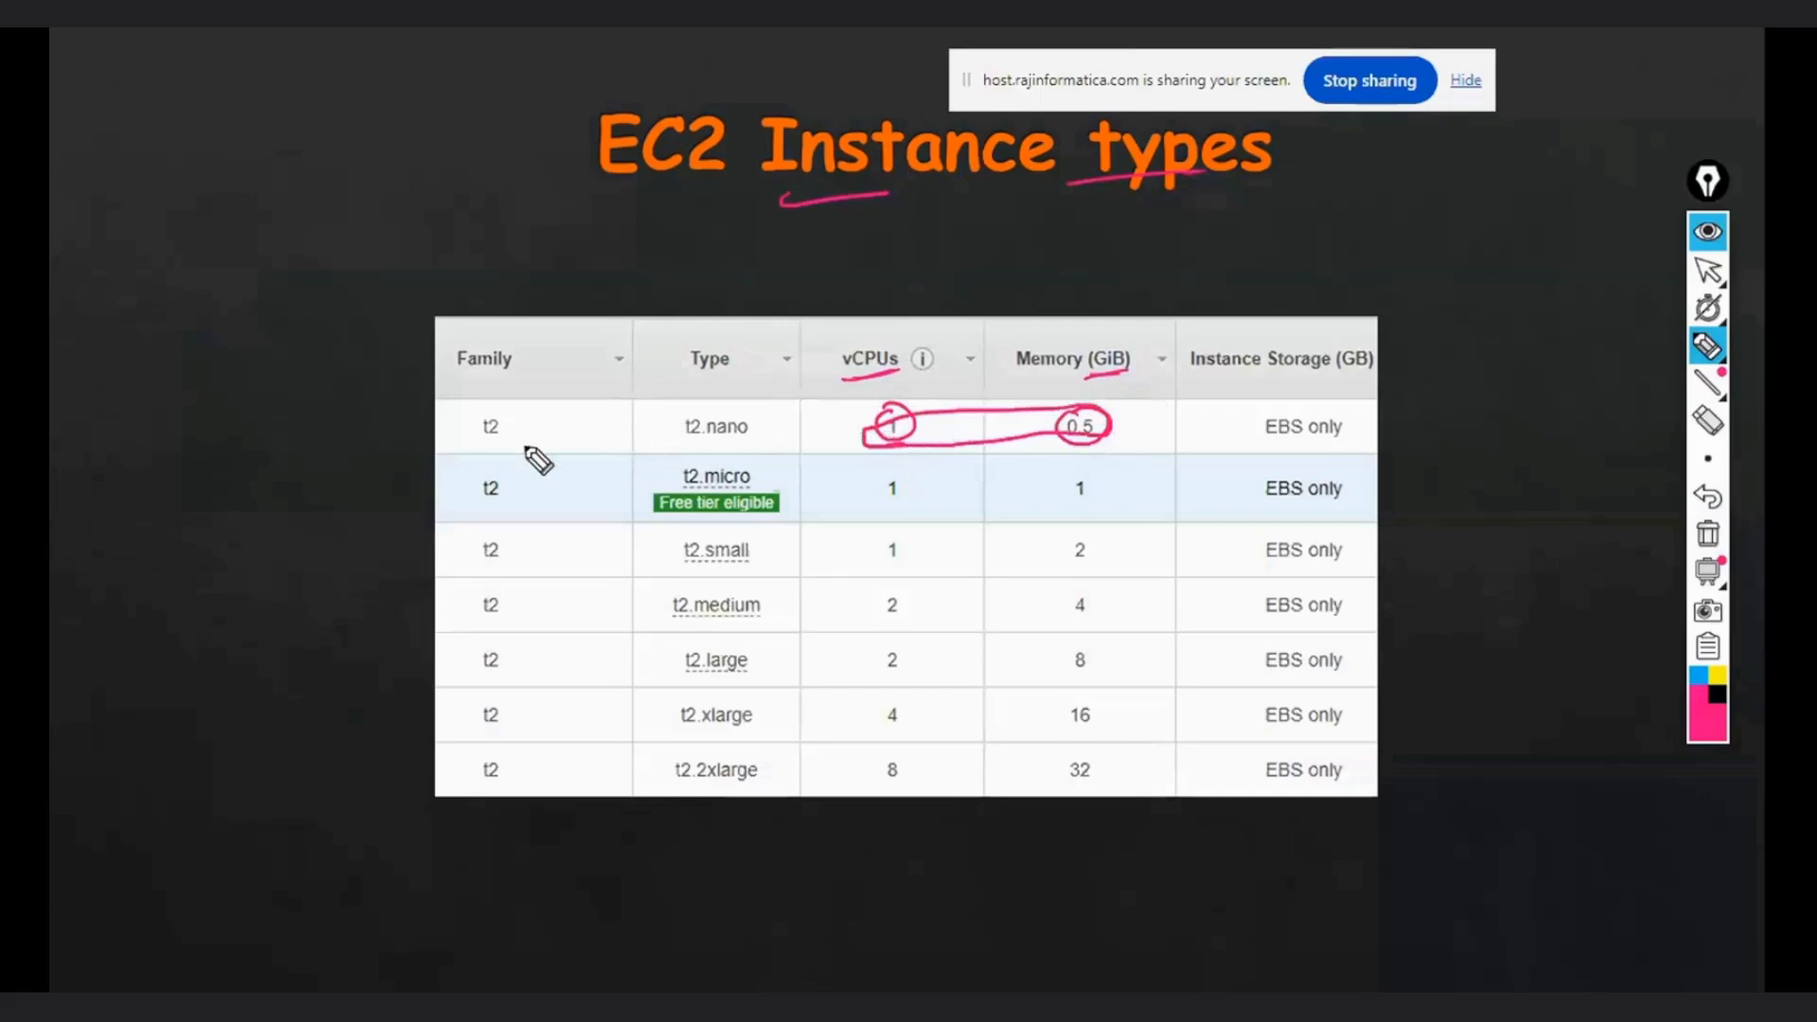
pyautogui.moveTo(661, 417); pyautogui.dragTo(705, 400)
pyautogui.click(937, 430)
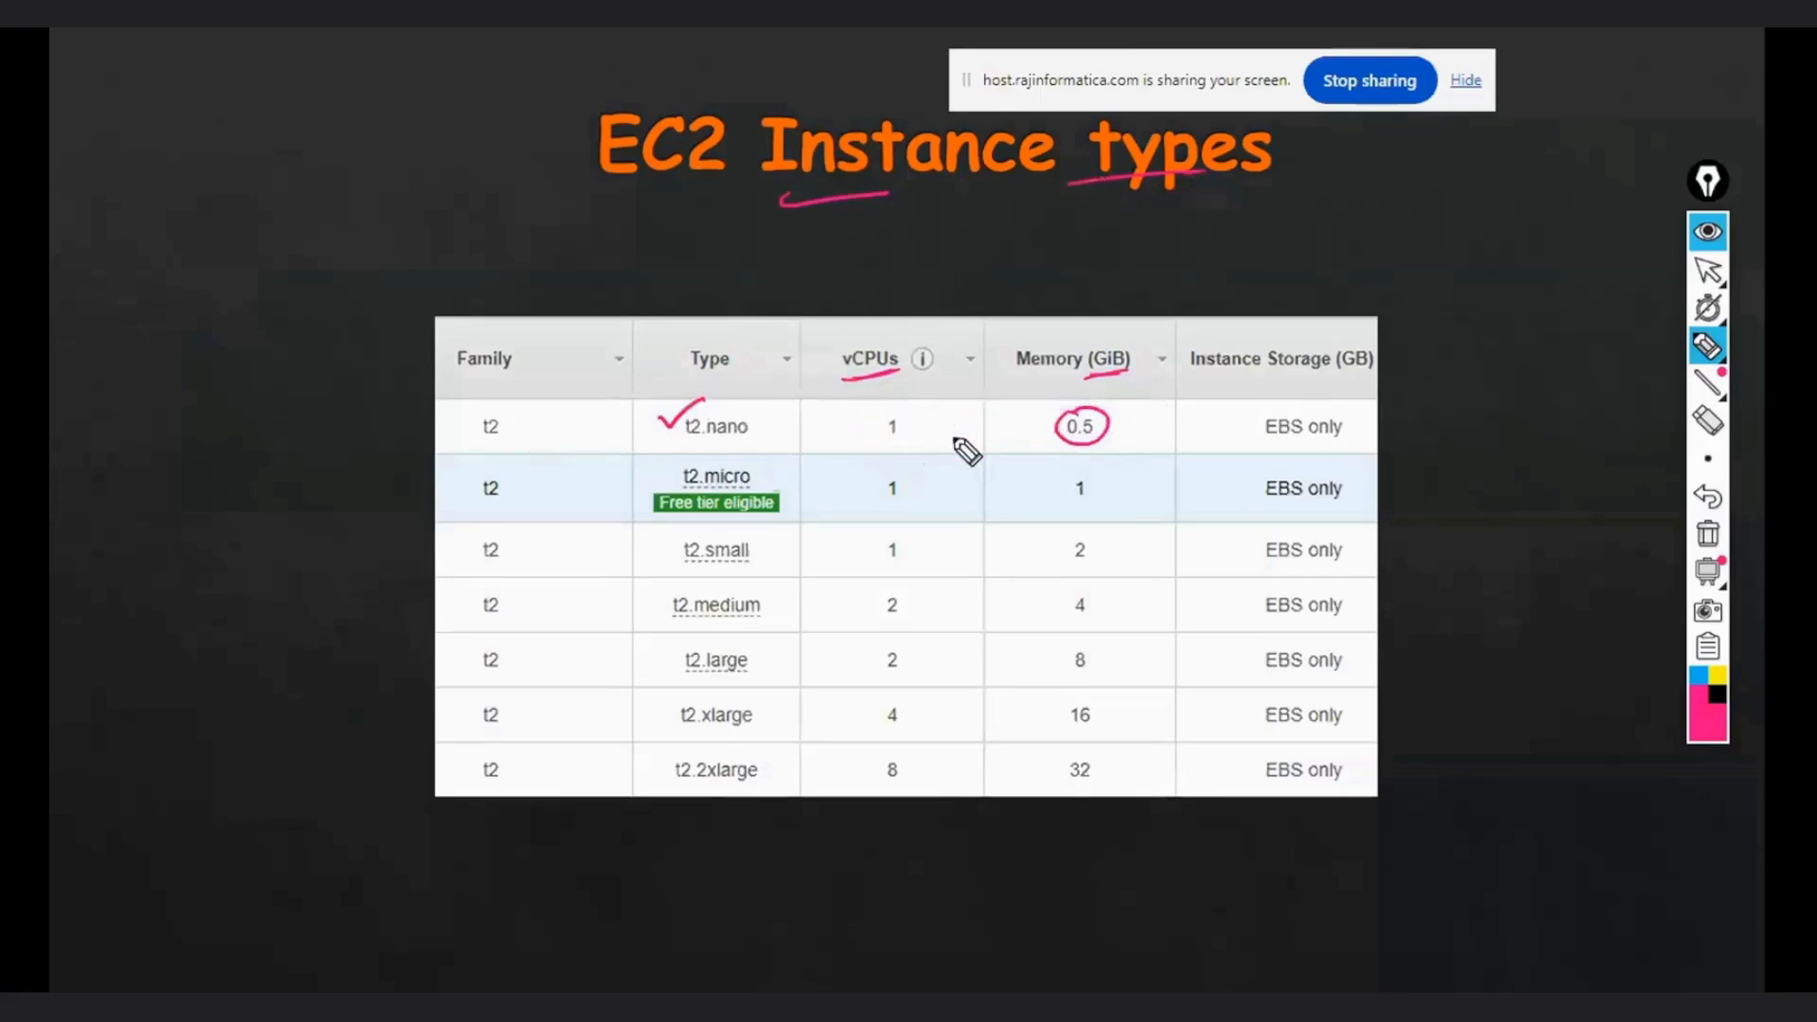
pyautogui.click(1074, 414)
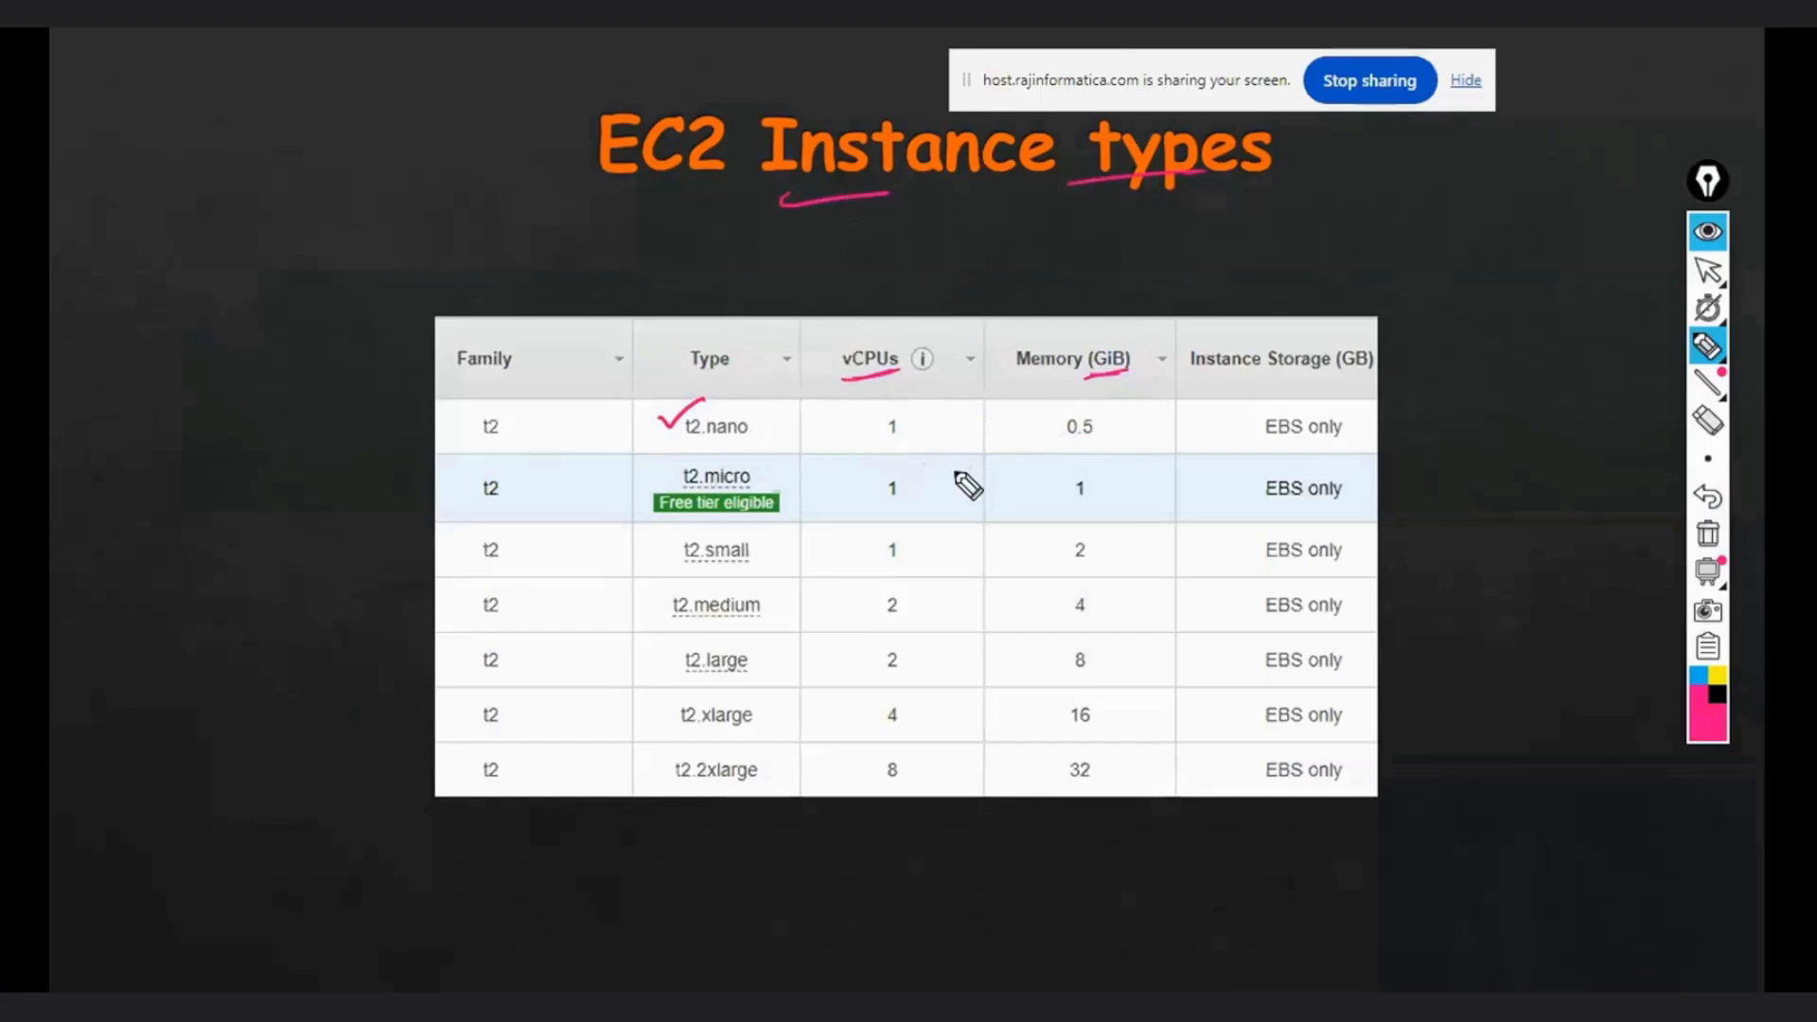
# - Outline t2.micro's vCPU and memory values together and add tick marks on the t2.micro and t2.small rows
pyautogui.moveTo(912, 464)
pyautogui.mouseDown()
pyautogui.moveTo(872, 469)
pyautogui.moveTo(918, 512)
pyautogui.moveTo(1060, 513)
pyautogui.moveTo(1115, 479)
pyautogui.moveTo(883, 491)
pyautogui.mouseUp()
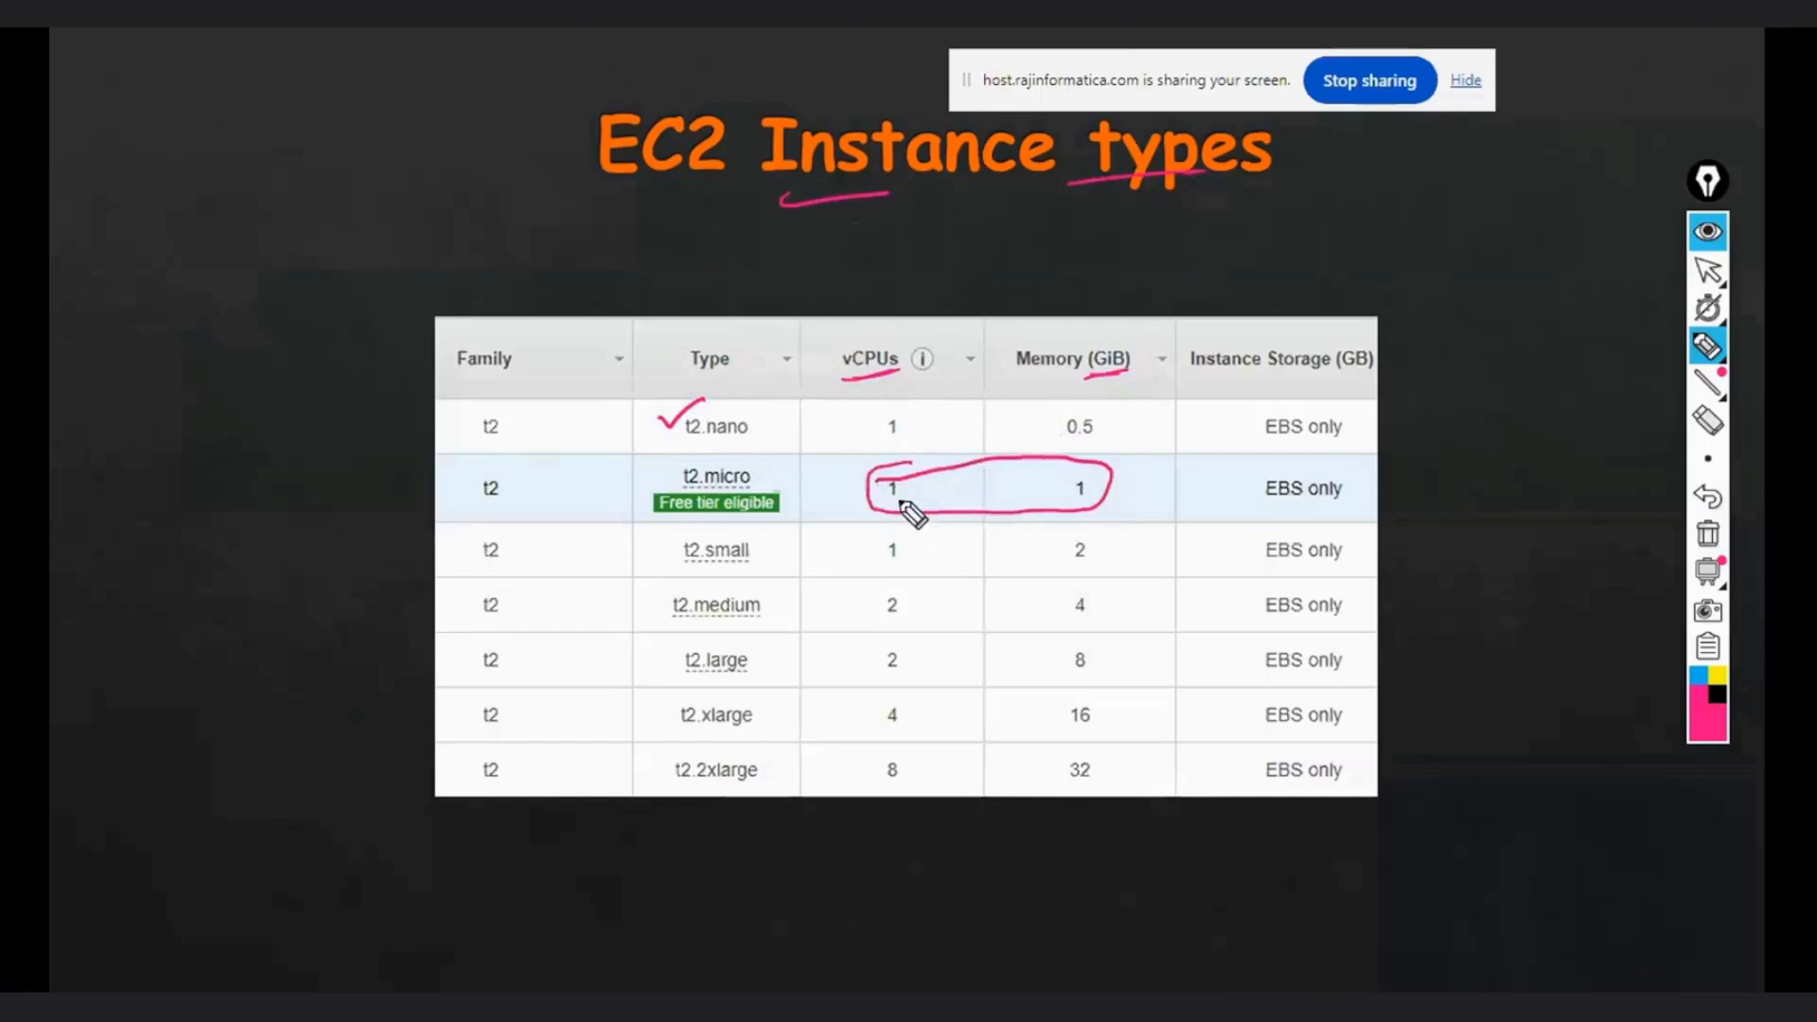
pyautogui.moveTo(769, 470); pyautogui.dragTo(825, 449)
pyautogui.moveTo(911, 552)
pyautogui.mouseDown()
pyautogui.moveTo(937, 539)
pyautogui.moveTo(908, 557)
pyautogui.mouseUp()
pyautogui.moveTo(1093, 554); pyautogui.dragTo(1145, 513)
pyautogui.moveTo(765, 551); pyautogui.dragTo(804, 524)
# - Mark t2.2xlarge with its 8 vCPUs and 32 GiB circled, and draw a bracket beside the memory values with an equals sign below
pyautogui.moveTo(769, 774); pyautogui.dragTo(776, 762)
pyautogui.moveTo(894, 753); pyautogui.dragTo(859, 804)
pyautogui.moveTo(1097, 750); pyautogui.dragTo(1064, 755)
pyautogui.moveTo(1147, 441); pyautogui.dragTo(1164, 714)
pyautogui.moveTo(1005, 834); pyautogui.dragTo(1027, 829)
pyautogui.moveTo(1001, 861); pyautogui.dragTo(1027, 853)
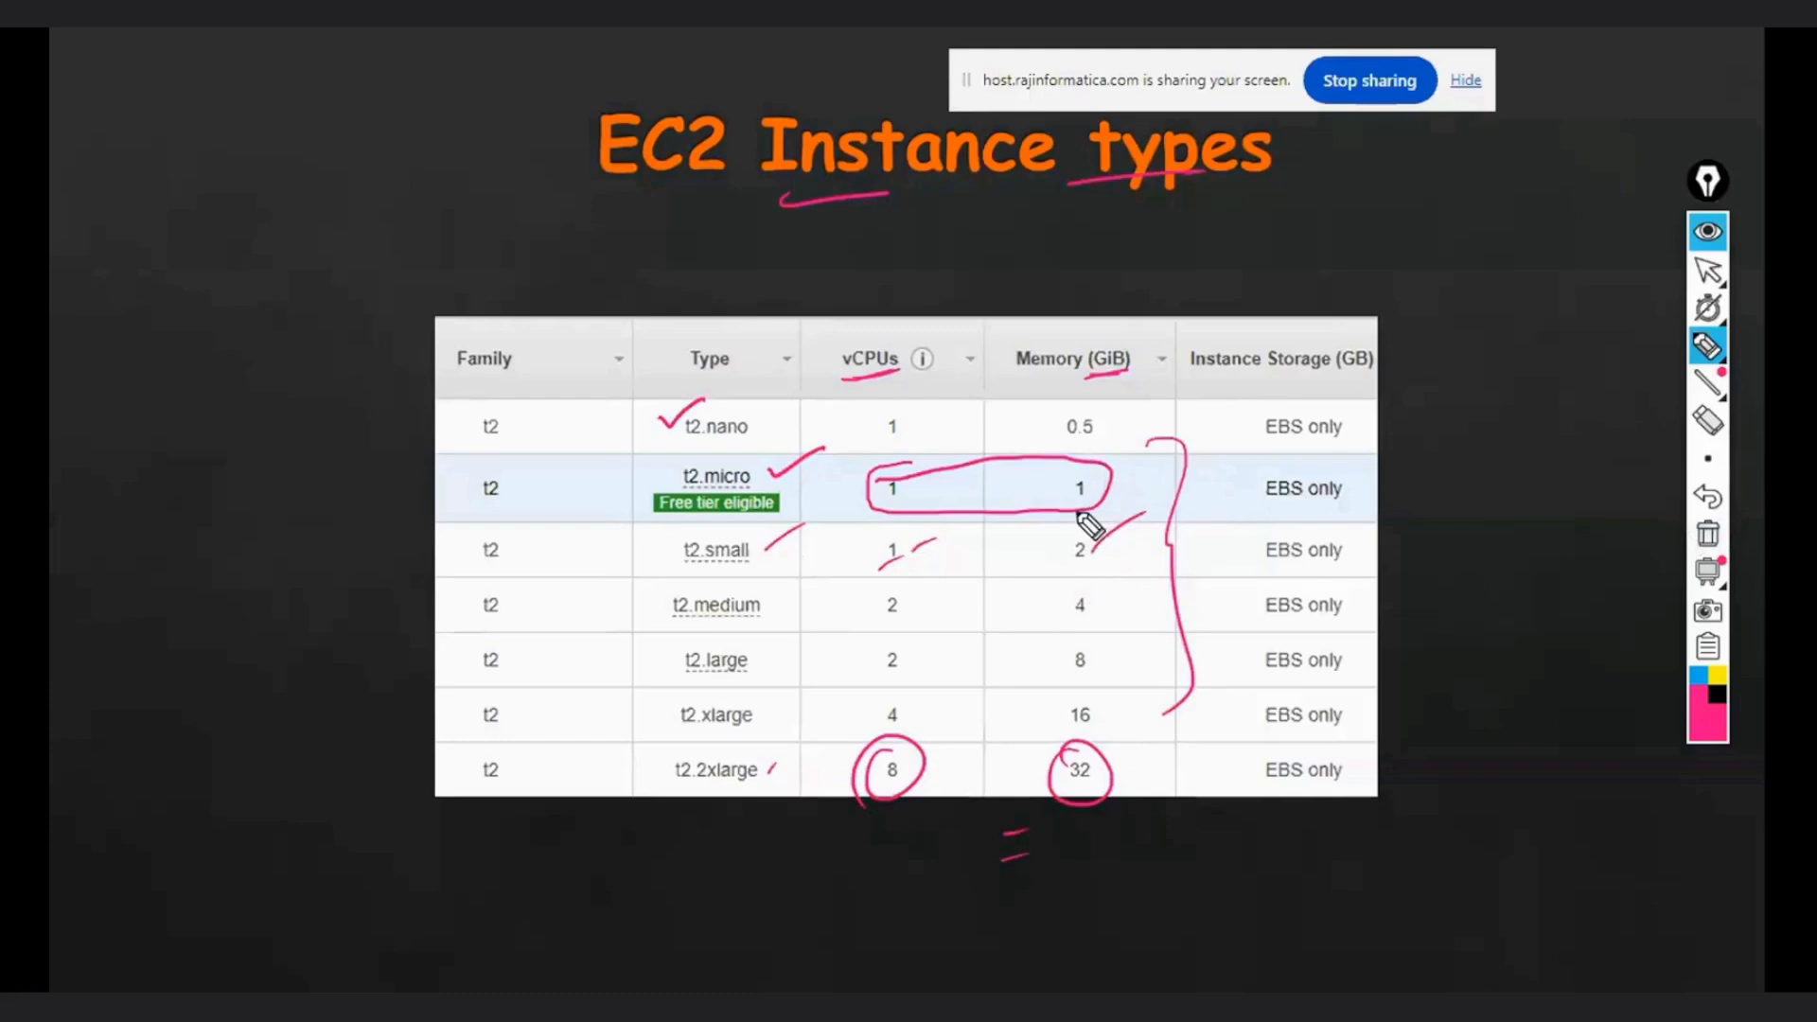
# - Clear all annotations from the EC2 Instance types slide and return to the normal cursor
pyautogui.moveTo(508, 556); pyautogui.dragTo(579, 508)
pyautogui.click(1706, 536)
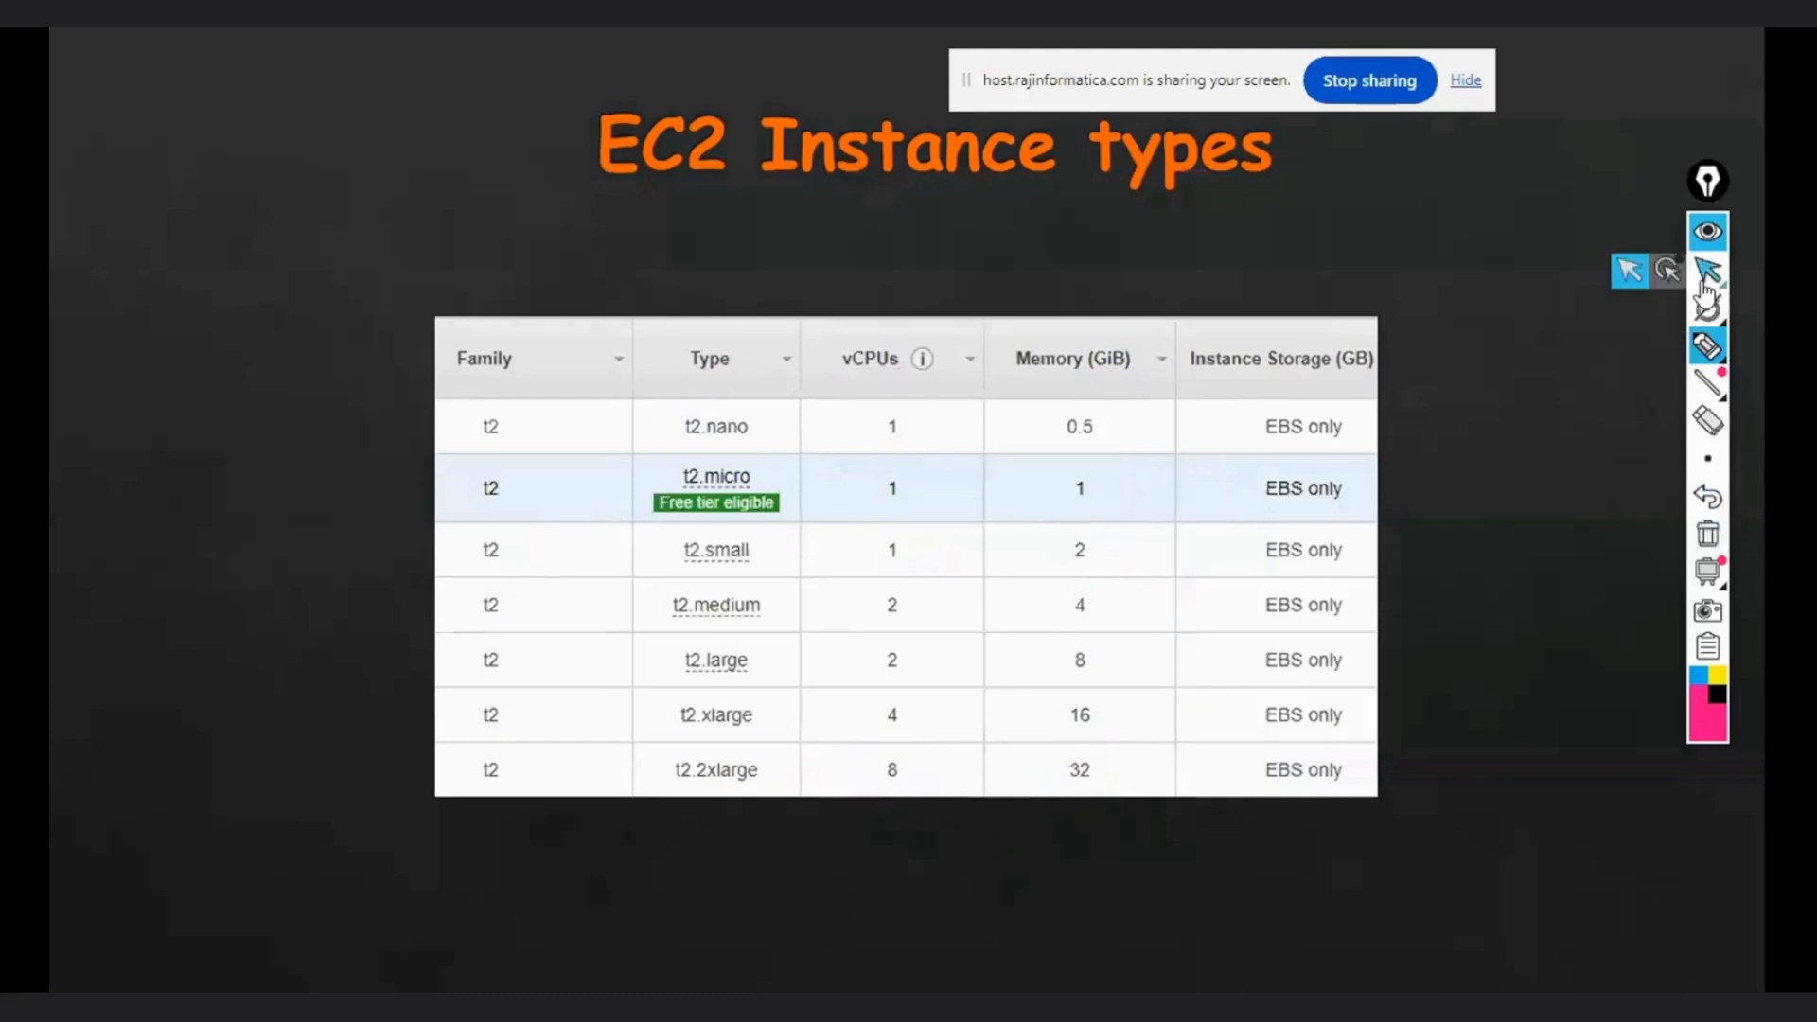
pyautogui.click(1705, 279)
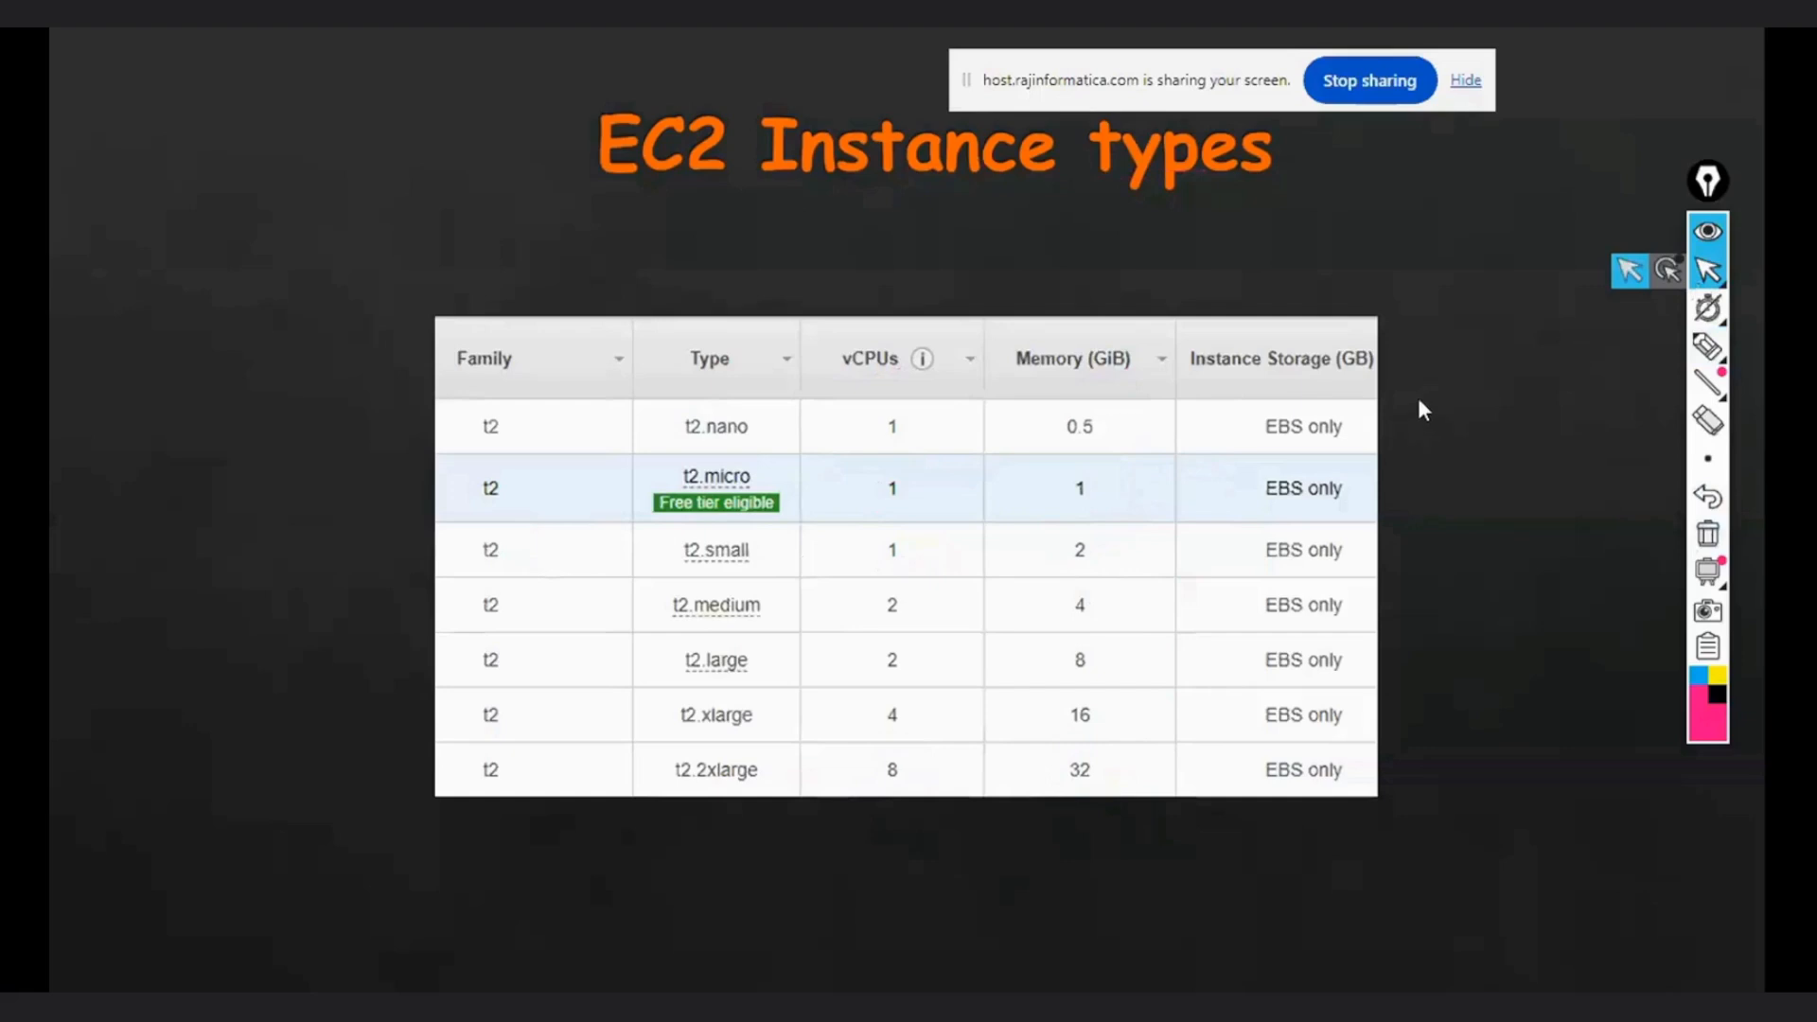
# - Switch to OneNote, move the annotation toolbar off the page list, and open the first untitled page in the AWS 8AM section
pyautogui.press('super+d')
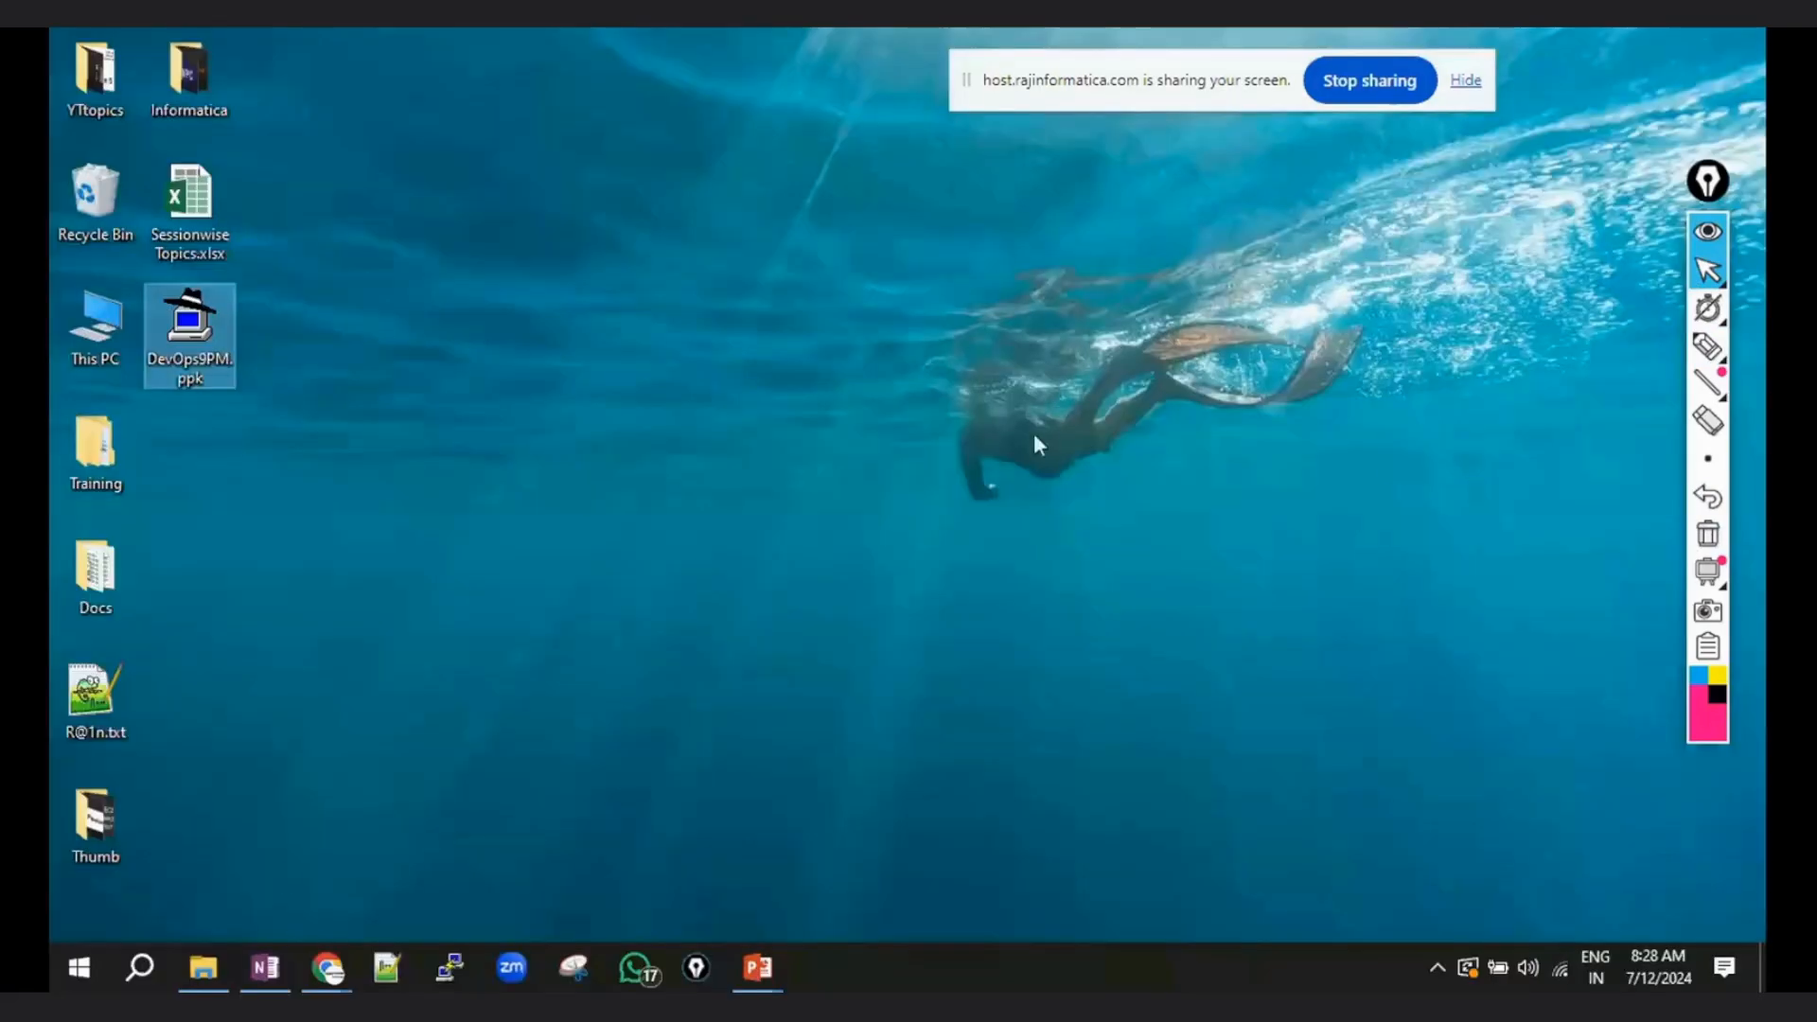
pyautogui.click(265, 968)
pyautogui.click(1673, 400)
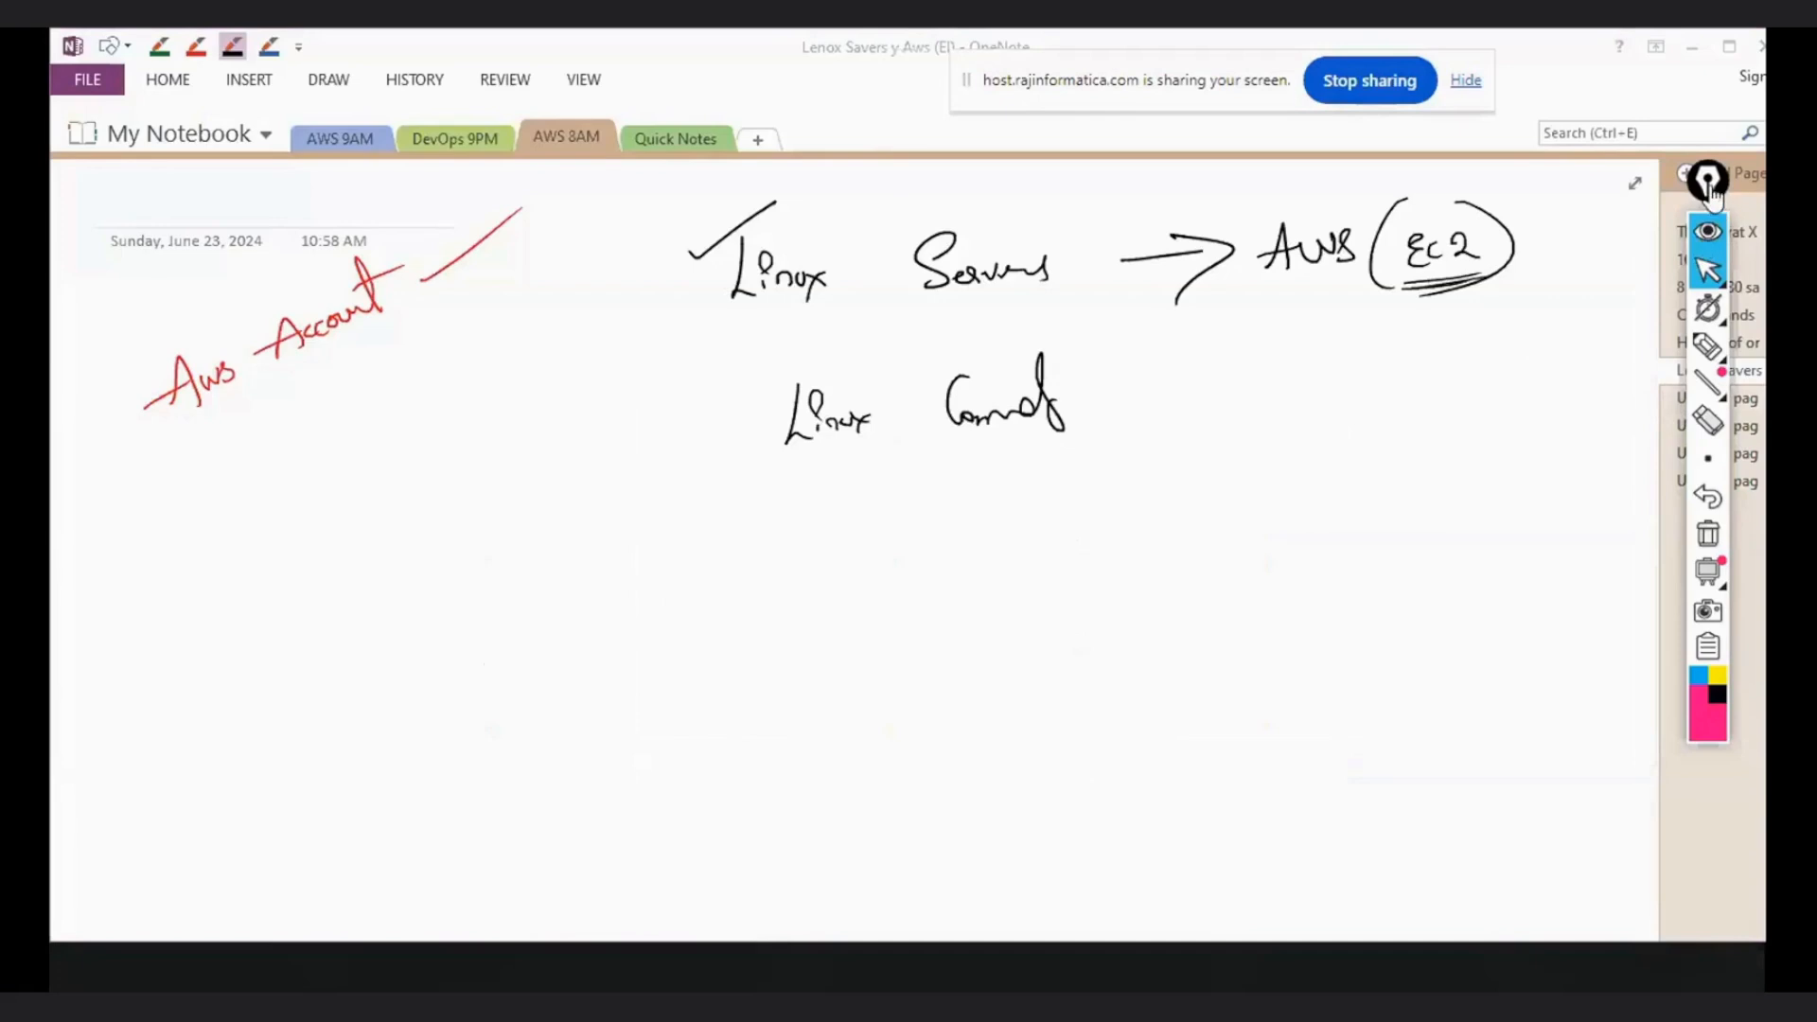
pyautogui.moveTo(1710, 183); pyautogui.dragTo(1684, 222)
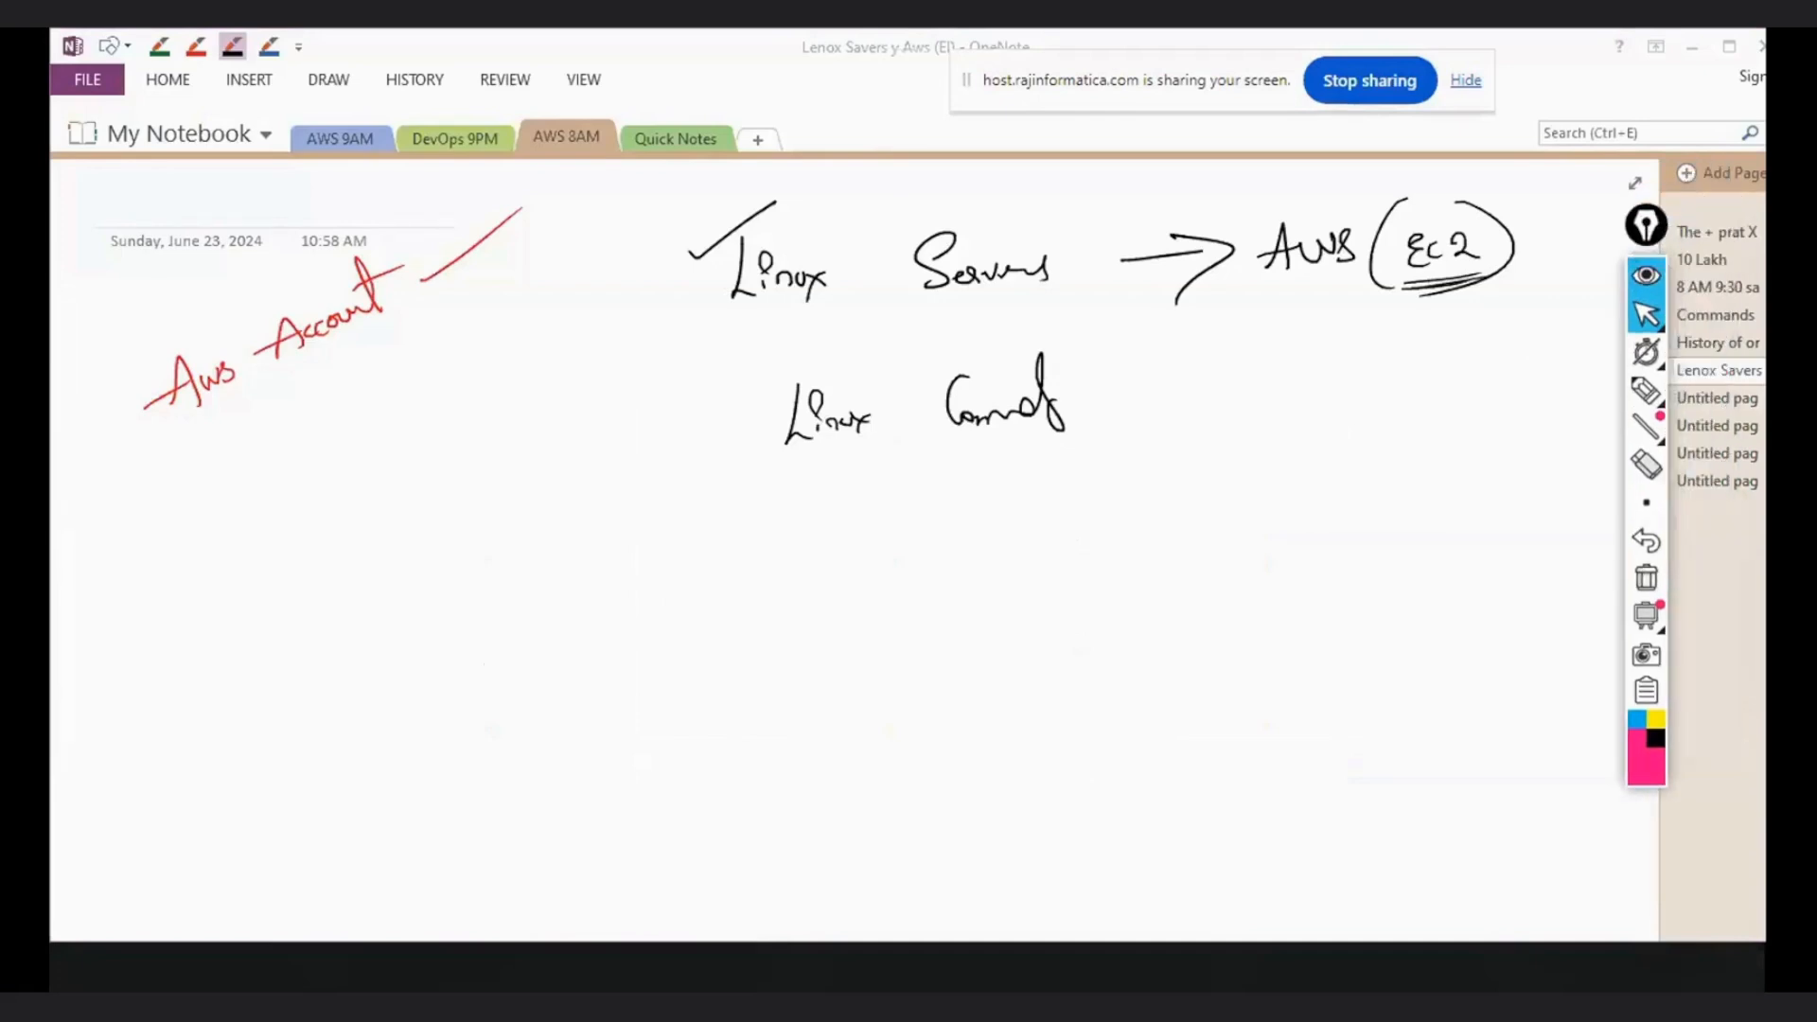
pyautogui.click(1696, 397)
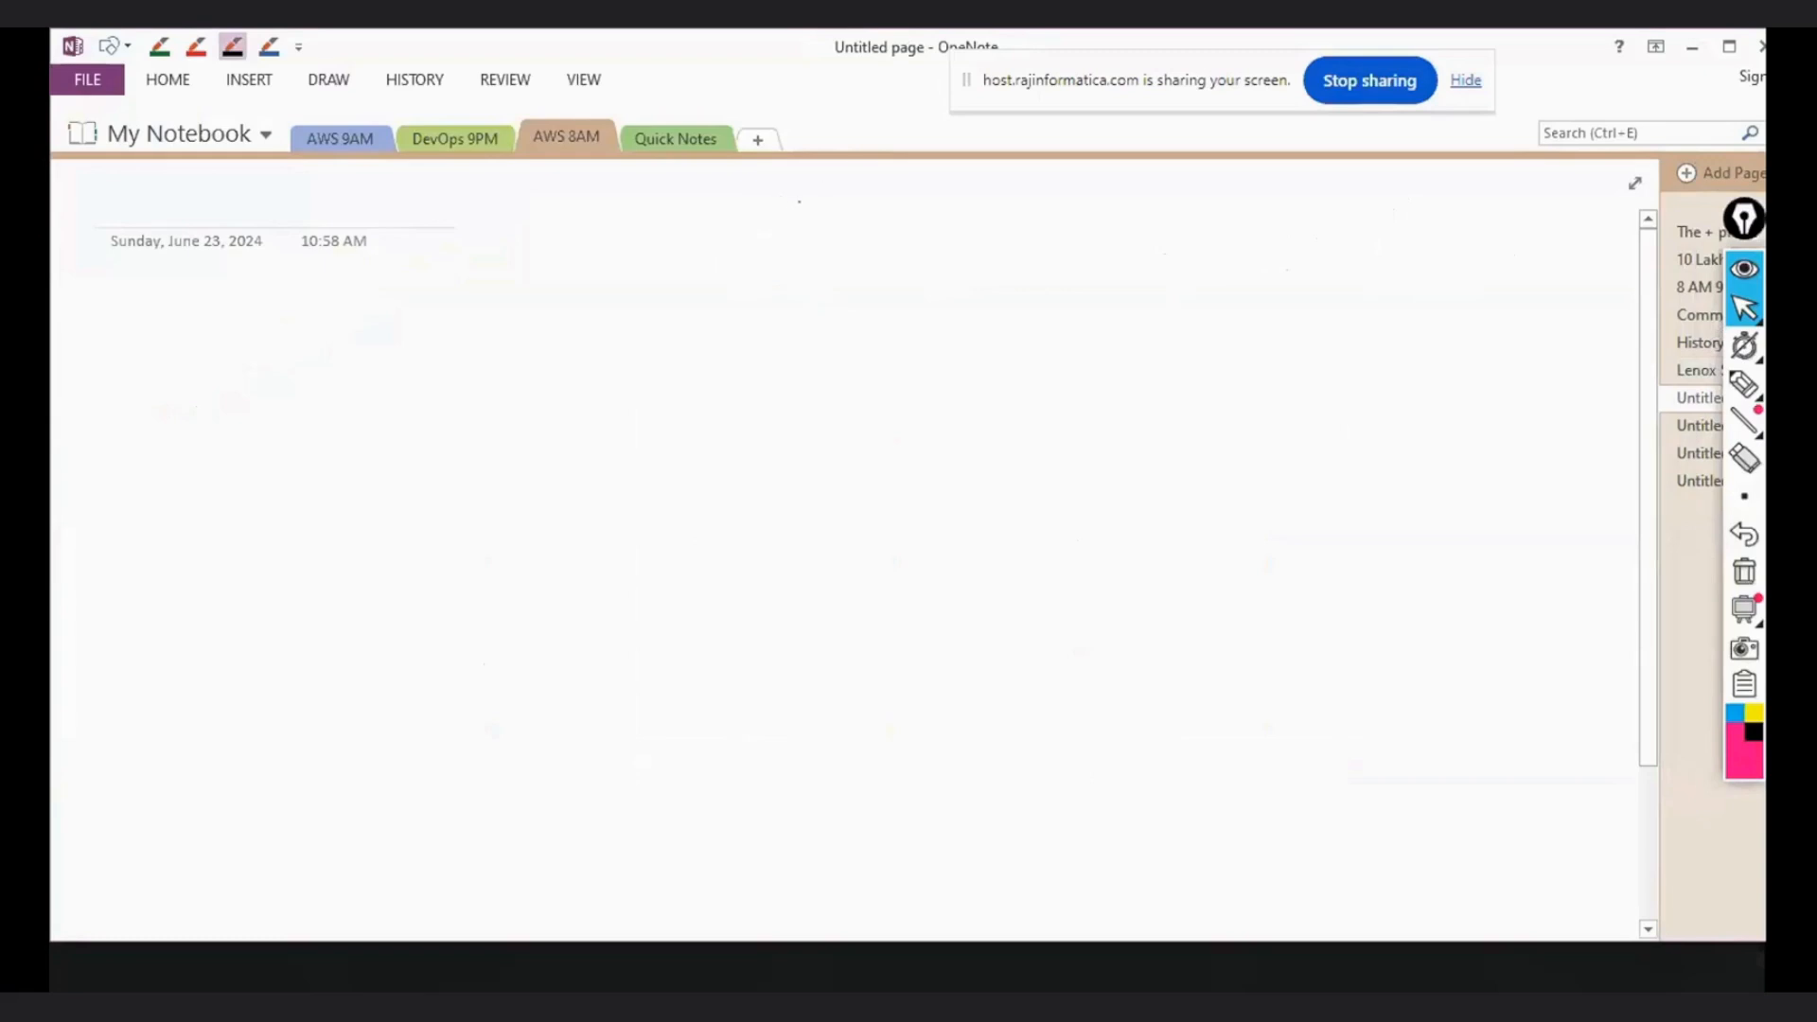
# - Handwrite the heading "Linux Instance" with "Linux" underlined, and add the list number "1)" beneath the page date
pyautogui.moveTo(803, 203)
pyautogui.mouseDown()
pyautogui.moveTo(935, 221)
pyautogui.moveTo(1072, 200)
pyautogui.mouseUp()
pyautogui.moveTo(783, 252); pyautogui.dragTo(885, 242)
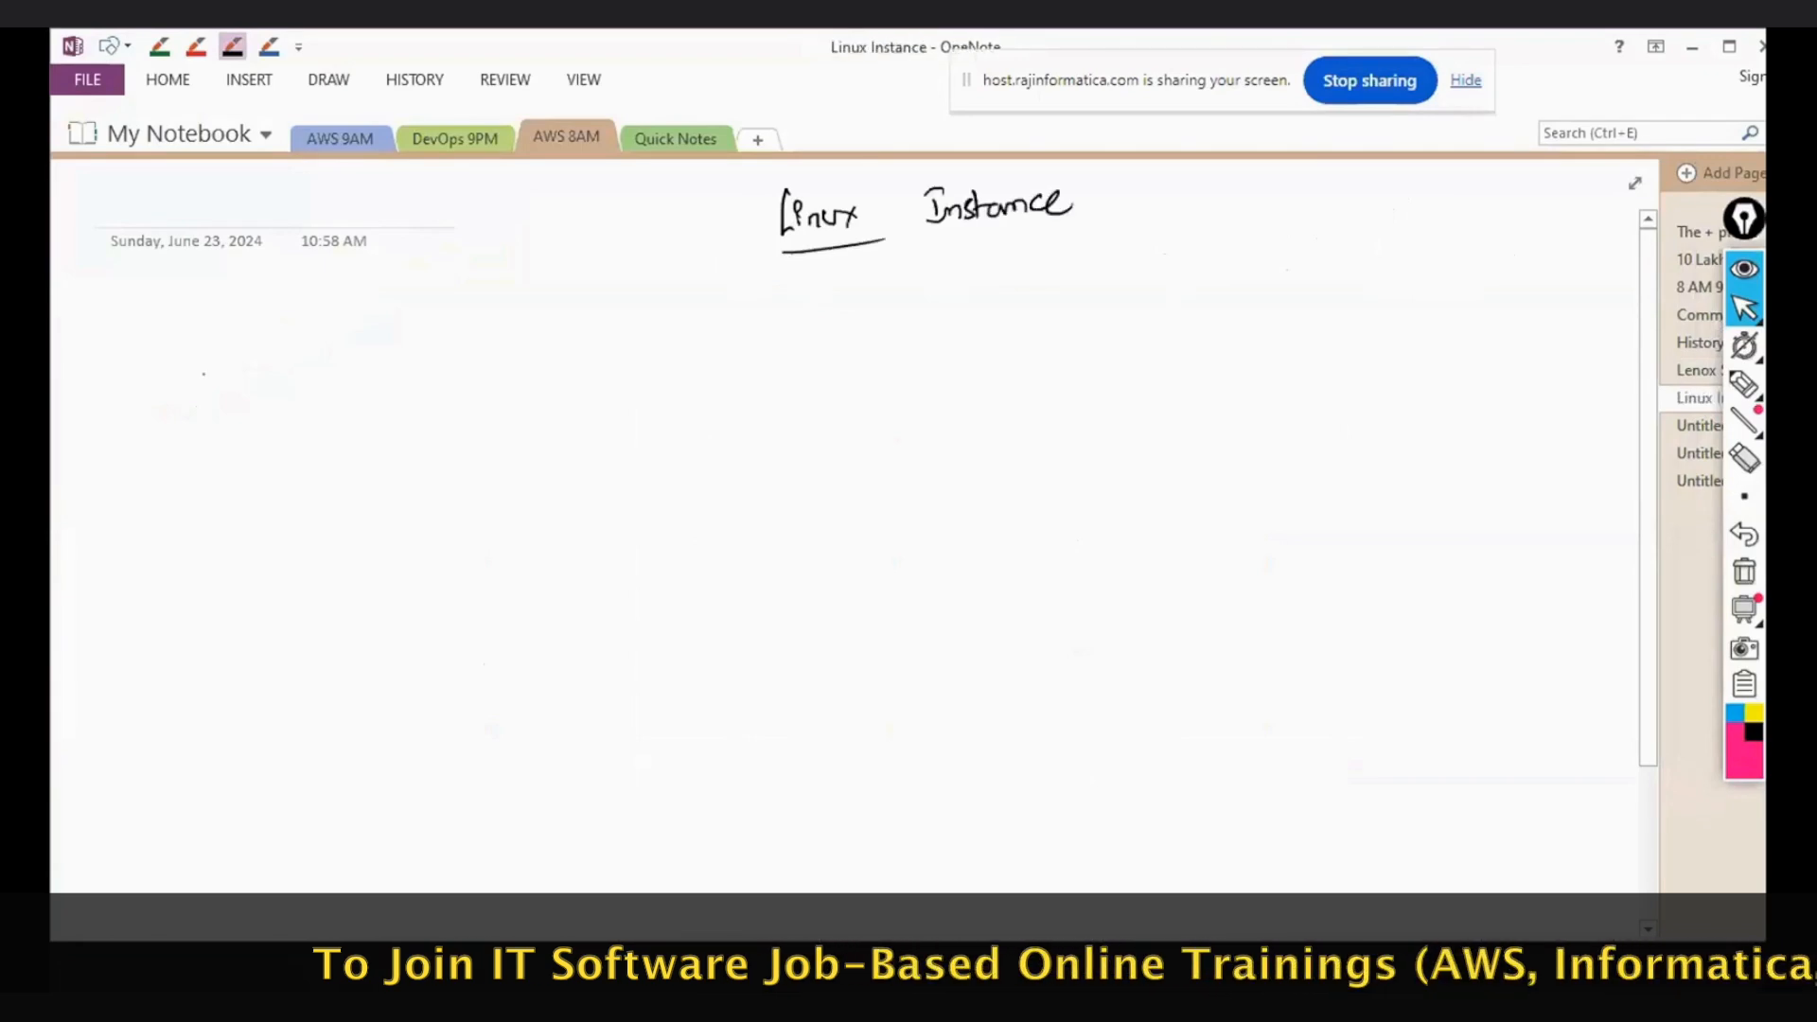
pyautogui.moveTo(194, 327); pyautogui.dragTo(194, 338)
pyautogui.moveTo(180, 312)
pyautogui.mouseDown()
pyautogui.moveTo(211, 333)
pyautogui.moveTo(194, 358)
pyautogui.mouseUp()
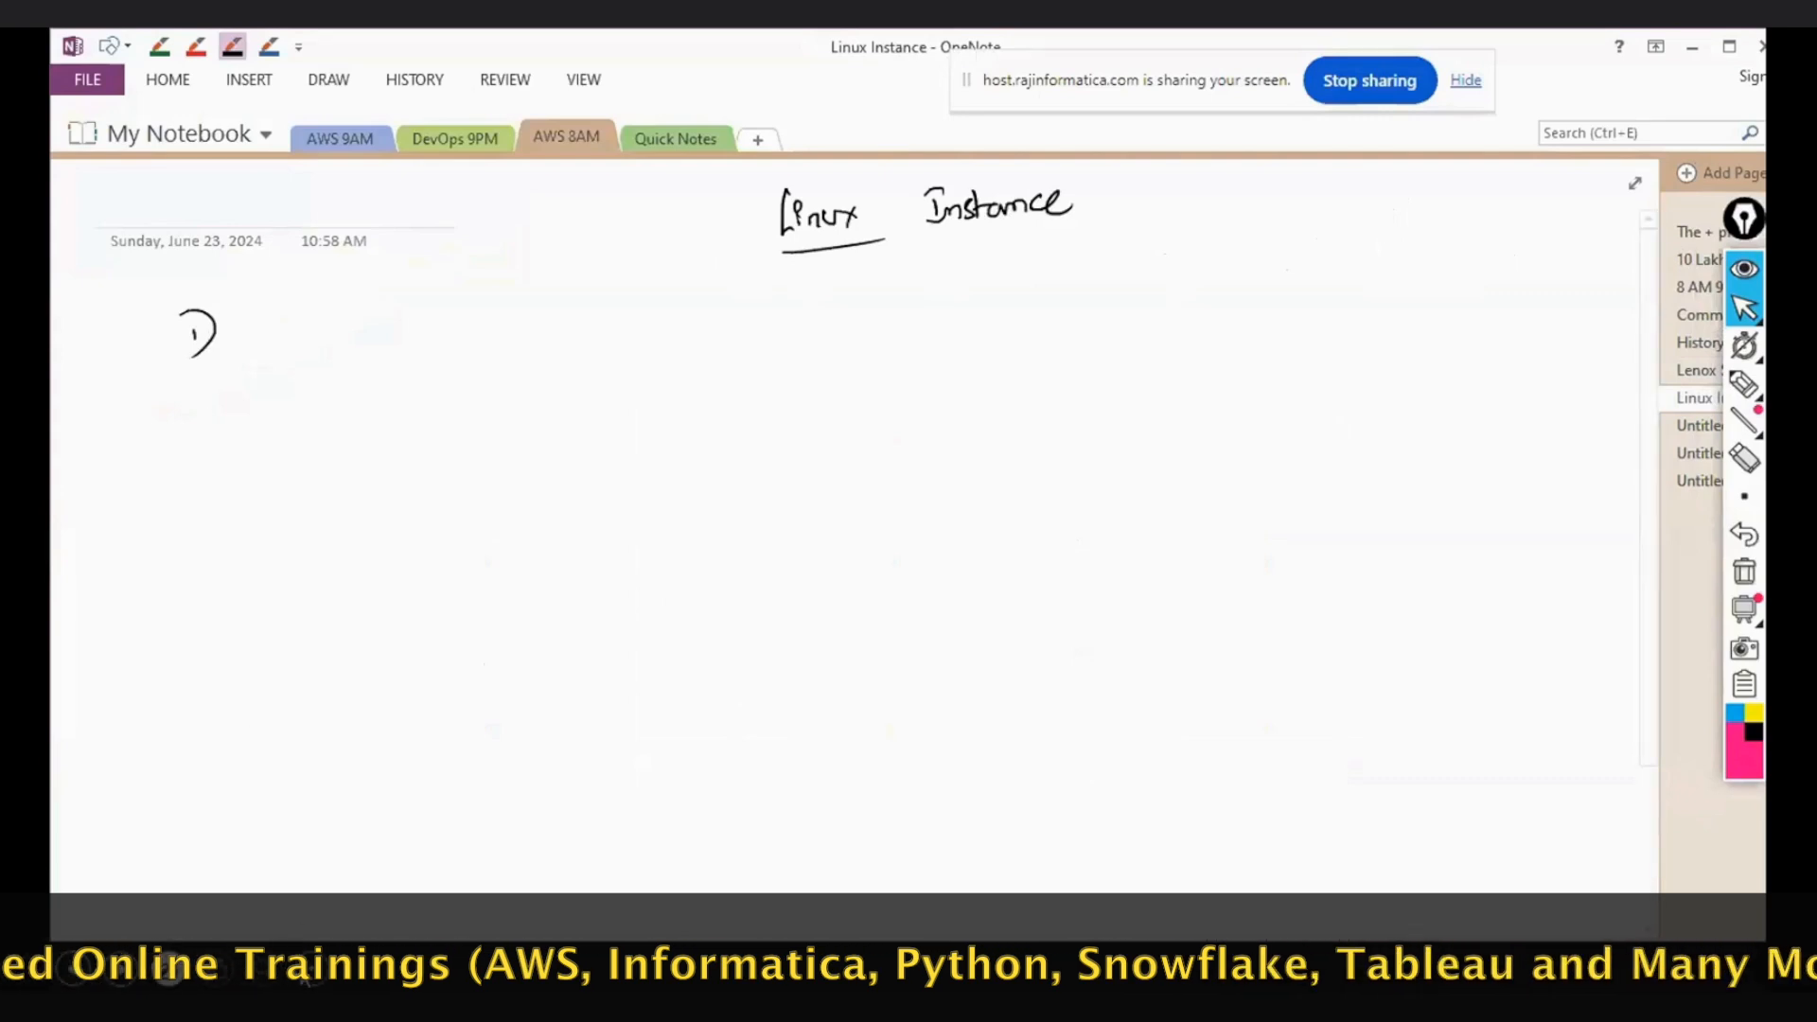
# - Switch to the Chrome window with the new tab and open the bookmarked AWS console sign-in page
pyautogui.click(306, 975)
pyautogui.click(522, 892)
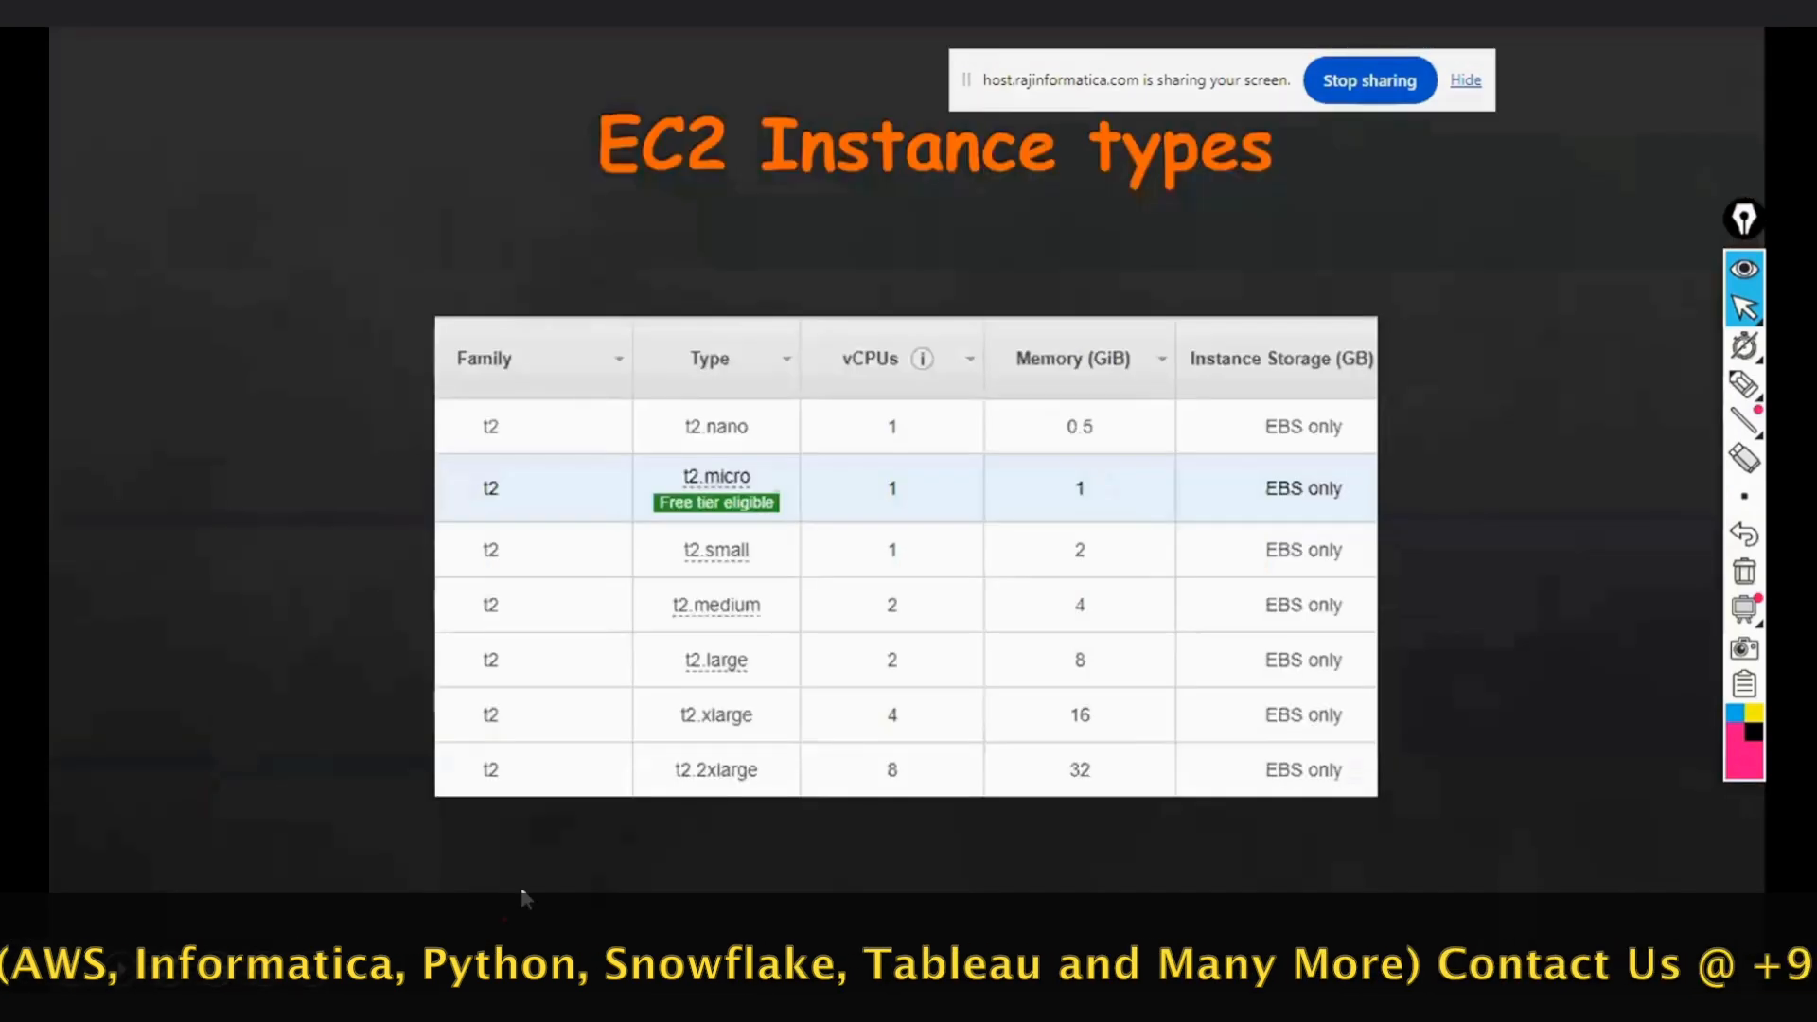
pyautogui.press('super+d')
pyautogui.click(328, 969)
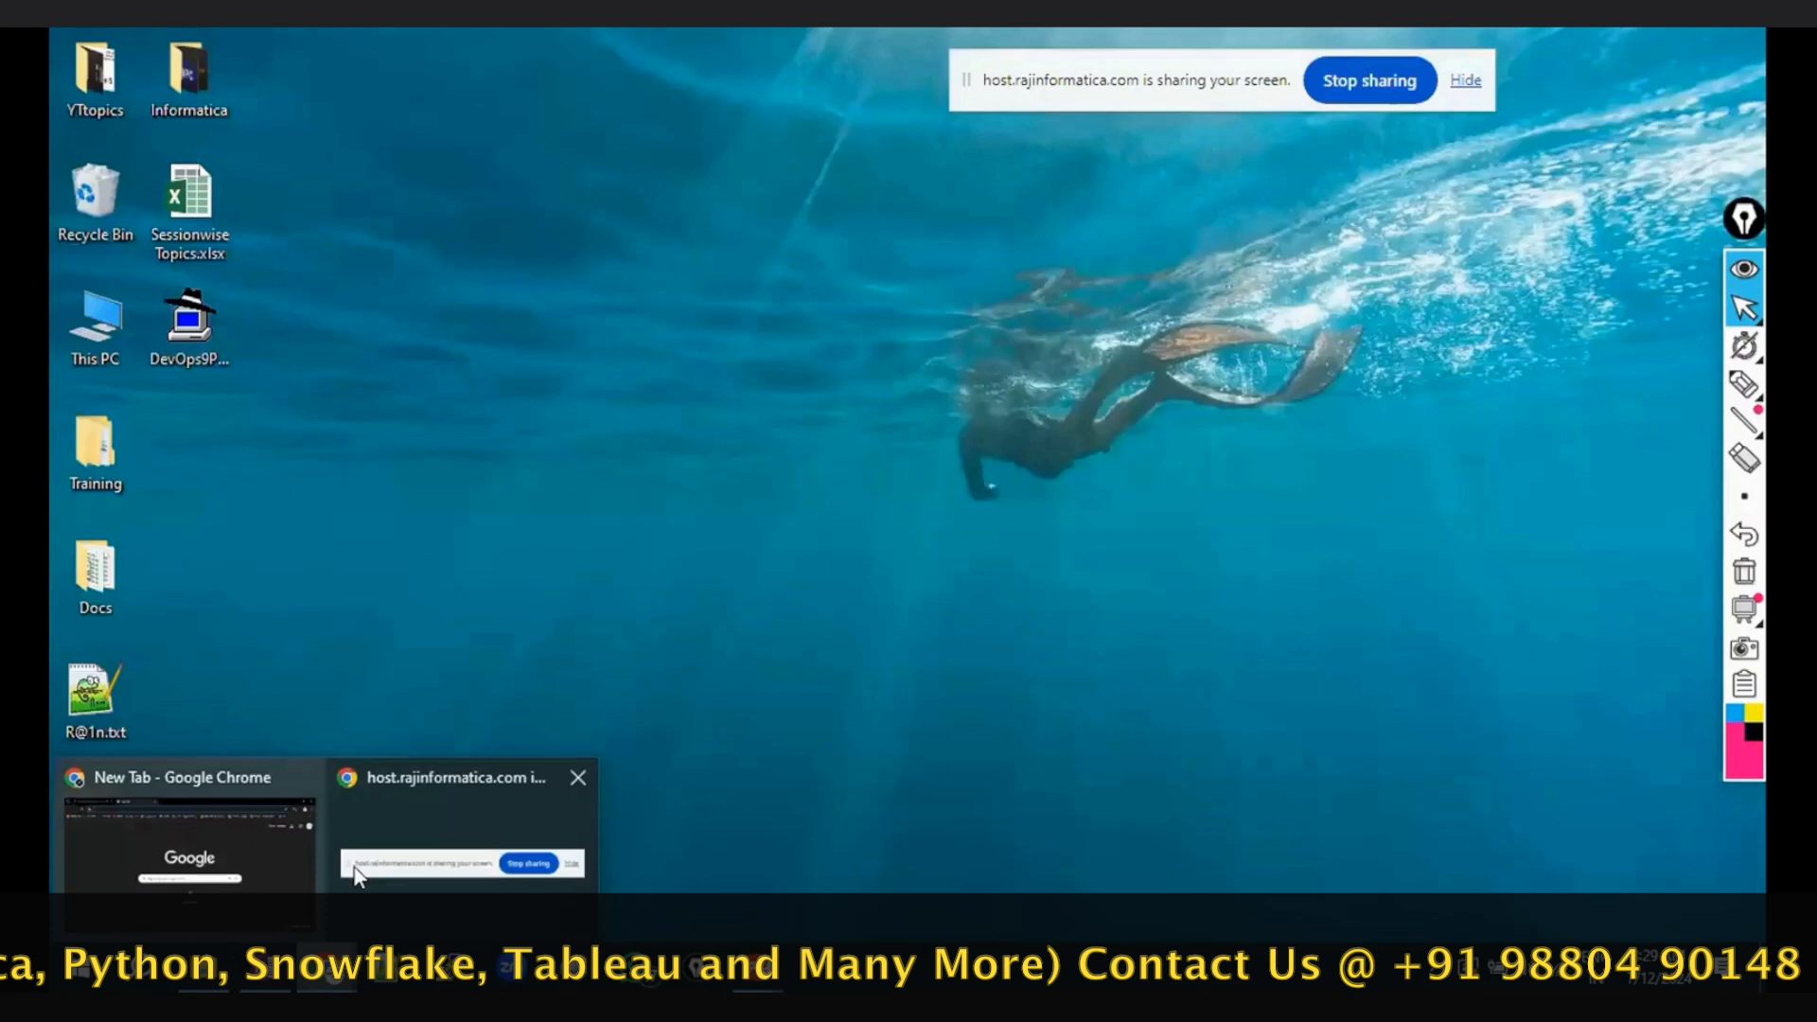
pyautogui.click(248, 864)
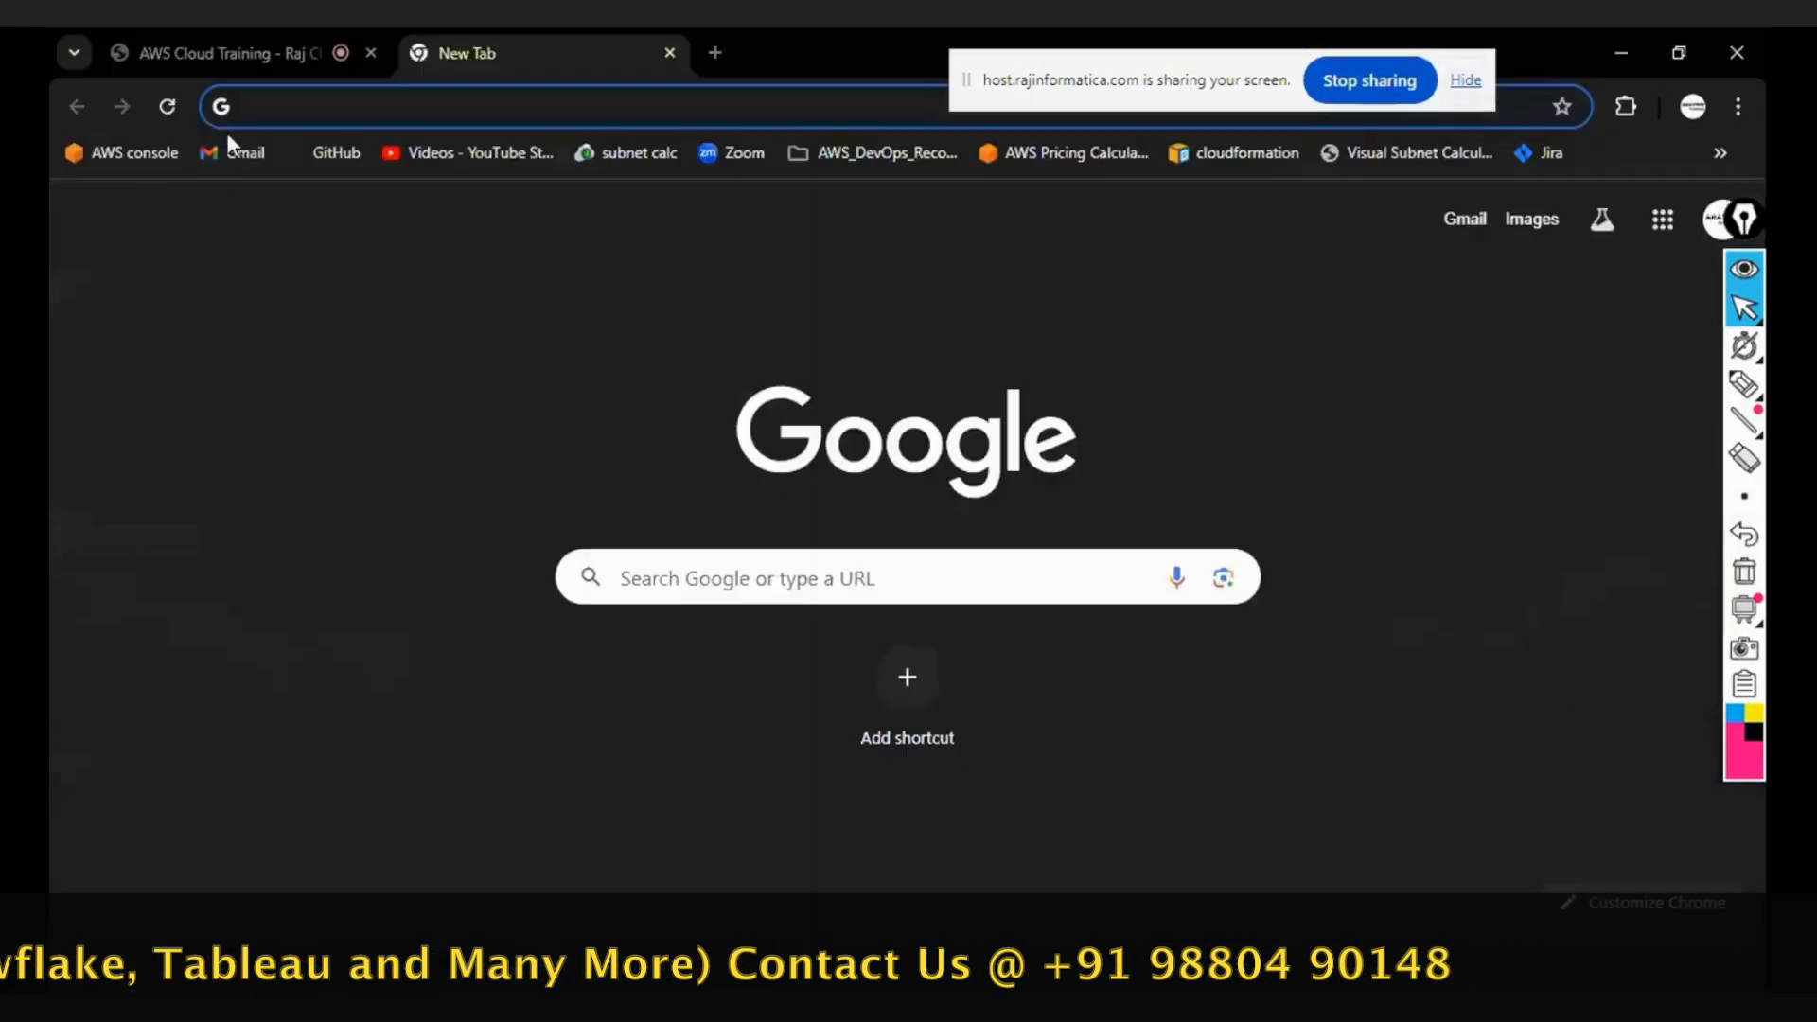
pyautogui.click(134, 157)
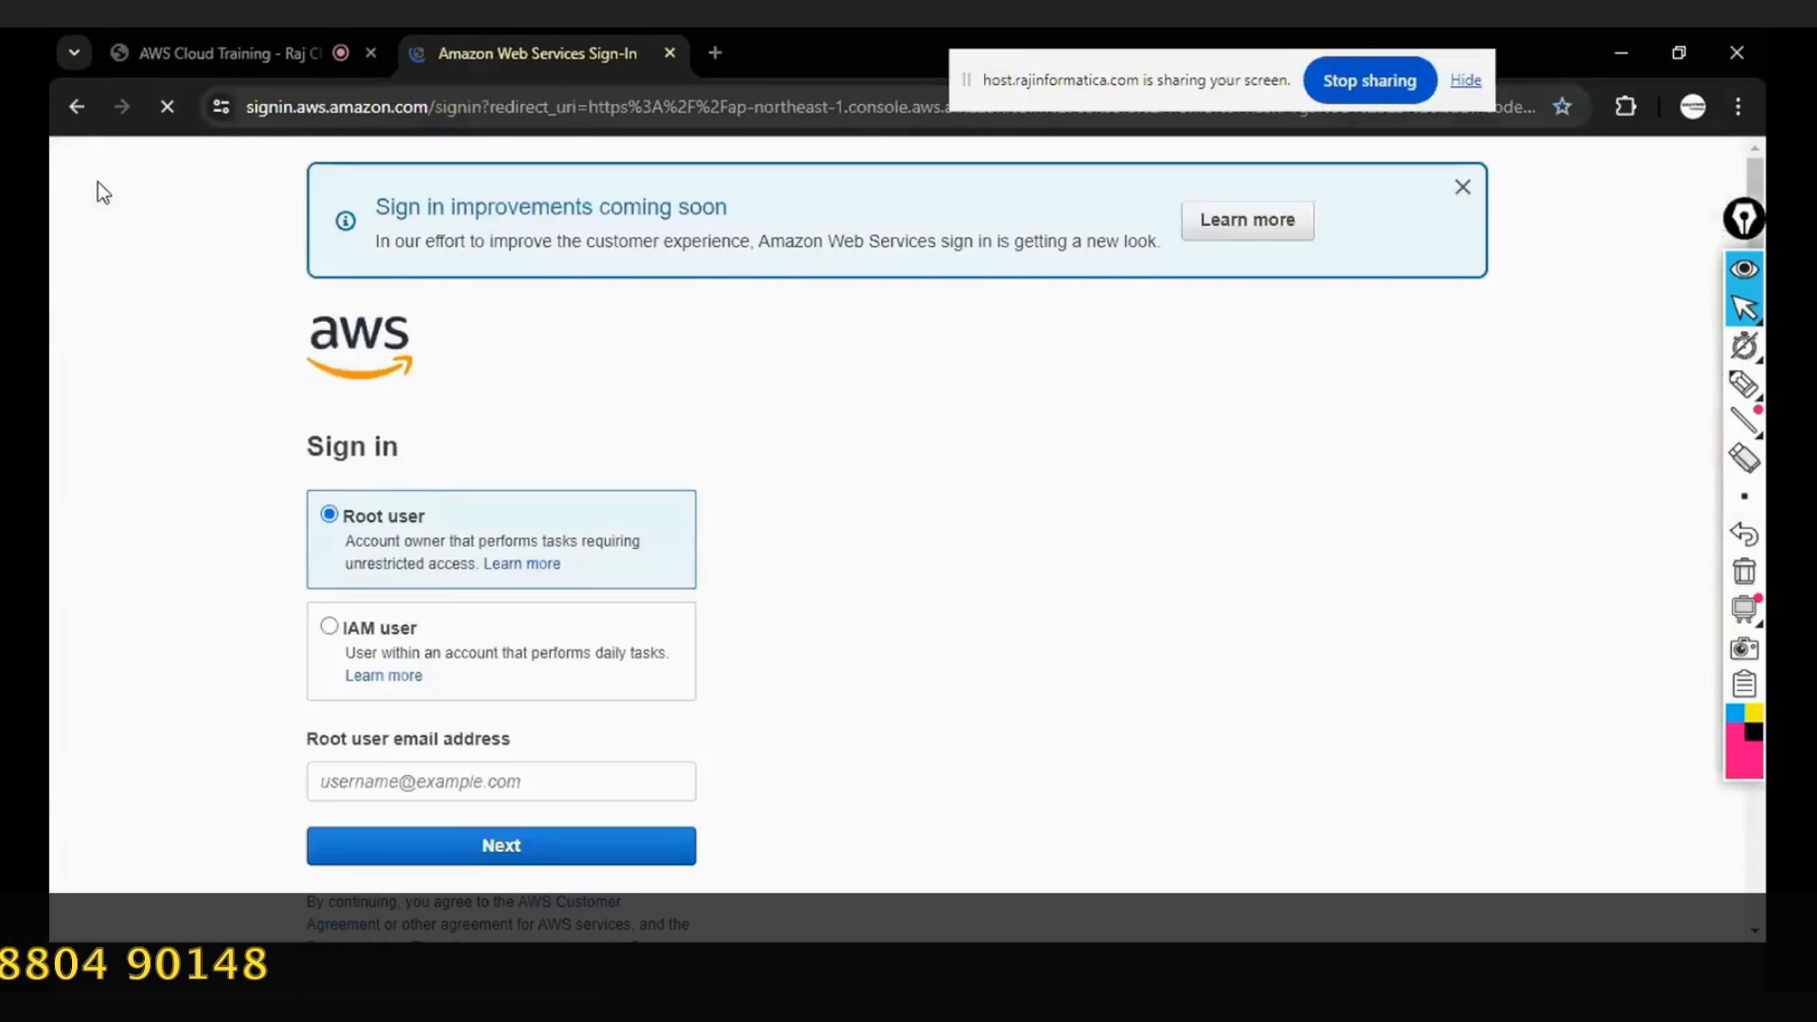
# - Try to continue the AWS root user sign-in with the prefilled email address
pyautogui.scroll(-1, 582, 428)
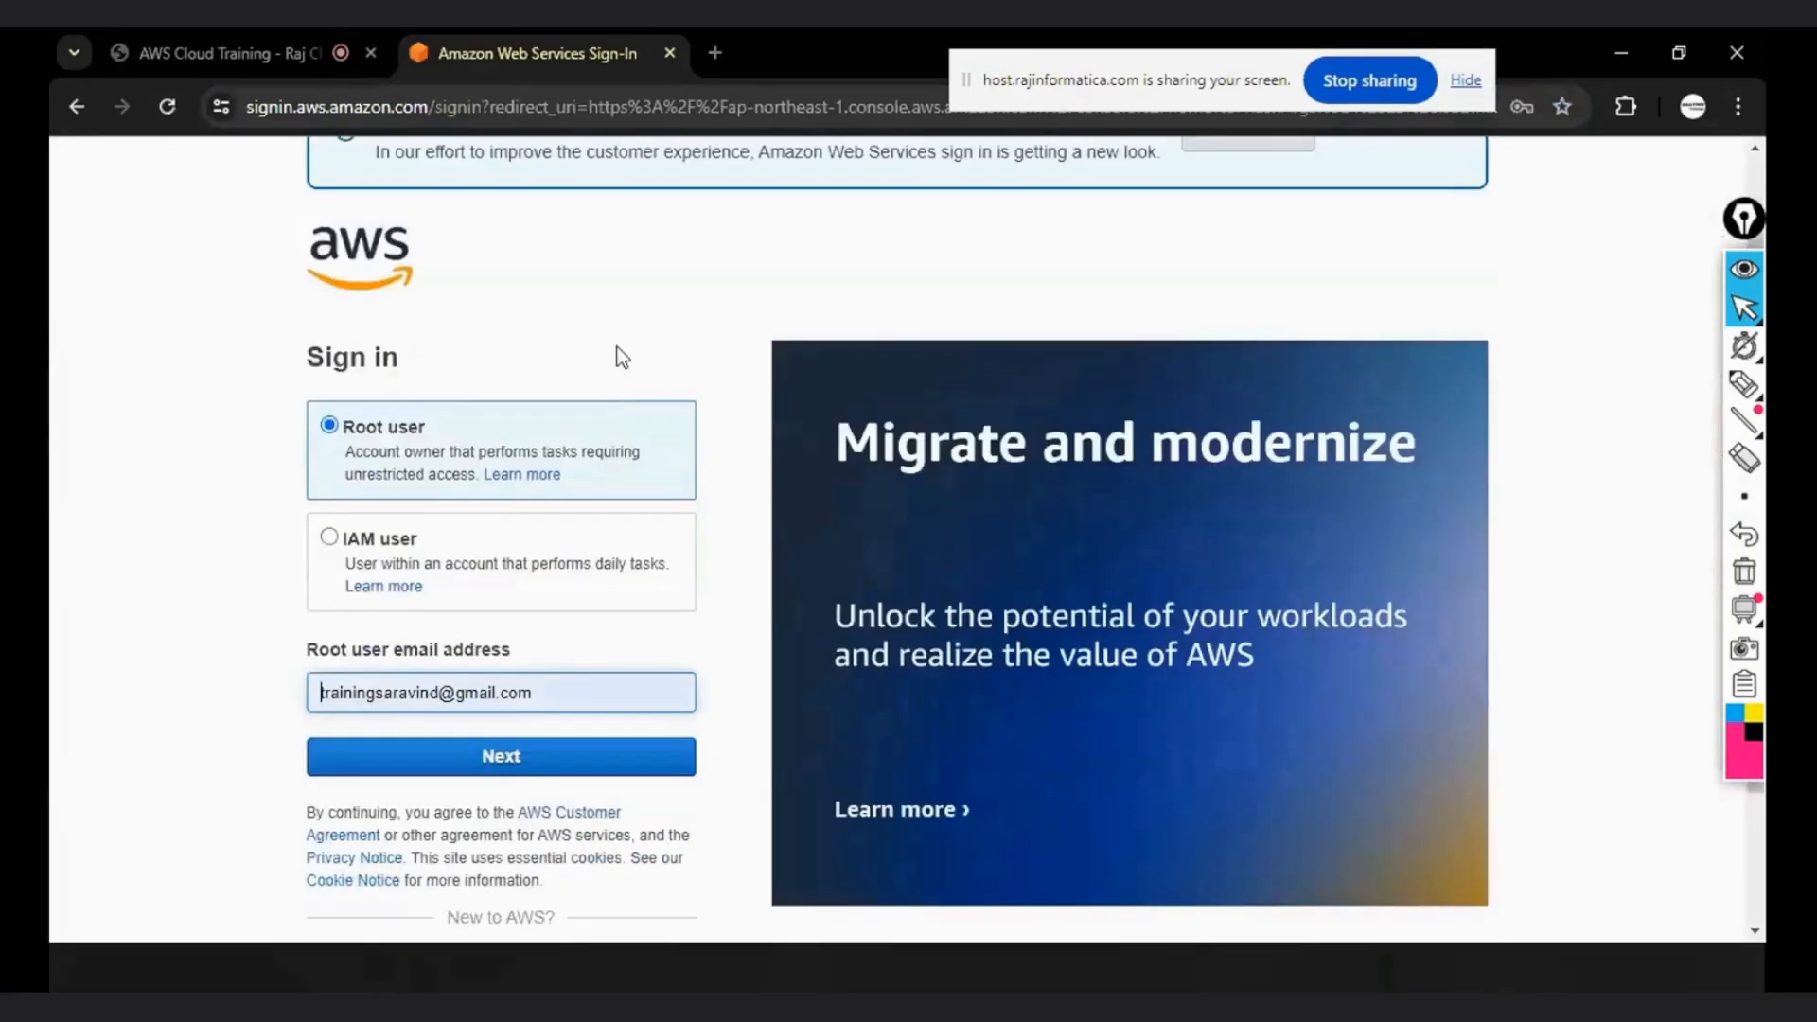
pyautogui.click(485, 762)
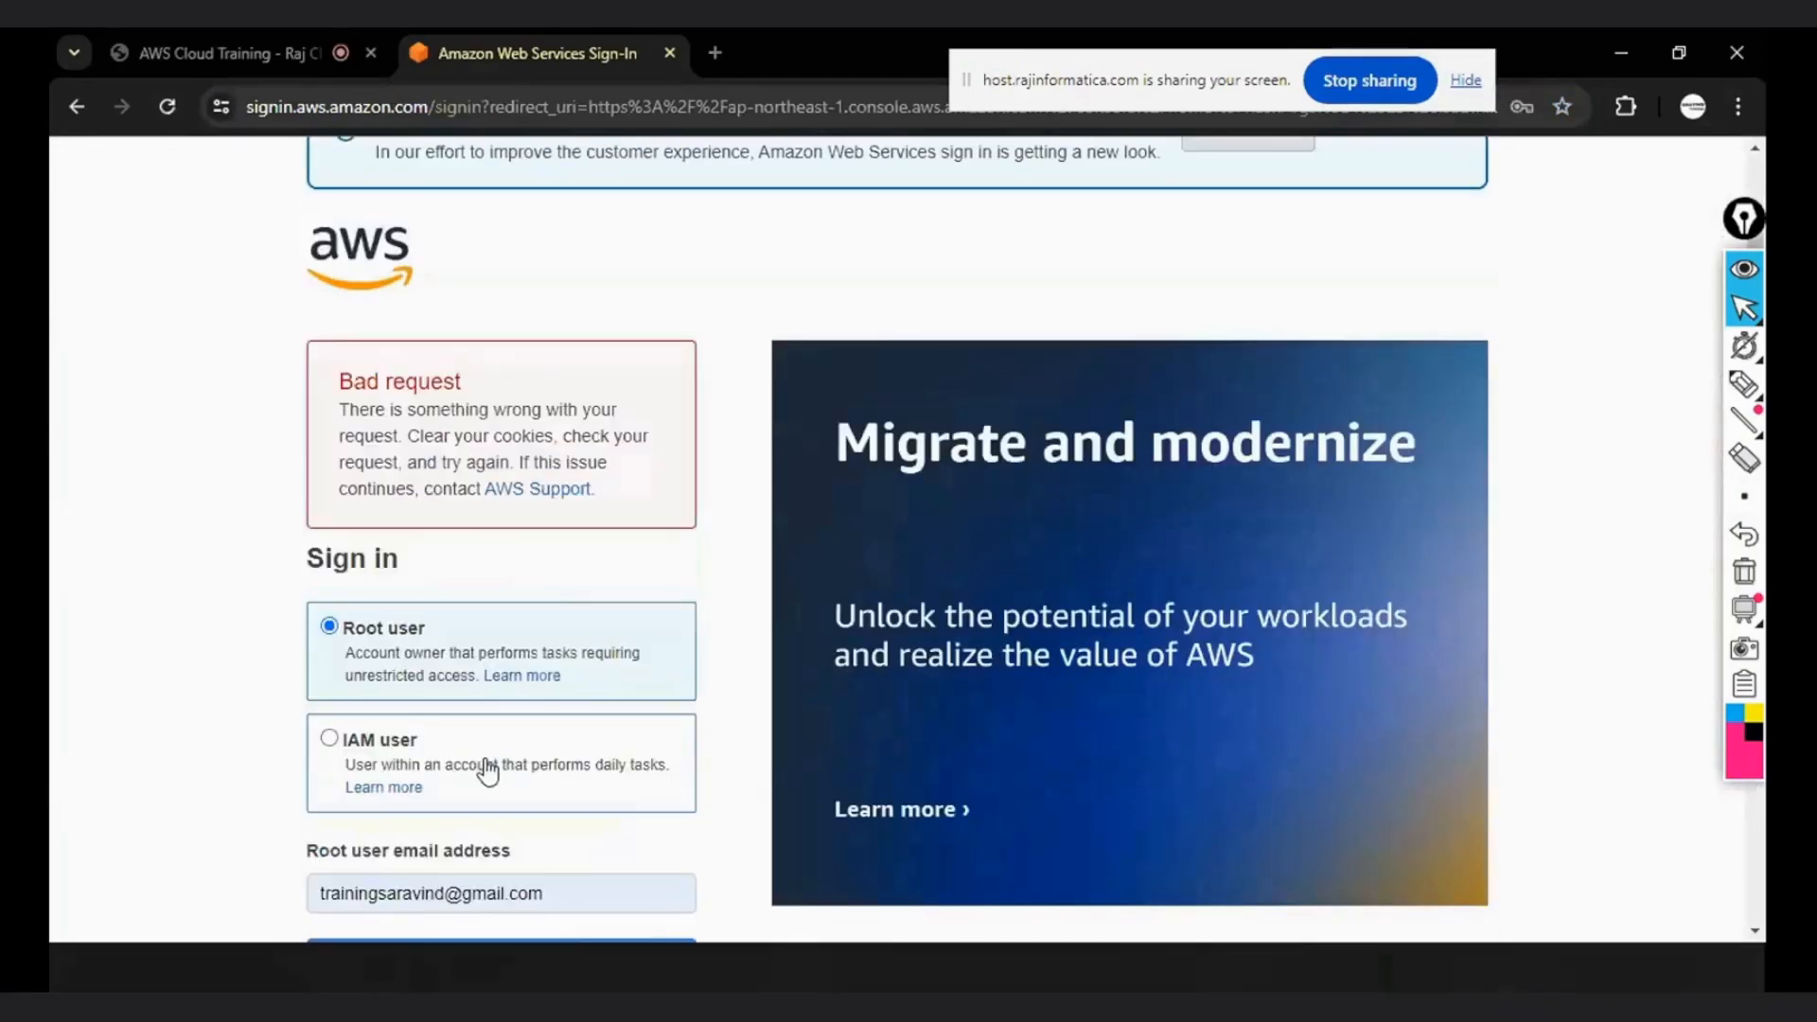
pyautogui.scroll(-1, 514, 785)
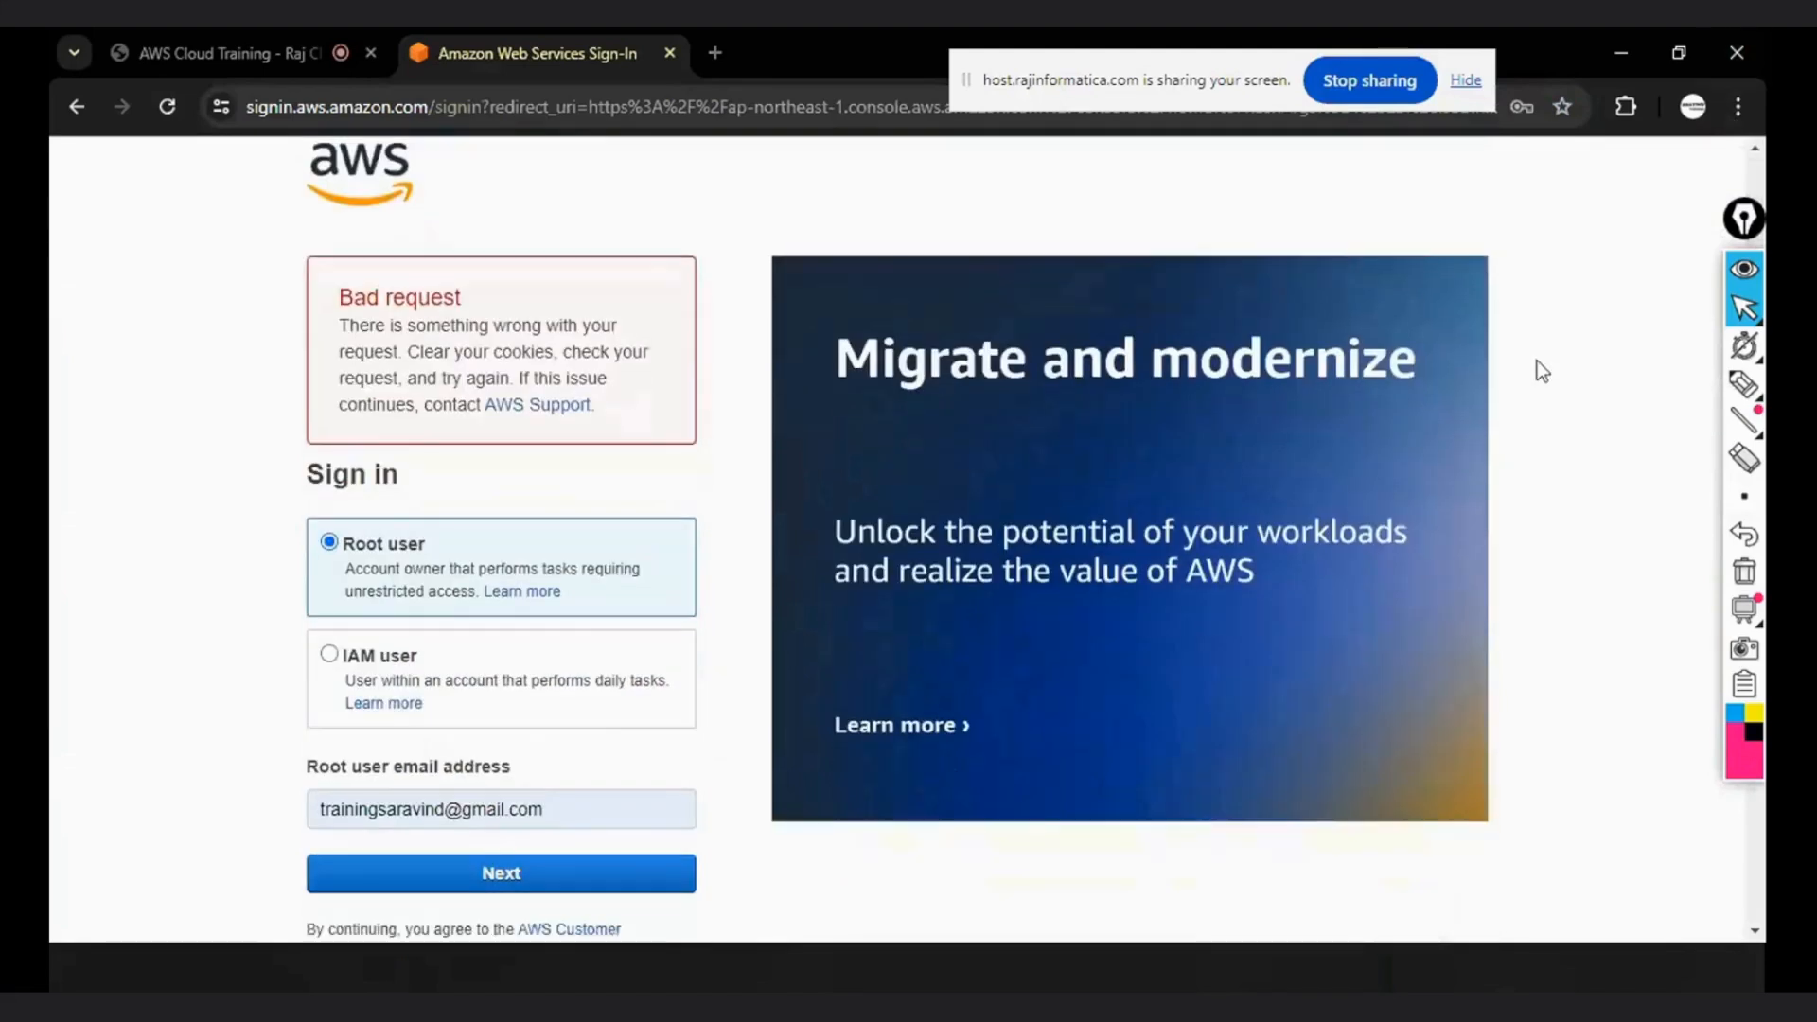
# - Delete all-time browsing history, cookies and cached files in Chrome, and close the sign-in, History and Settings tabs
pyautogui.click(1736, 108)
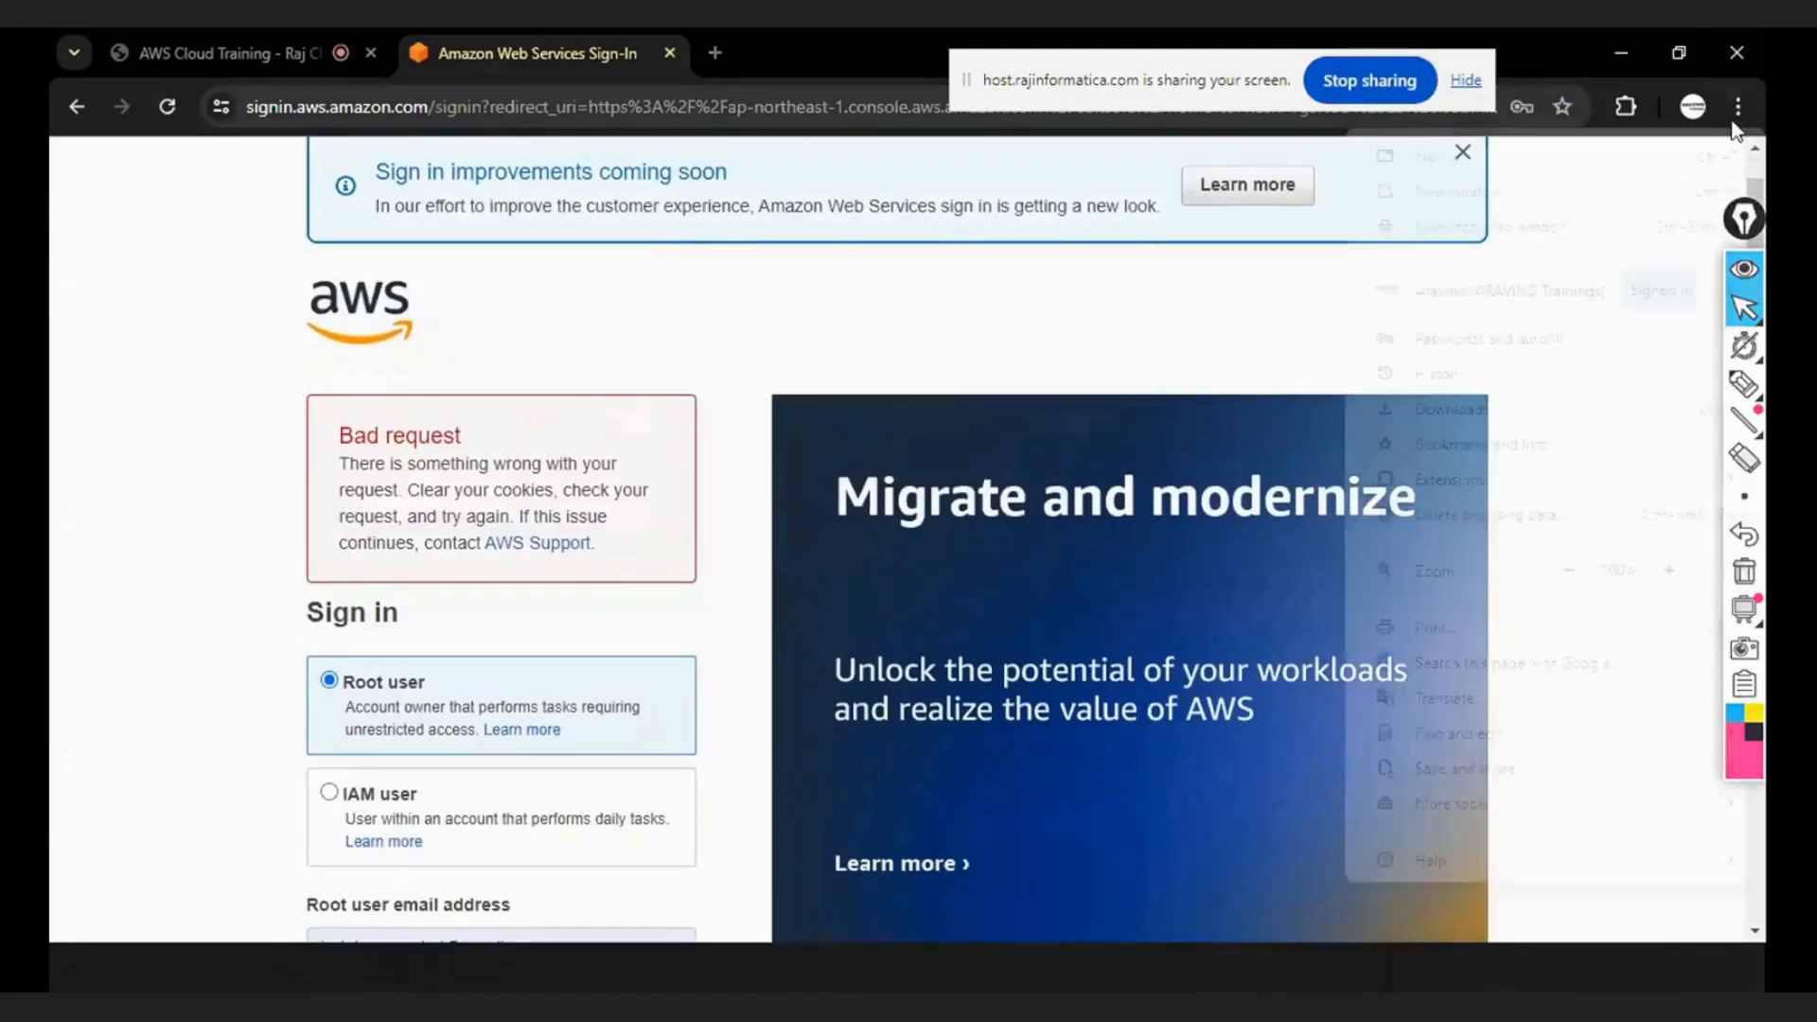
pyautogui.moveTo(1433, 372)
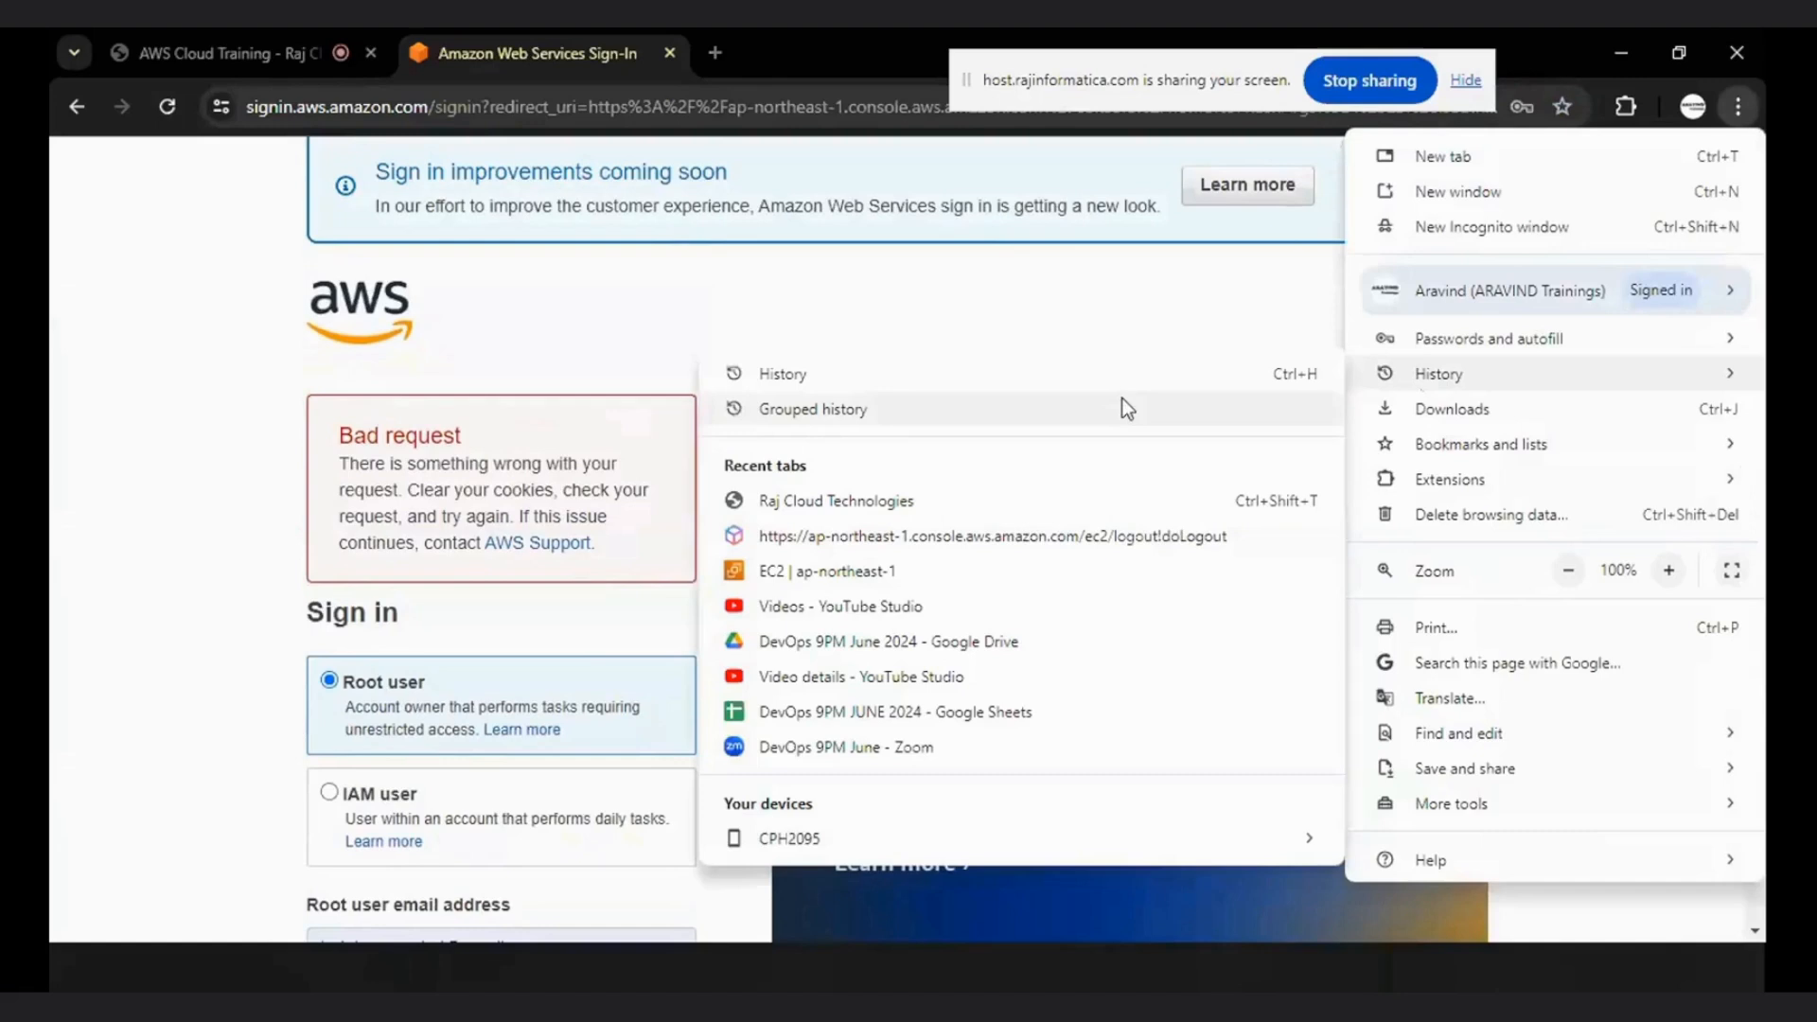
pyautogui.click(833, 373)
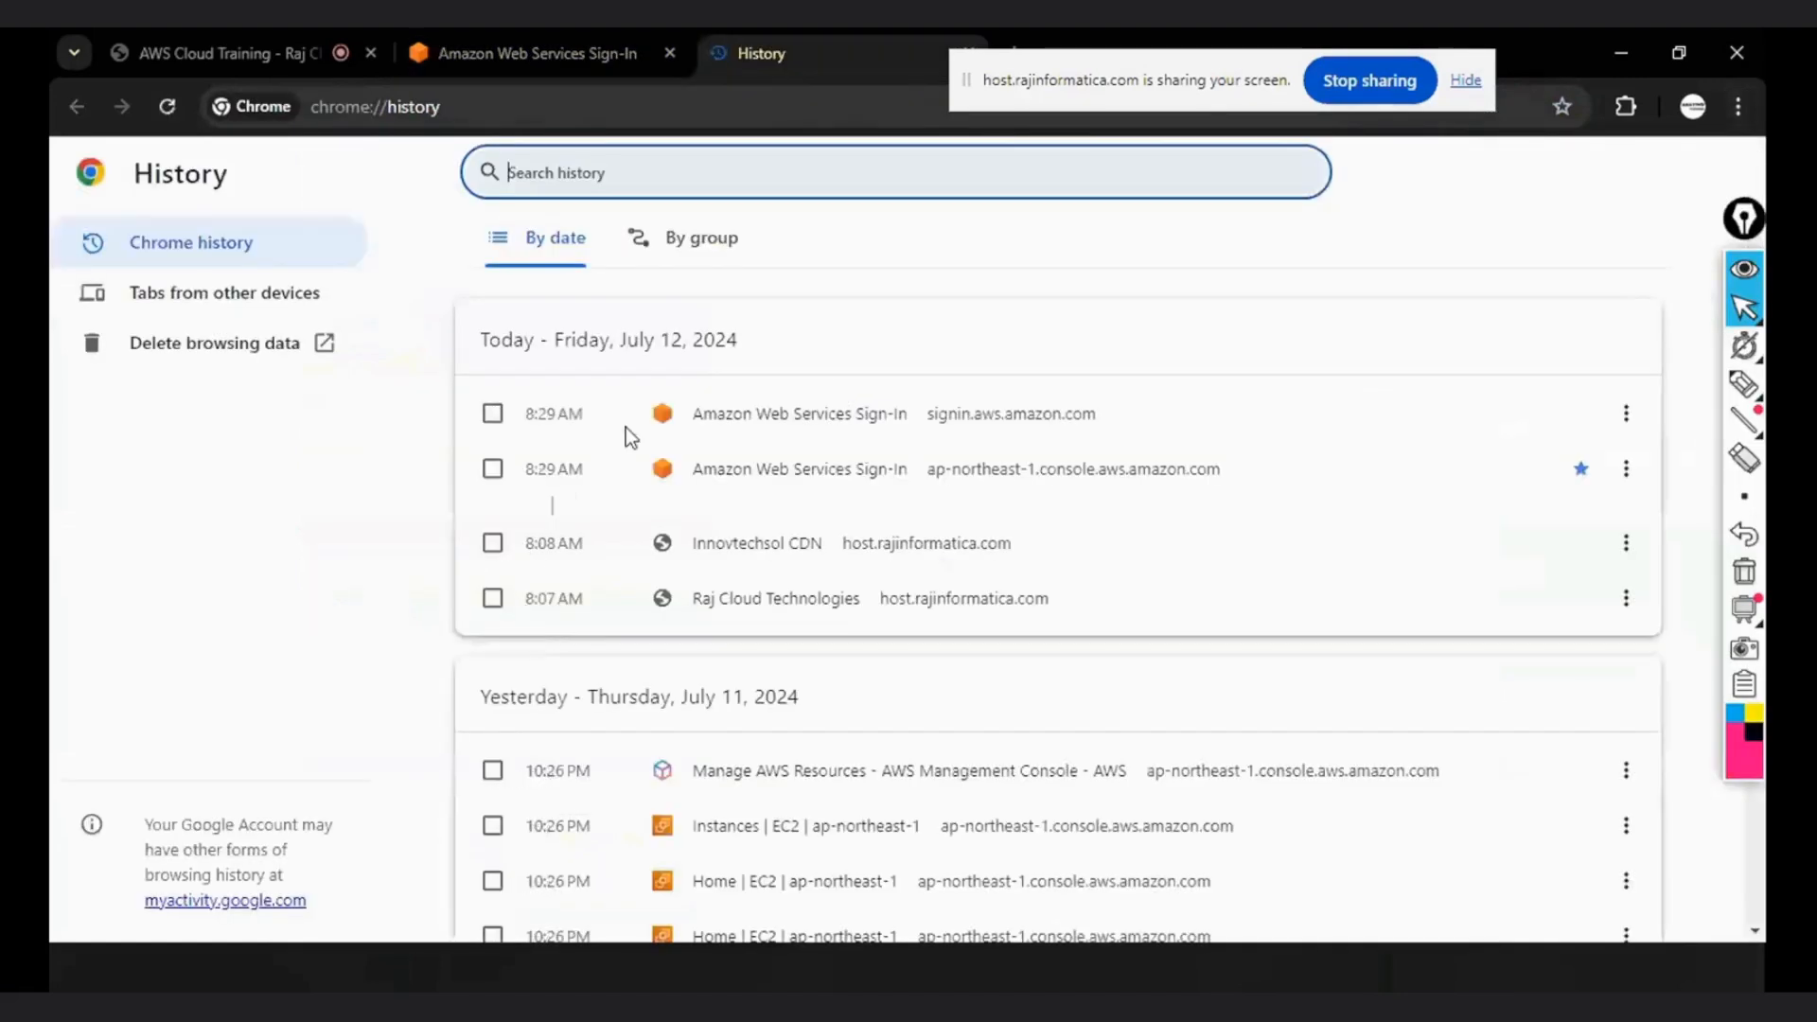
pyautogui.click(200, 360)
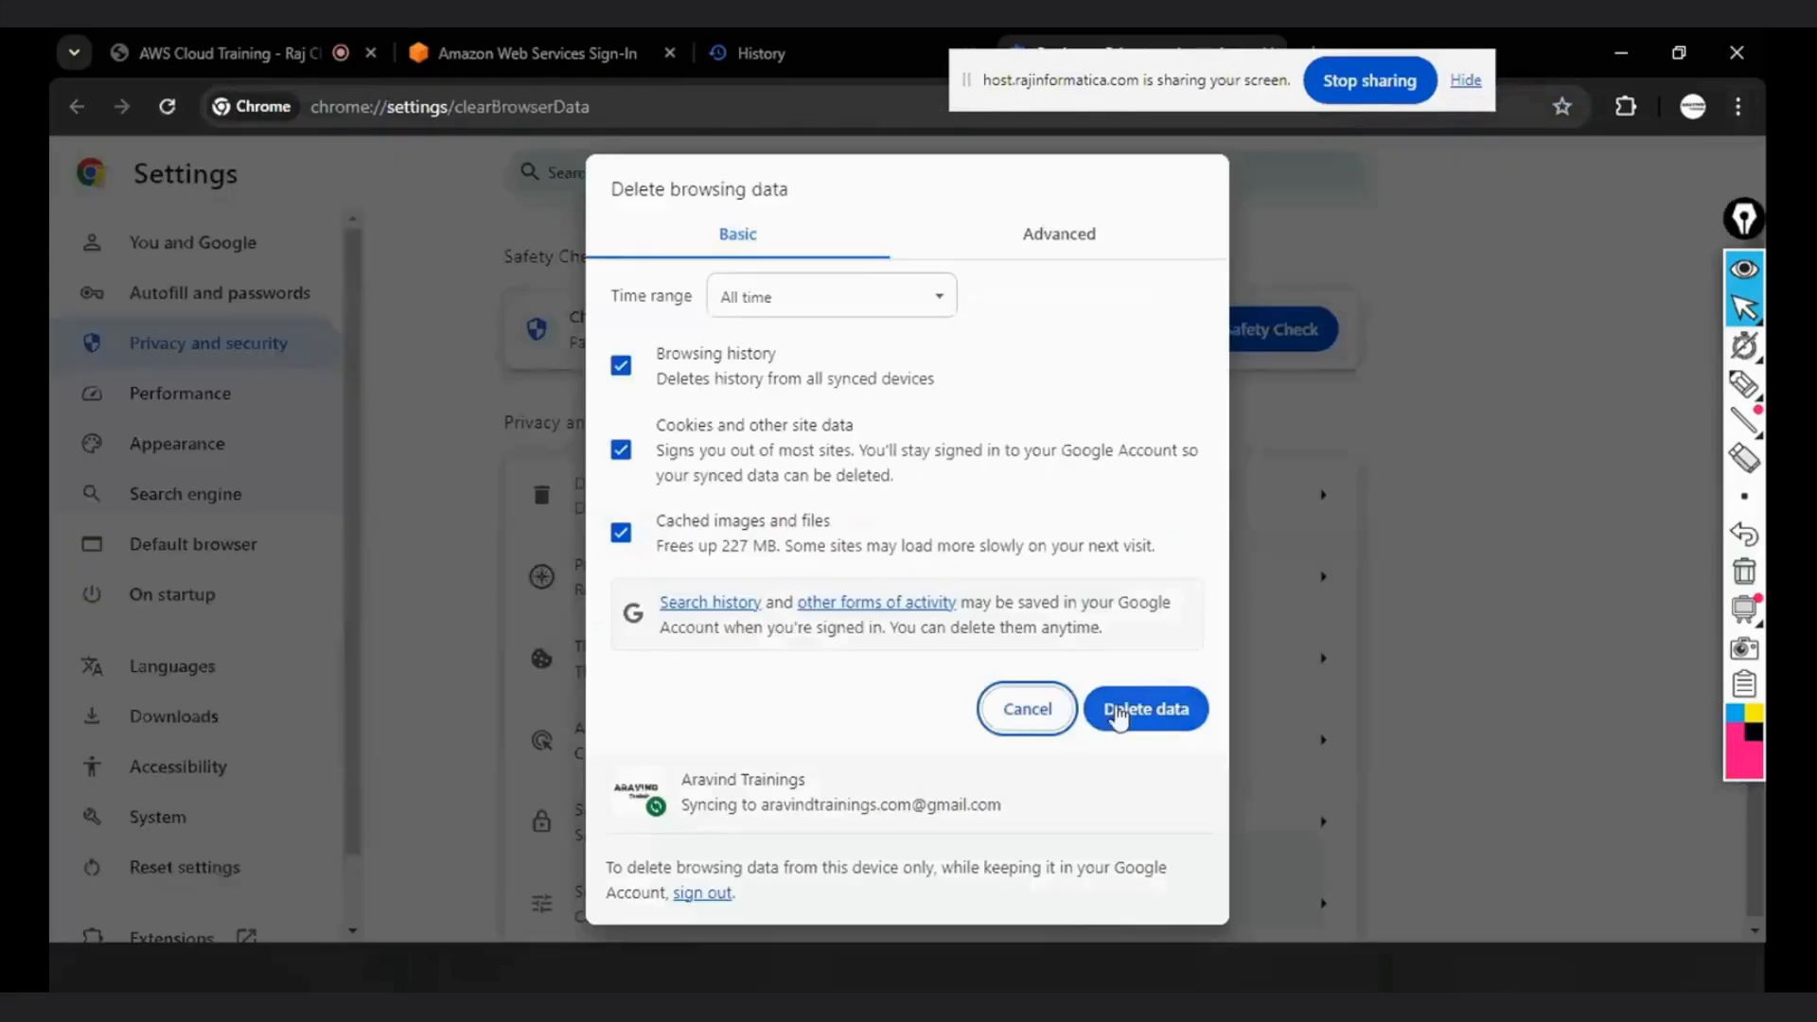
pyautogui.click(1149, 719)
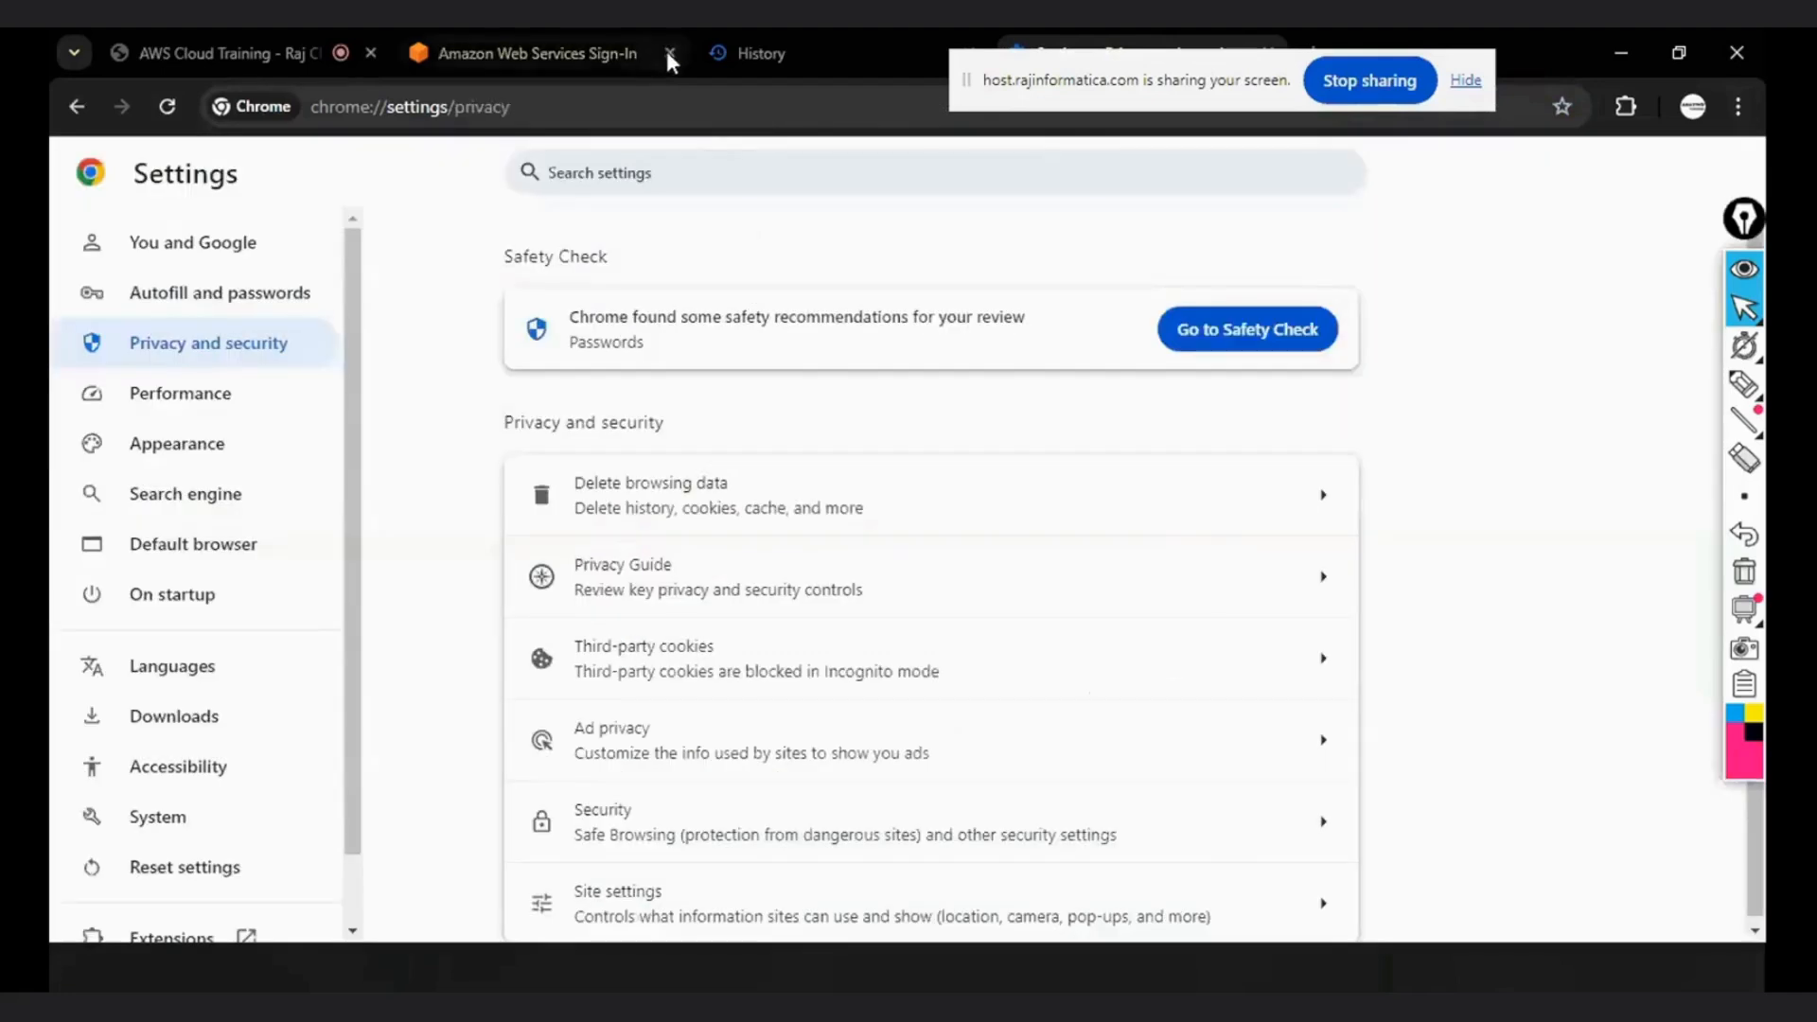
pyautogui.click(669, 53)
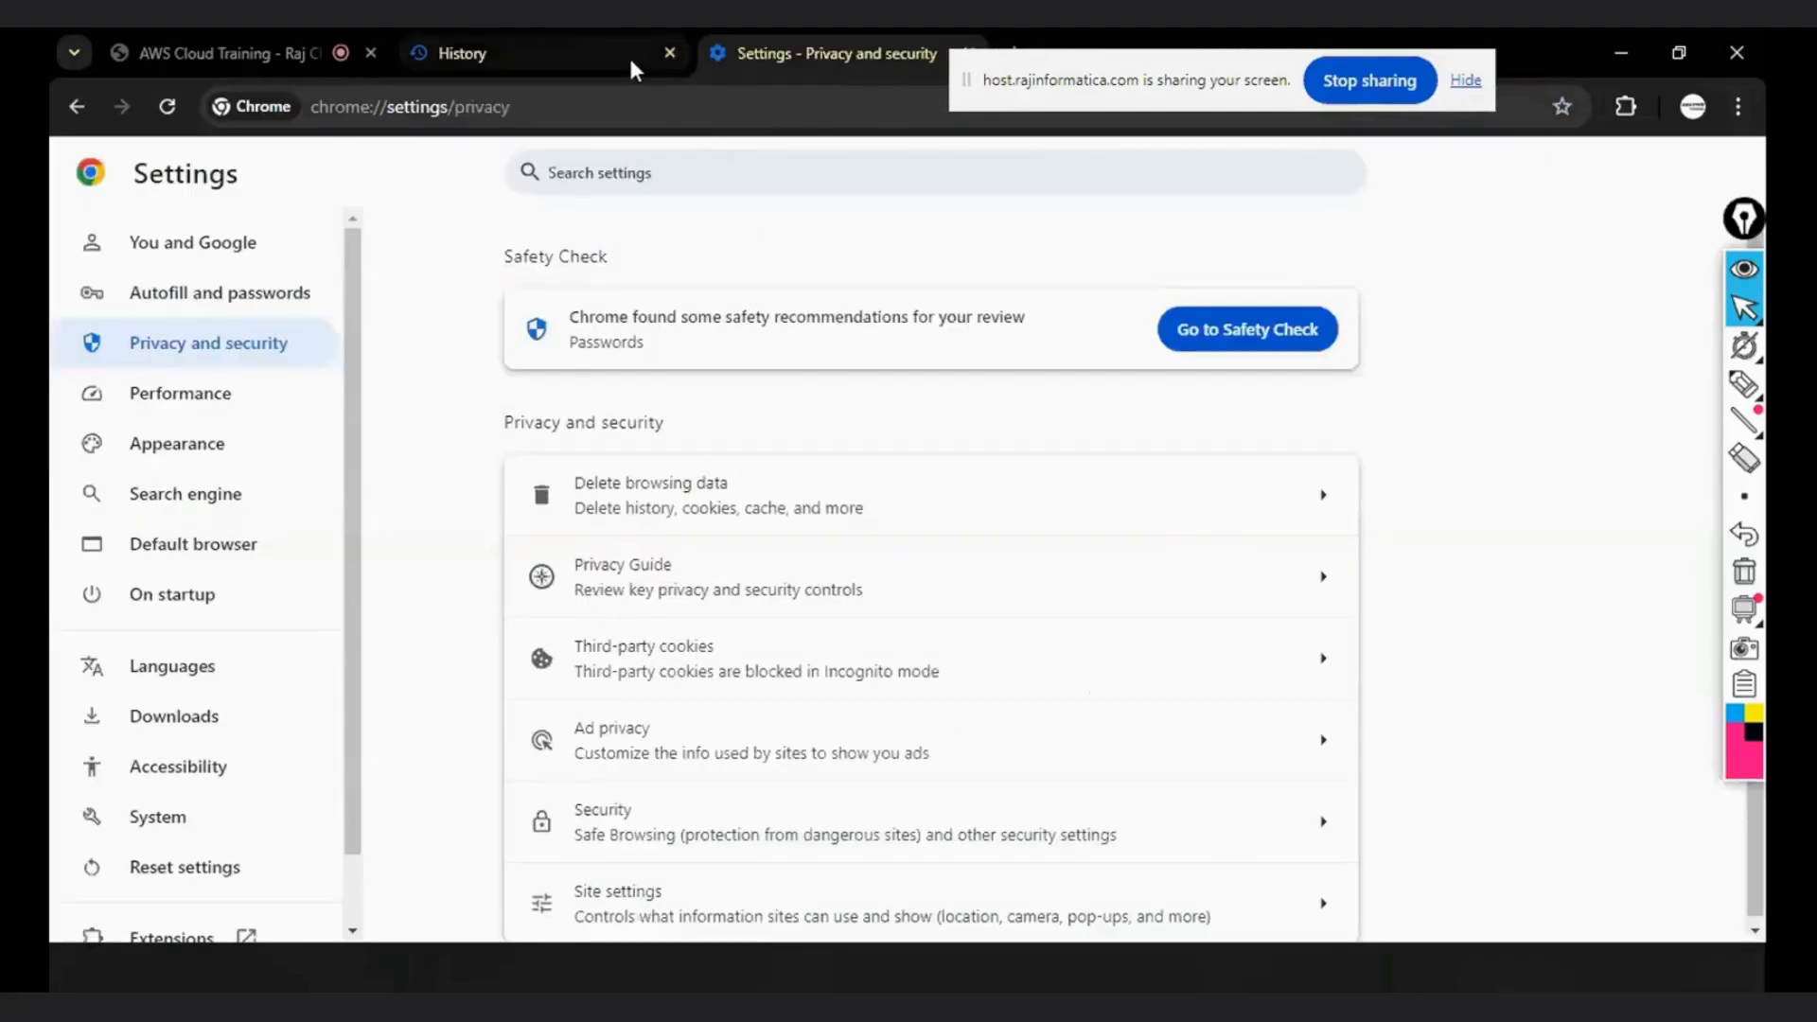
pyautogui.click(666, 53)
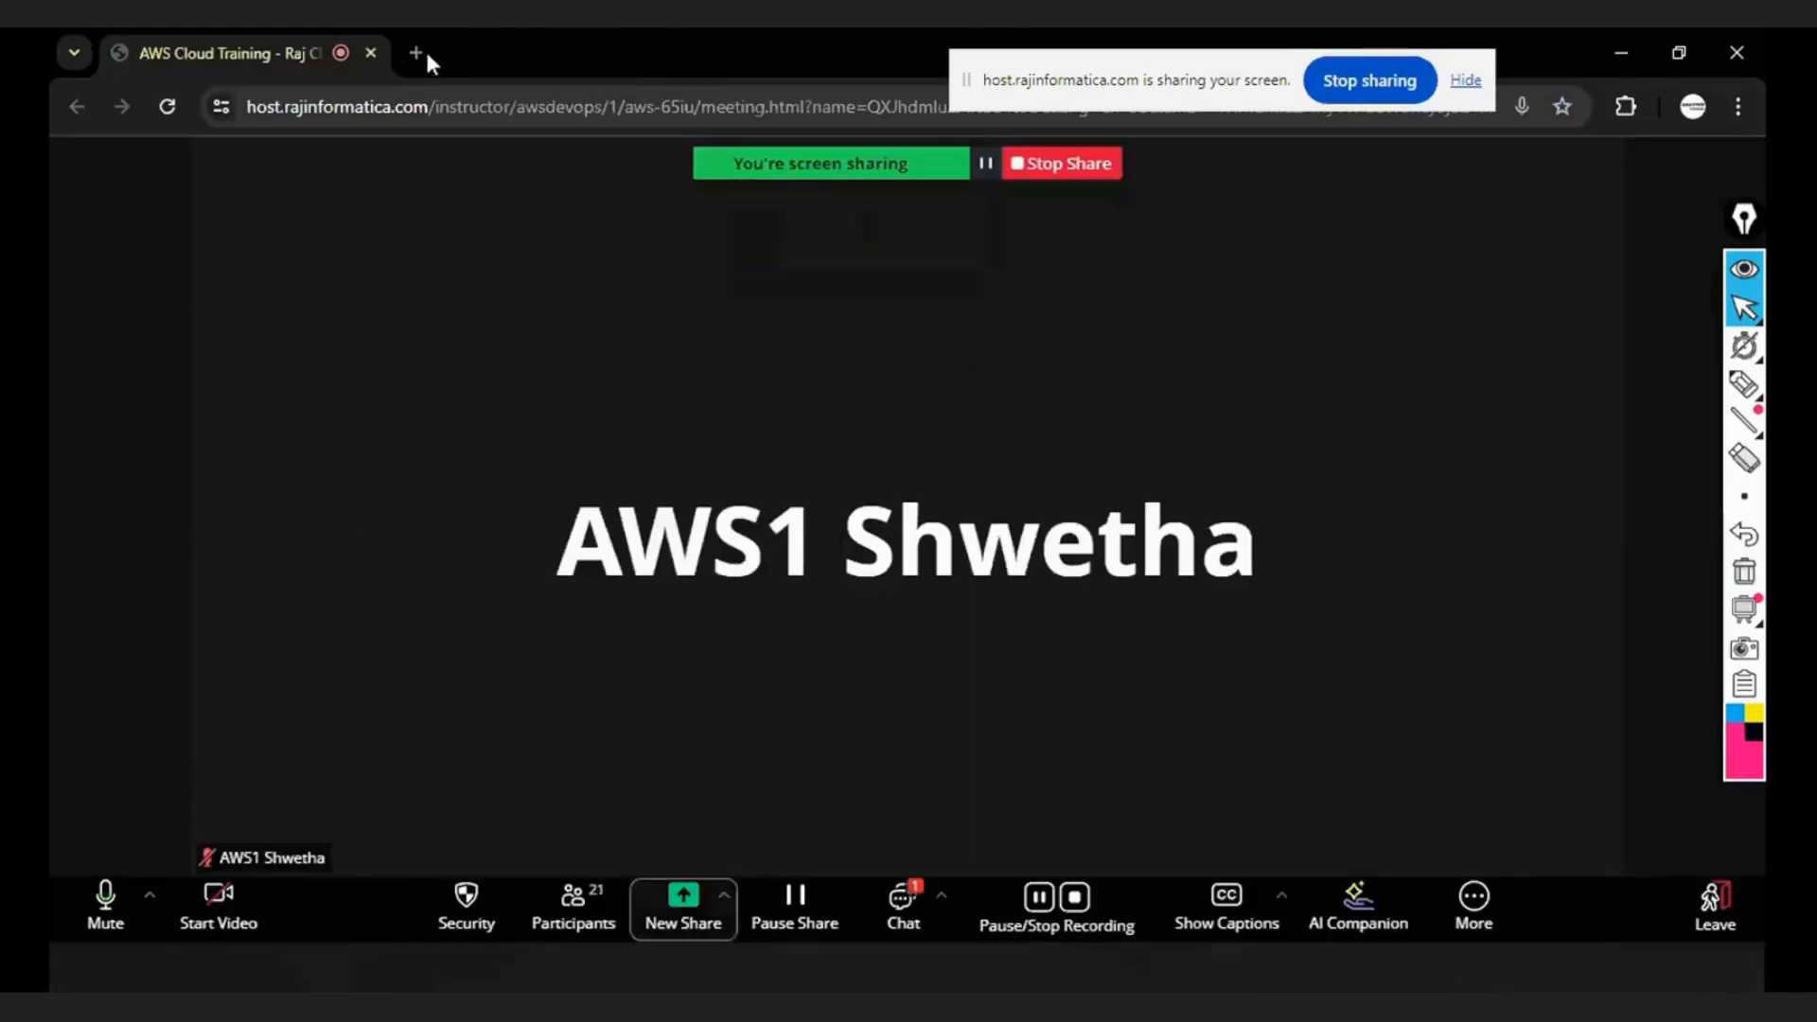
# - Reopen the AWS console in a new tab and sign in as the root user with the prefilled email address
pyautogui.click(424, 51)
pyautogui.click(151, 153)
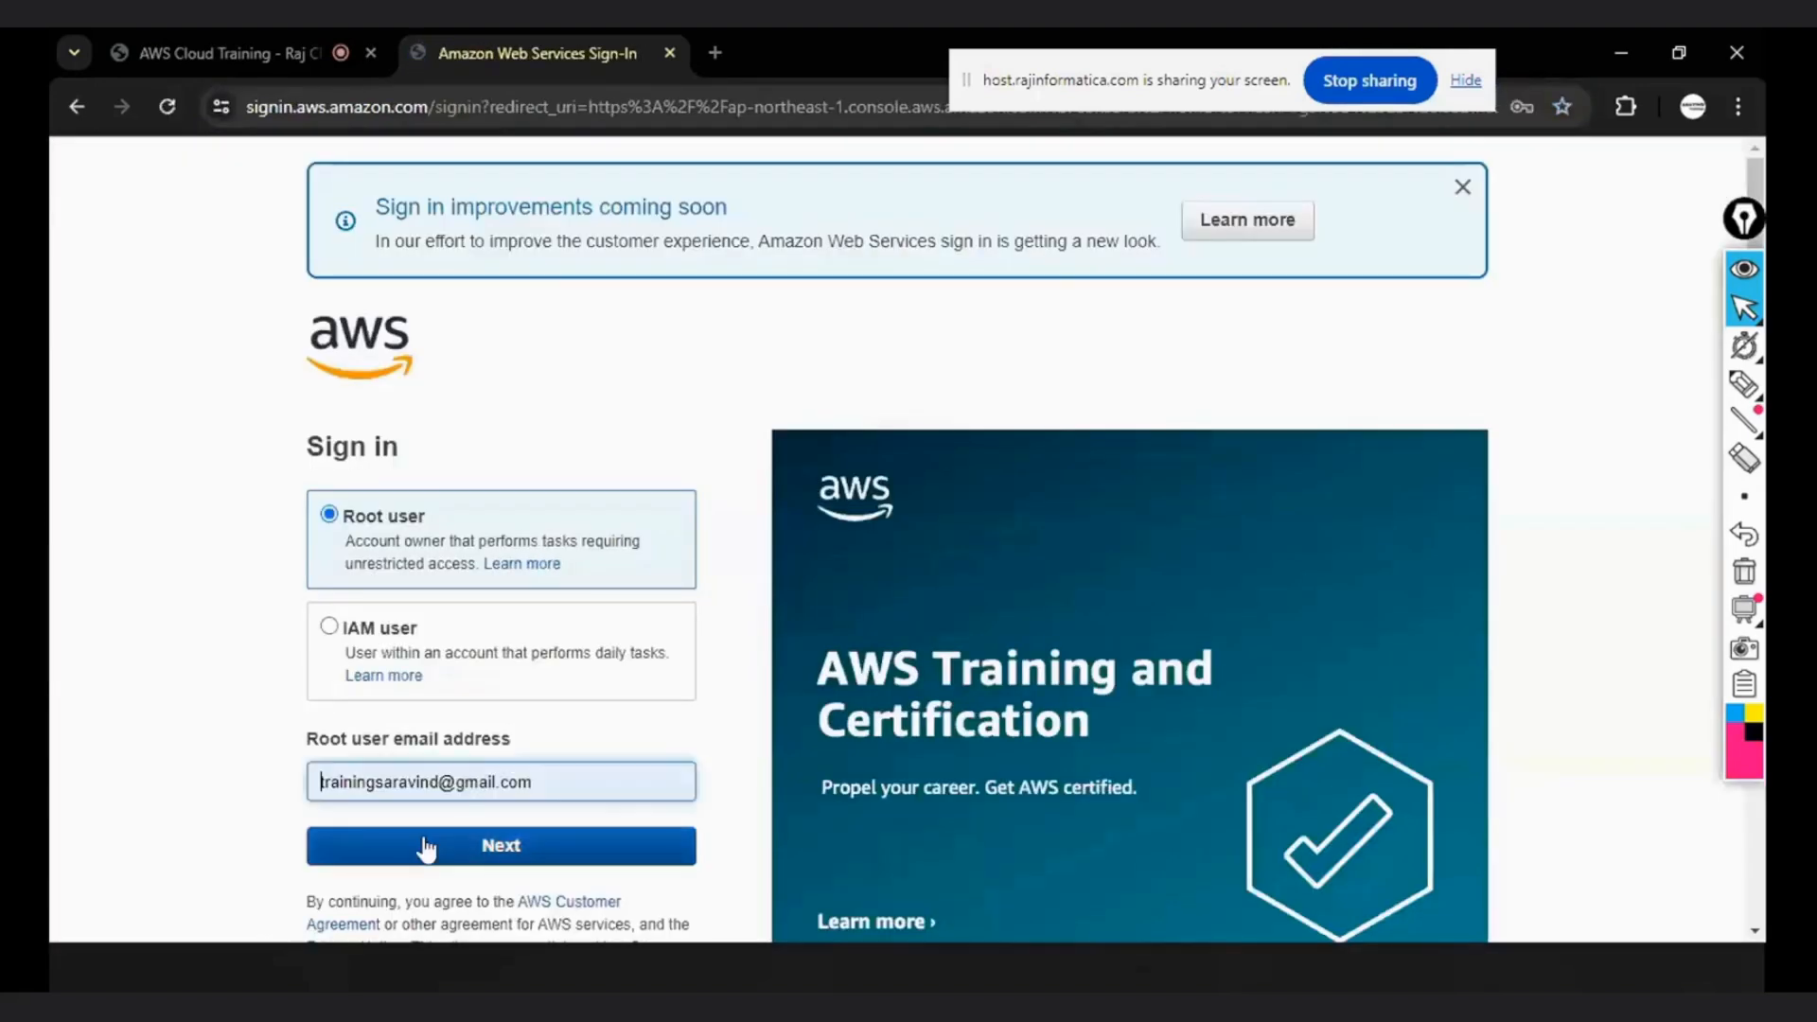
pyautogui.click(442, 845)
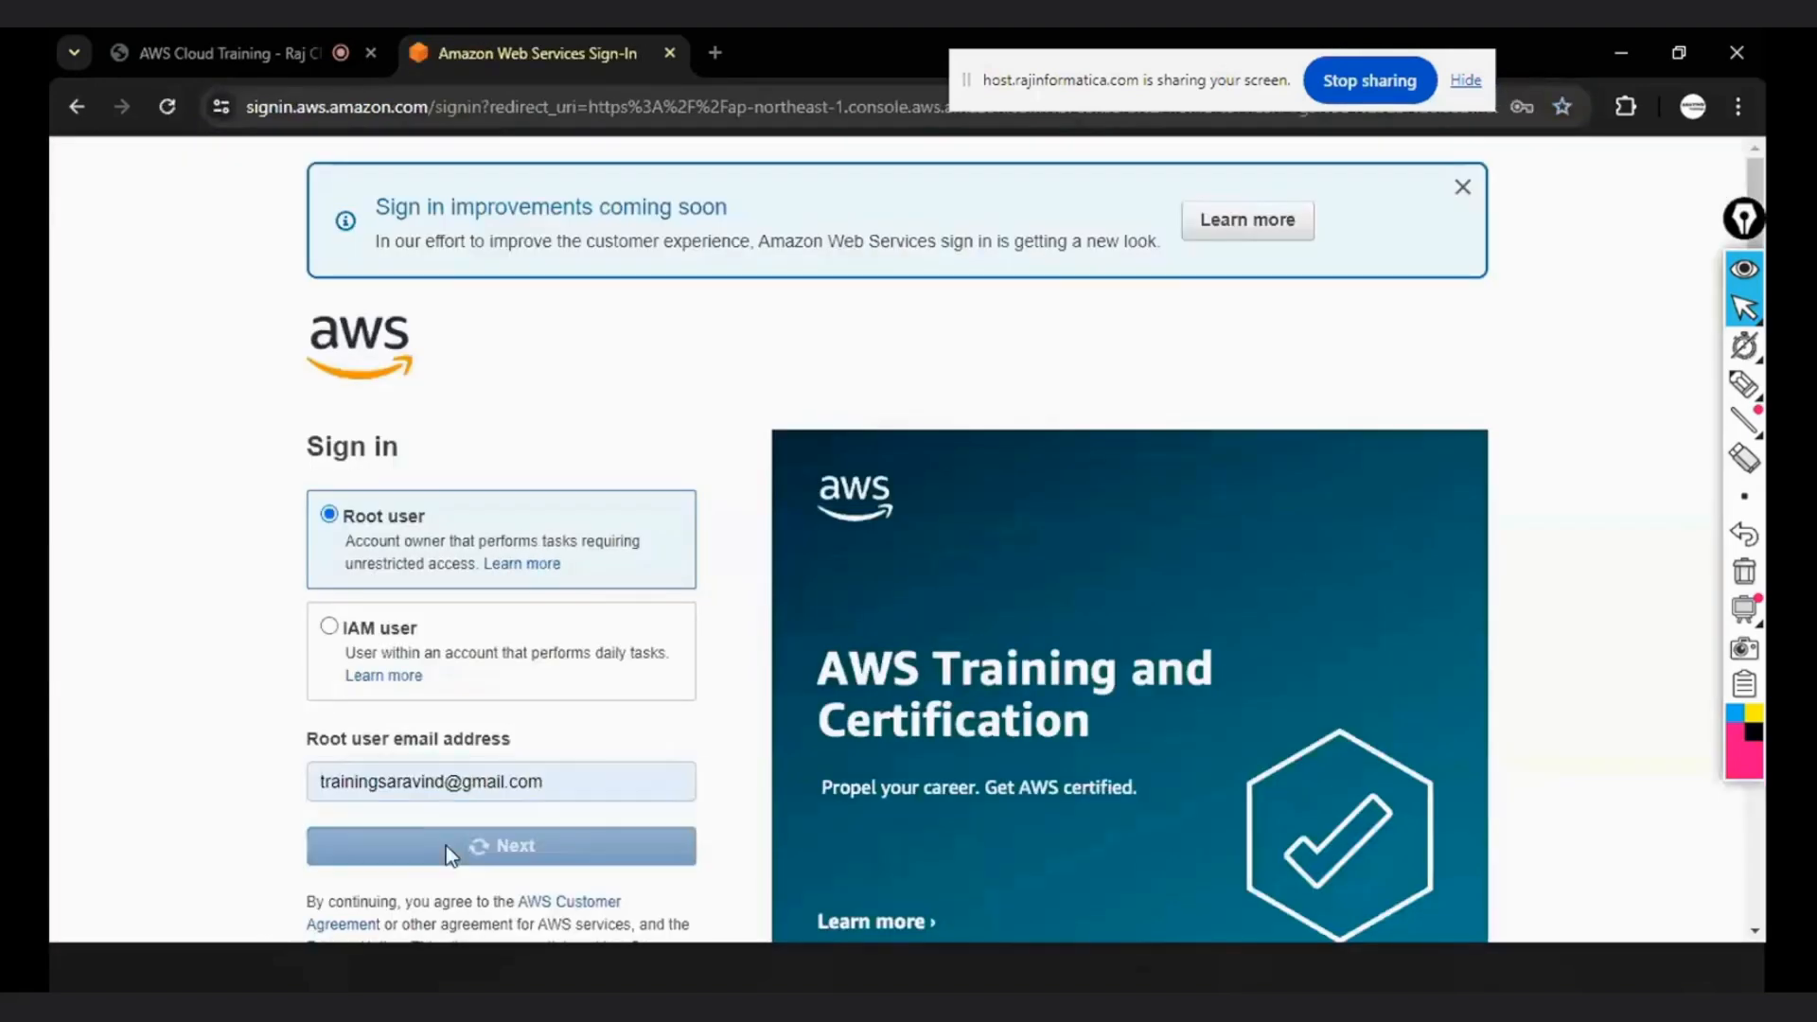
pyautogui.click(453, 672)
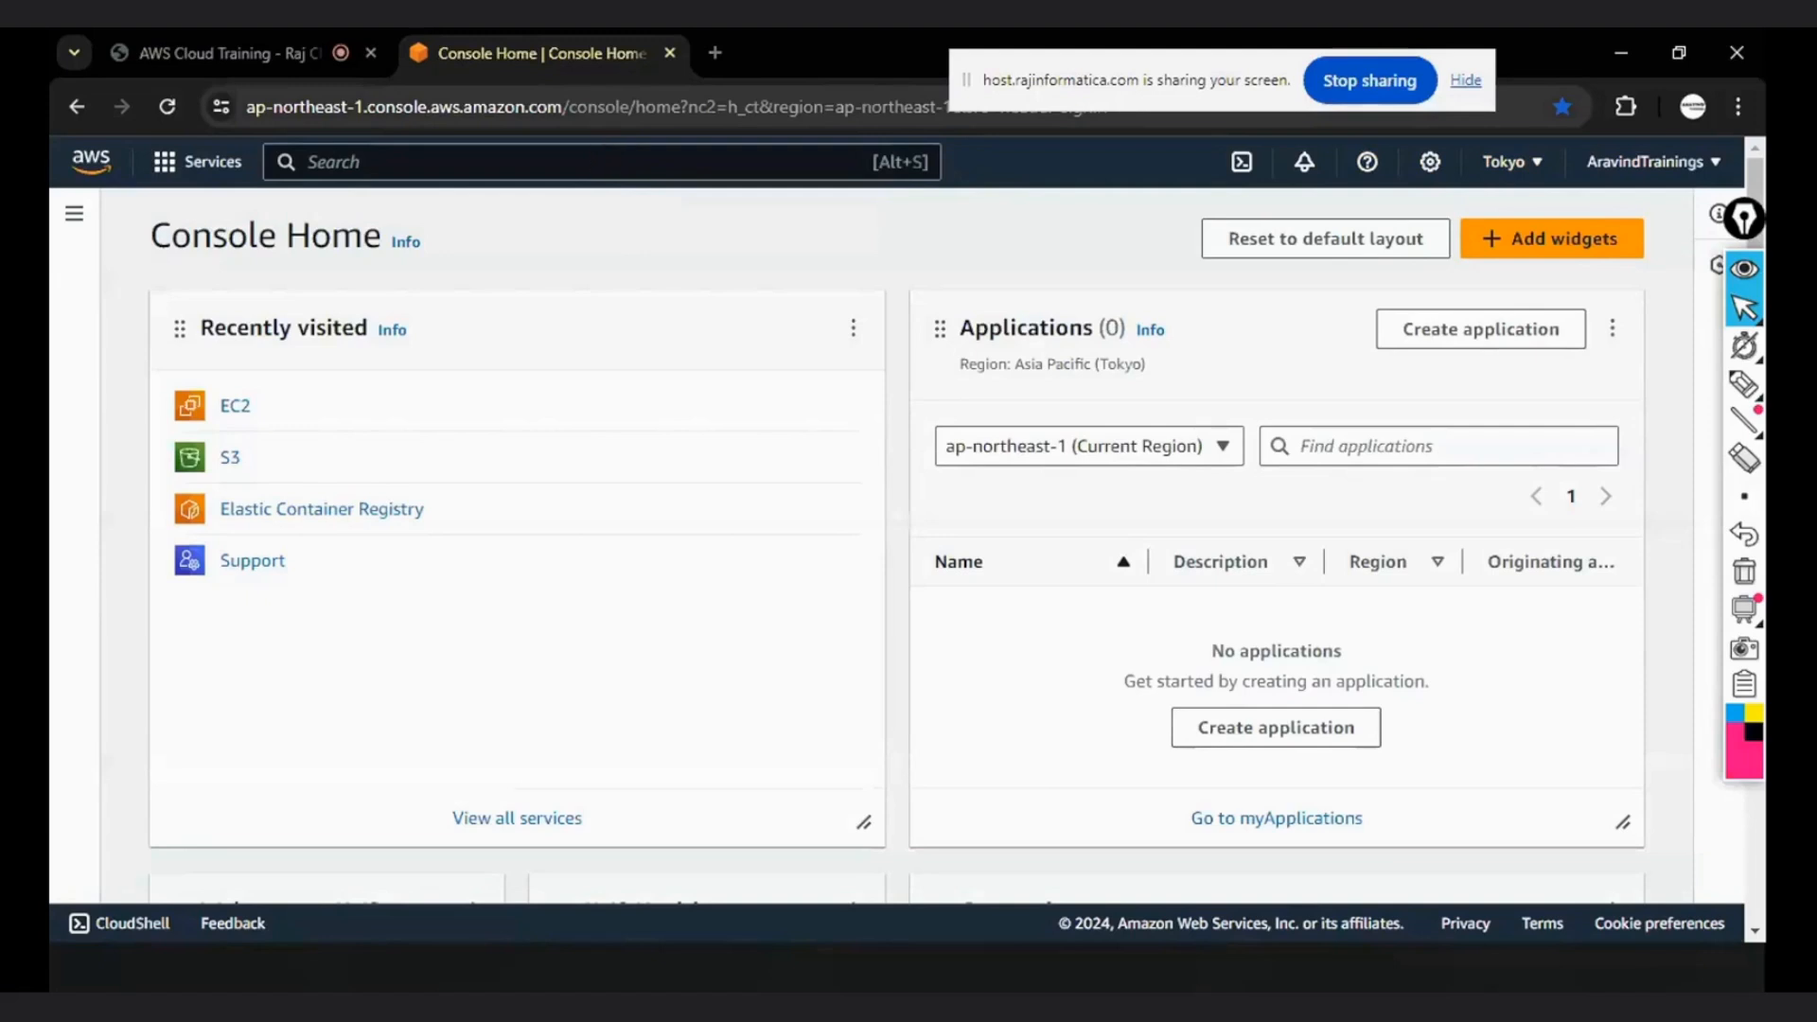
# - Search the AWS console for ec2 and open the EC2 service dashboard
pyautogui.click(194, 175)
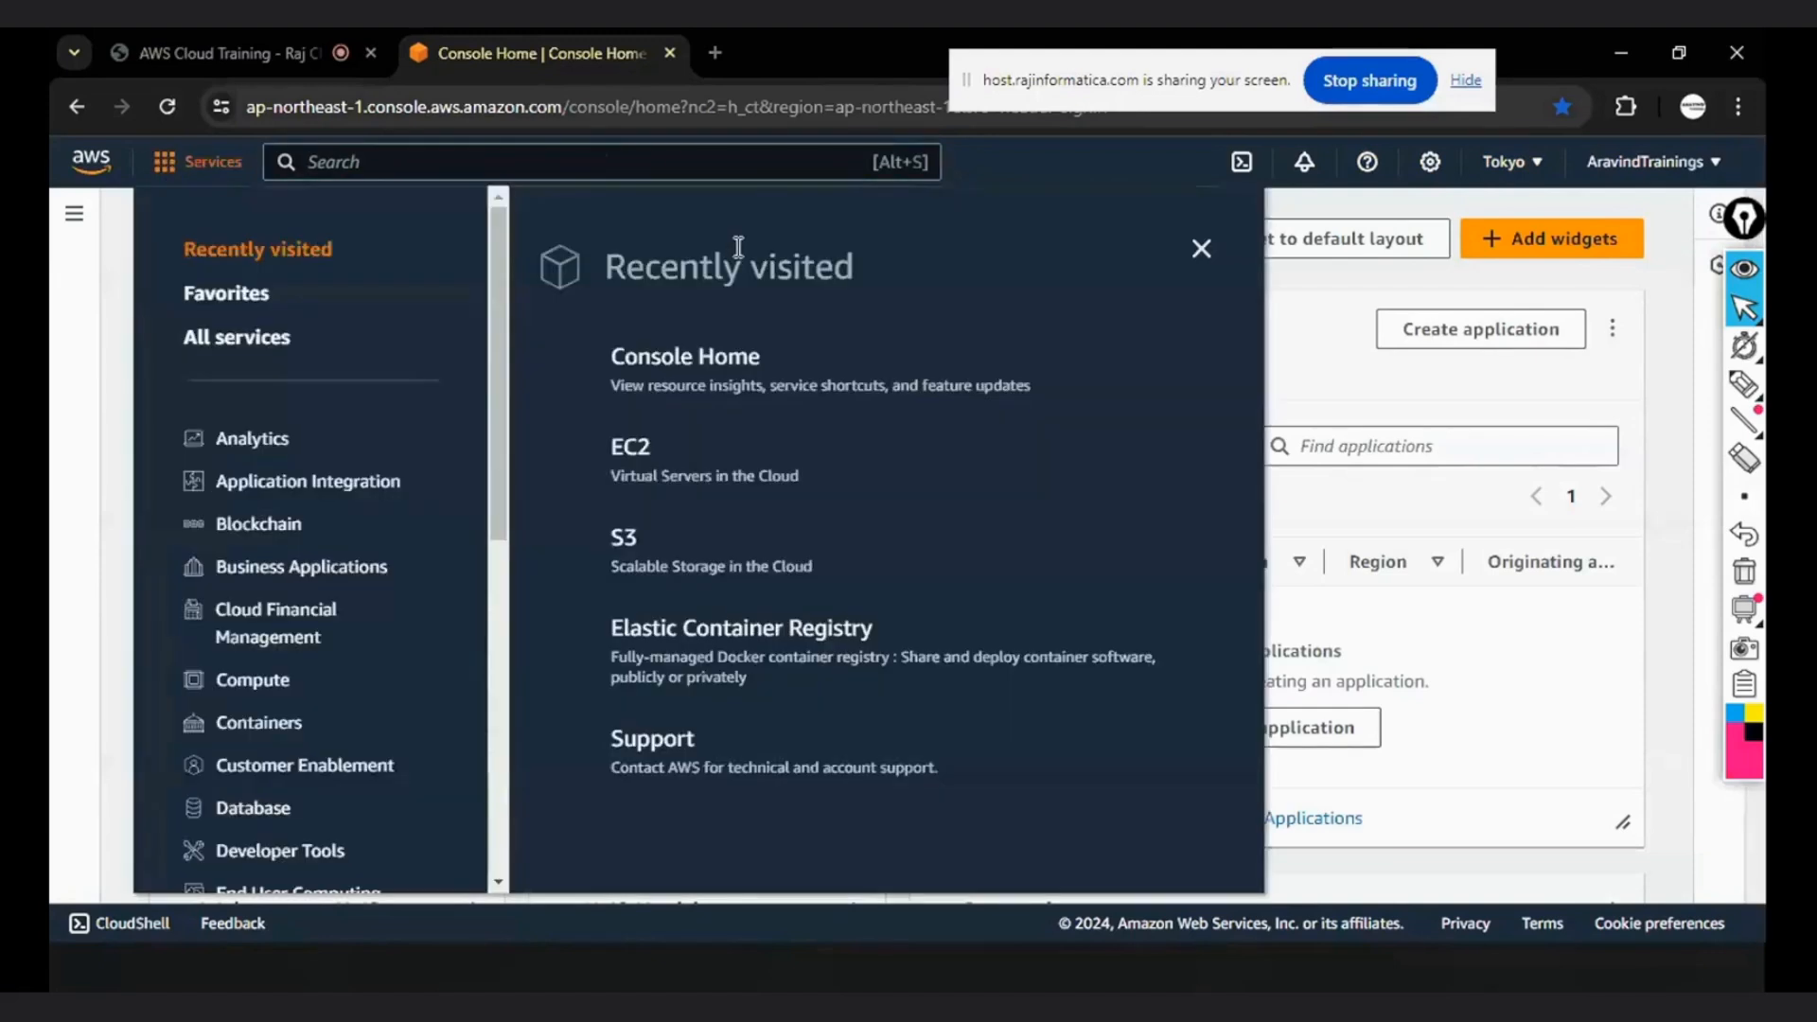
pyautogui.scroll(-6, 312, 530)
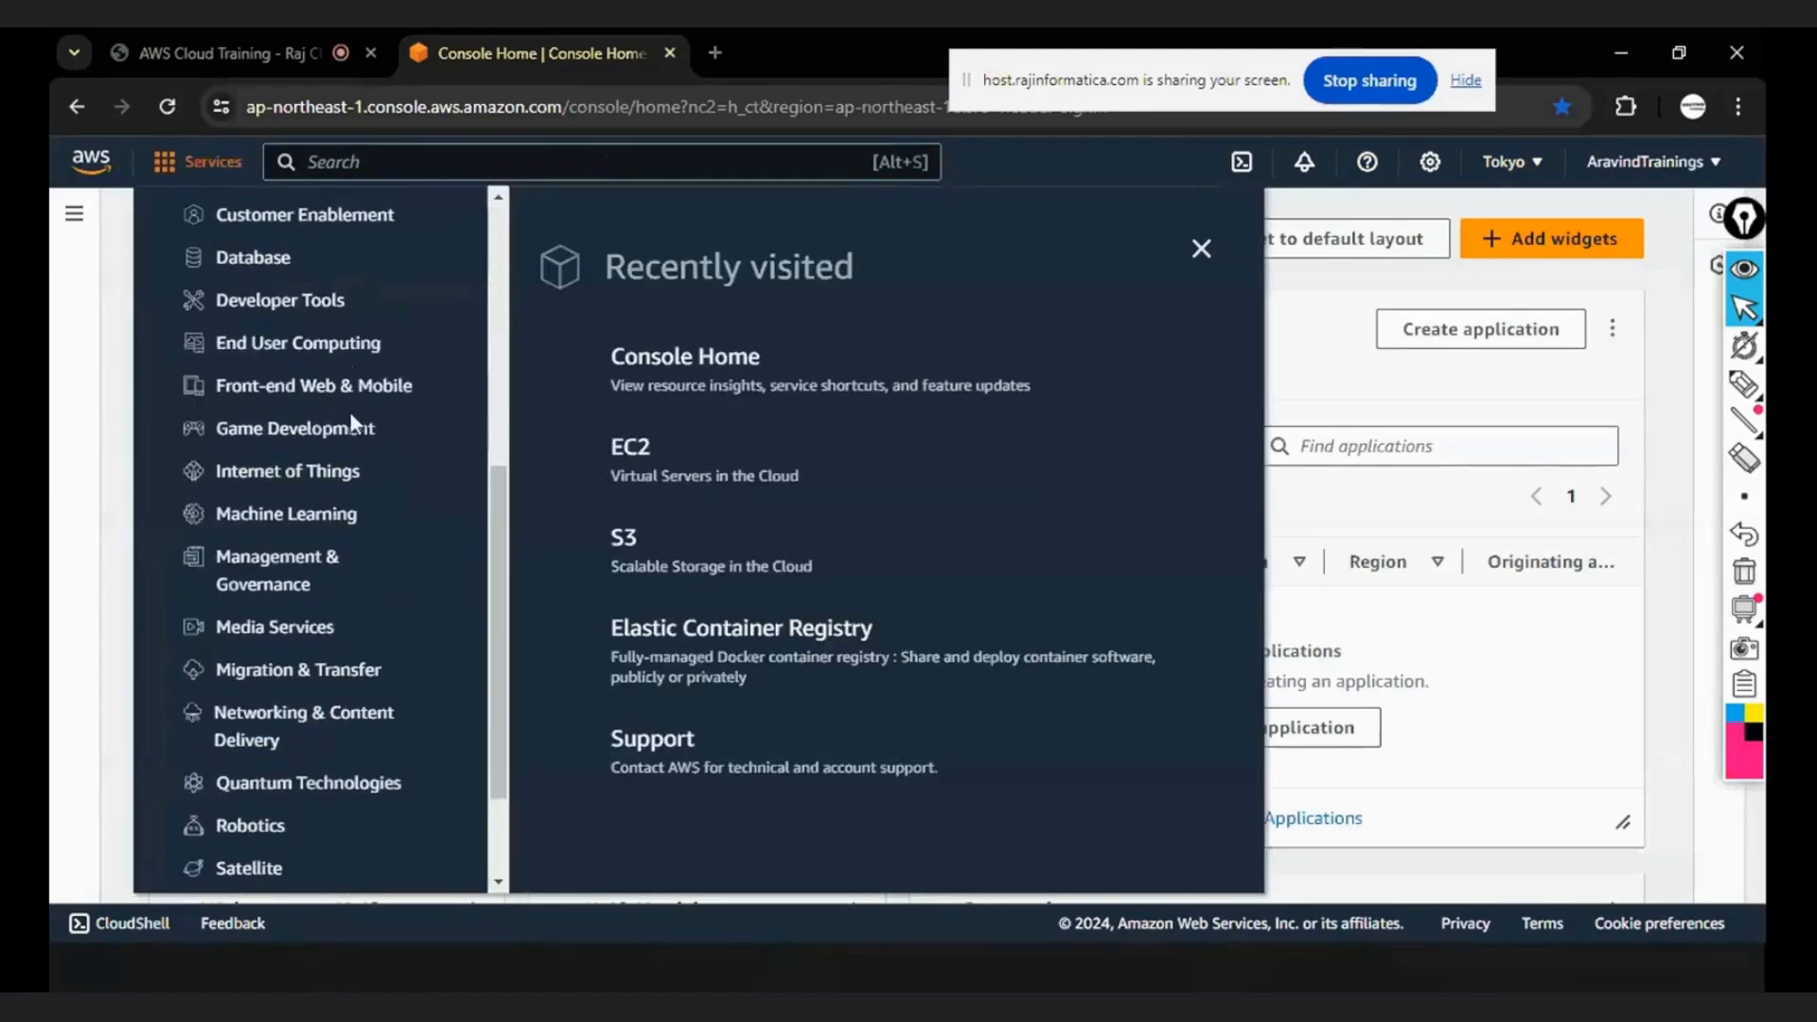
pyautogui.click(465, 165)
pyautogui.write('ec2')
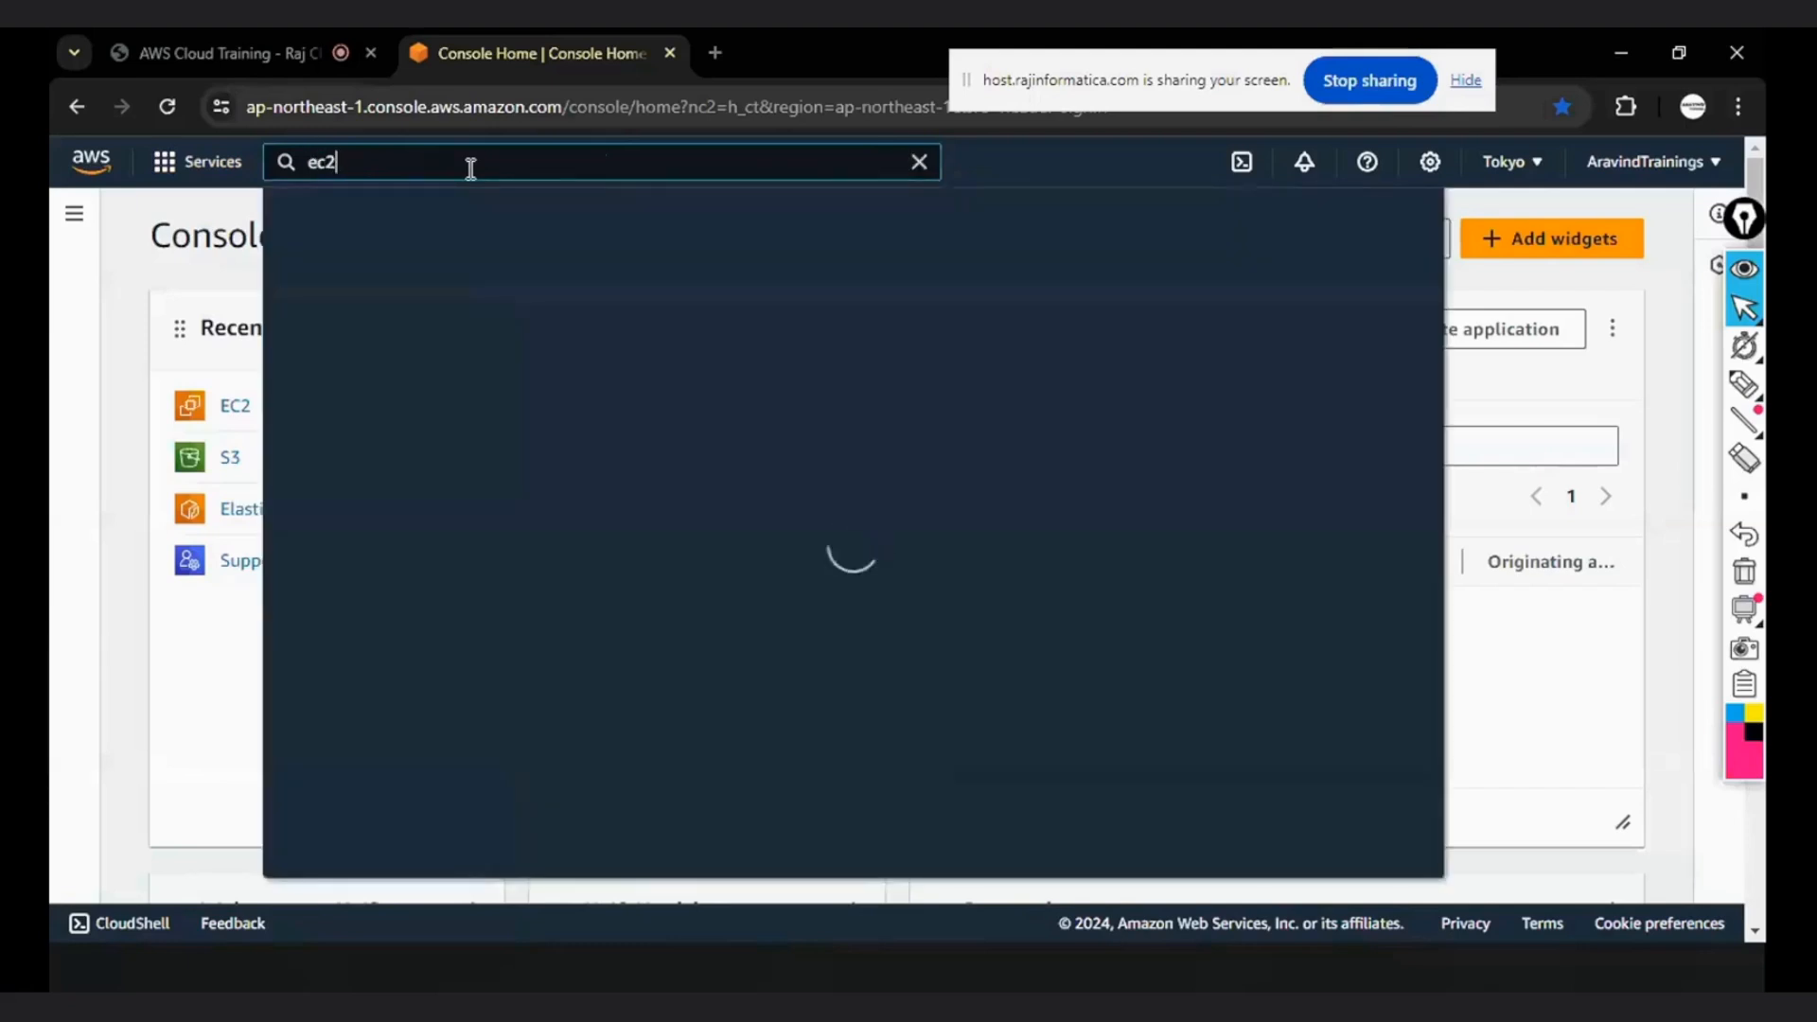
pyautogui.moveTo(678, 394)
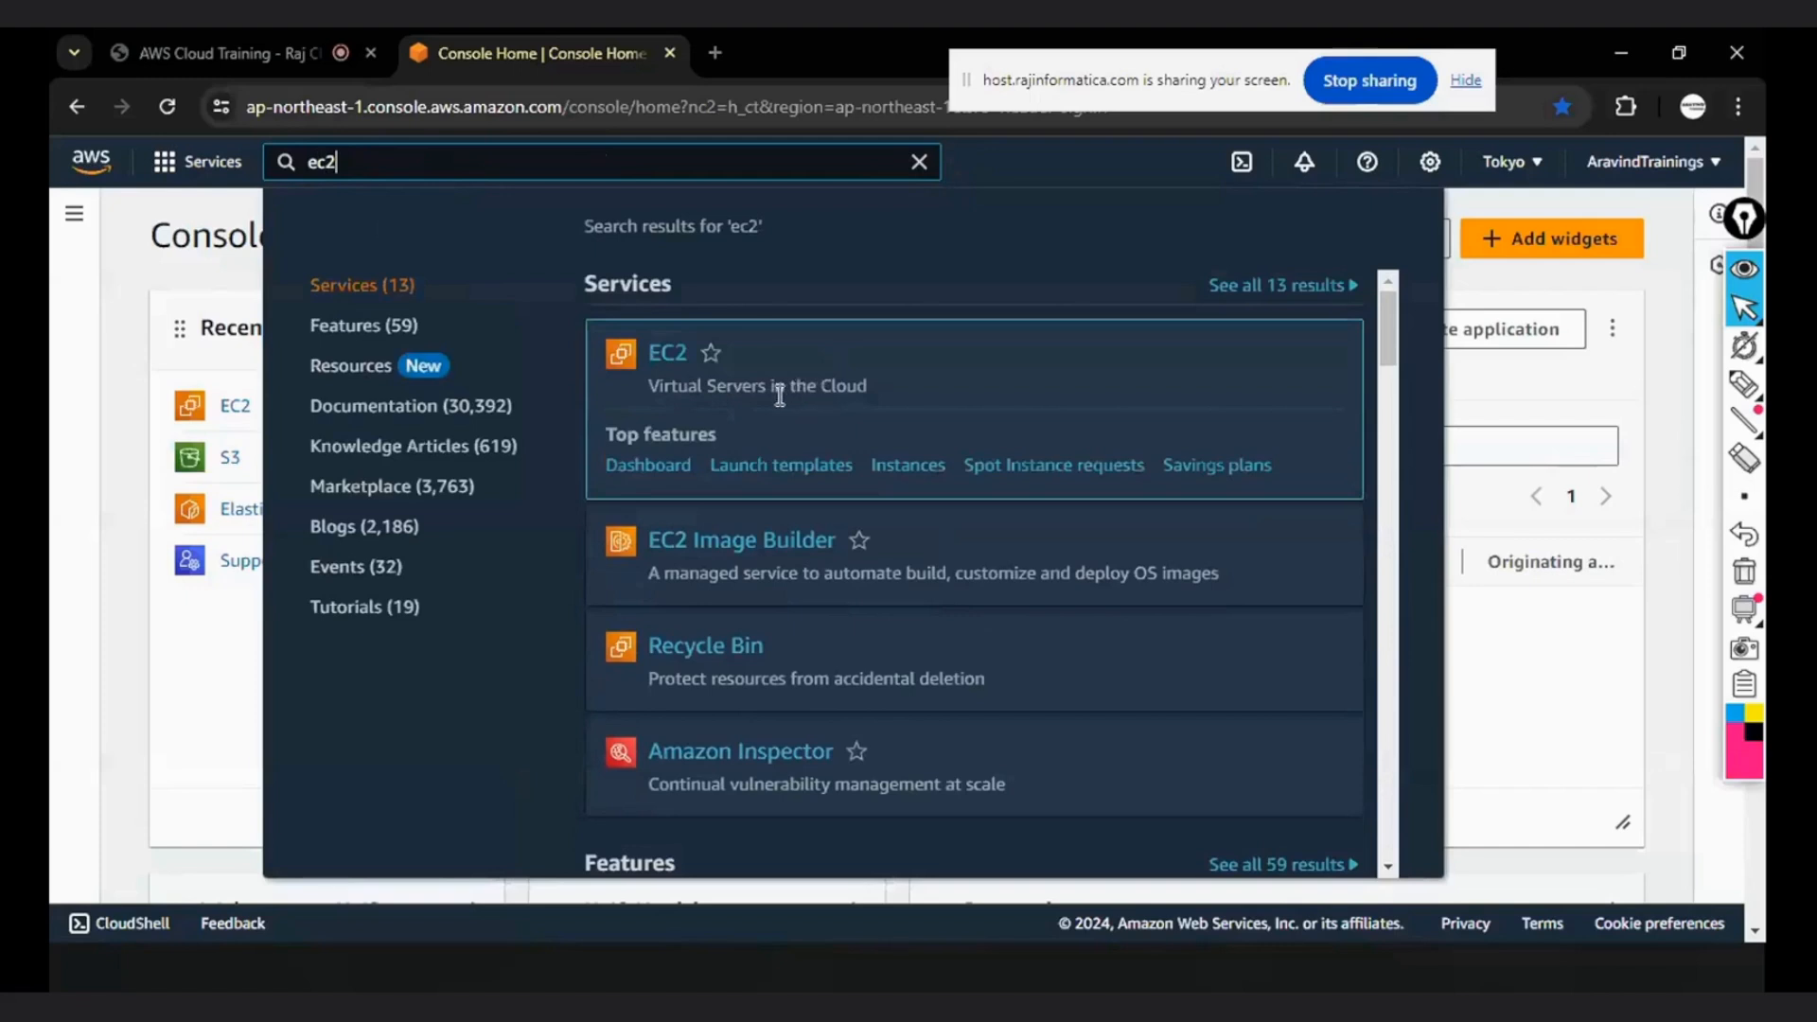
pyautogui.click(661, 358)
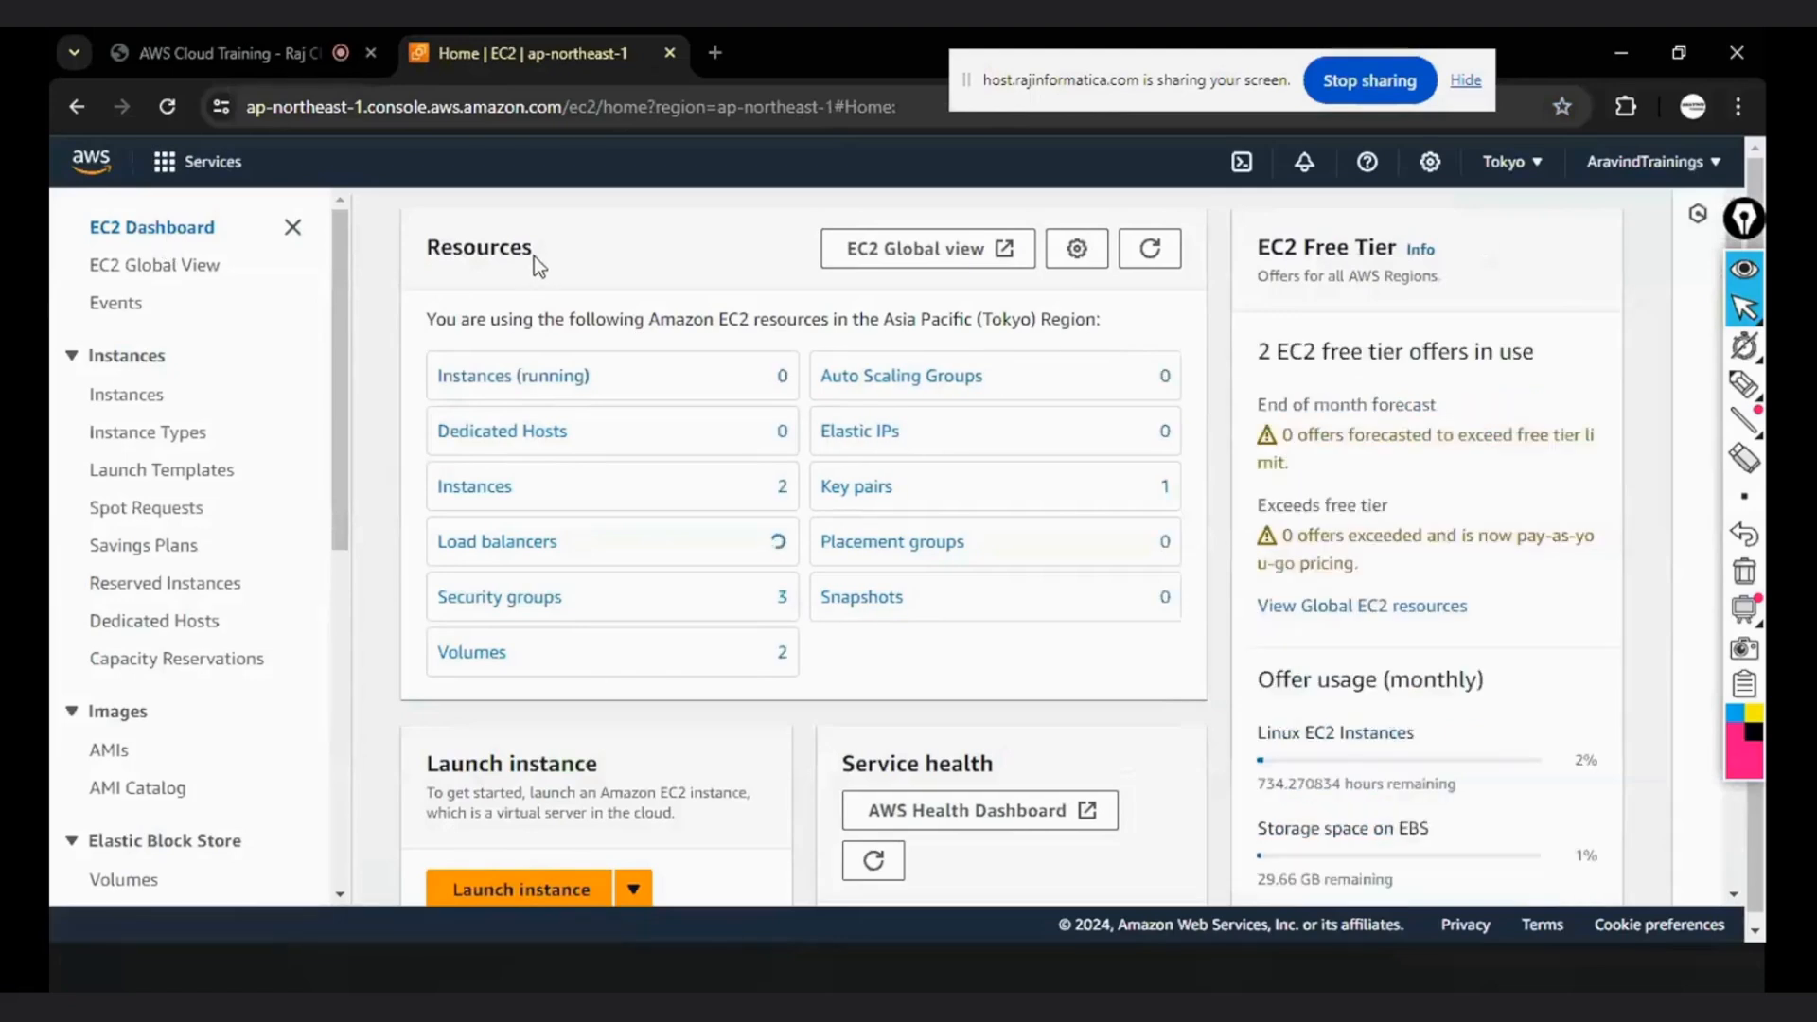
# - With the annotation pen, mark the running Instances and total Instances entries with their counts, and underline the Tokyo region
pyautogui.click(1742, 386)
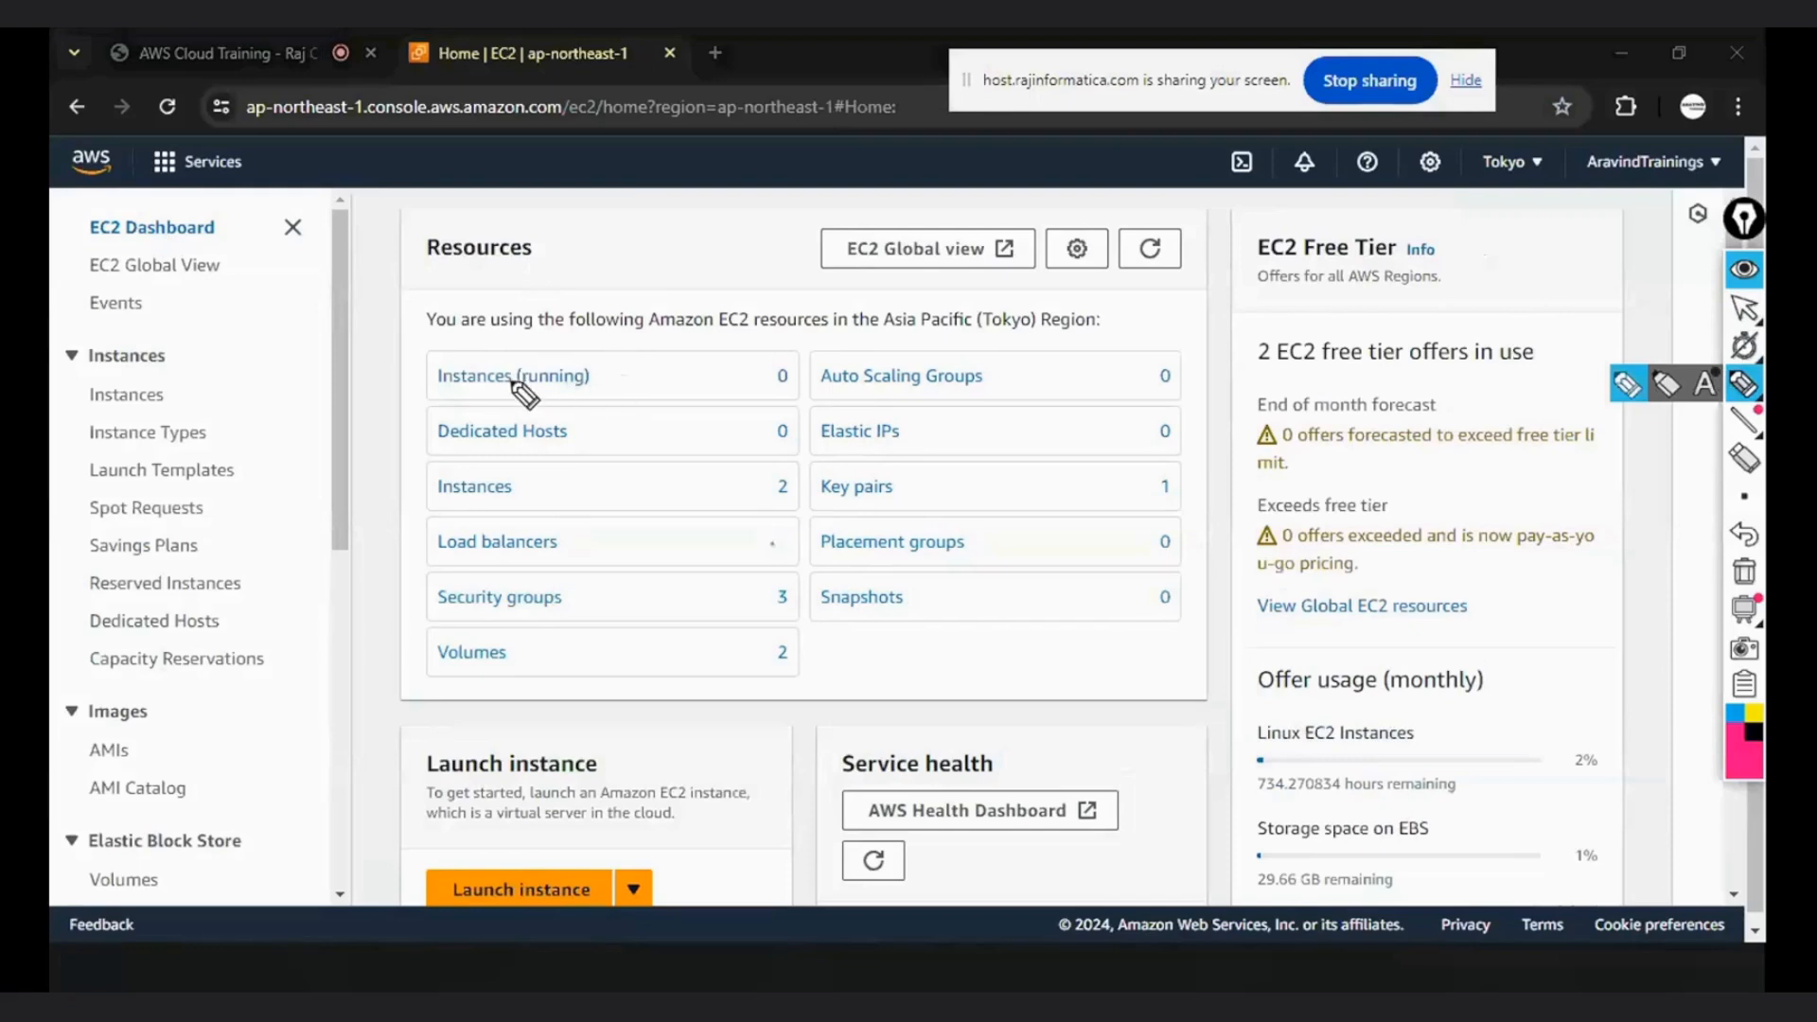
pyautogui.moveTo(437, 390); pyautogui.dragTo(511, 390)
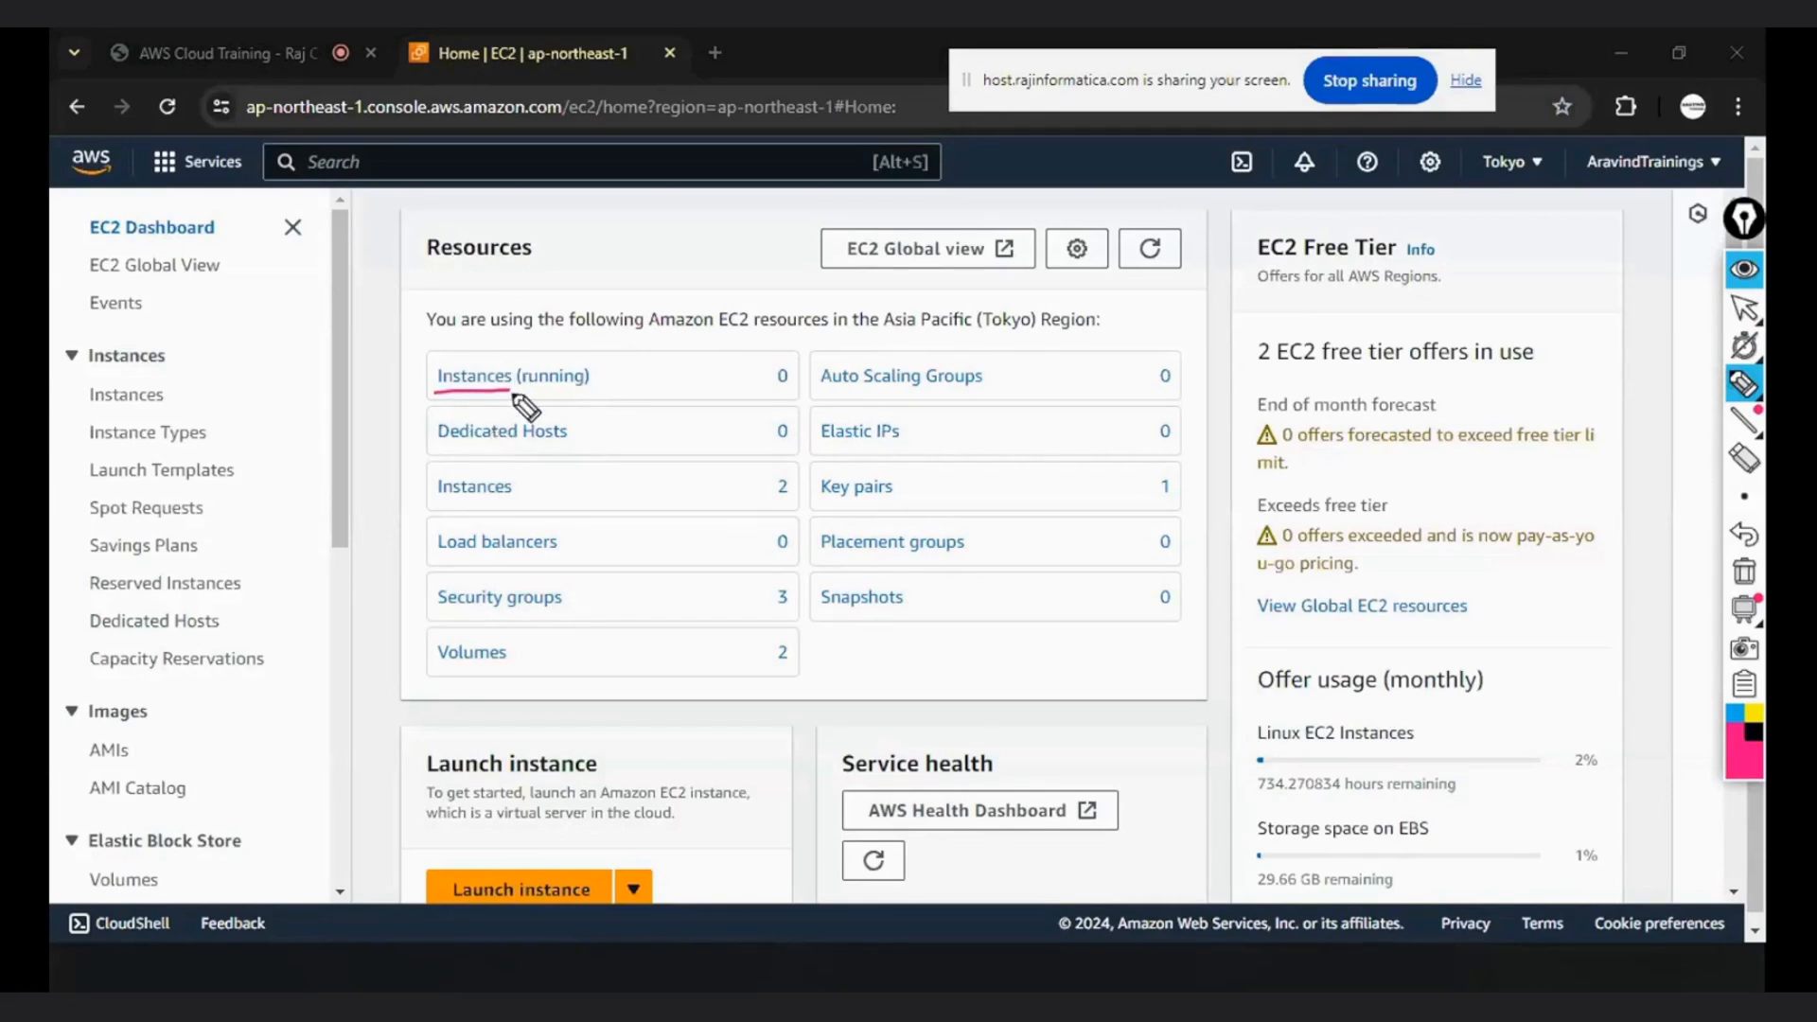
pyautogui.moveTo(526, 367)
pyautogui.mouseDown()
pyautogui.moveTo(521, 392)
pyautogui.moveTo(585, 394)
pyautogui.mouseUp()
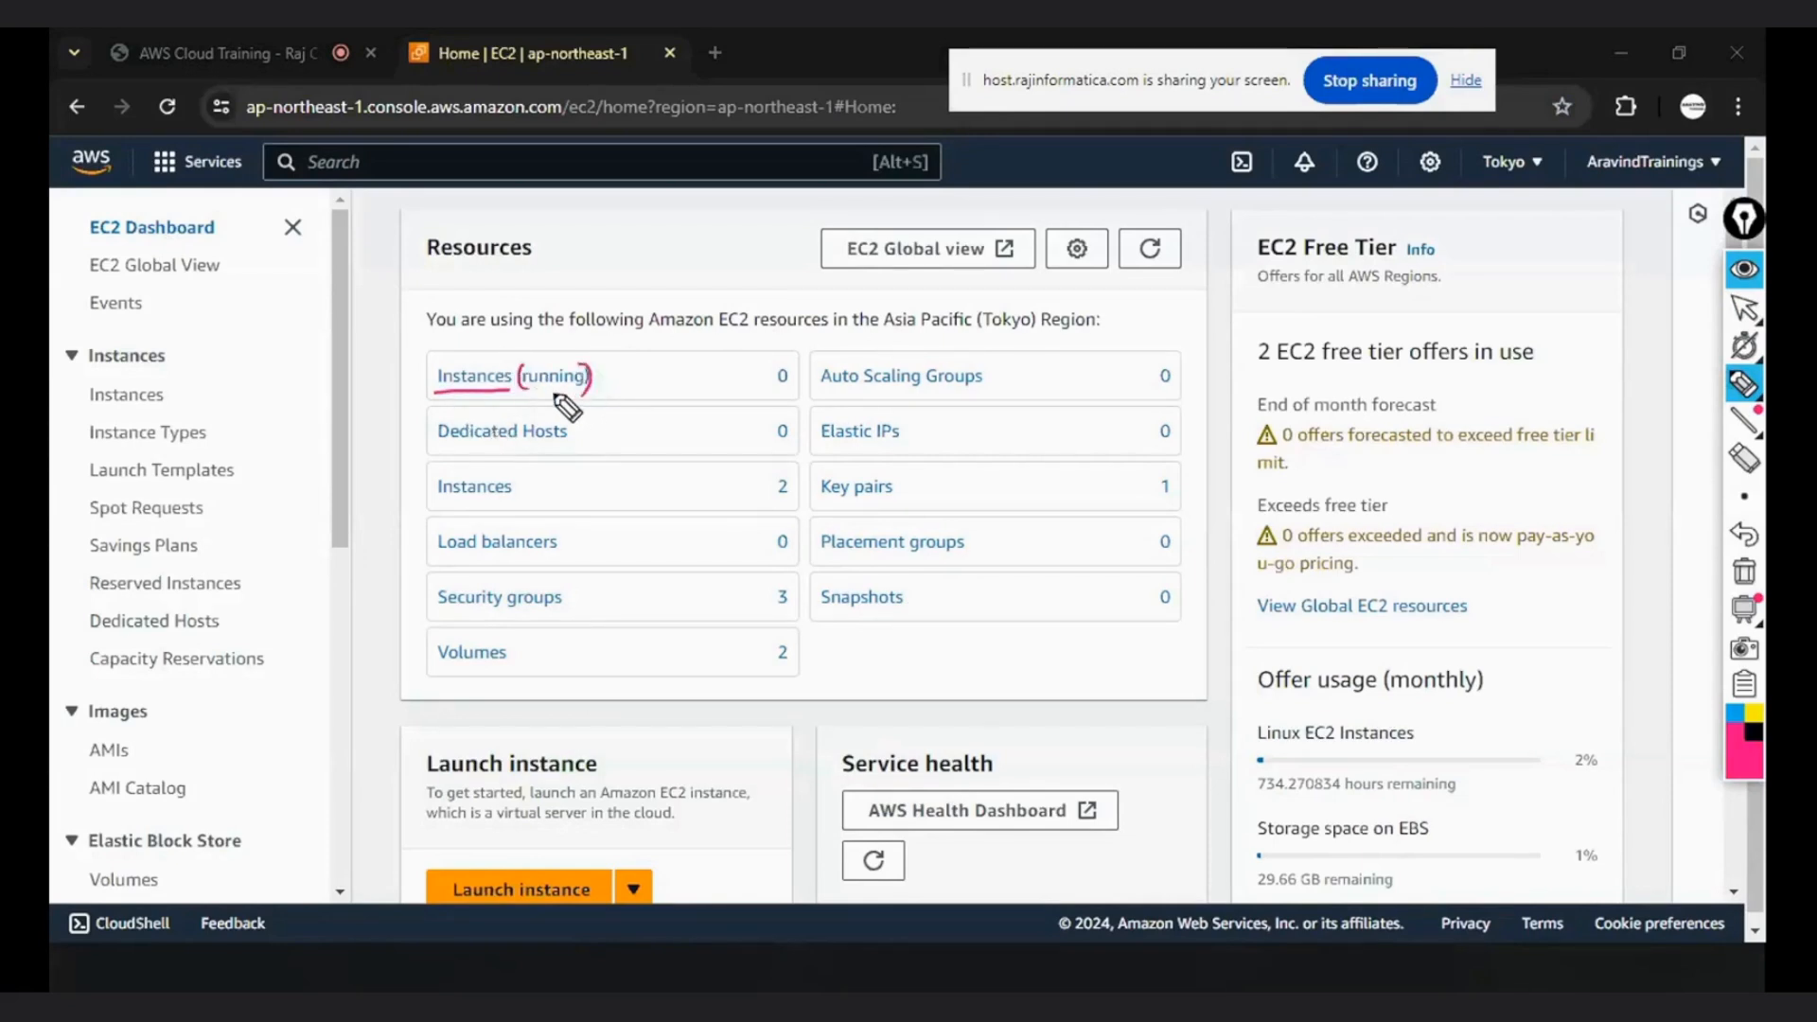
pyautogui.moveTo(763, 387); pyautogui.dragTo(797, 384)
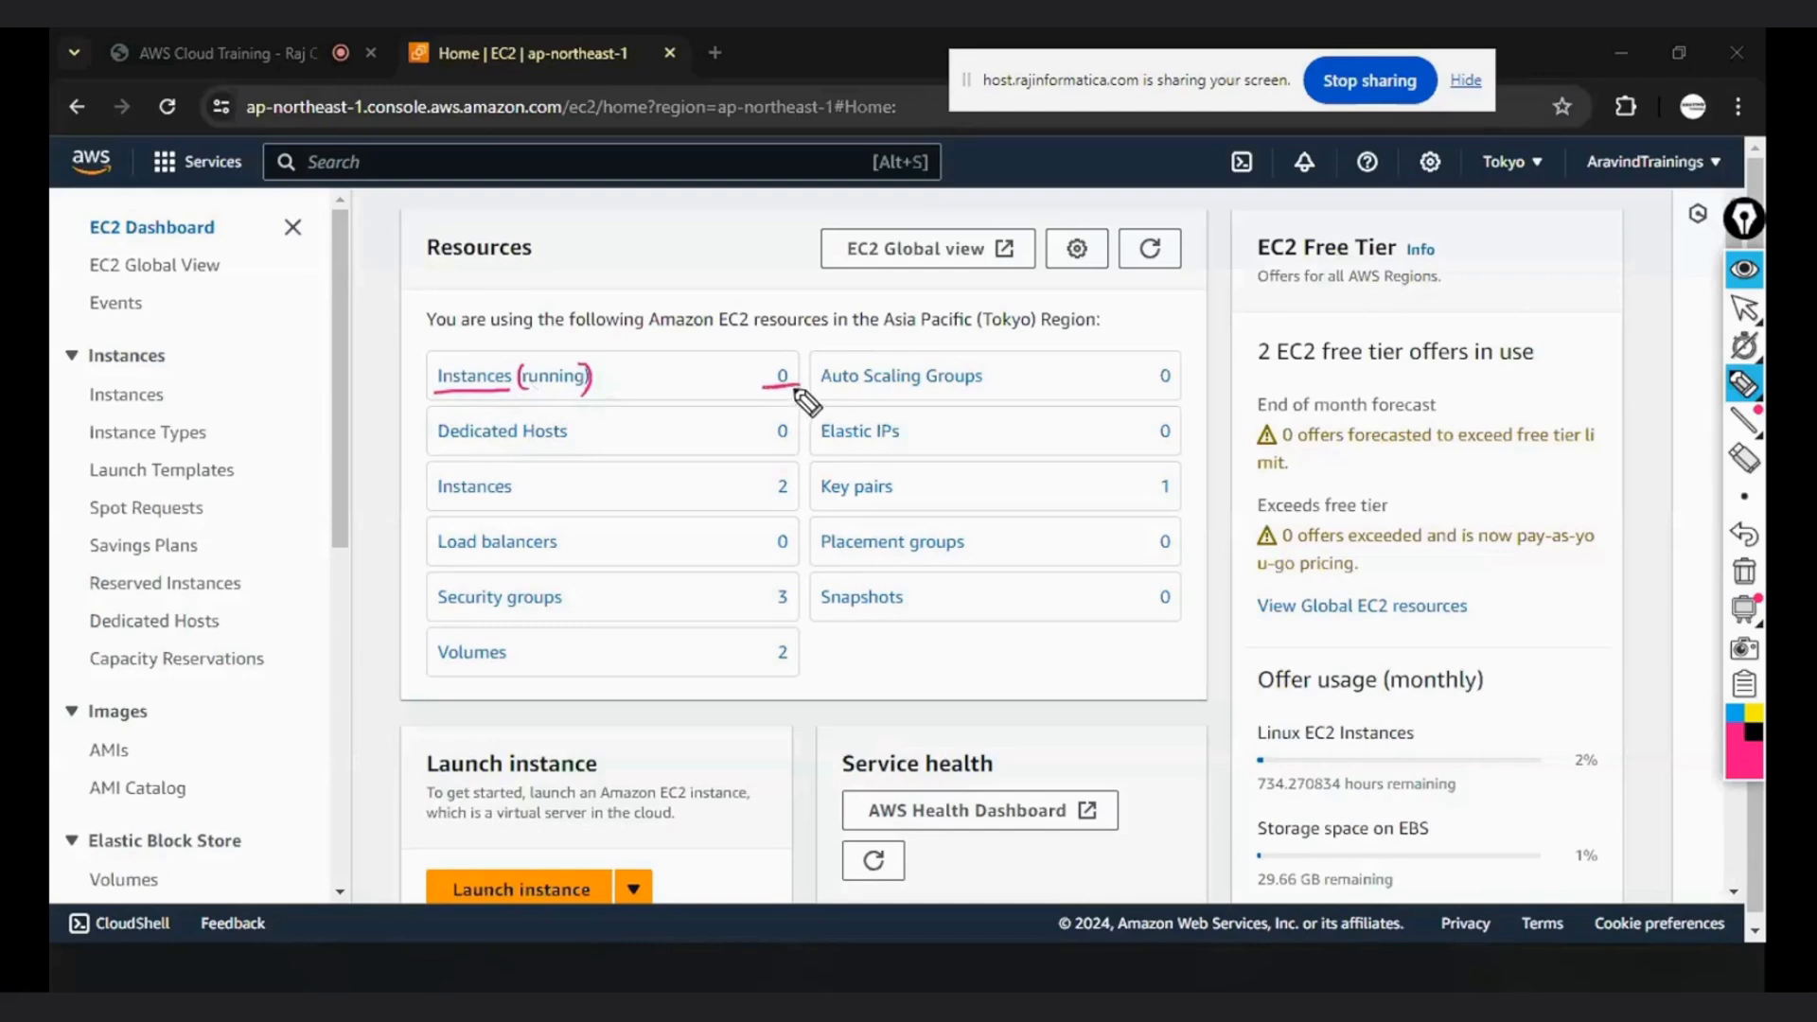
pyautogui.moveTo(1495, 176); pyautogui.dragTo(1540, 174)
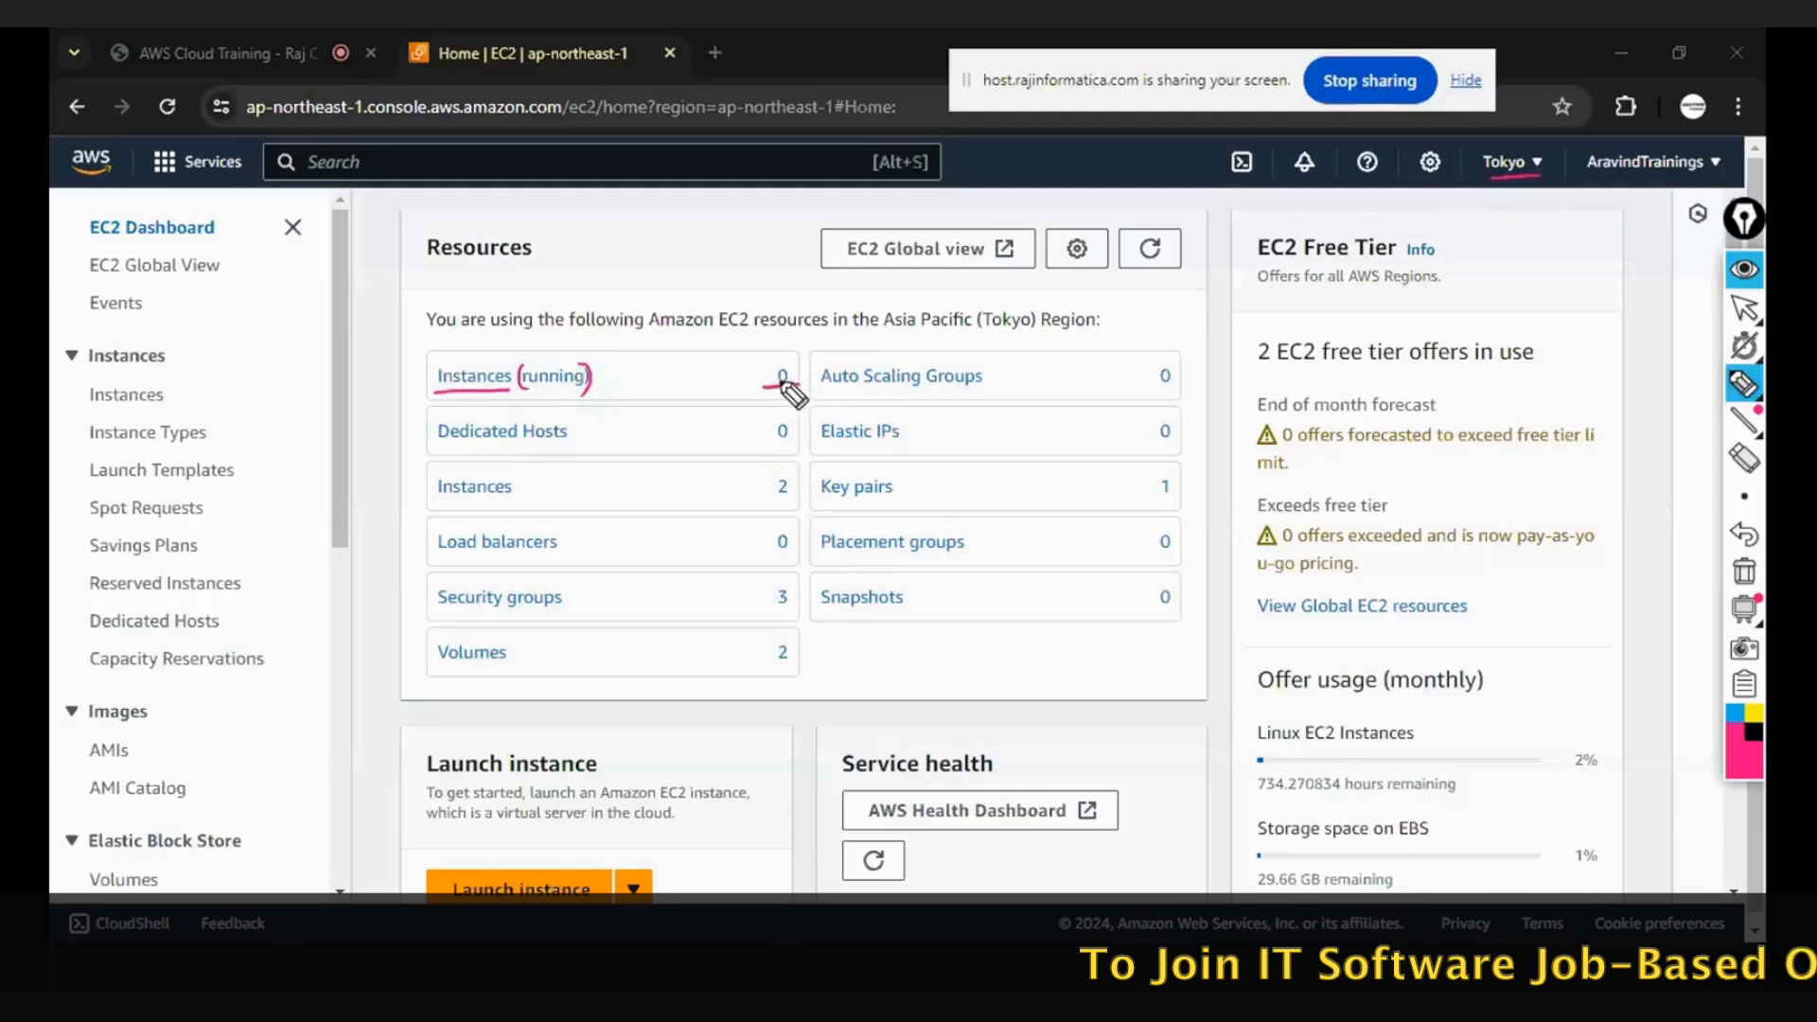
pyautogui.moveTo(432, 498); pyautogui.dragTo(498, 496)
pyautogui.moveTo(759, 499); pyautogui.dragTo(788, 496)
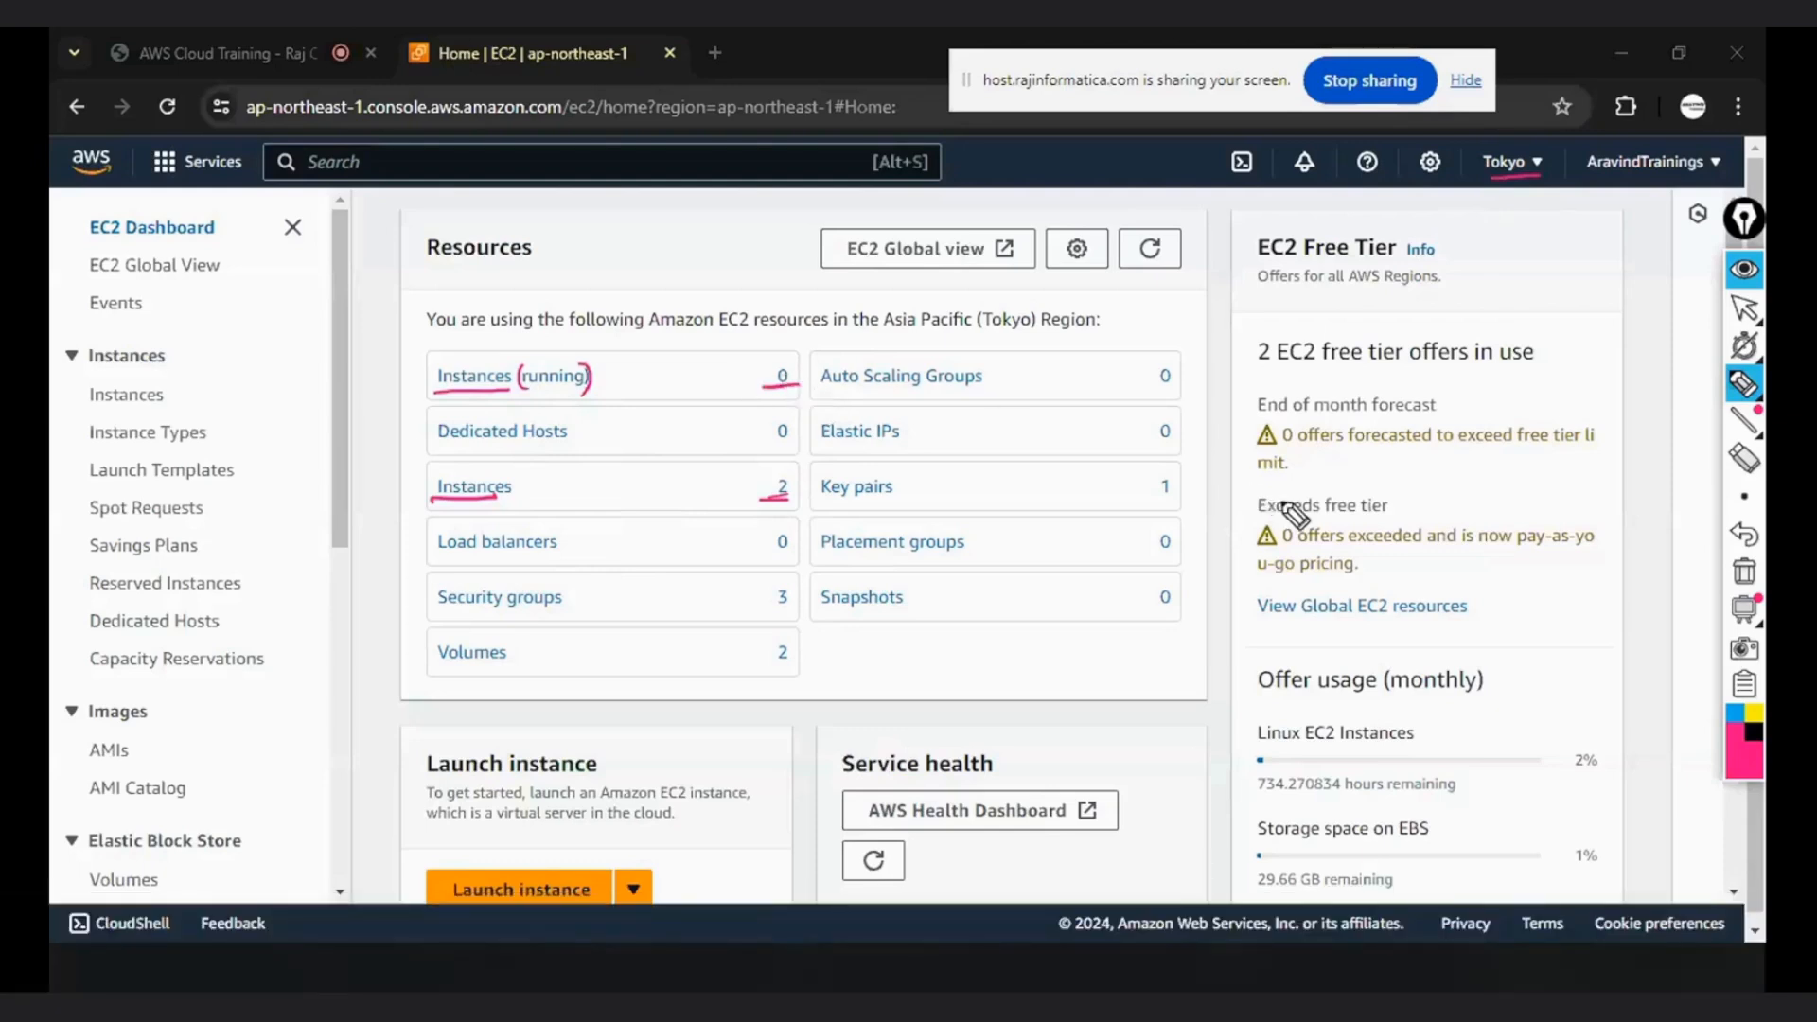
# - Underline the Offer usage (monthly) heading and handwrite two short notes around the EC2 Free Tier heading, circling the upper one
pyautogui.moveTo(1261, 702); pyautogui.dragTo(1462, 689)
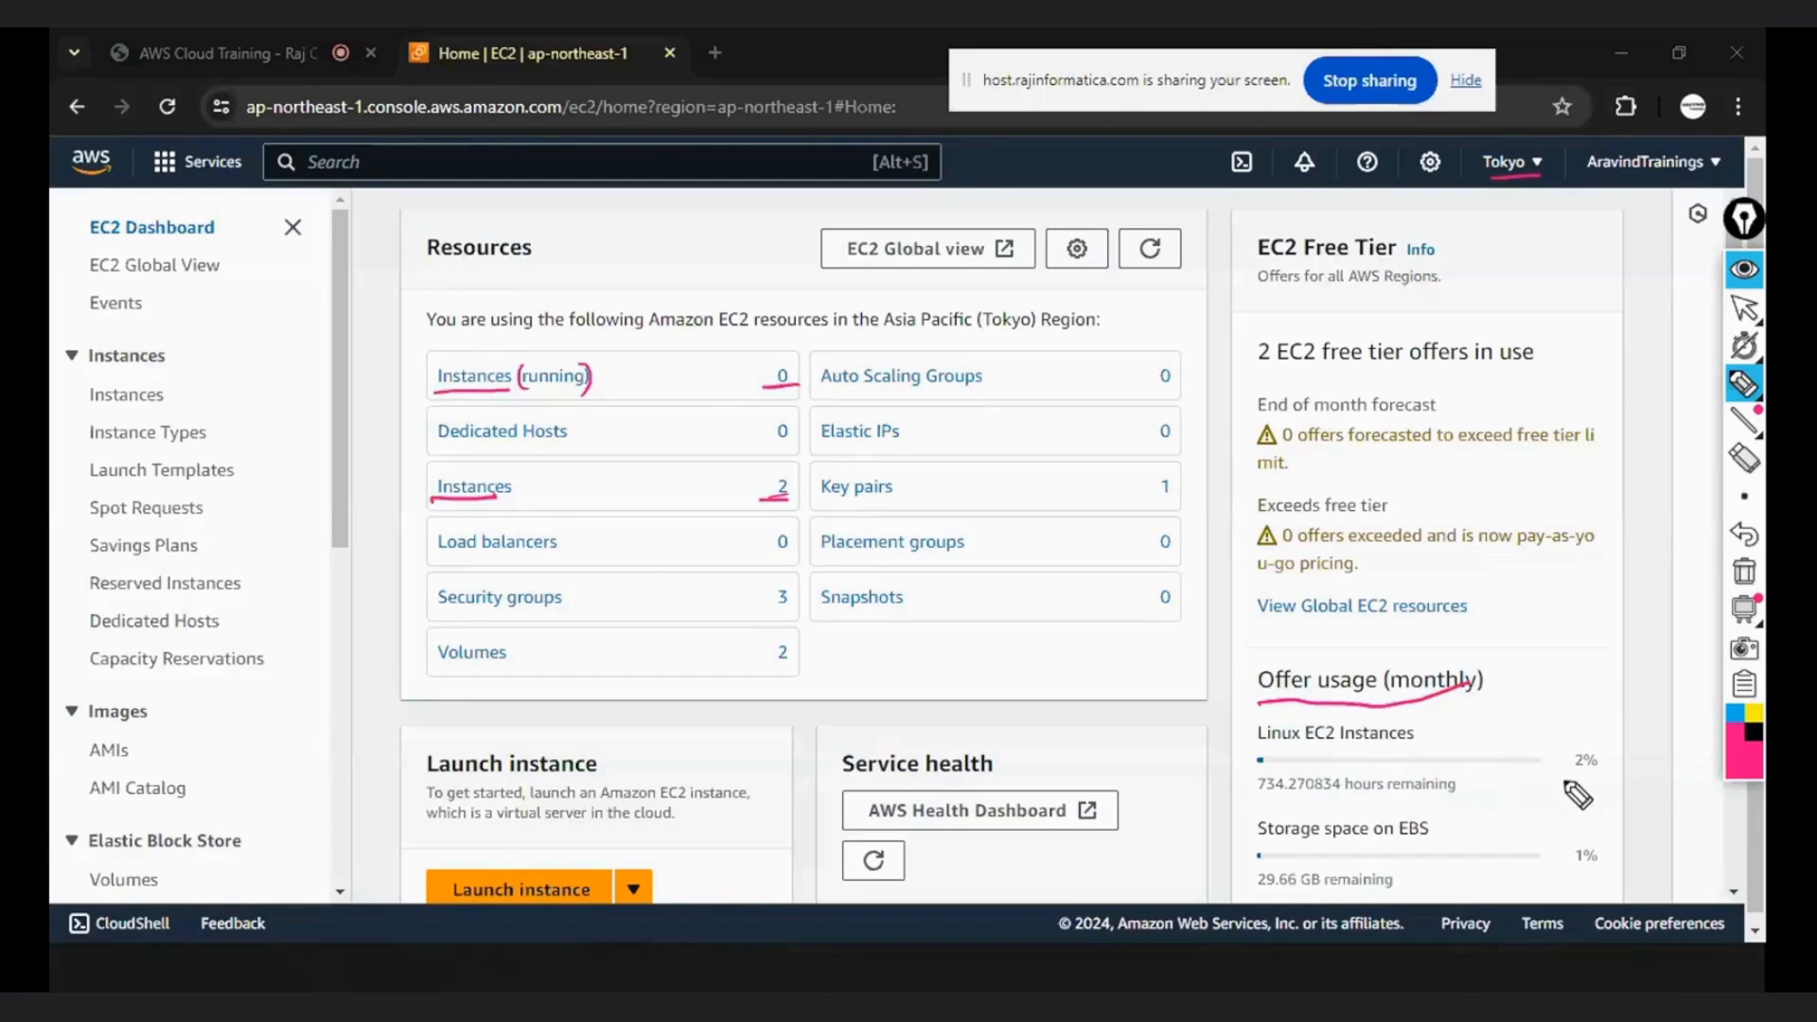
pyautogui.moveTo(1518, 251)
pyautogui.mouseDown()
pyautogui.moveTo(1538, 277)
pyautogui.moveTo(1560, 268)
pyautogui.mouseUp()
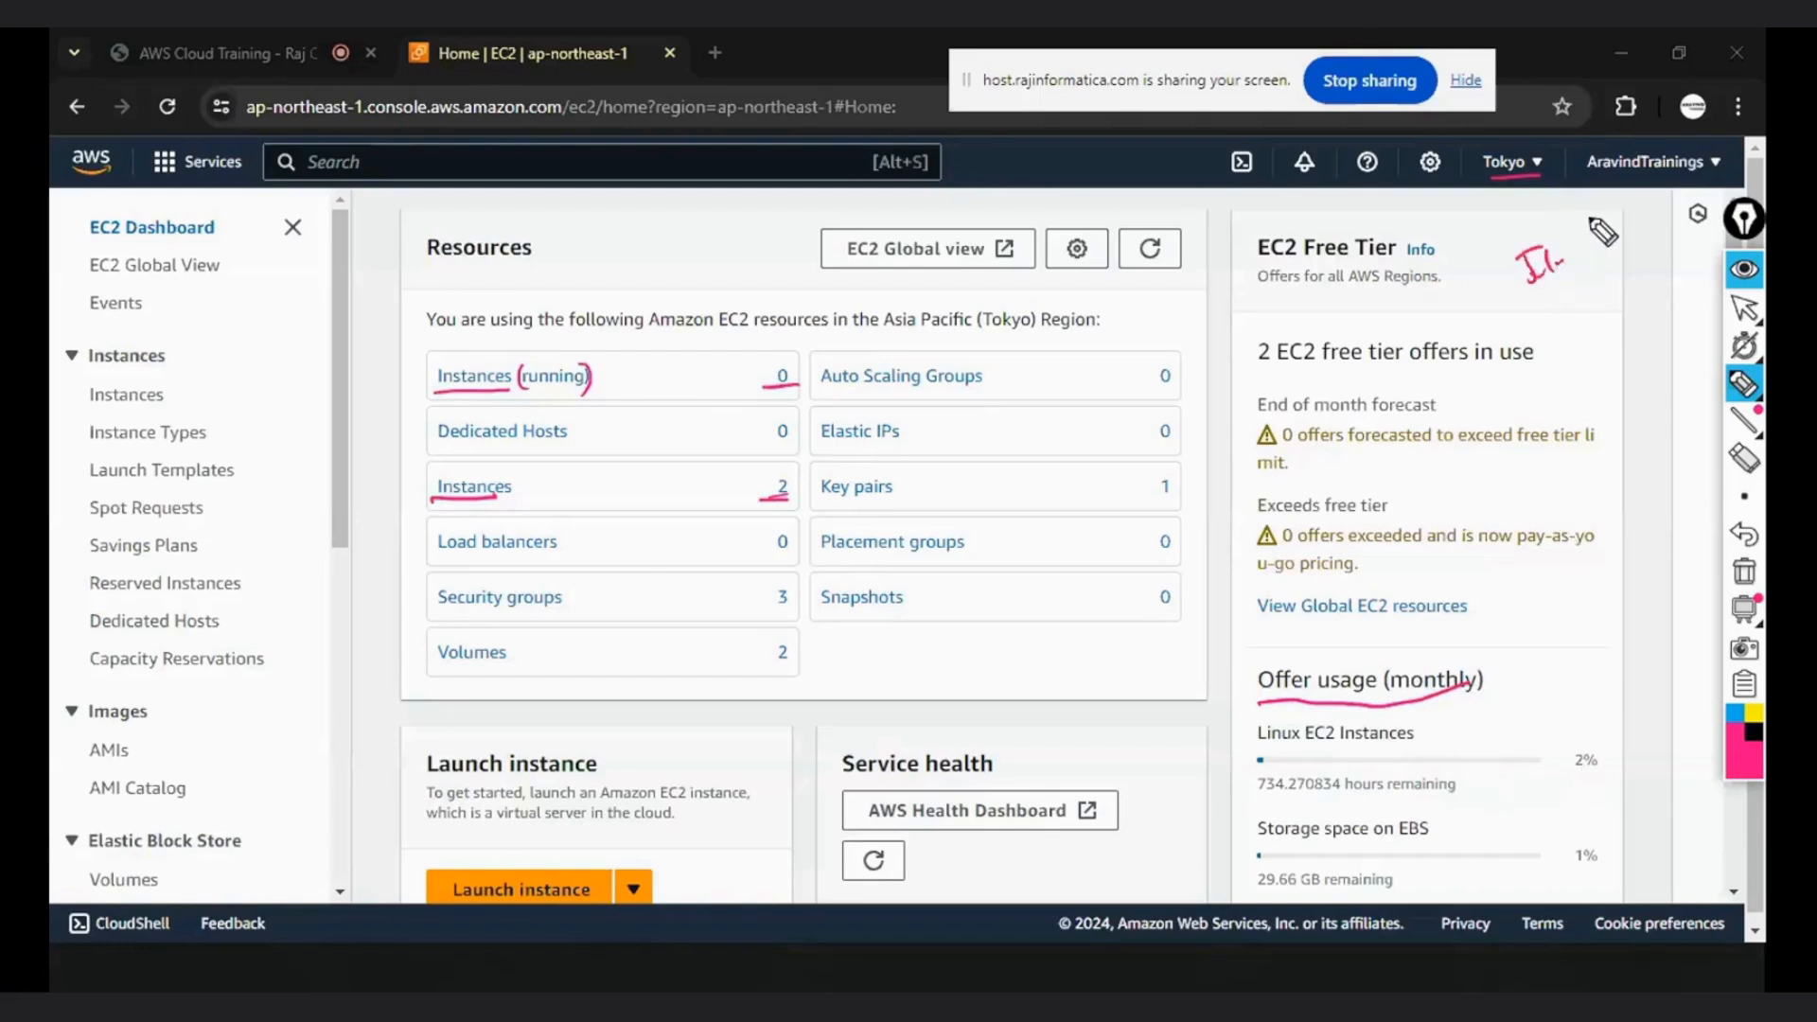
pyautogui.moveTo(1582, 246)
pyautogui.mouseDown()
pyautogui.moveTo(1581, 275)
pyautogui.moveTo(1616, 257)
pyautogui.moveTo(1624, 219)
pyautogui.mouseUp()
pyautogui.moveTo(1455, 207)
pyautogui.mouseDown()
pyautogui.moveTo(1458, 227)
pyautogui.moveTo(1488, 205)
pyautogui.mouseUp()
pyautogui.moveTo(1500, 194); pyautogui.dragTo(1504, 205)
pyautogui.moveTo(1509, 196); pyautogui.dragTo(1526, 199)
pyautogui.moveTo(1427, 236); pyautogui.dragTo(1519, 223)
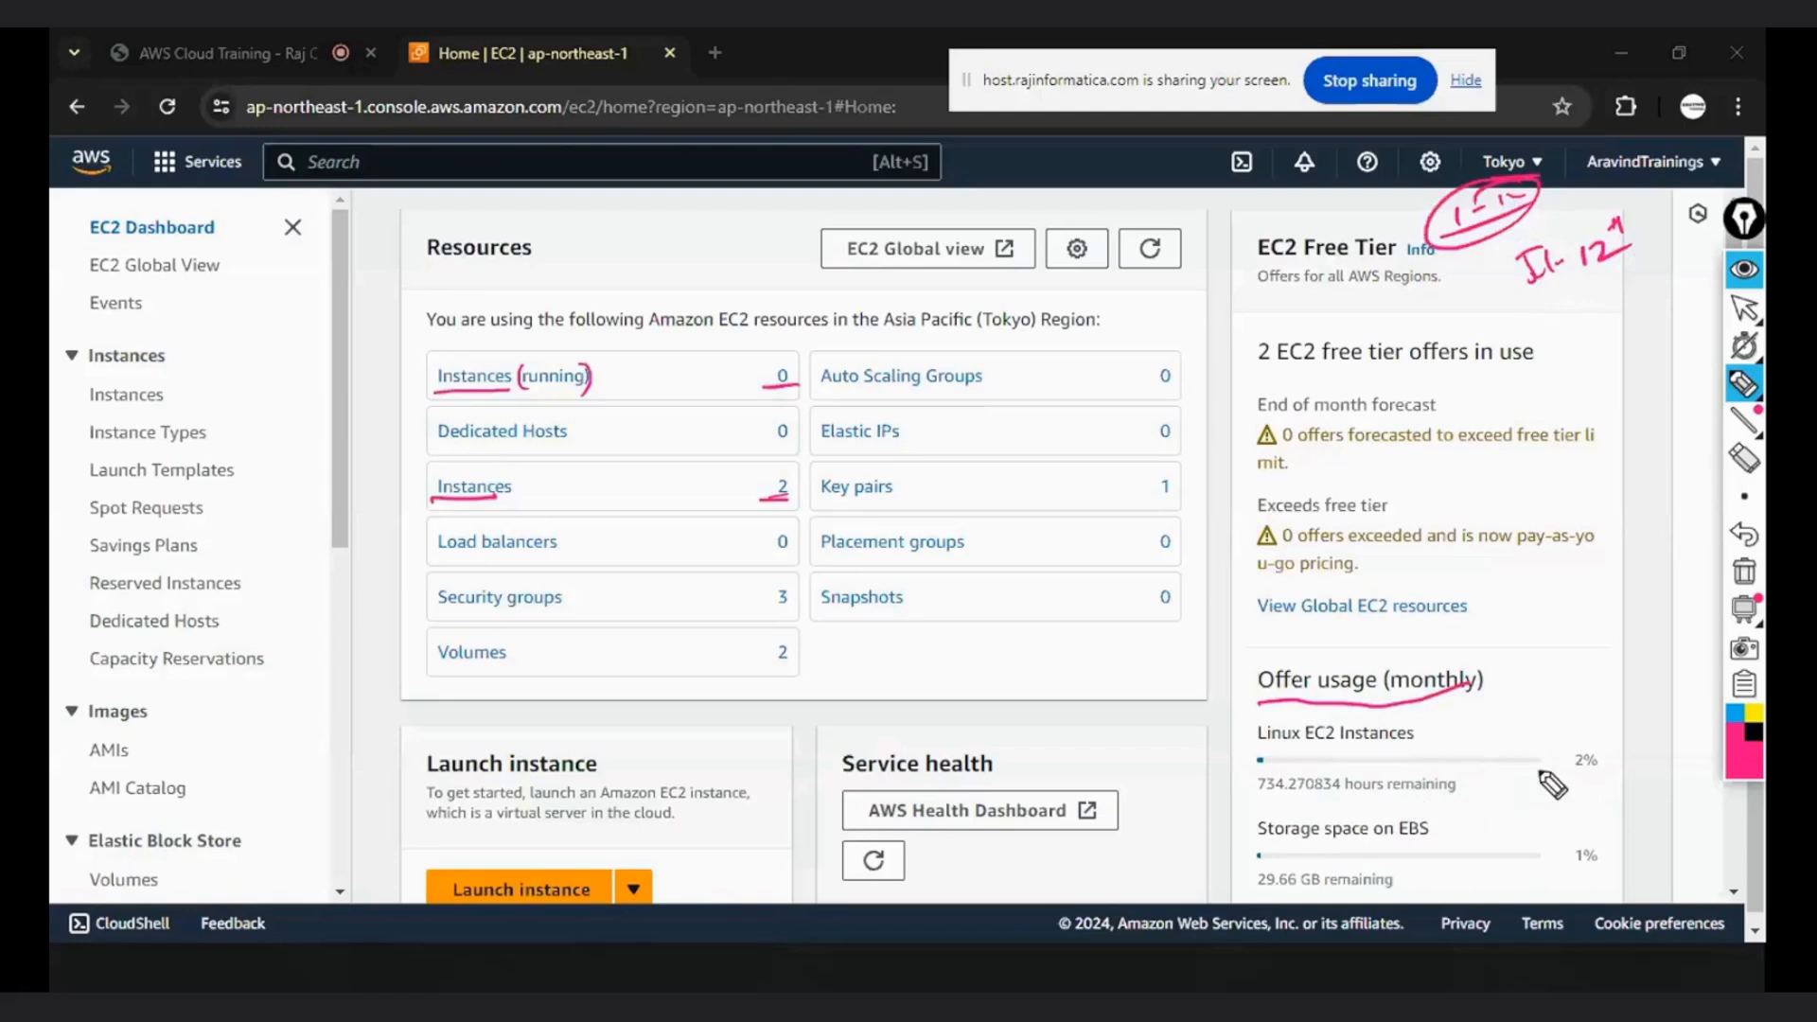
# - Underline the Linux EC2 usage percentage, its remaining hours and the remaining EBS storage, and handwrite "750 hrs" beside Offer usage
pyautogui.moveTo(1569, 779); pyautogui.dragTo(1592, 770)
pyautogui.moveTo(1579, 664)
pyautogui.mouseDown()
pyautogui.moveTo(1586, 691)
pyautogui.moveTo(1651, 632)
pyautogui.moveTo(1667, 652)
pyautogui.moveTo(1694, 632)
pyautogui.moveTo(1654, 678)
pyautogui.mouseUp()
pyautogui.moveTo(1254, 798); pyautogui.dragTo(1286, 795)
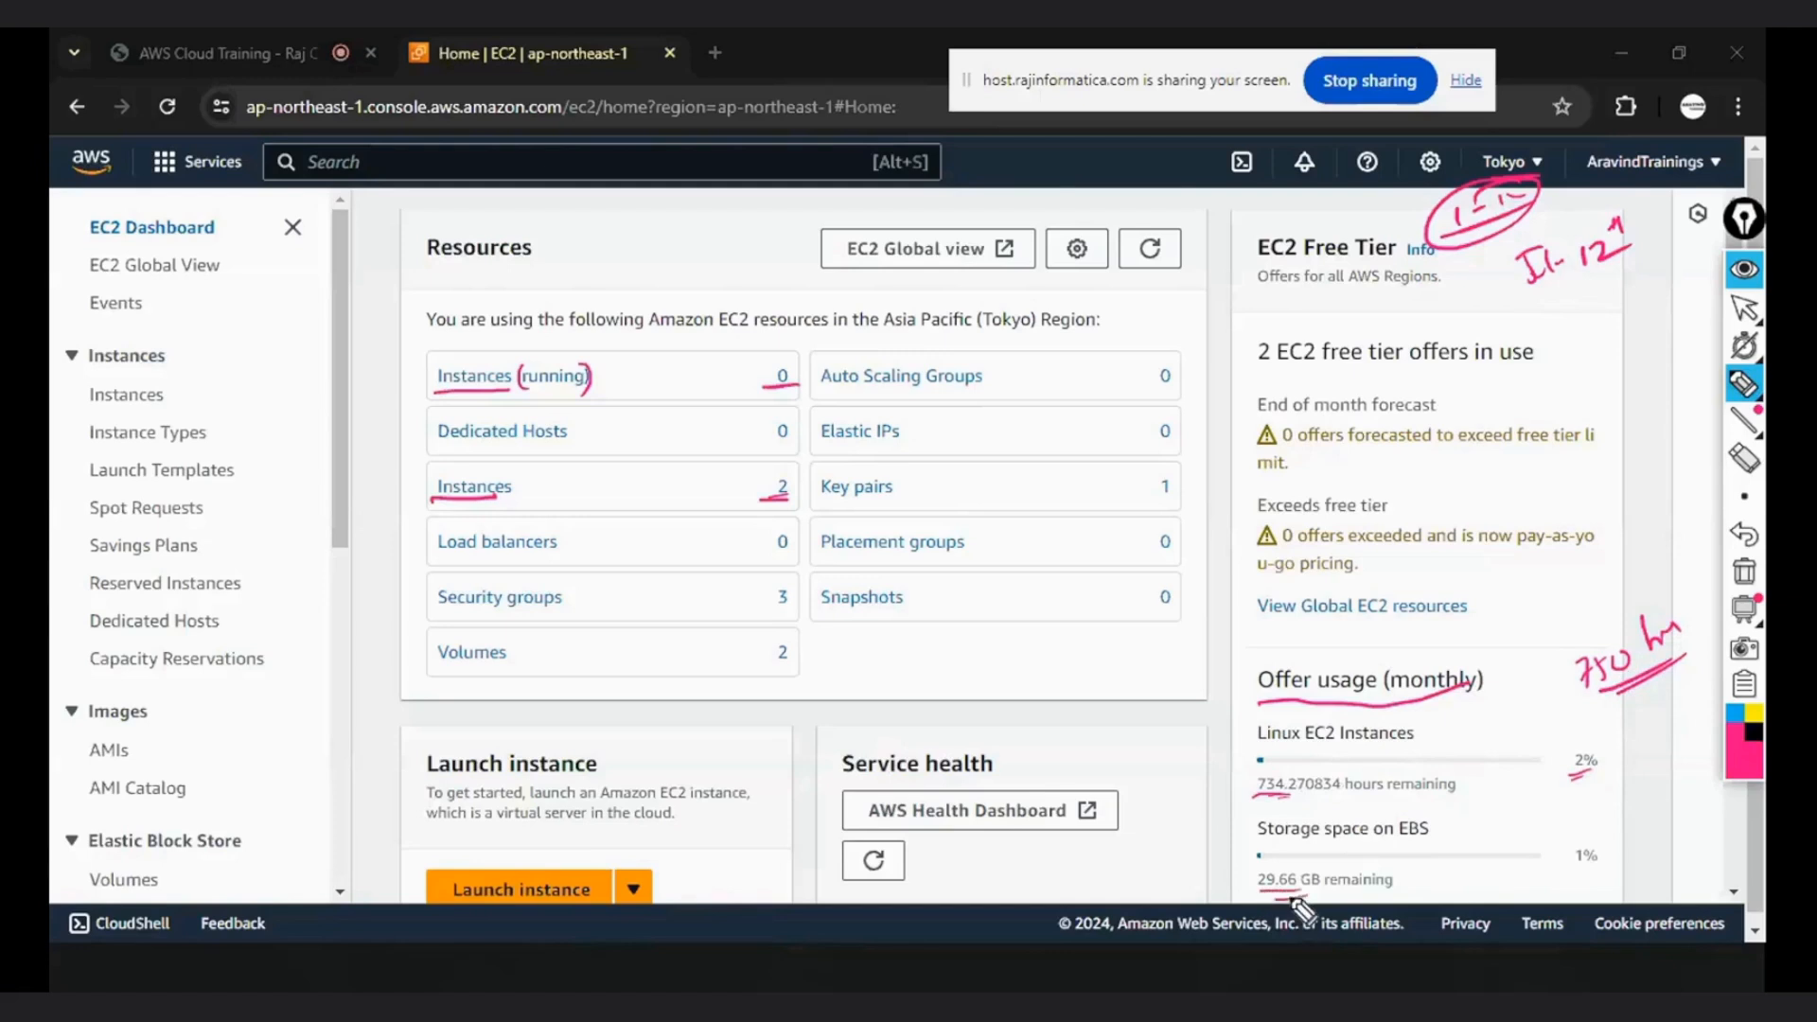
# - Clear all pen annotations from the dashboard and start launching a new EC2 instance
pyautogui.click(1747, 574)
pyautogui.click(1744, 307)
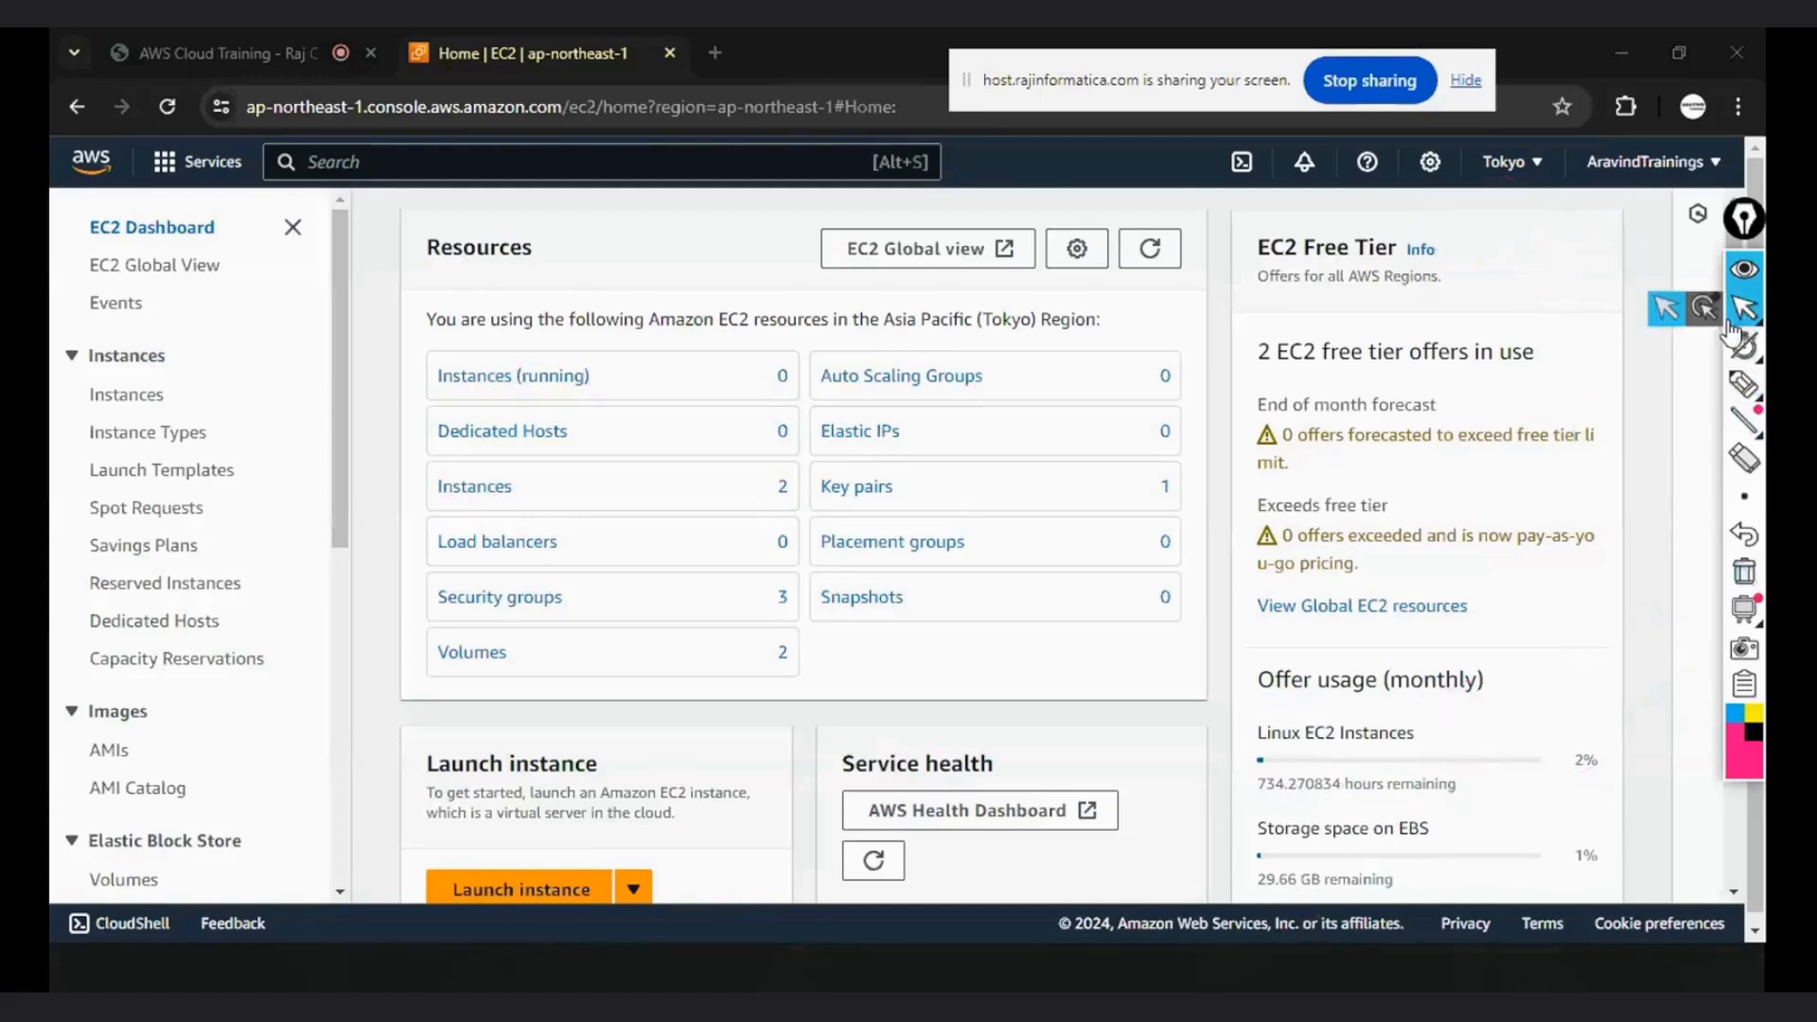
pyautogui.click(706, 788)
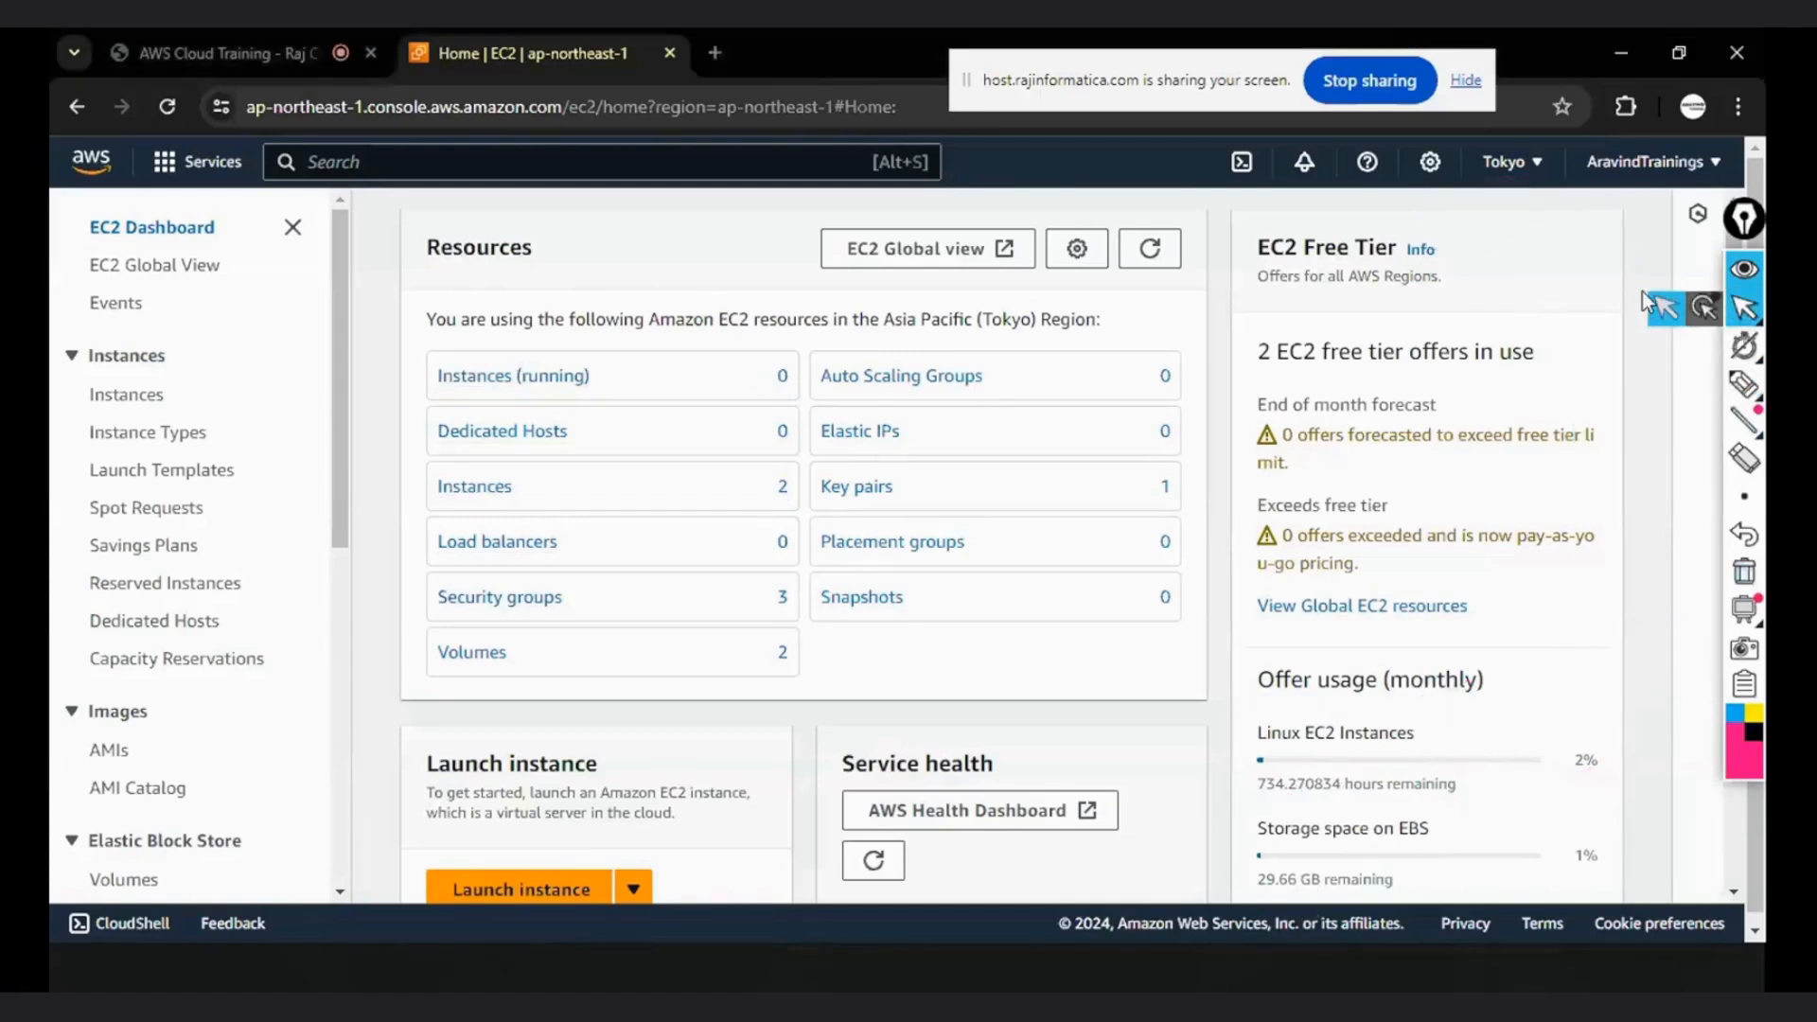
pyautogui.scroll(-1, 706, 788)
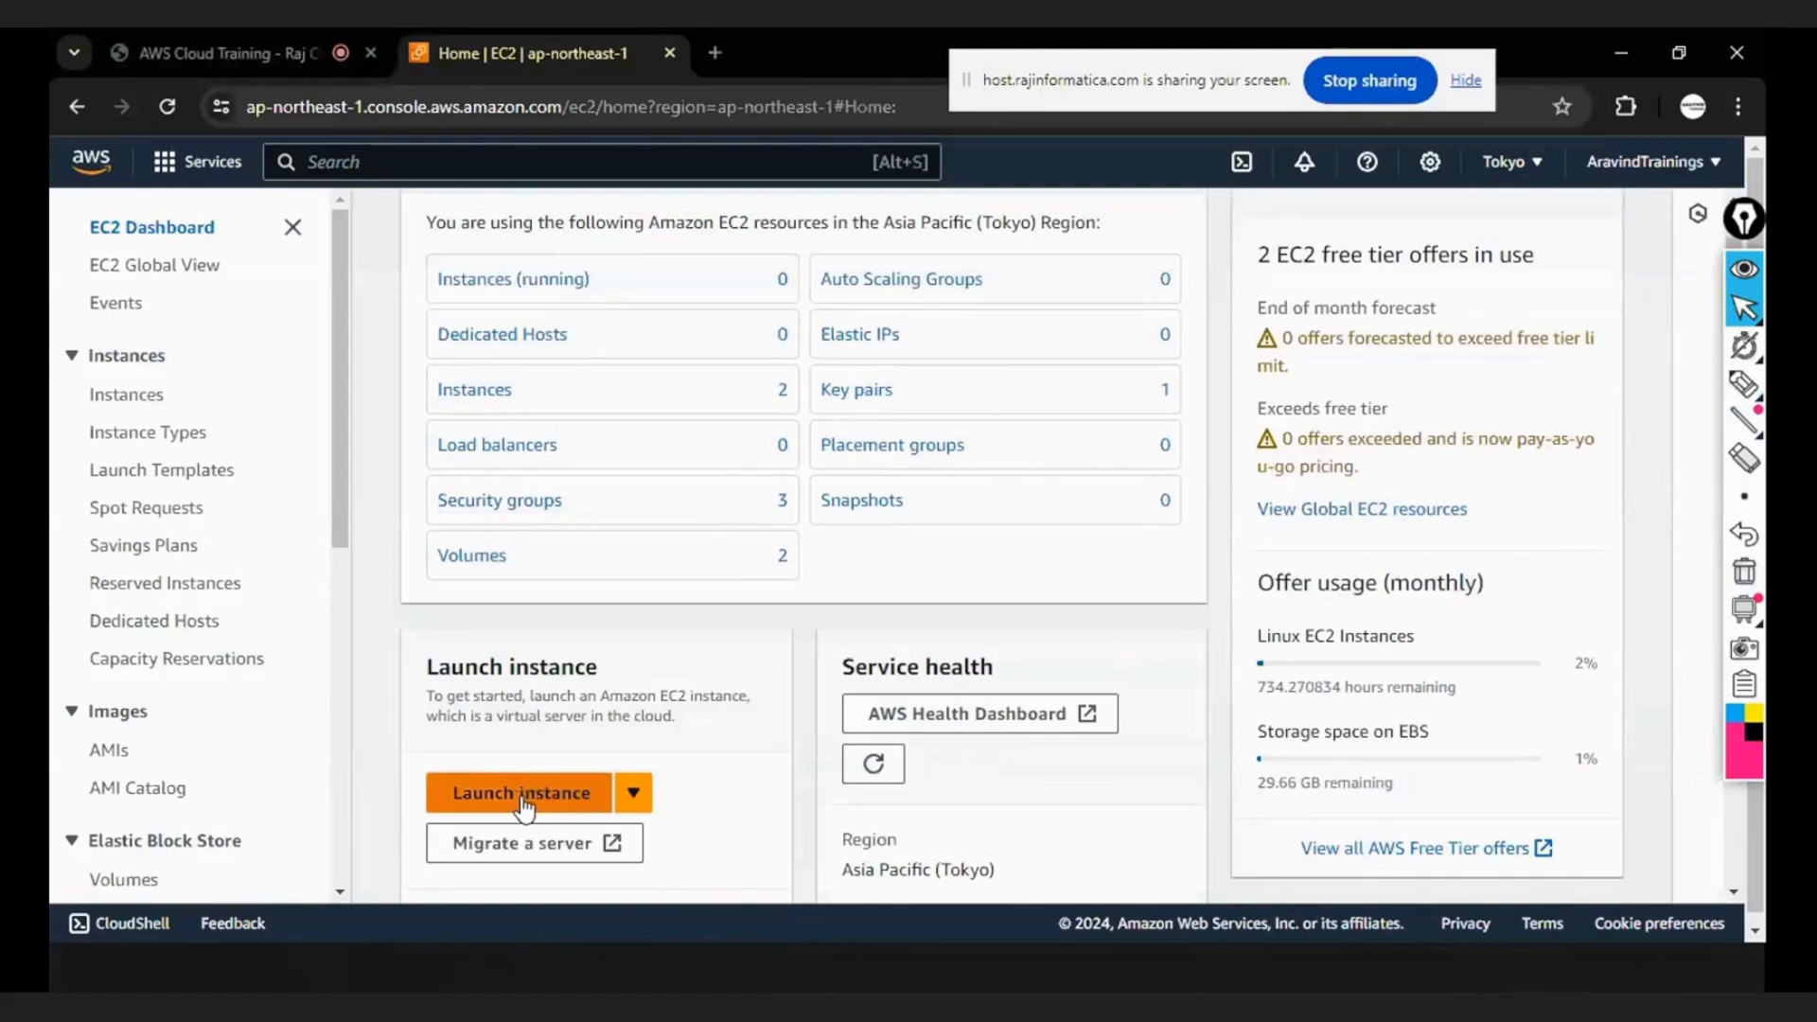
pyautogui.click(518, 804)
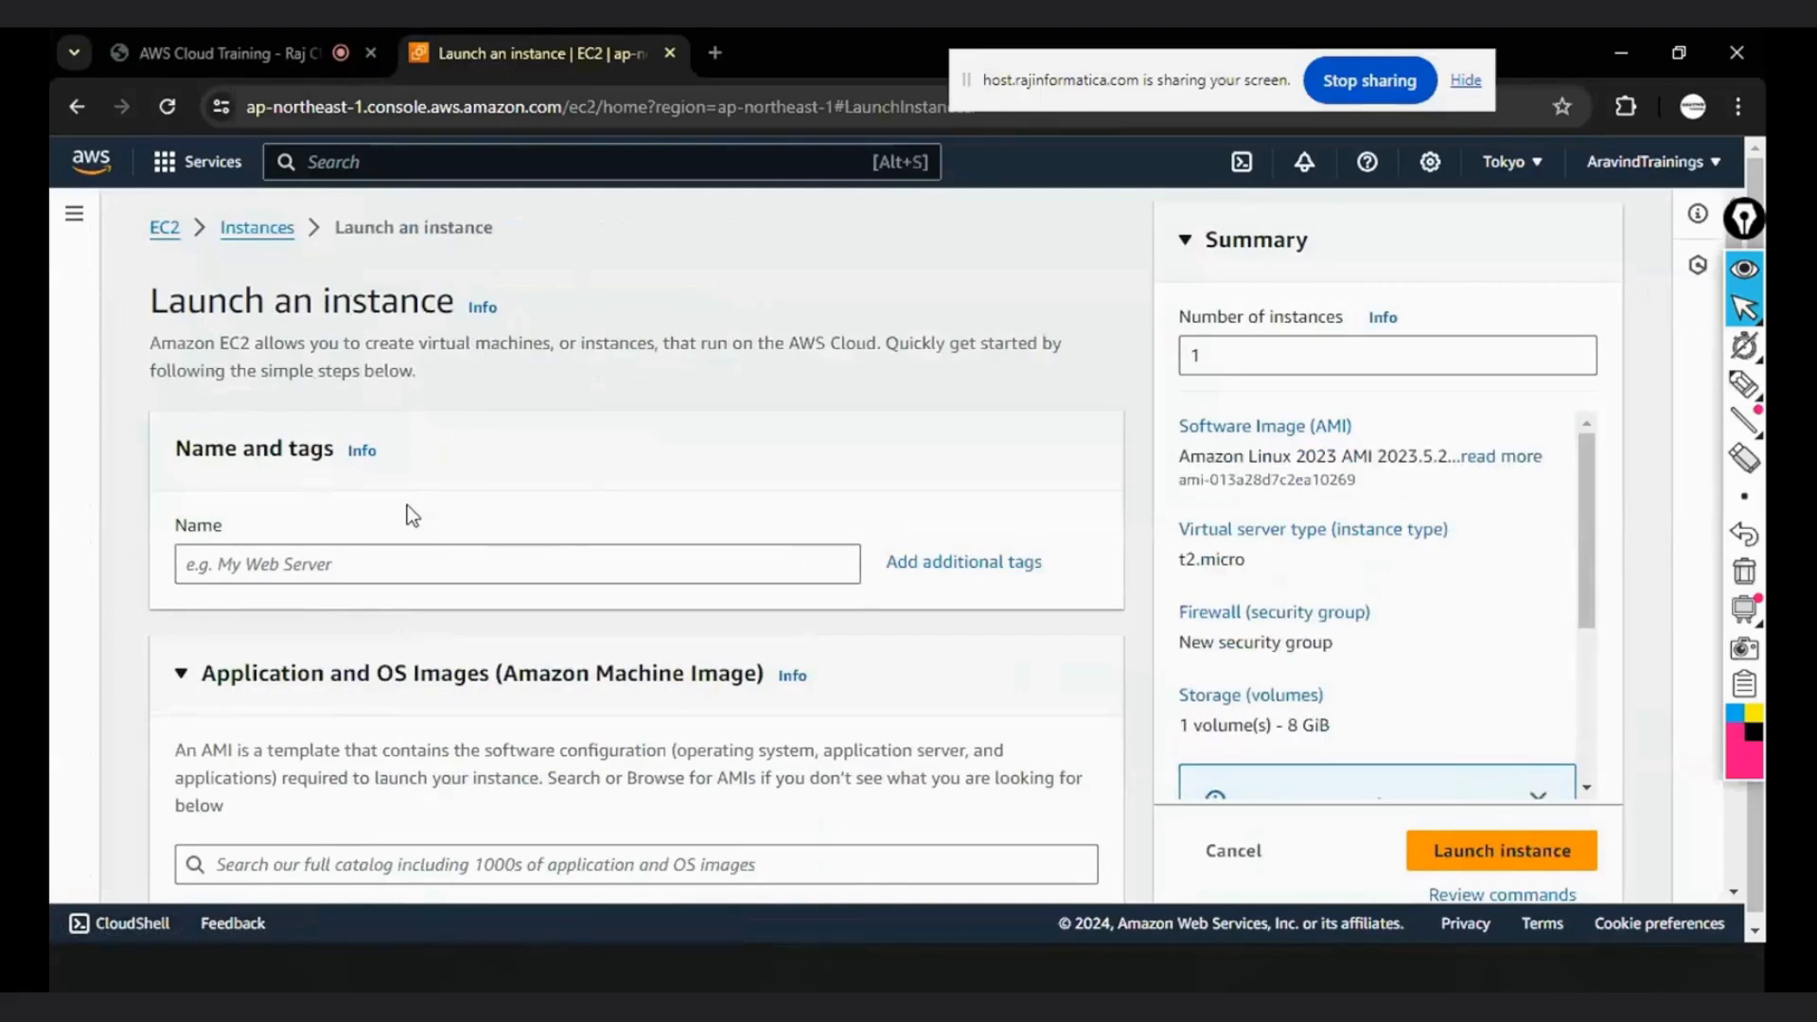
# - Switch to the Linux Instance page in OneNote and handwrite "1) Name and tags -" in black with "AWS8AM" in green
pyautogui.scroll(-1, 283, 445)
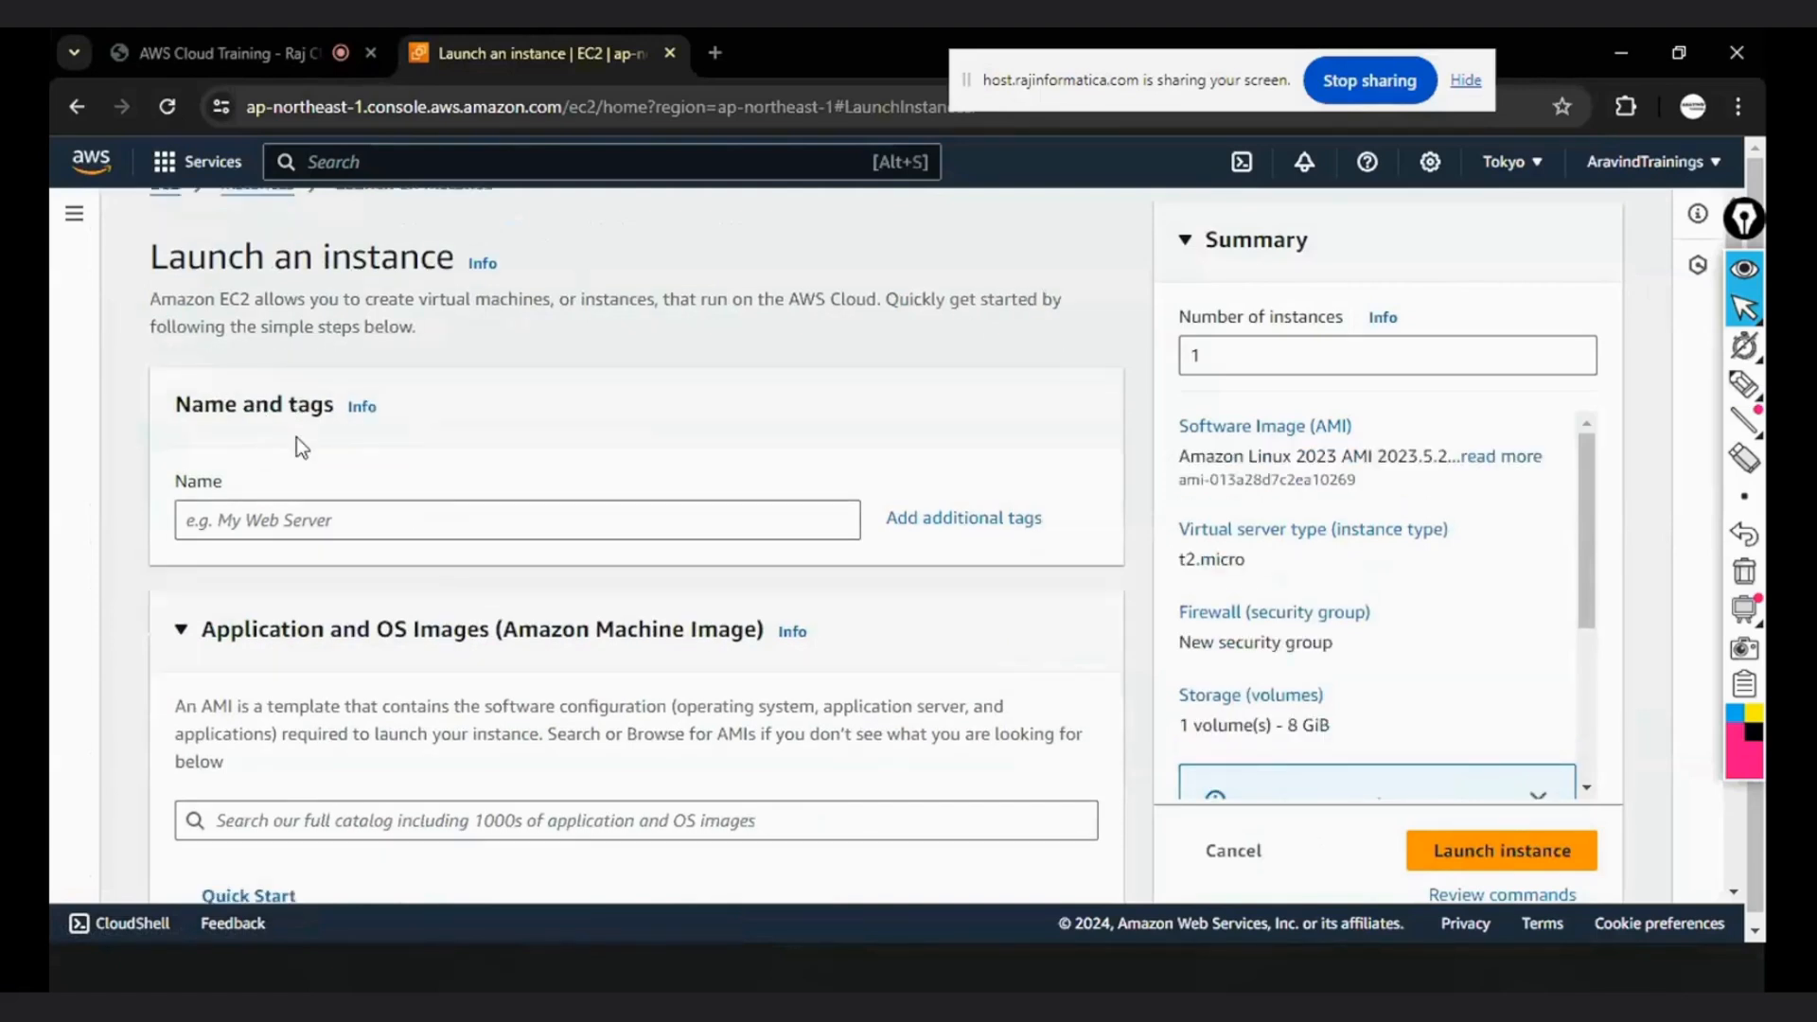
pyautogui.hotkey('alt', 'Tab')
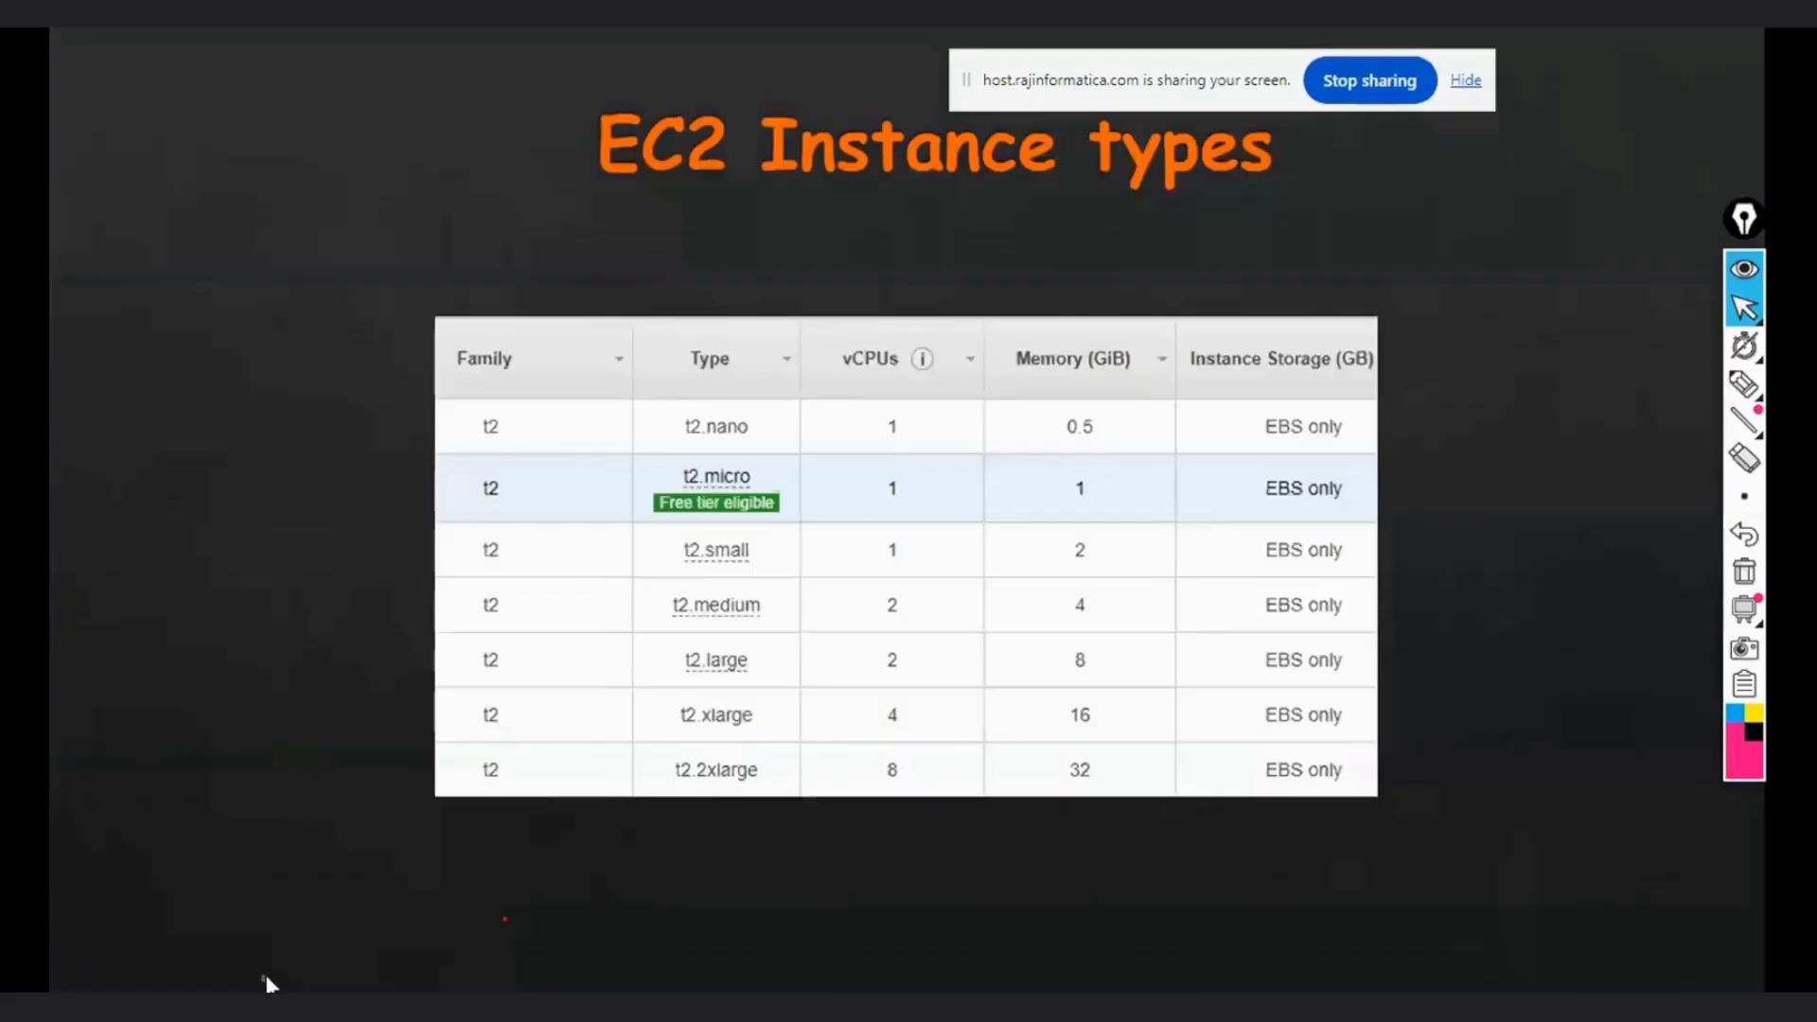
pyautogui.click(268, 979)
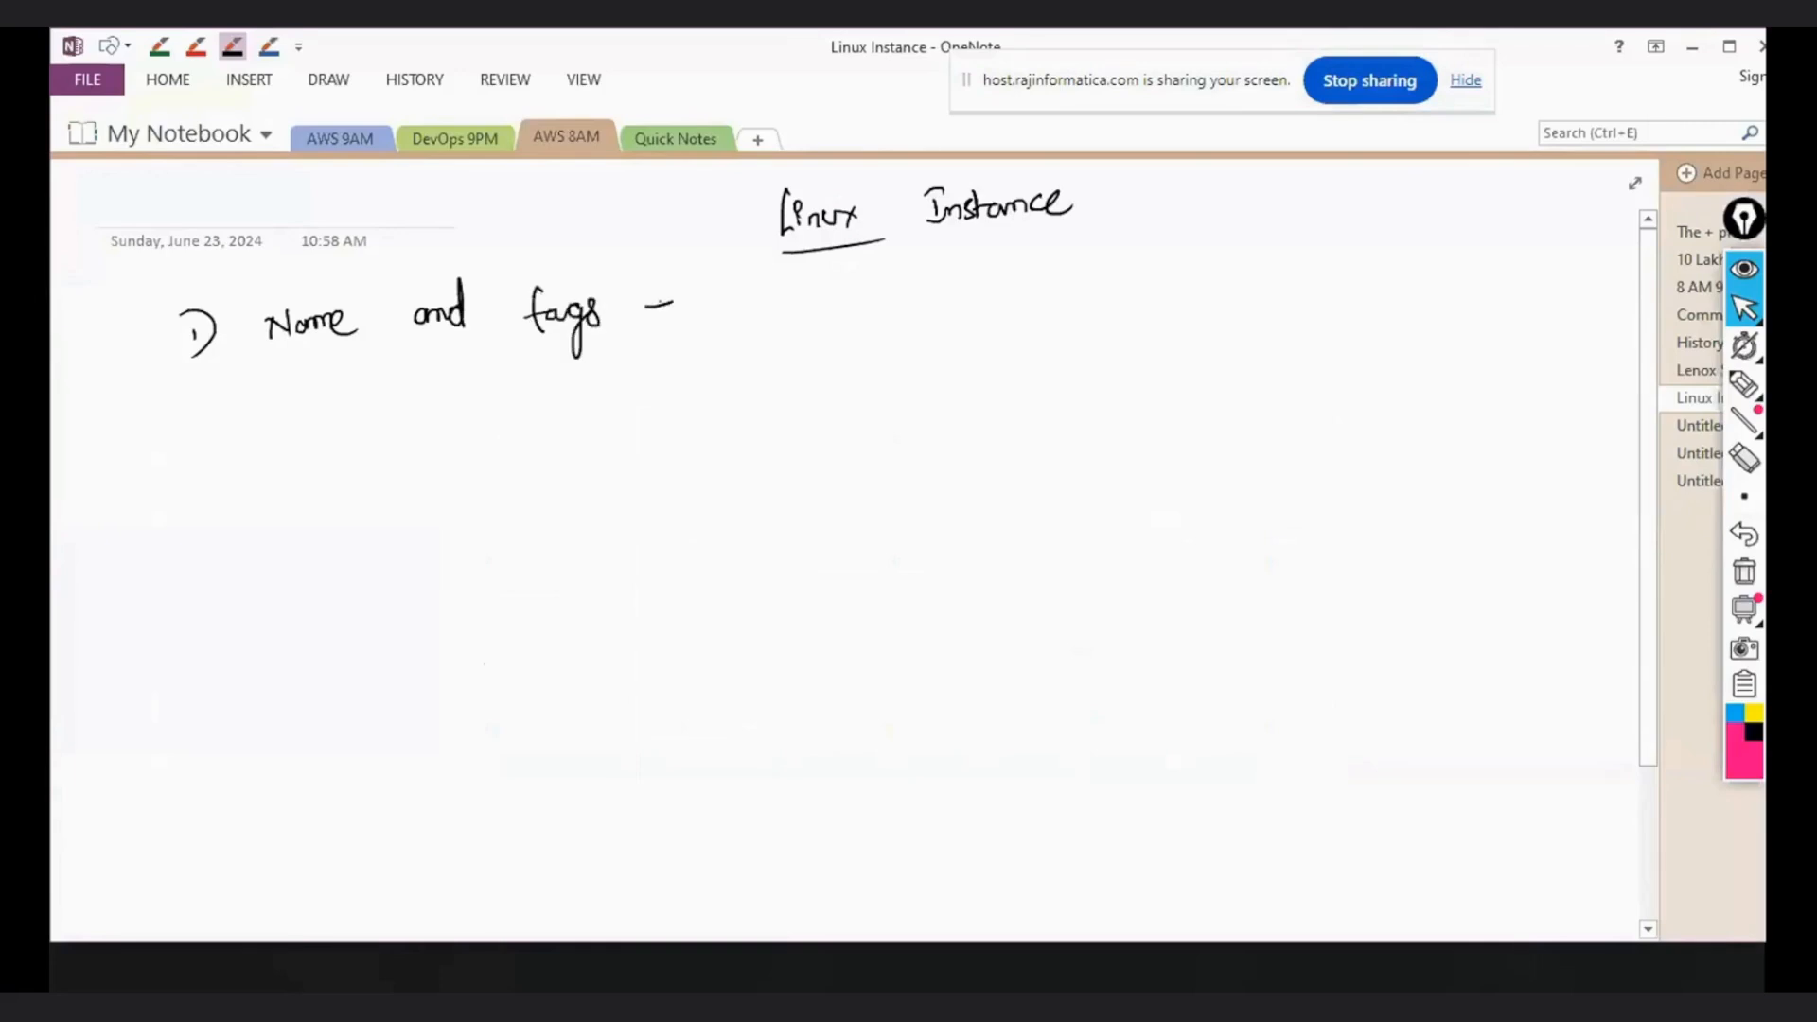
pyautogui.click(159, 46)
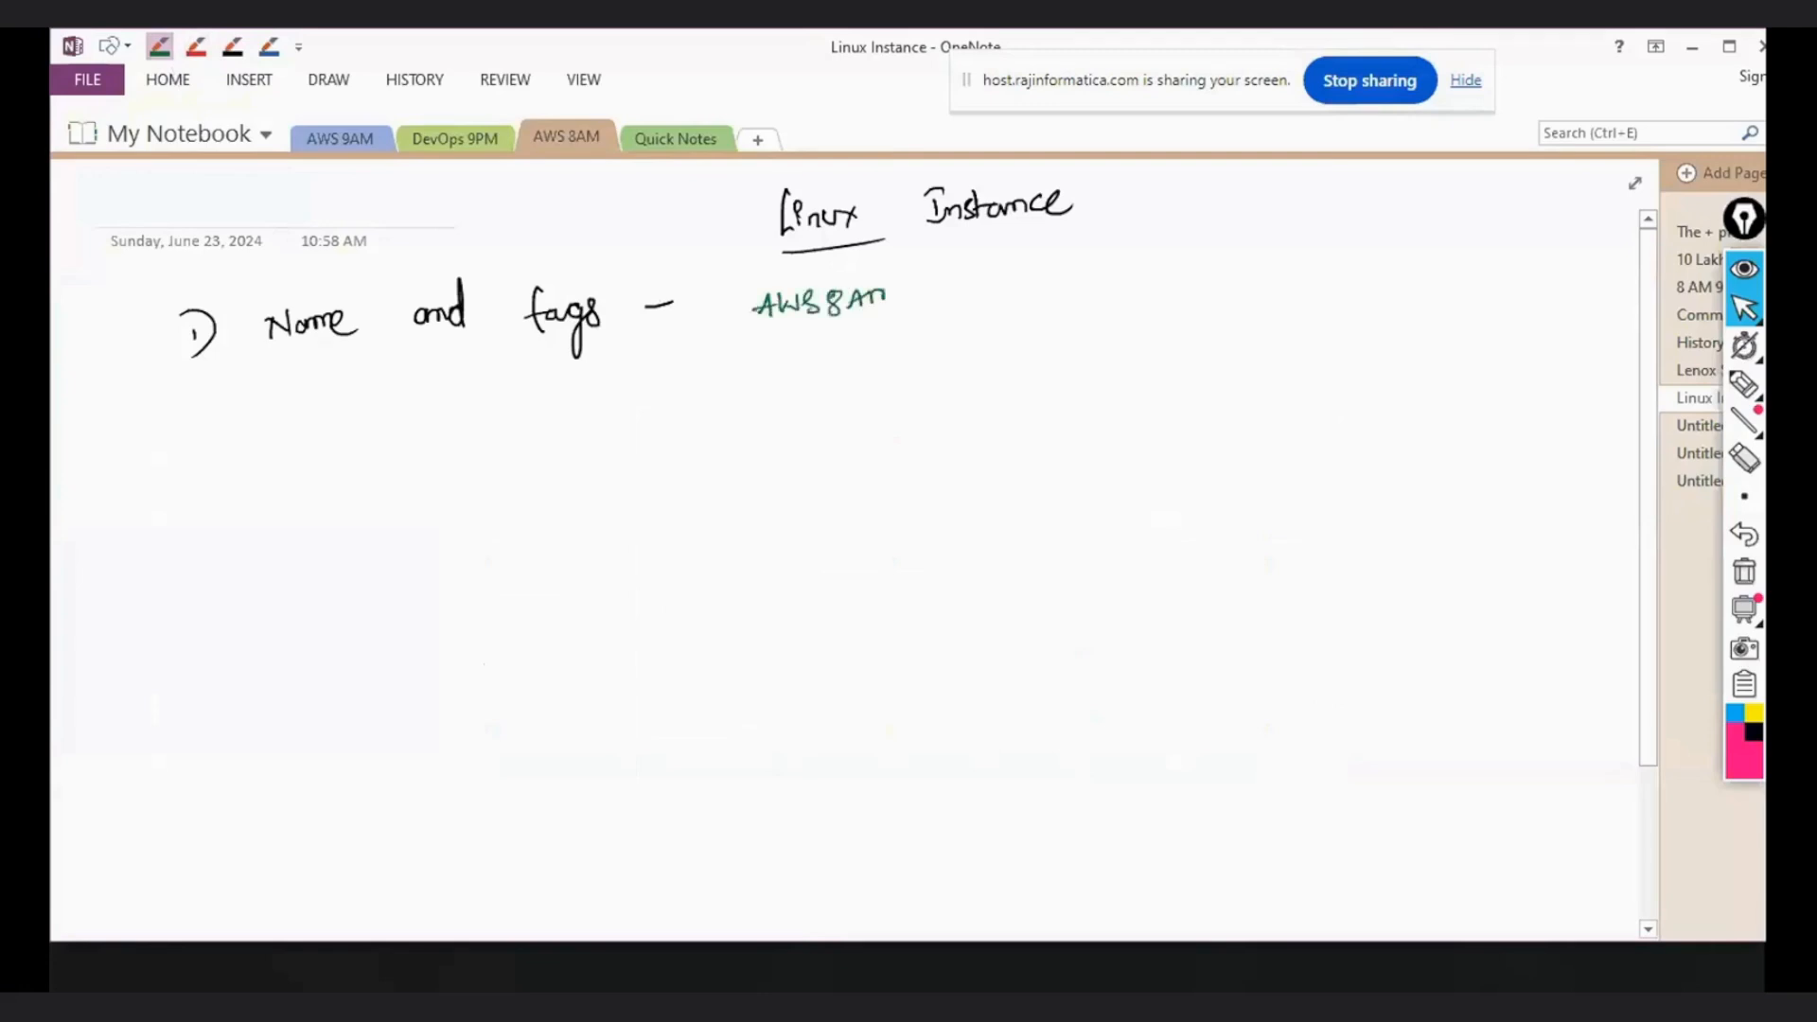
# - Switch back to the Launch an instance page in Chrome and name the instance AWS8AM
pyautogui.press('super+d')
pyautogui.click(332, 965)
pyautogui.click(287, 861)
pyautogui.click(293, 511)
pyautogui.write('AWS8AM')
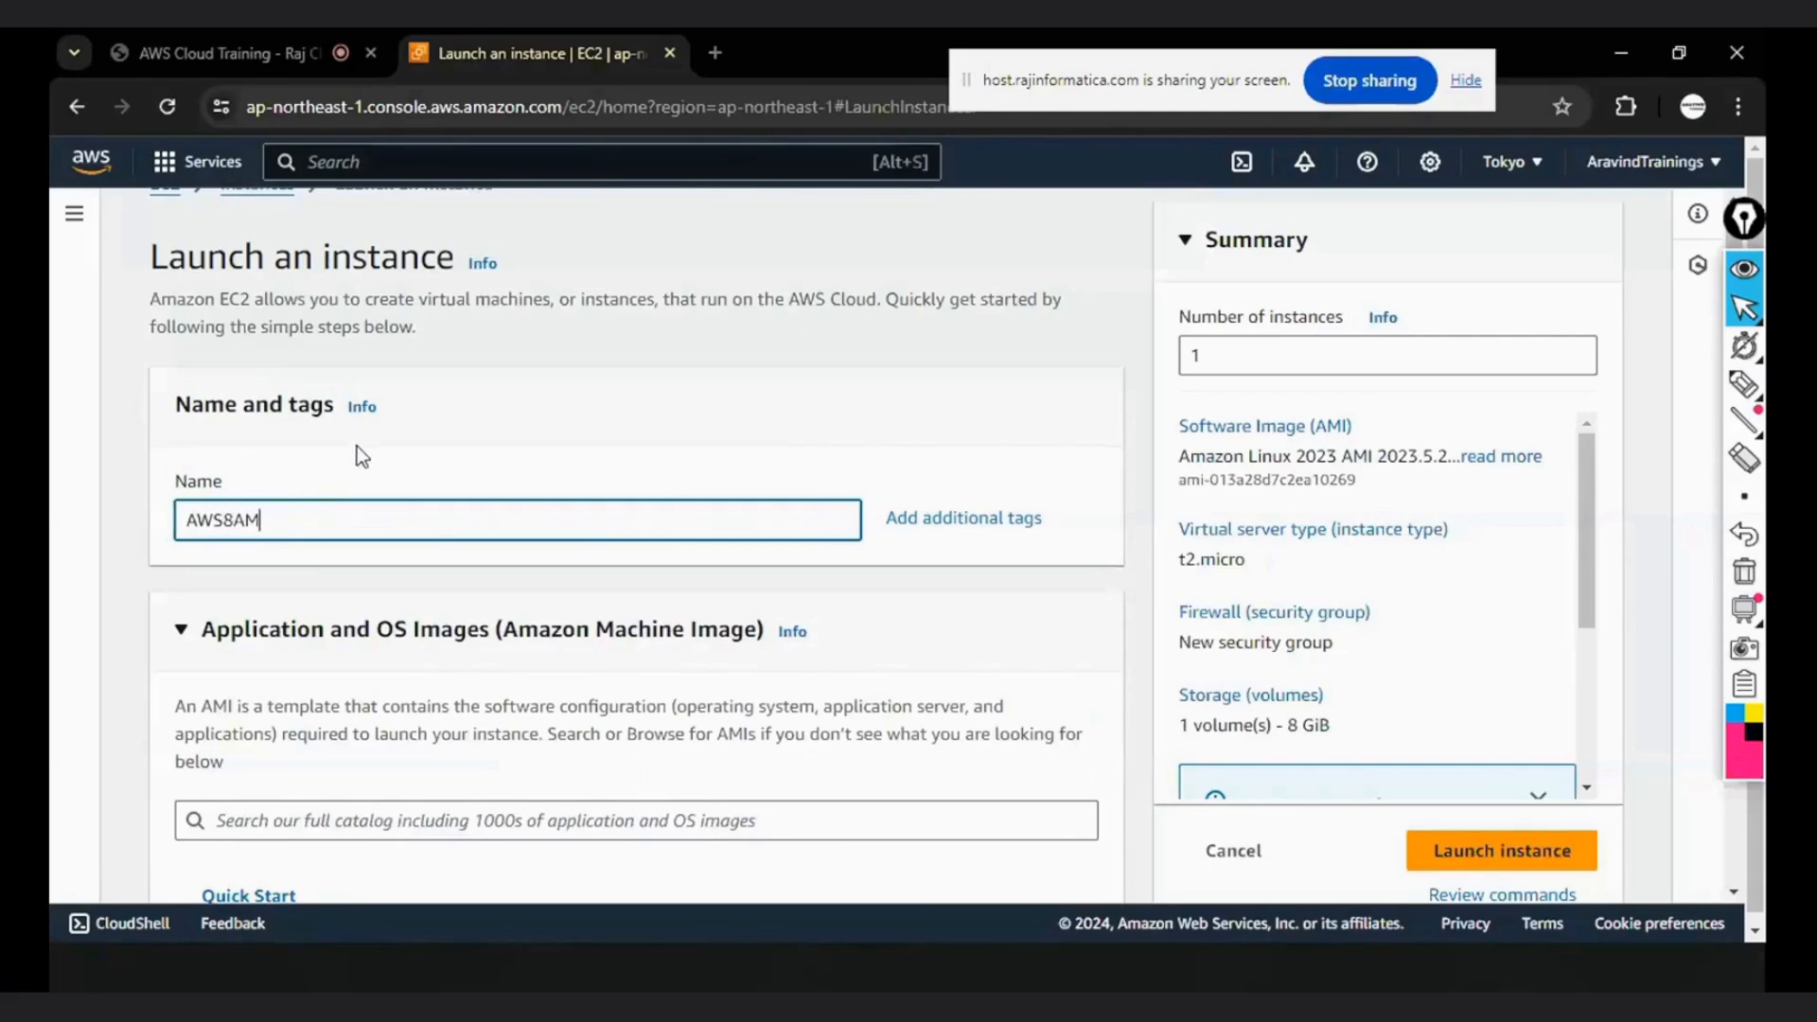
pyautogui.click(331, 483)
# - Review the Application and OS Images section, and handwrite "2) Amazon Machine Image -" on the Linux Instance page in OneNote
pyautogui.scroll(-1, 344, 478)
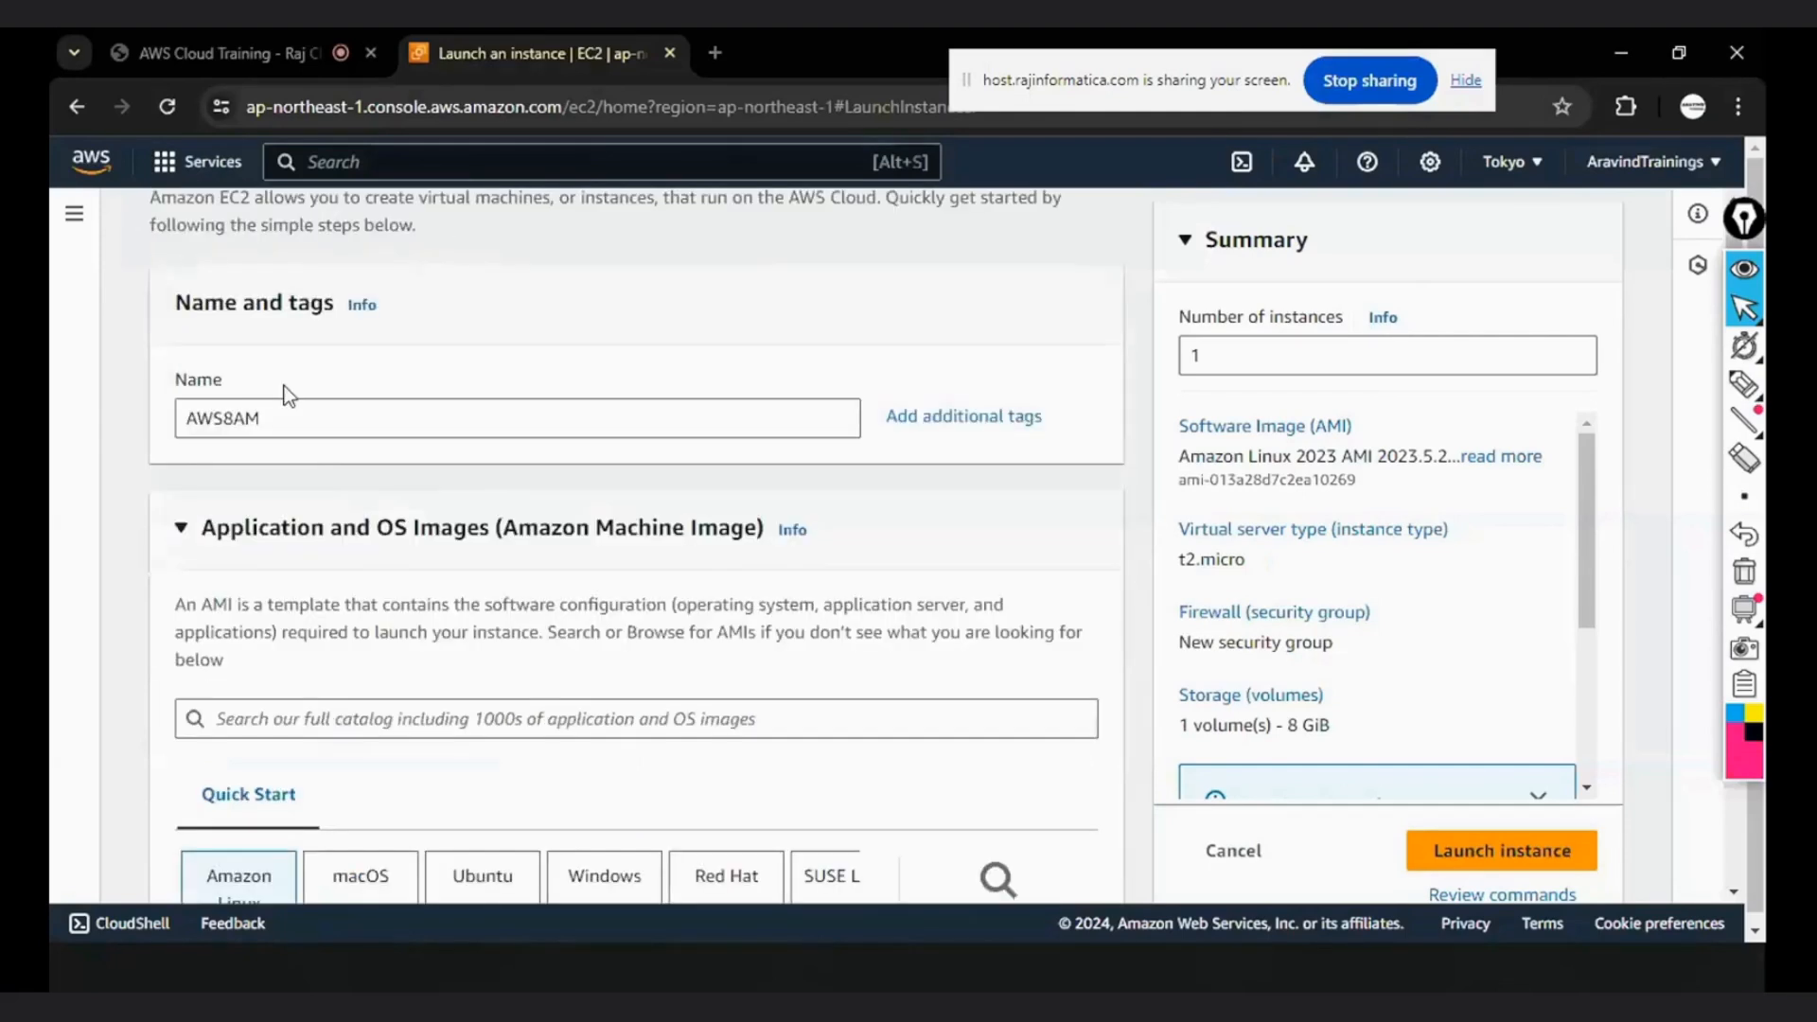
pyautogui.scroll(-1, 380, 466)
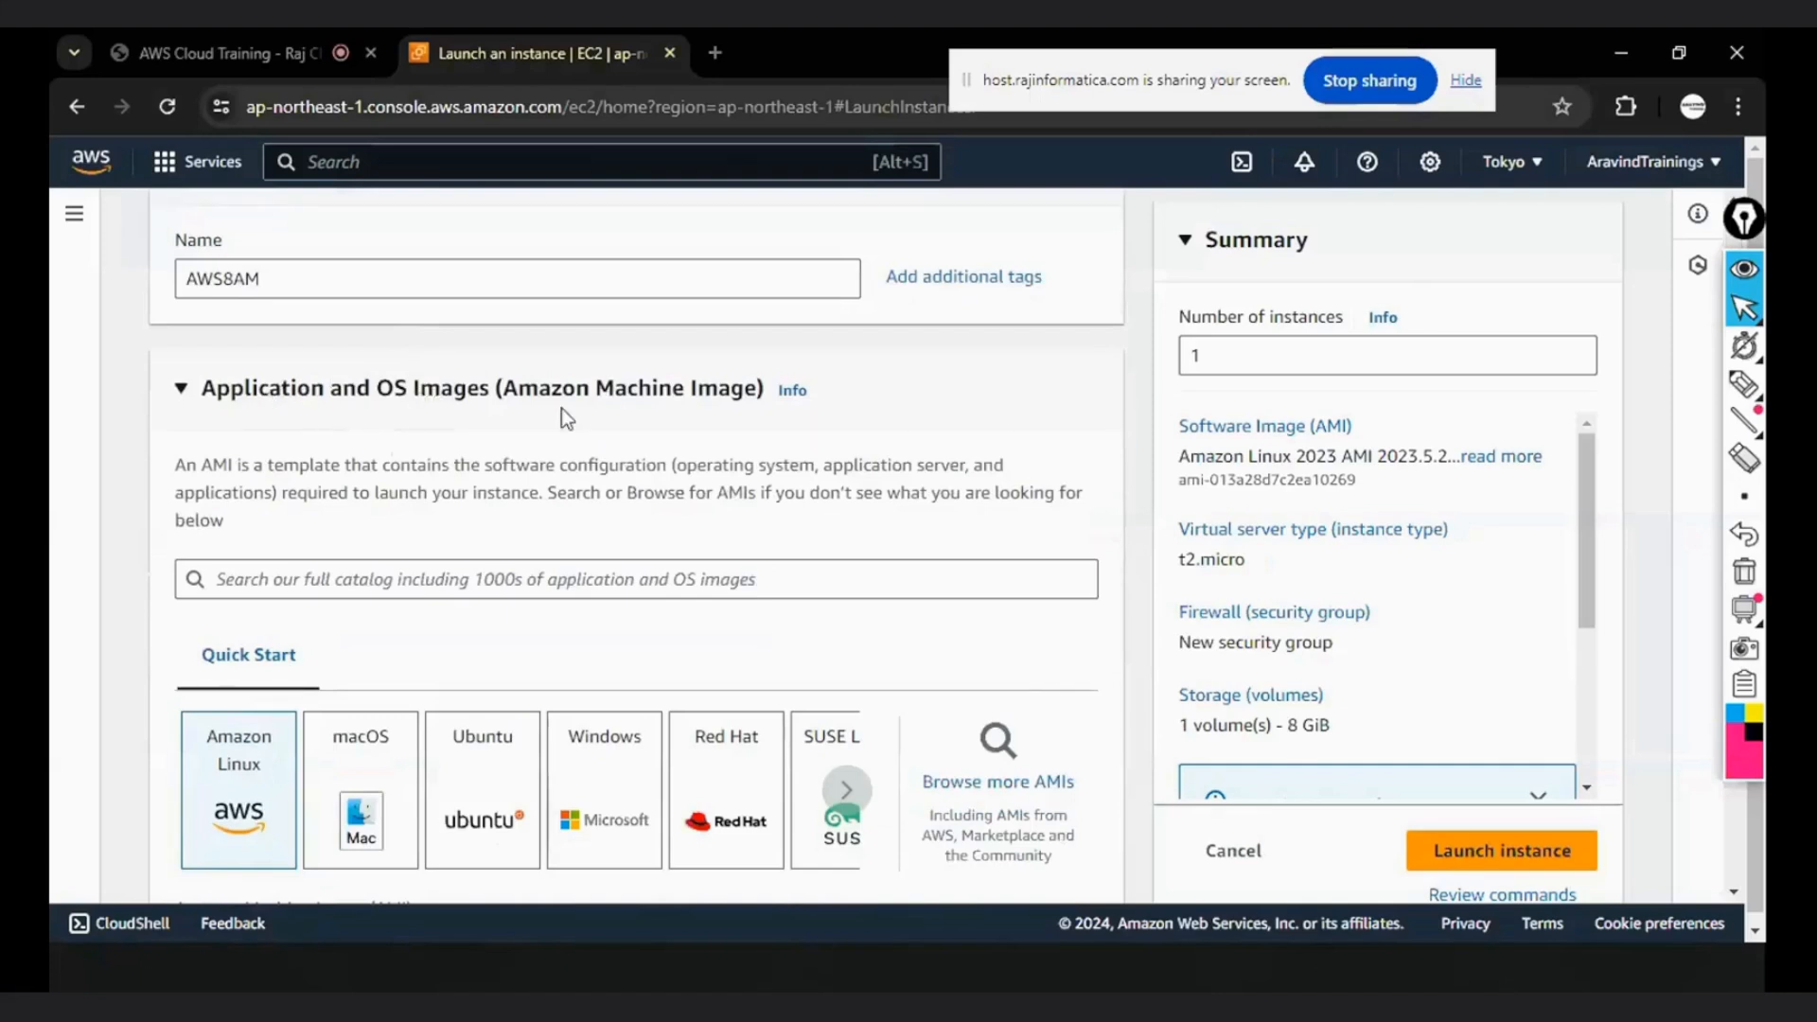
pyautogui.press('super+d')
pyautogui.click(265, 970)
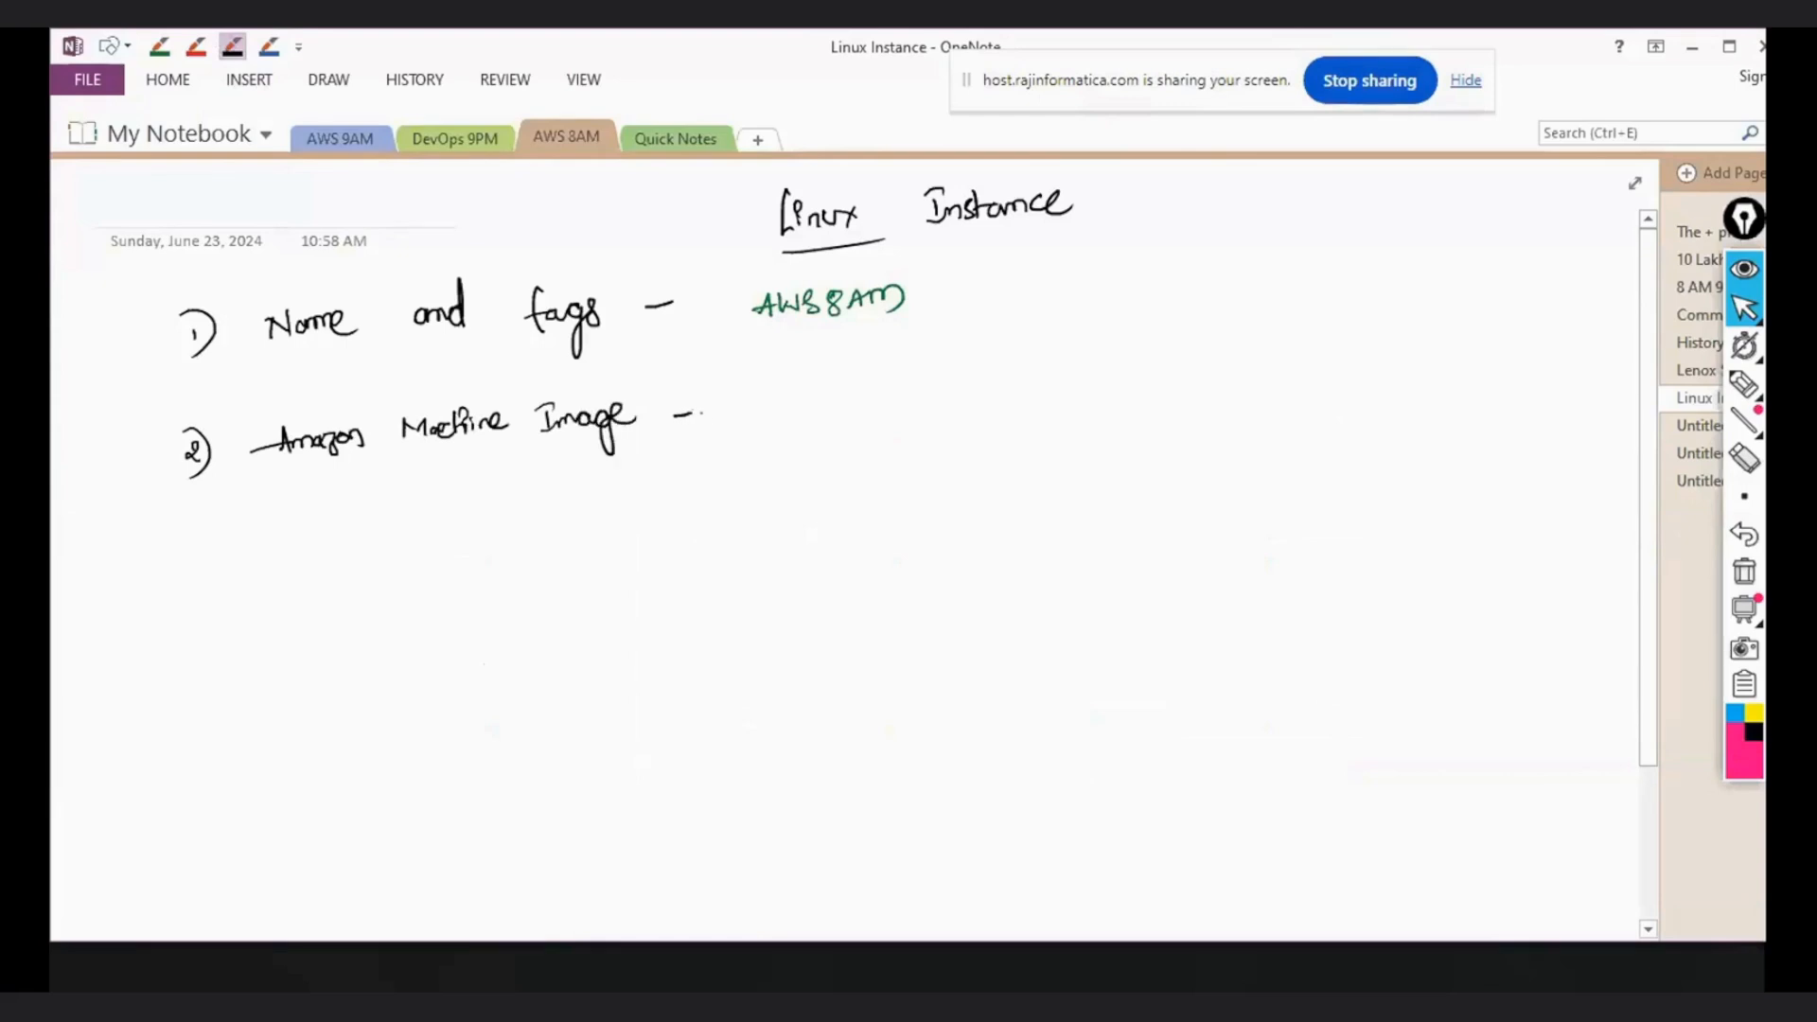
# - Switch back to Chrome and show the Quick Start images on the Launch an instance page
pyautogui.press('super+d')
pyautogui.click(326, 978)
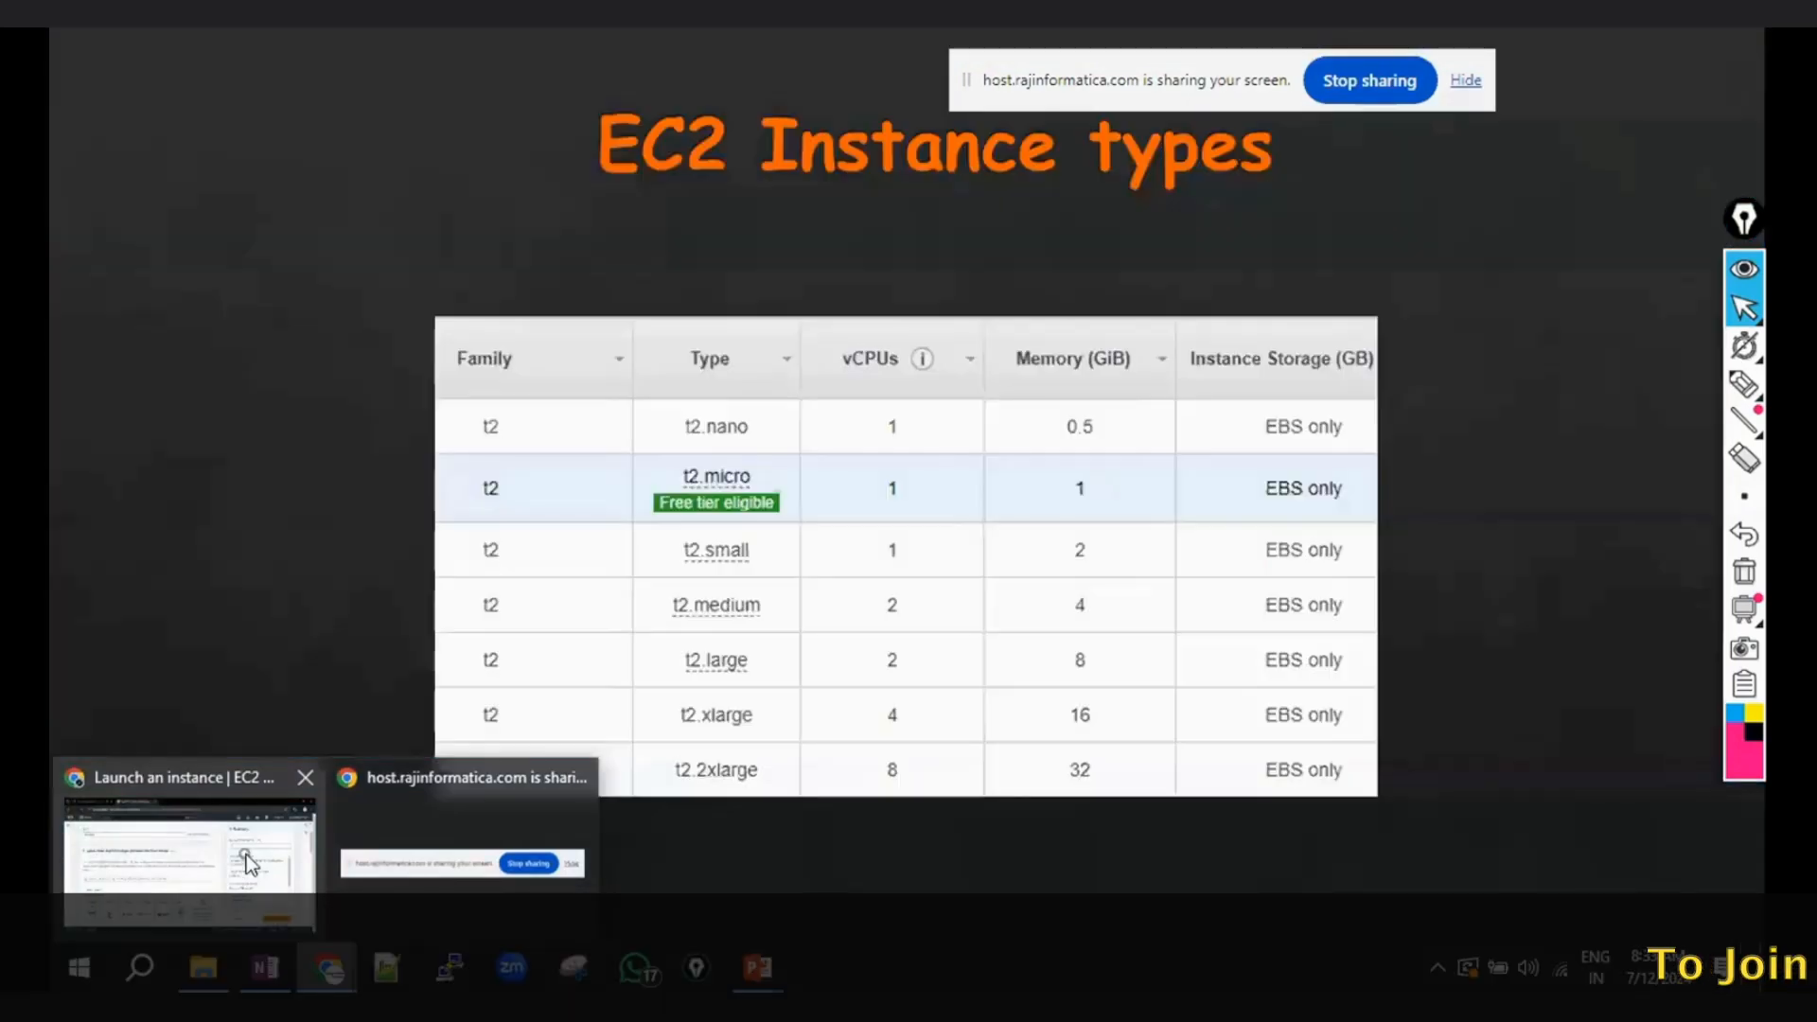
pyautogui.click(231, 865)
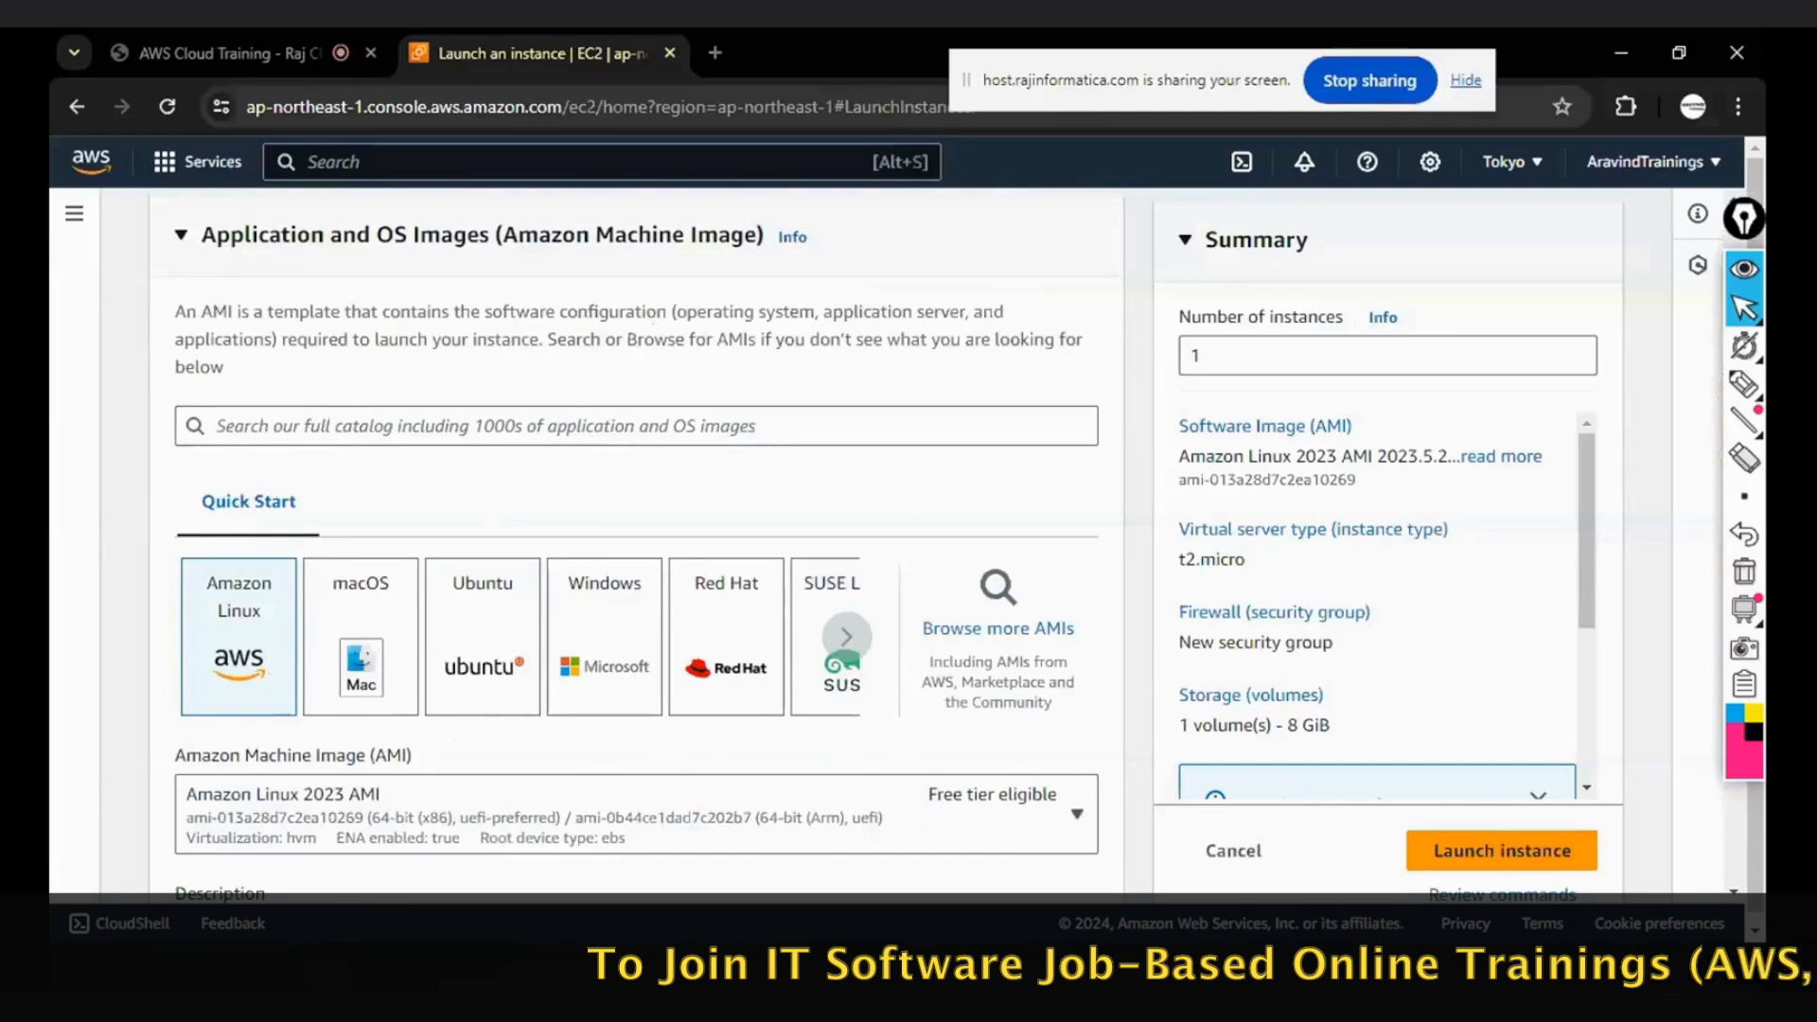
pyautogui.scroll(-1, 248, 548)
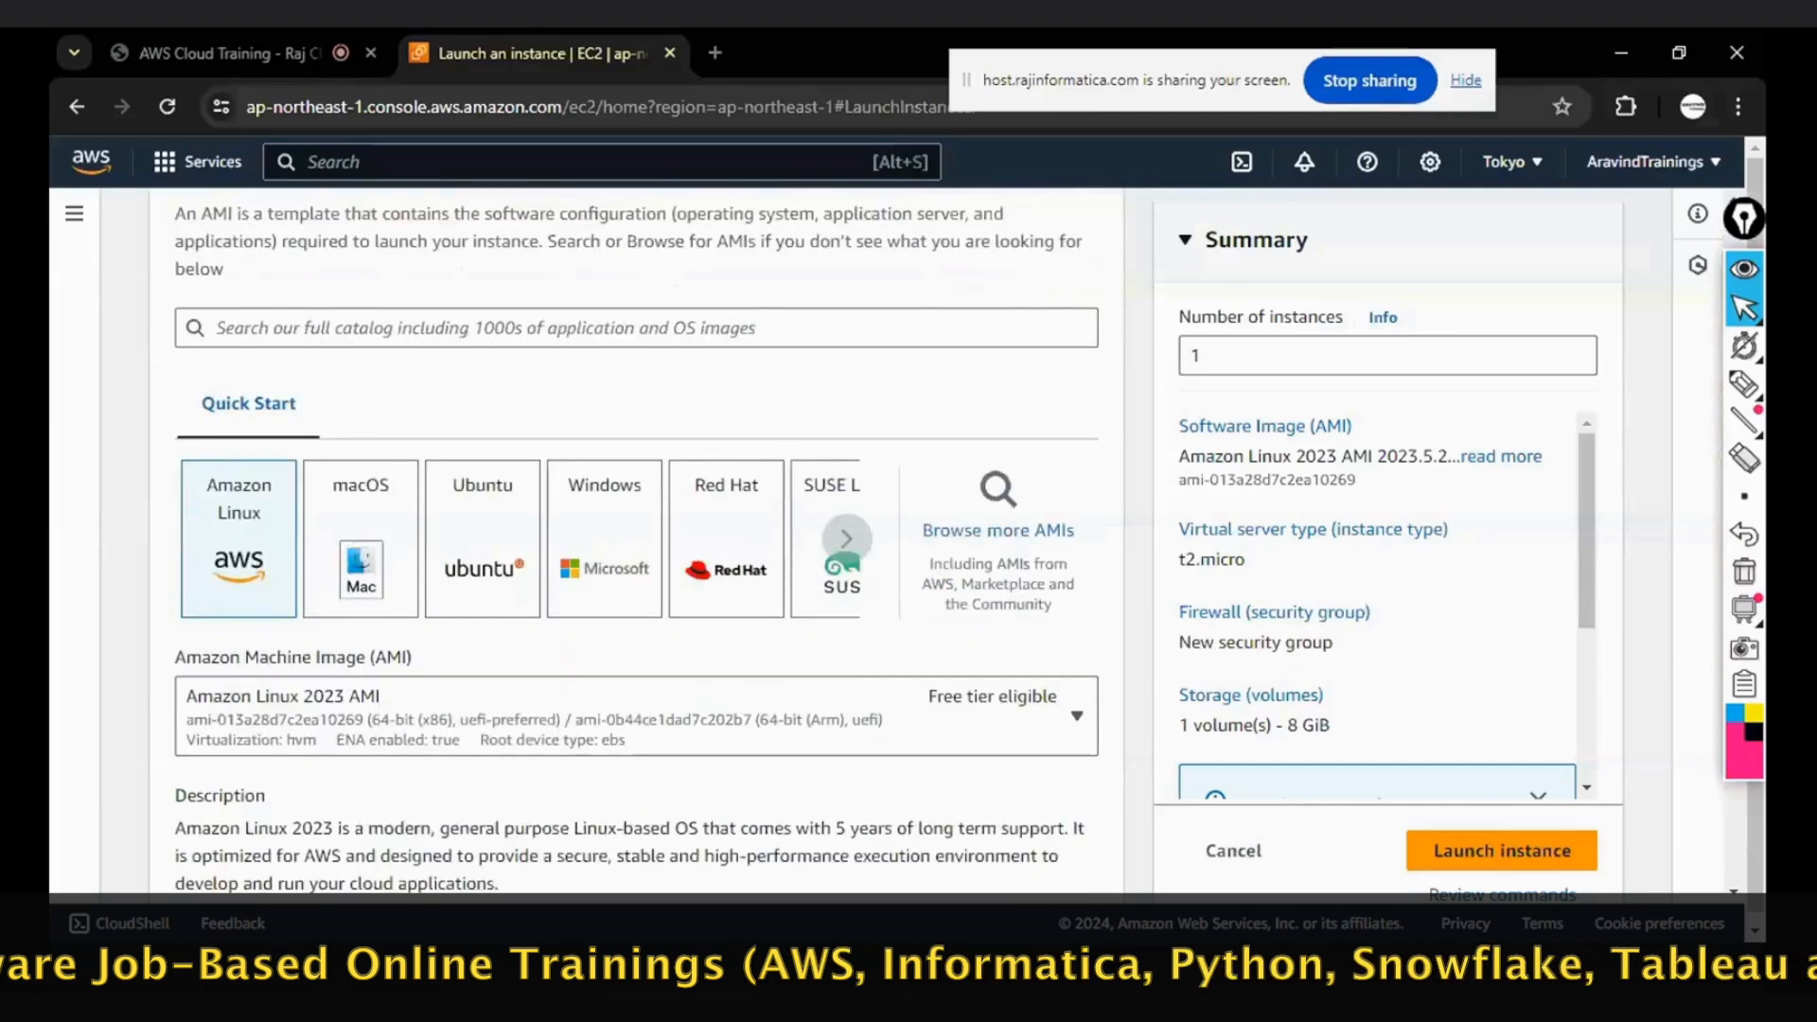
# - Try the macOS image, browse the remaining Quick Start operating systems, and reselect Amazon Linux
pyautogui.click(361, 549)
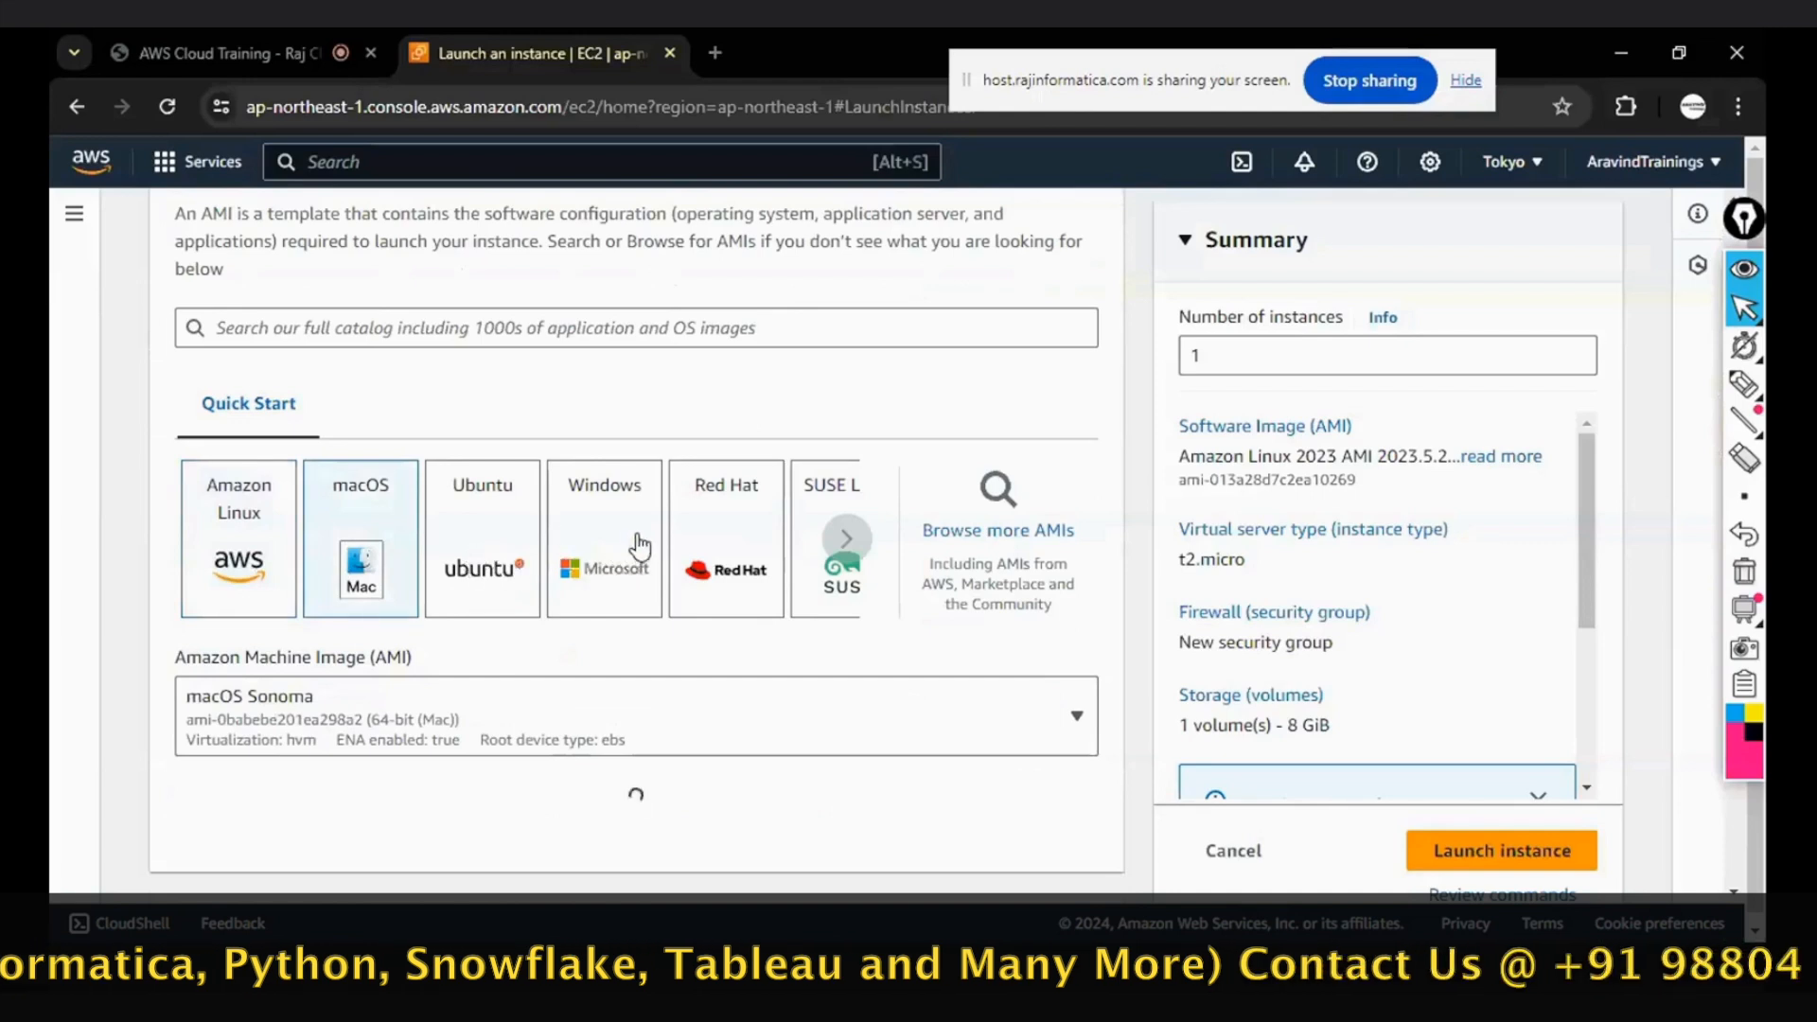
pyautogui.click(843, 542)
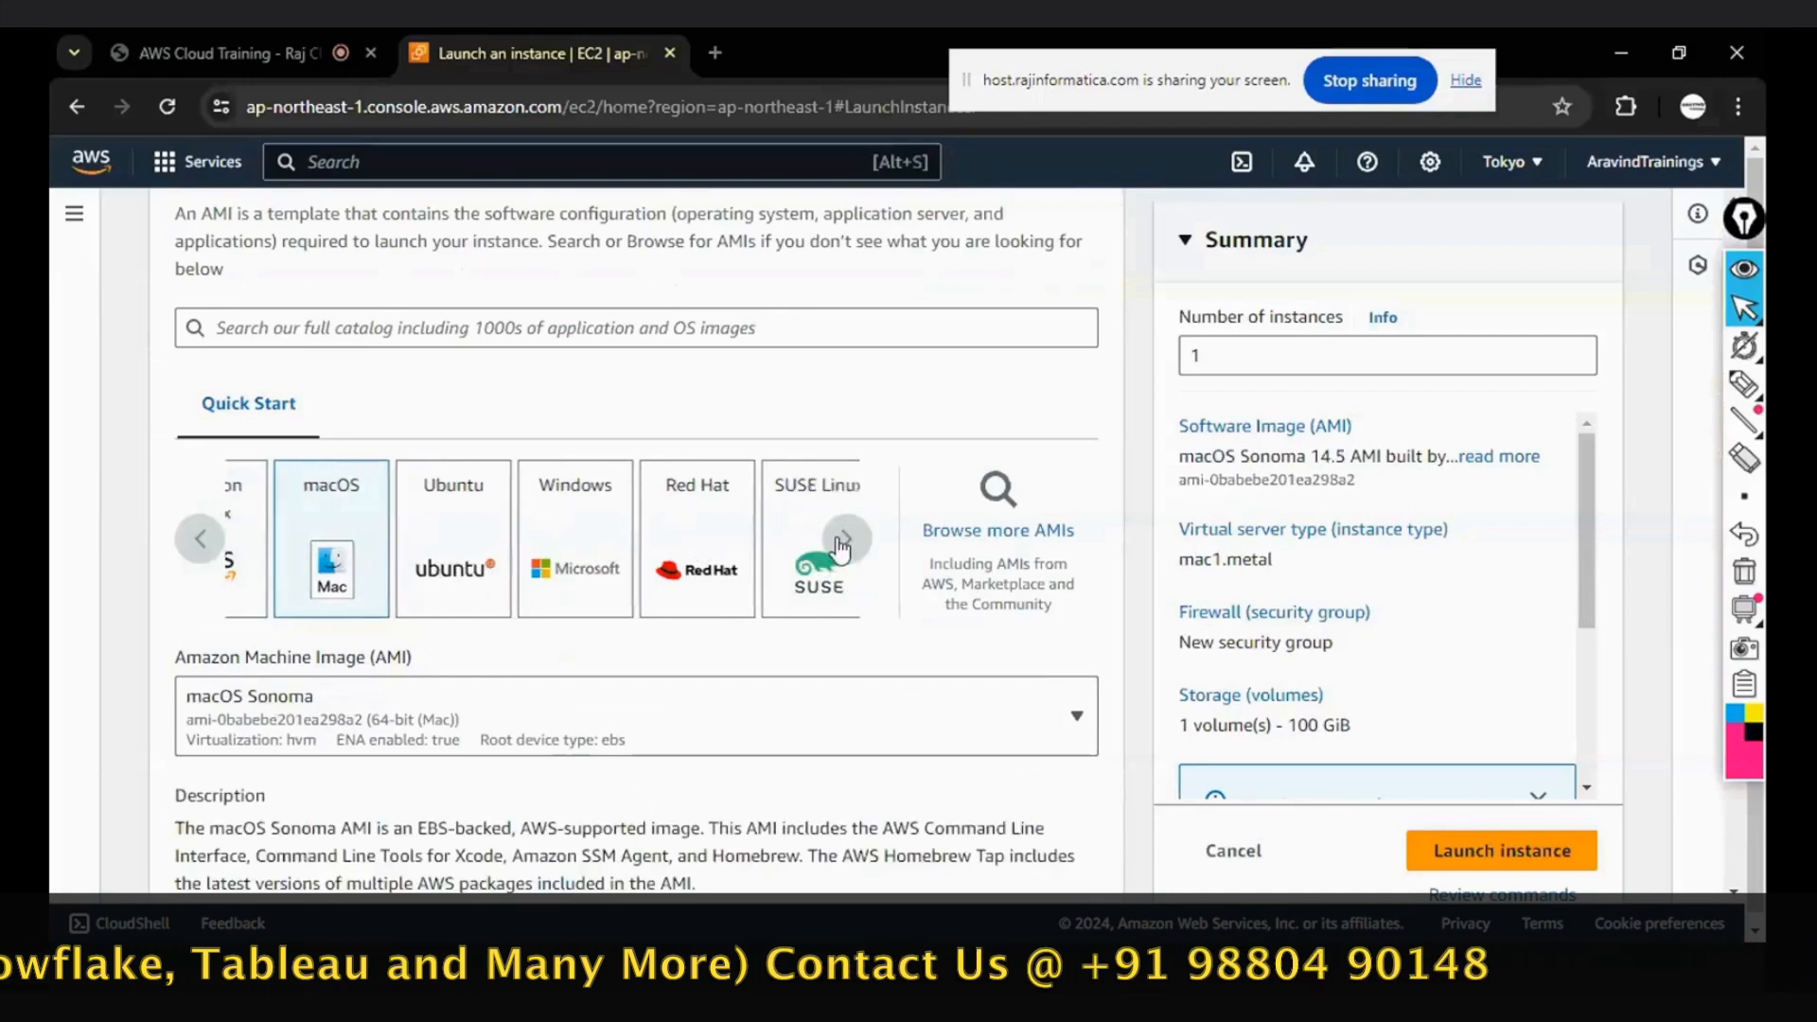
pyautogui.click(842, 541)
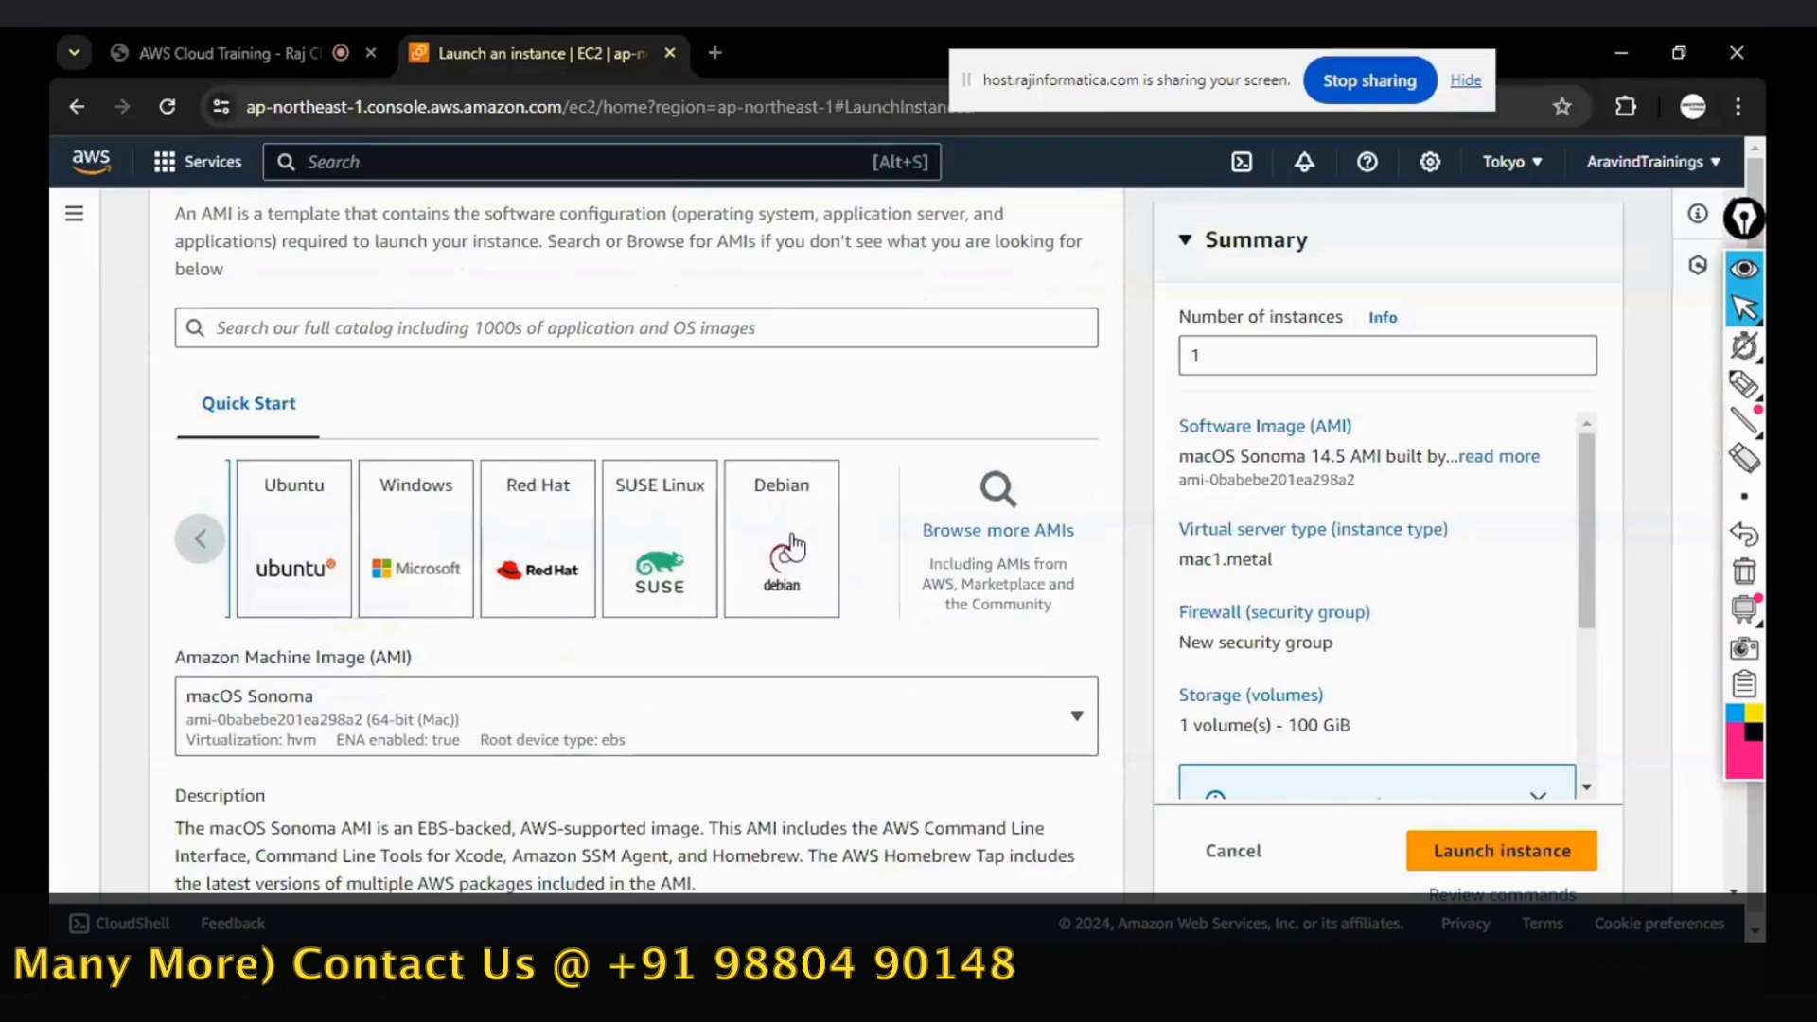
pyautogui.click(198, 555)
pyautogui.click(198, 554)
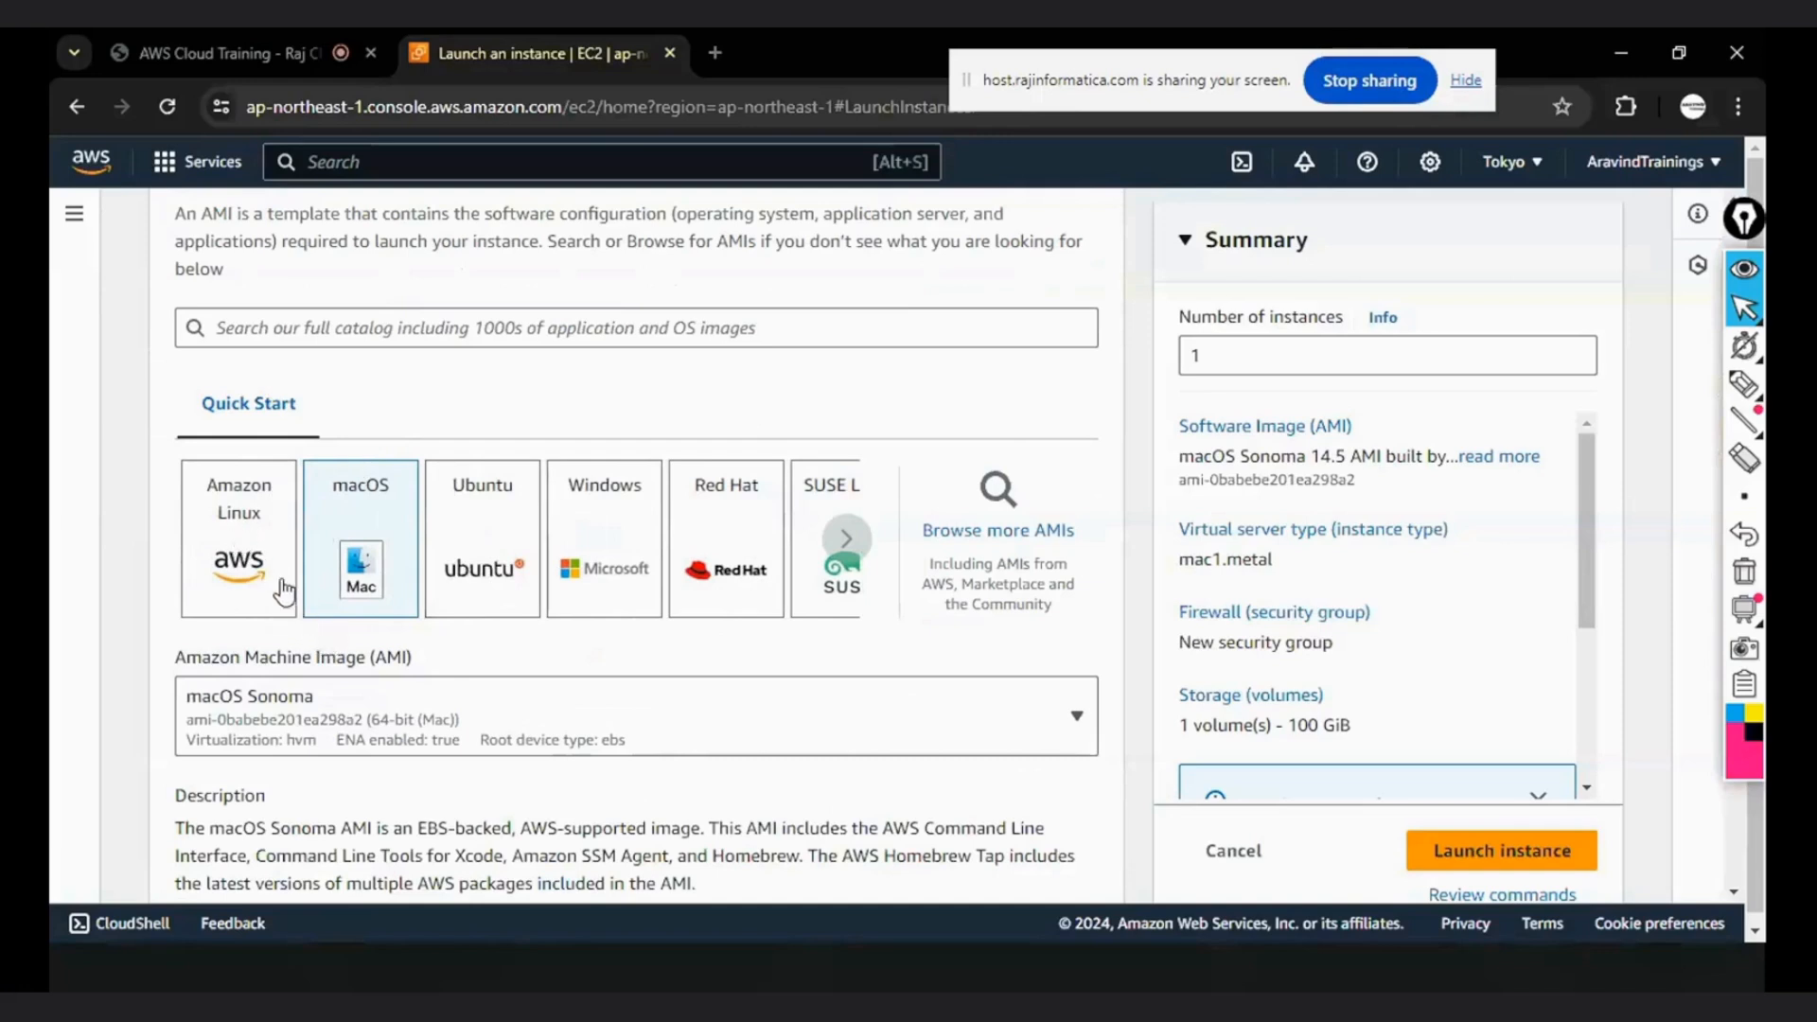
pyautogui.click(245, 538)
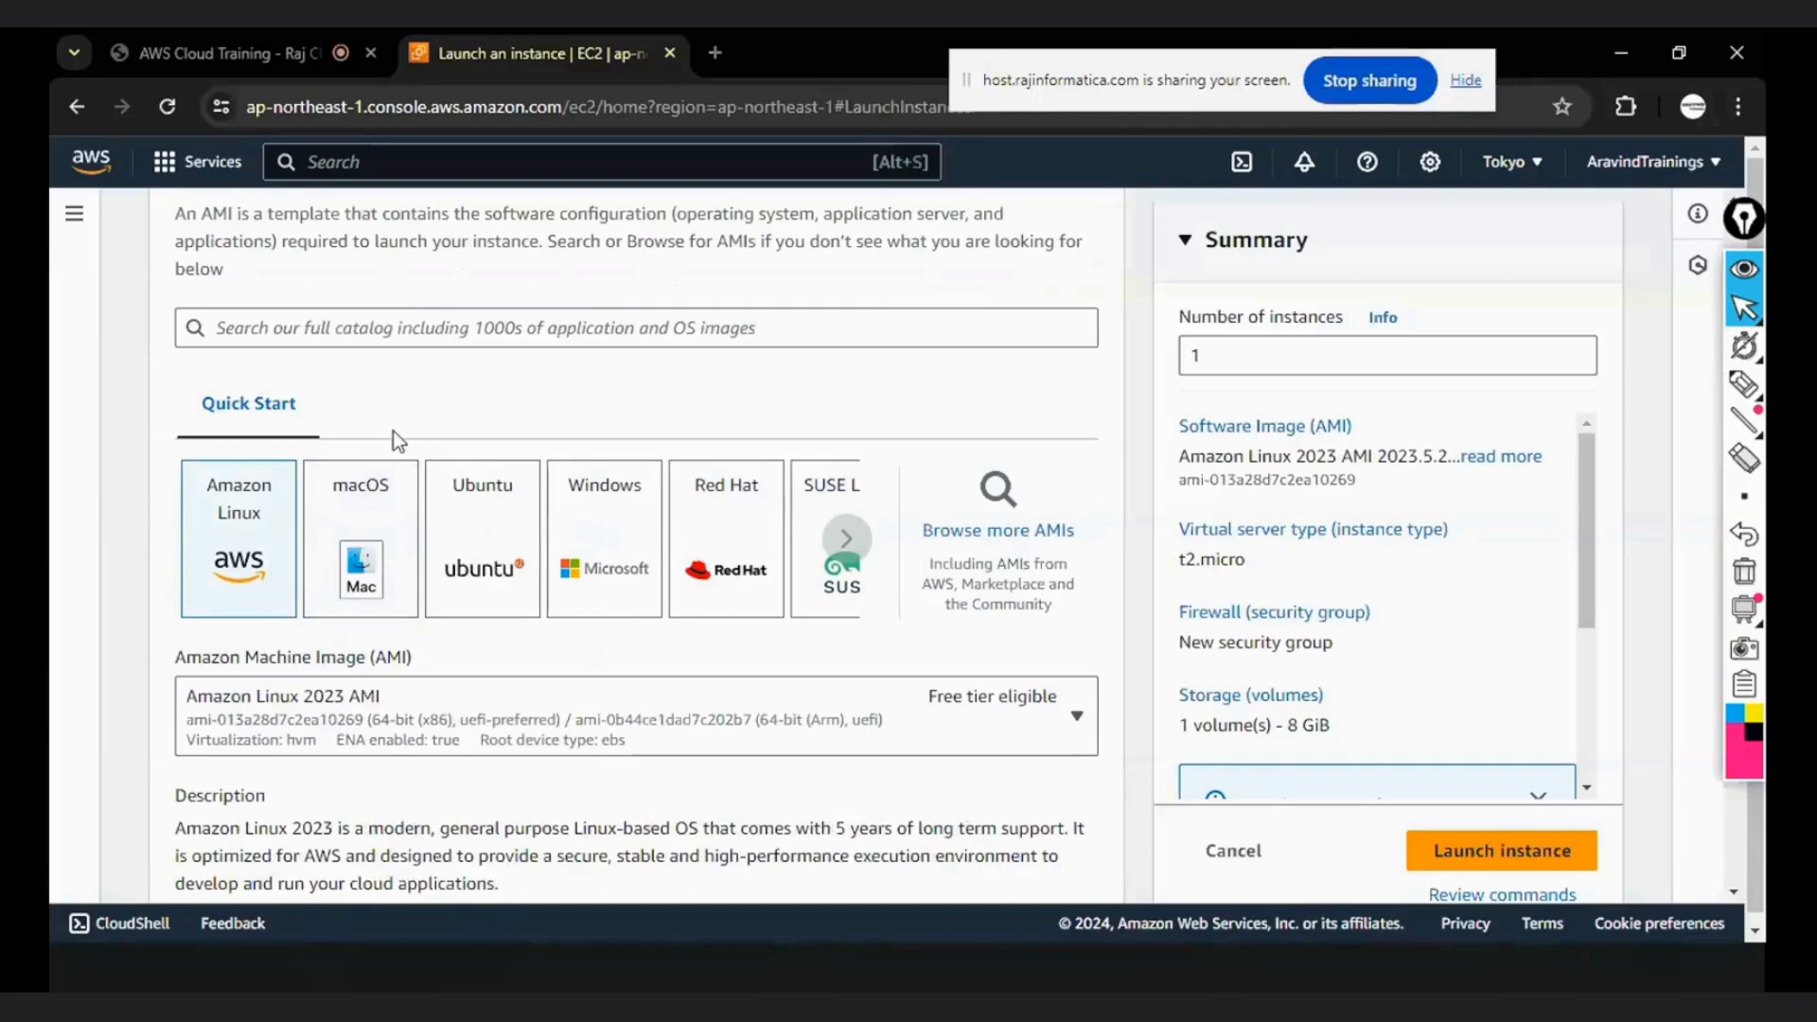
# - Browse the available Amazon Linux images and select Amazon Linux 2 AMI (HVM) - Kernel 5.10, SSD Volume Type
pyautogui.scroll(-2, 360, 518)
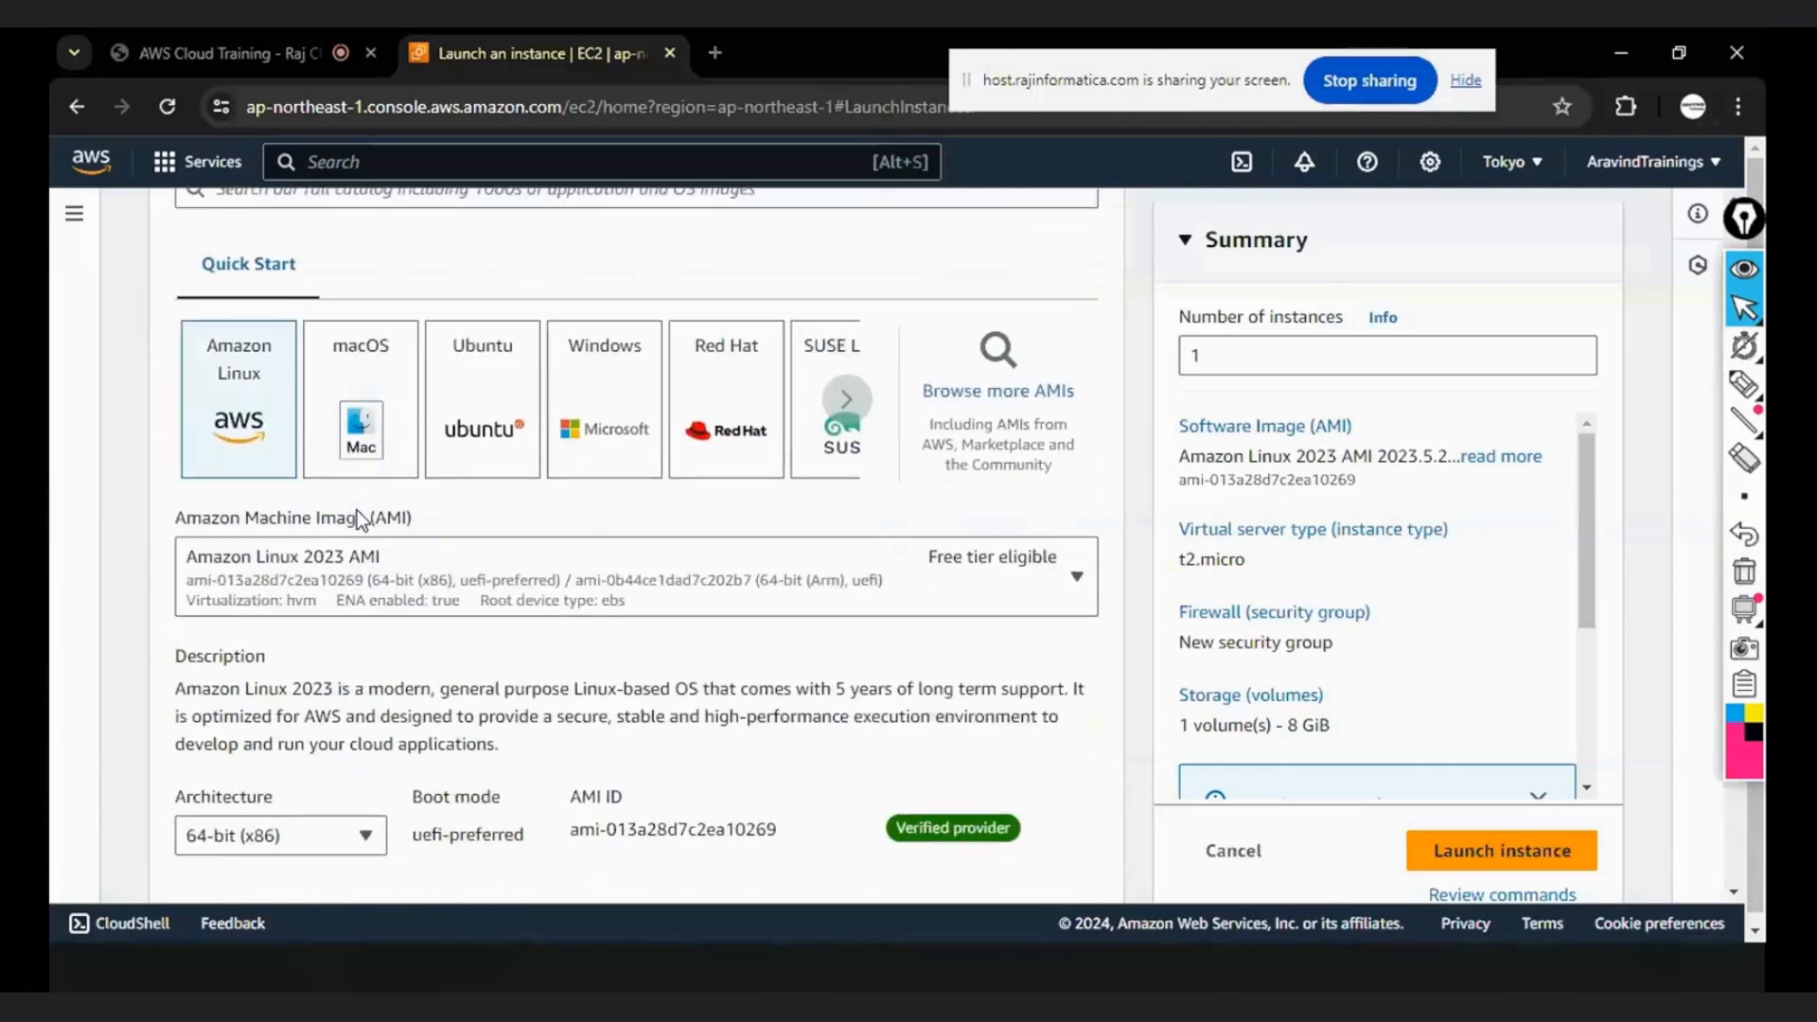
pyautogui.click(1074, 586)
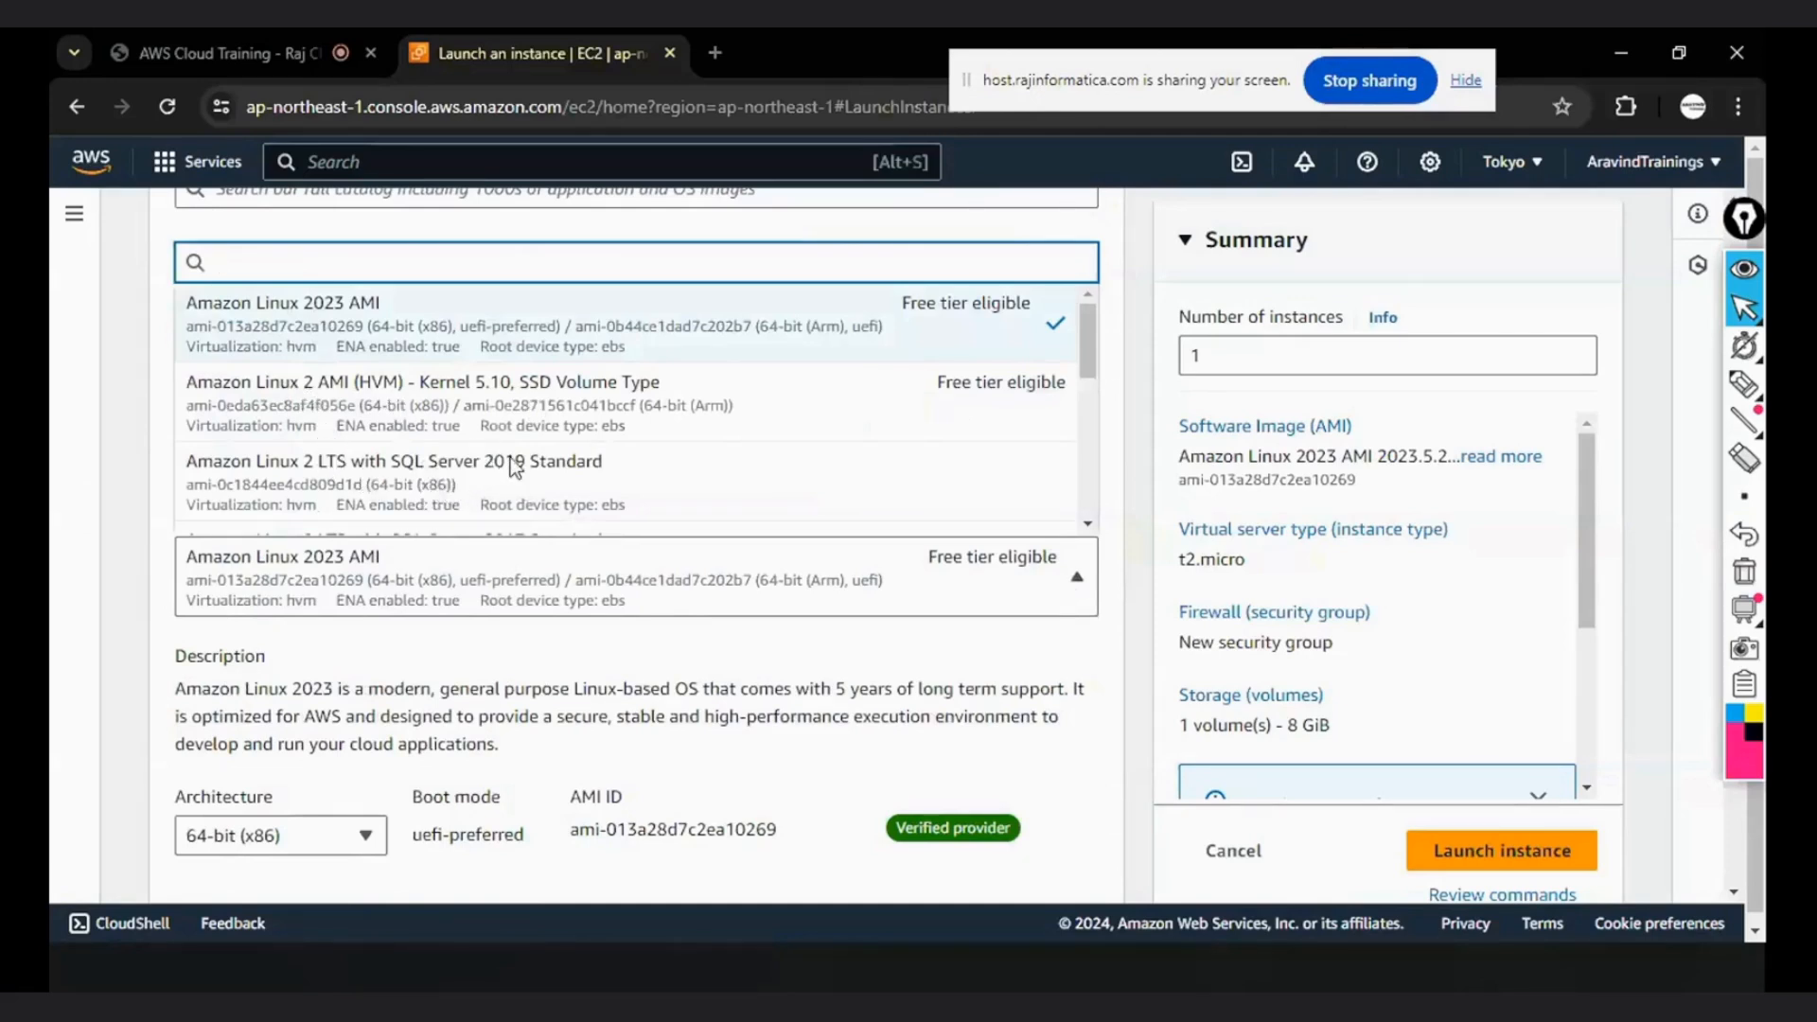
pyautogui.scroll(-3, 511, 463)
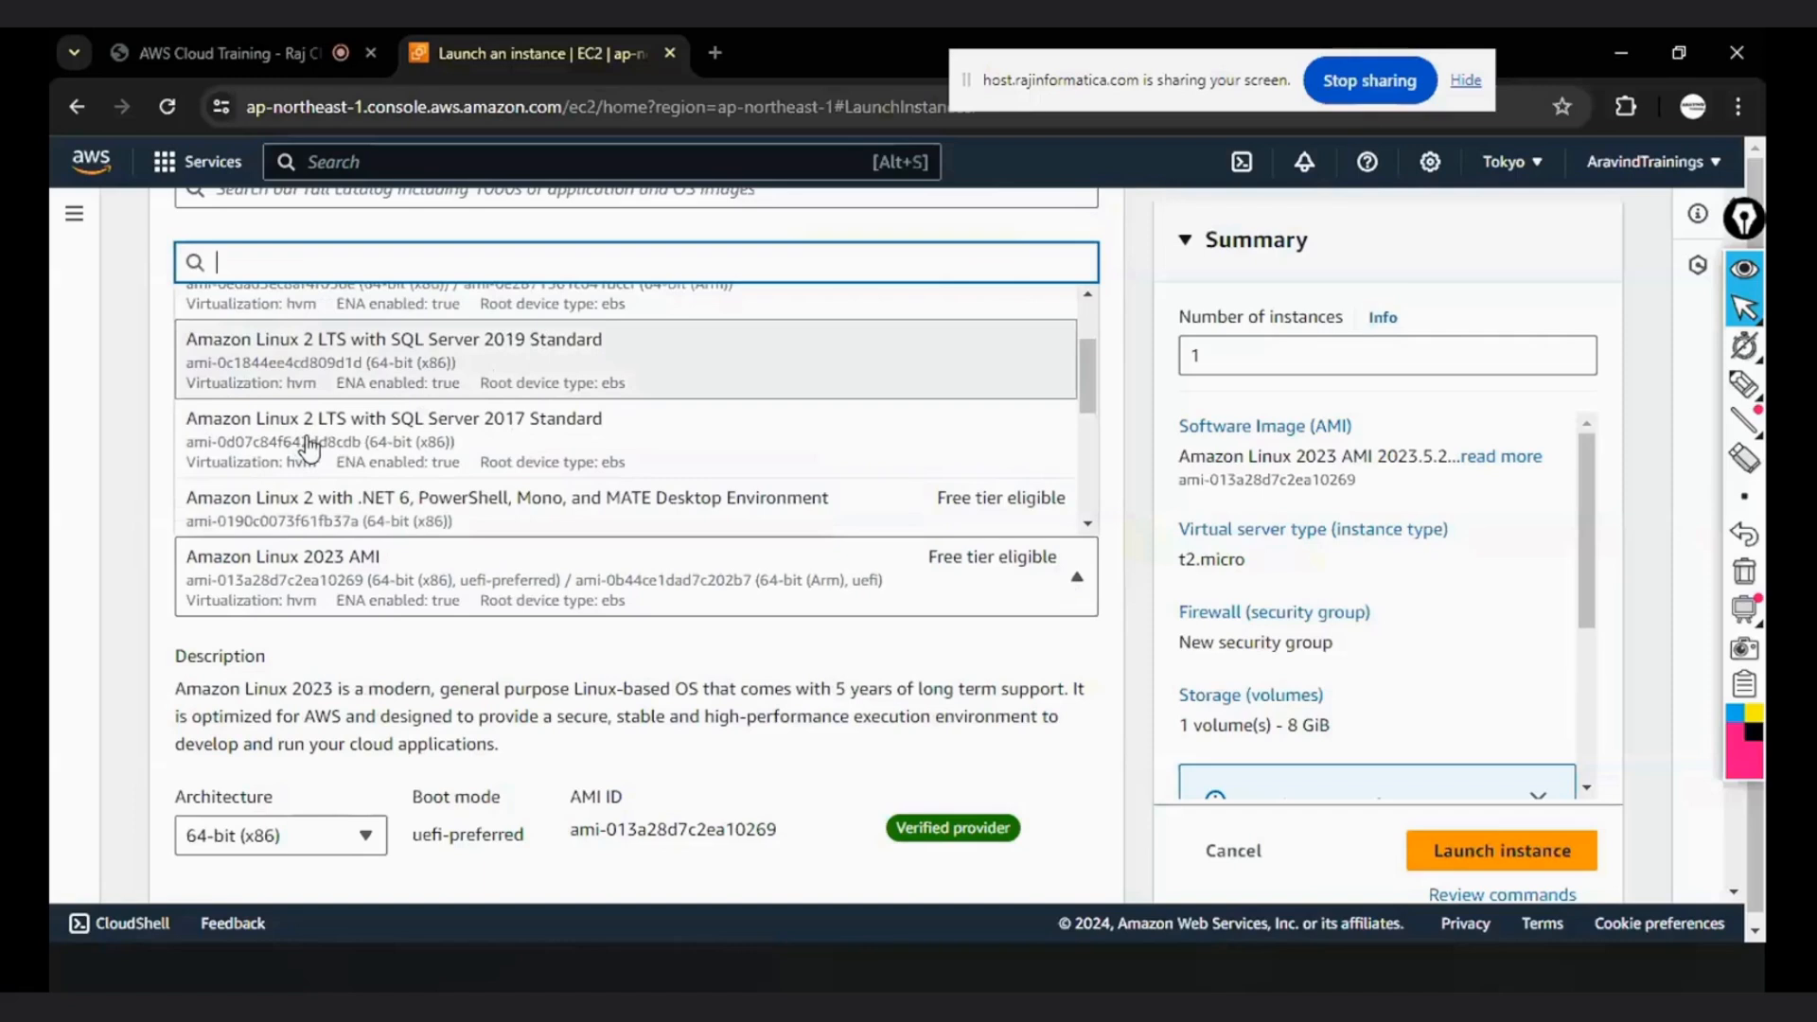
pyautogui.scroll(-2, 547, 336)
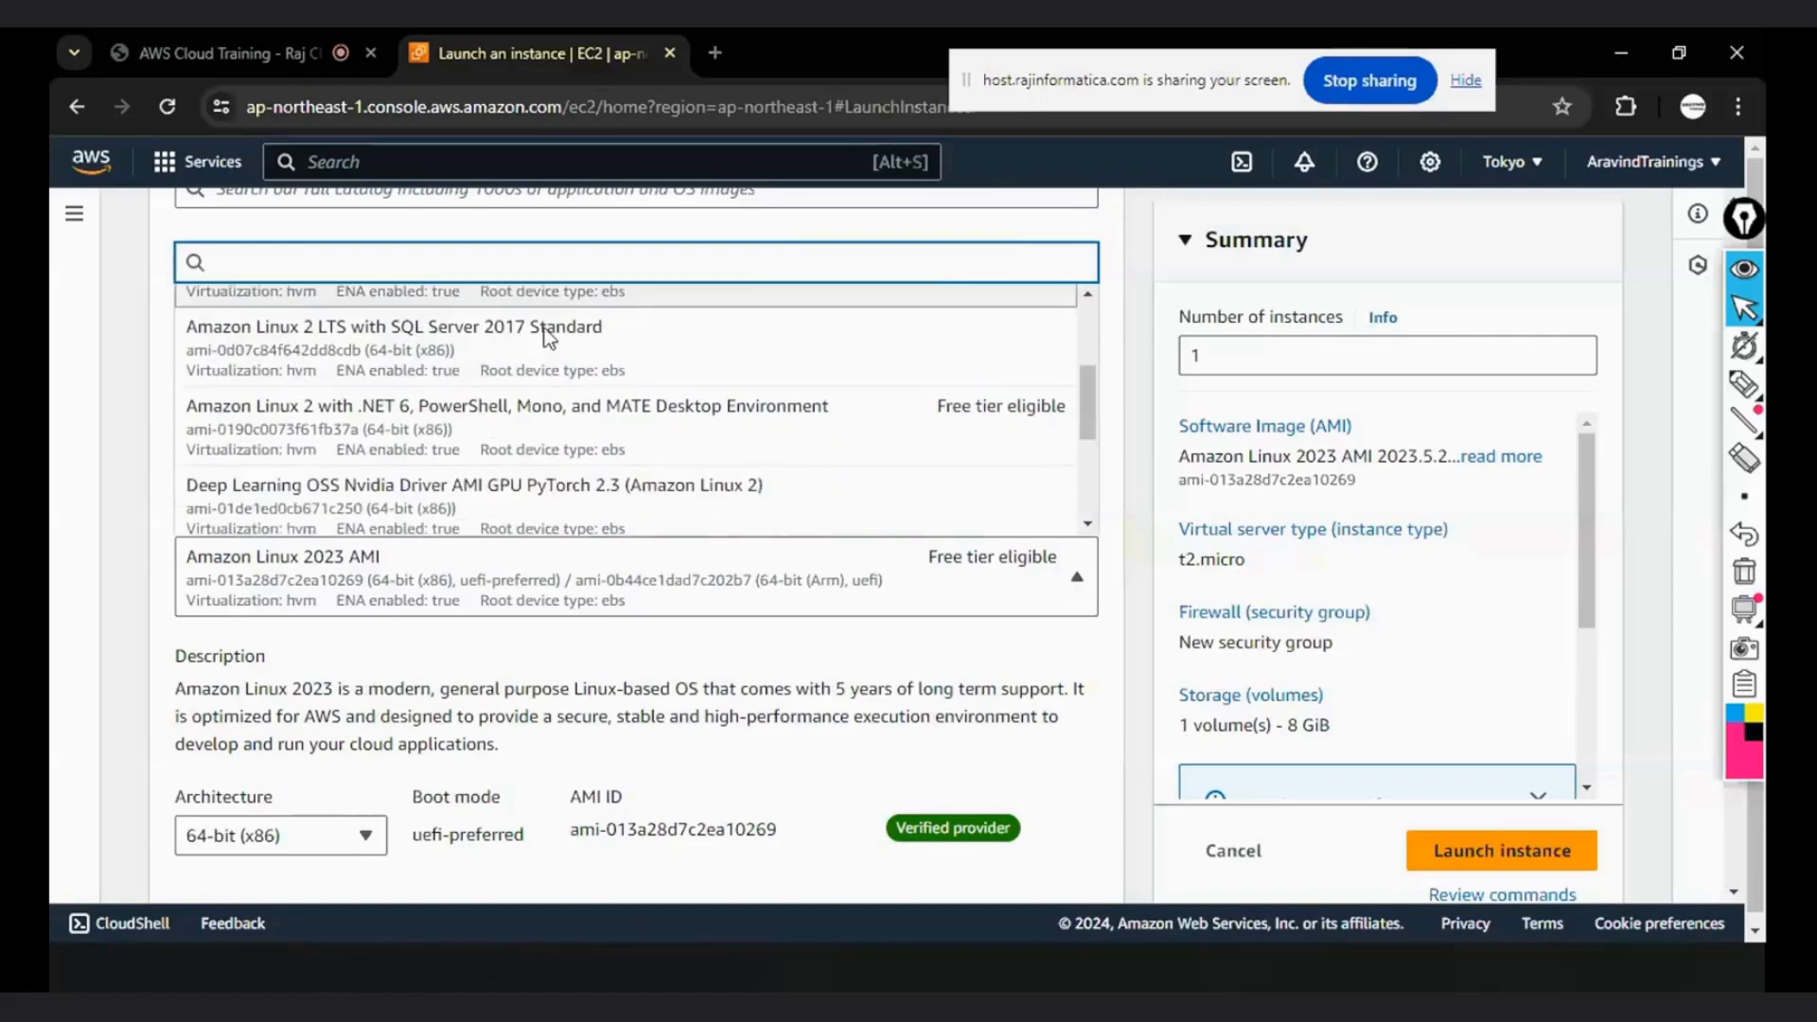
pyautogui.scroll(-2, 527, 393)
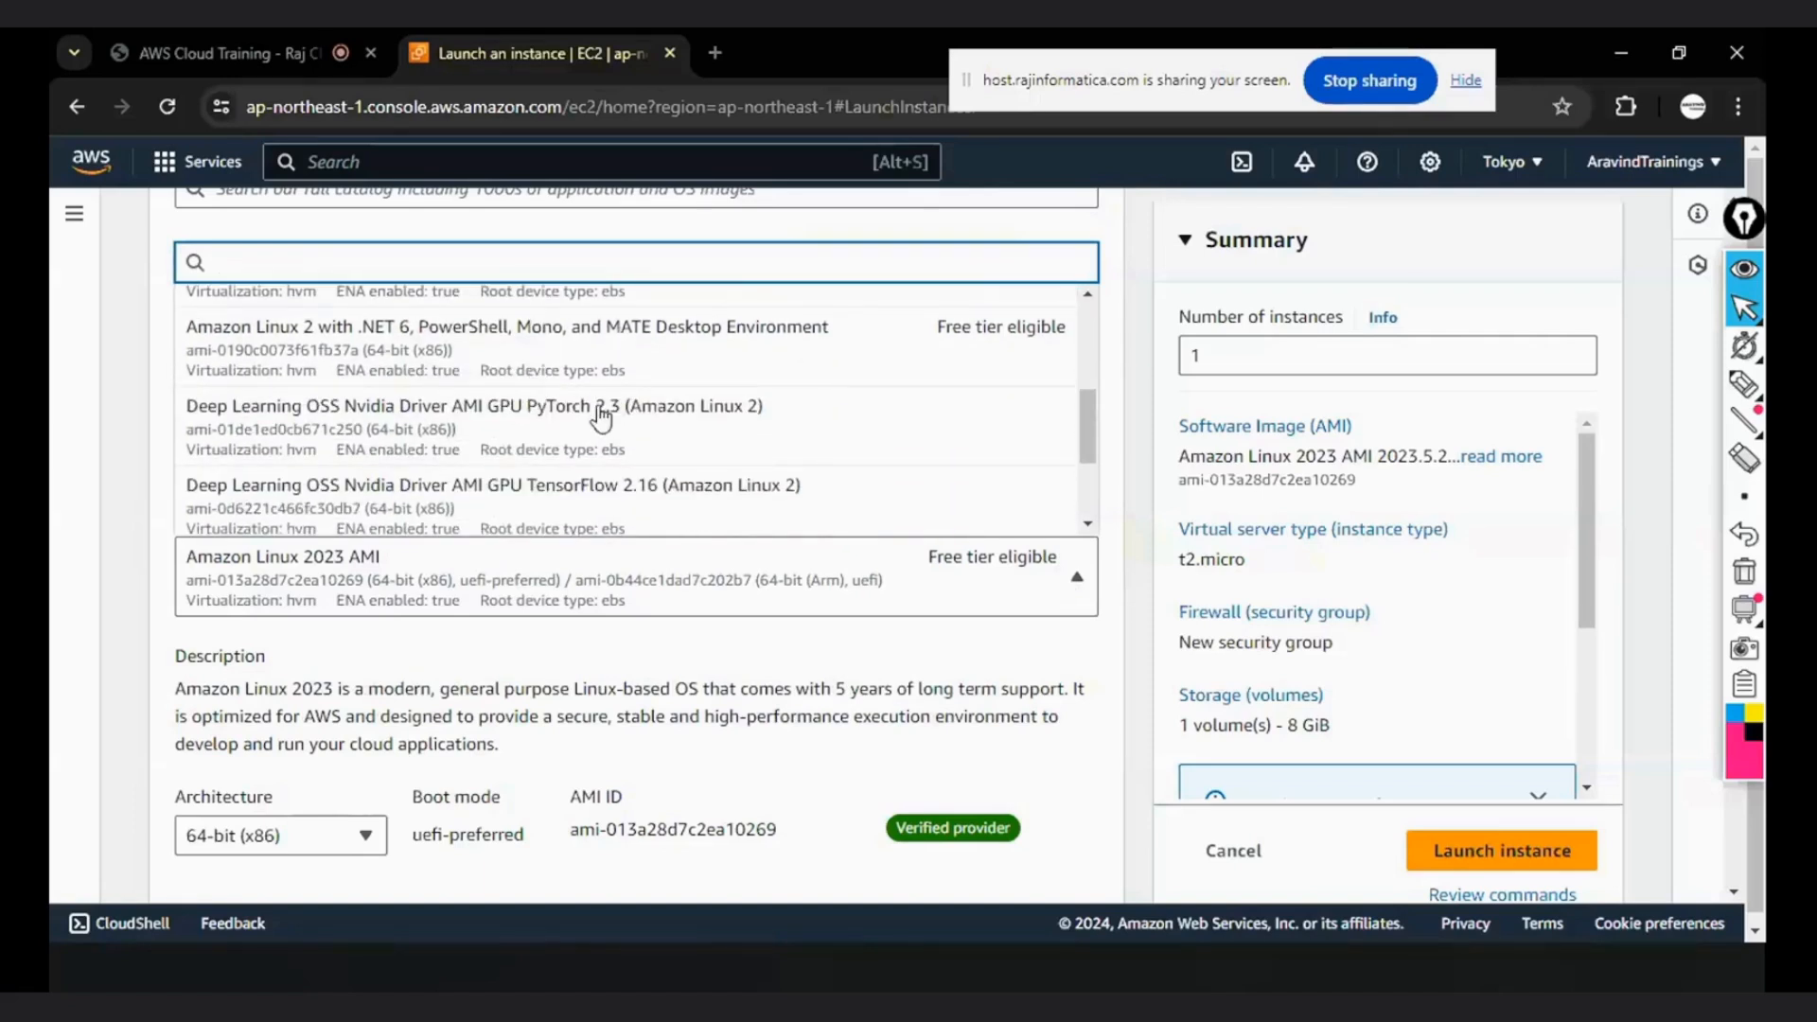
pyautogui.scroll(7, 593, 434)
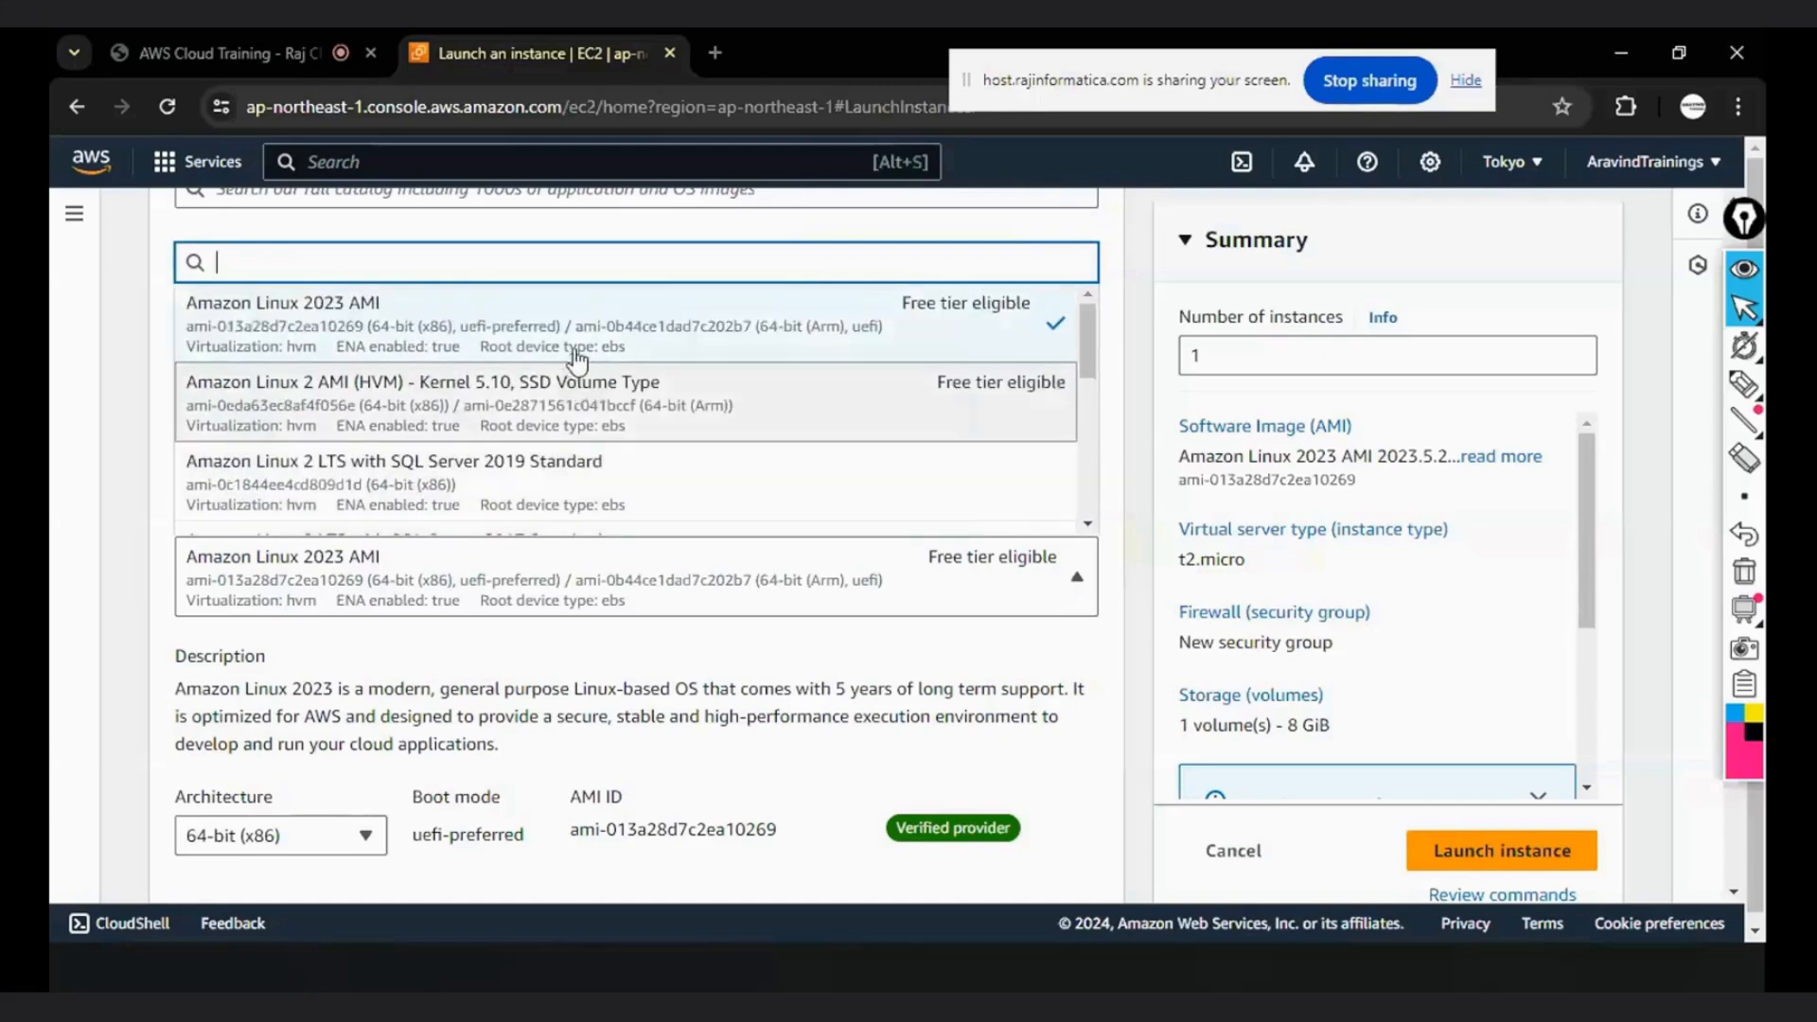
pyautogui.click(1744, 386)
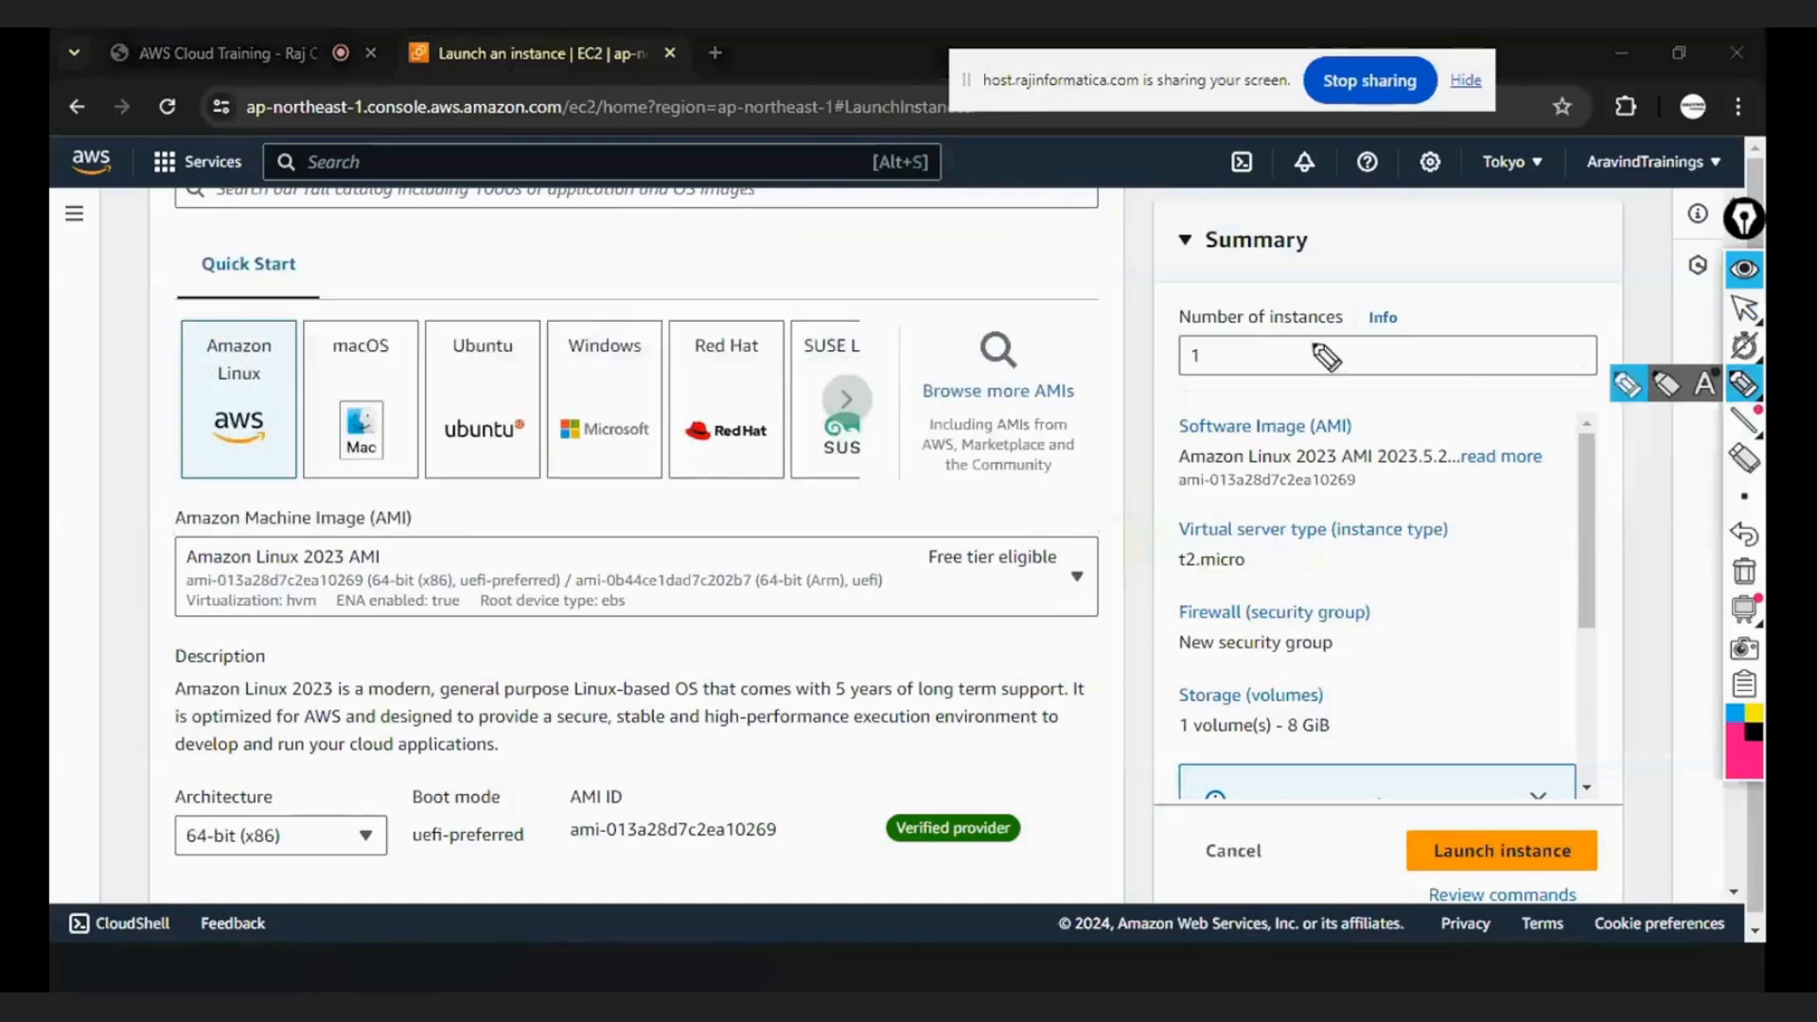
pyautogui.click(1744, 310)
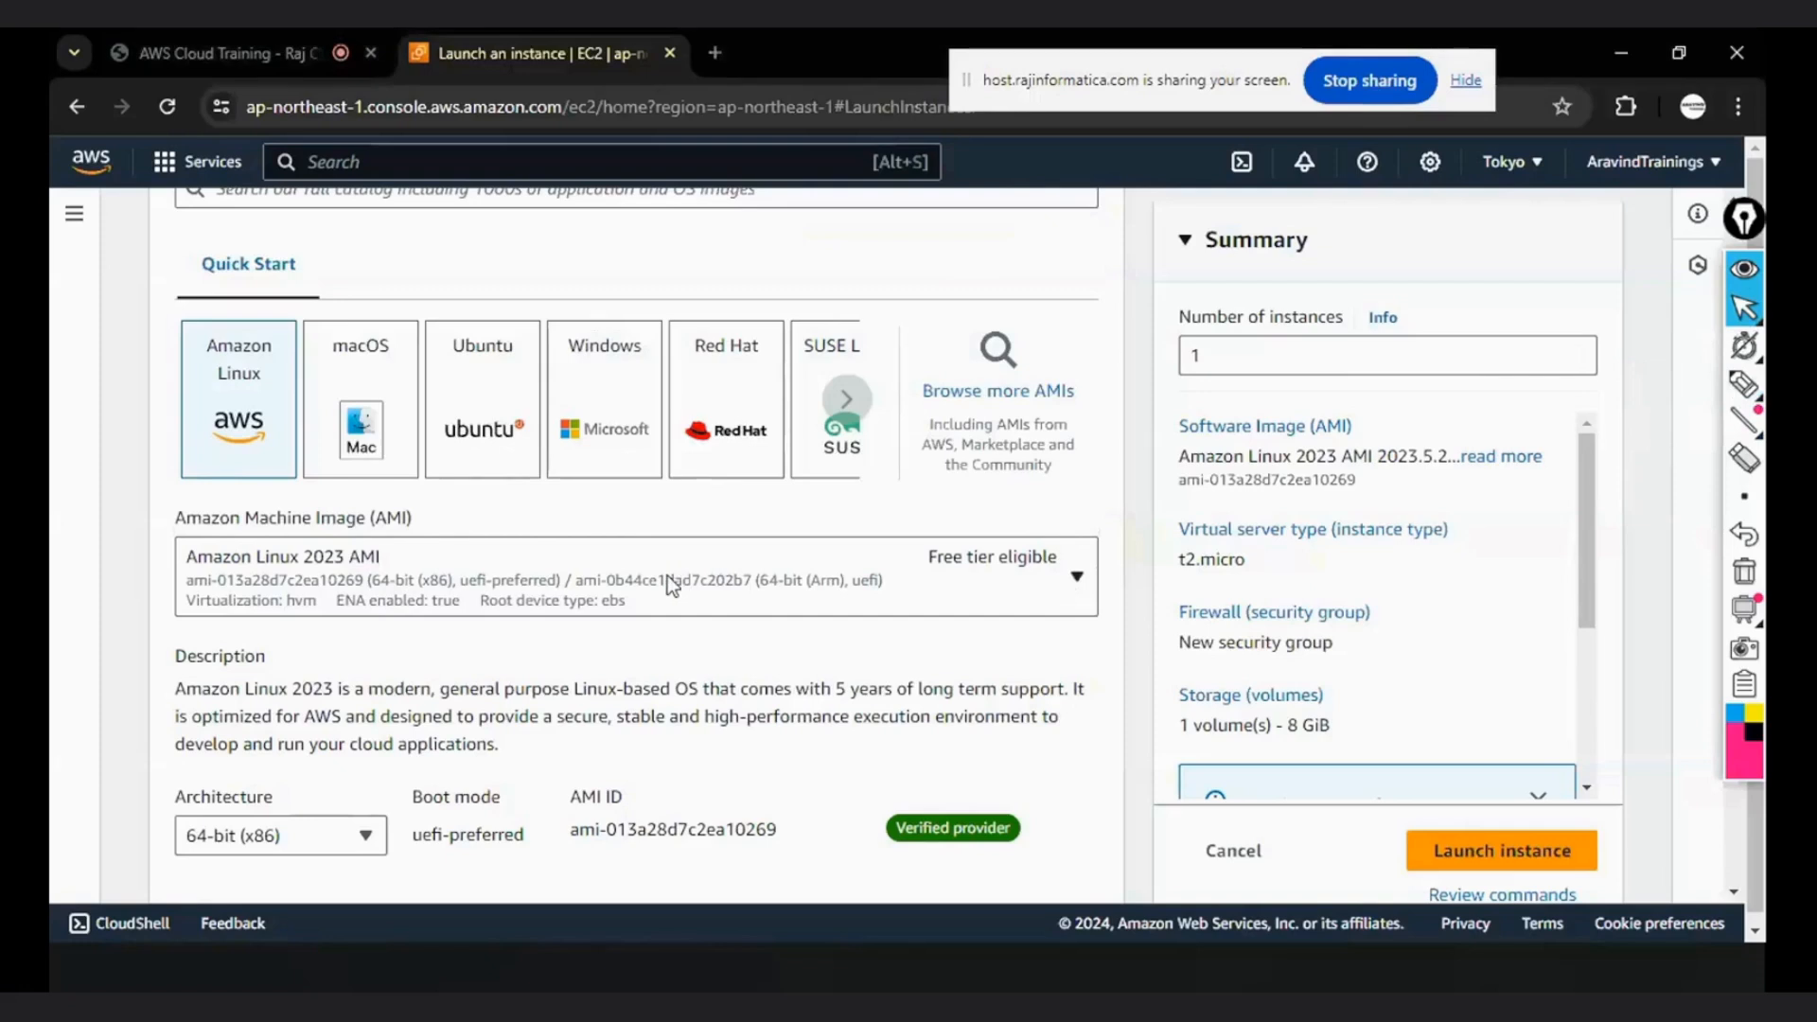
pyautogui.click(632, 568)
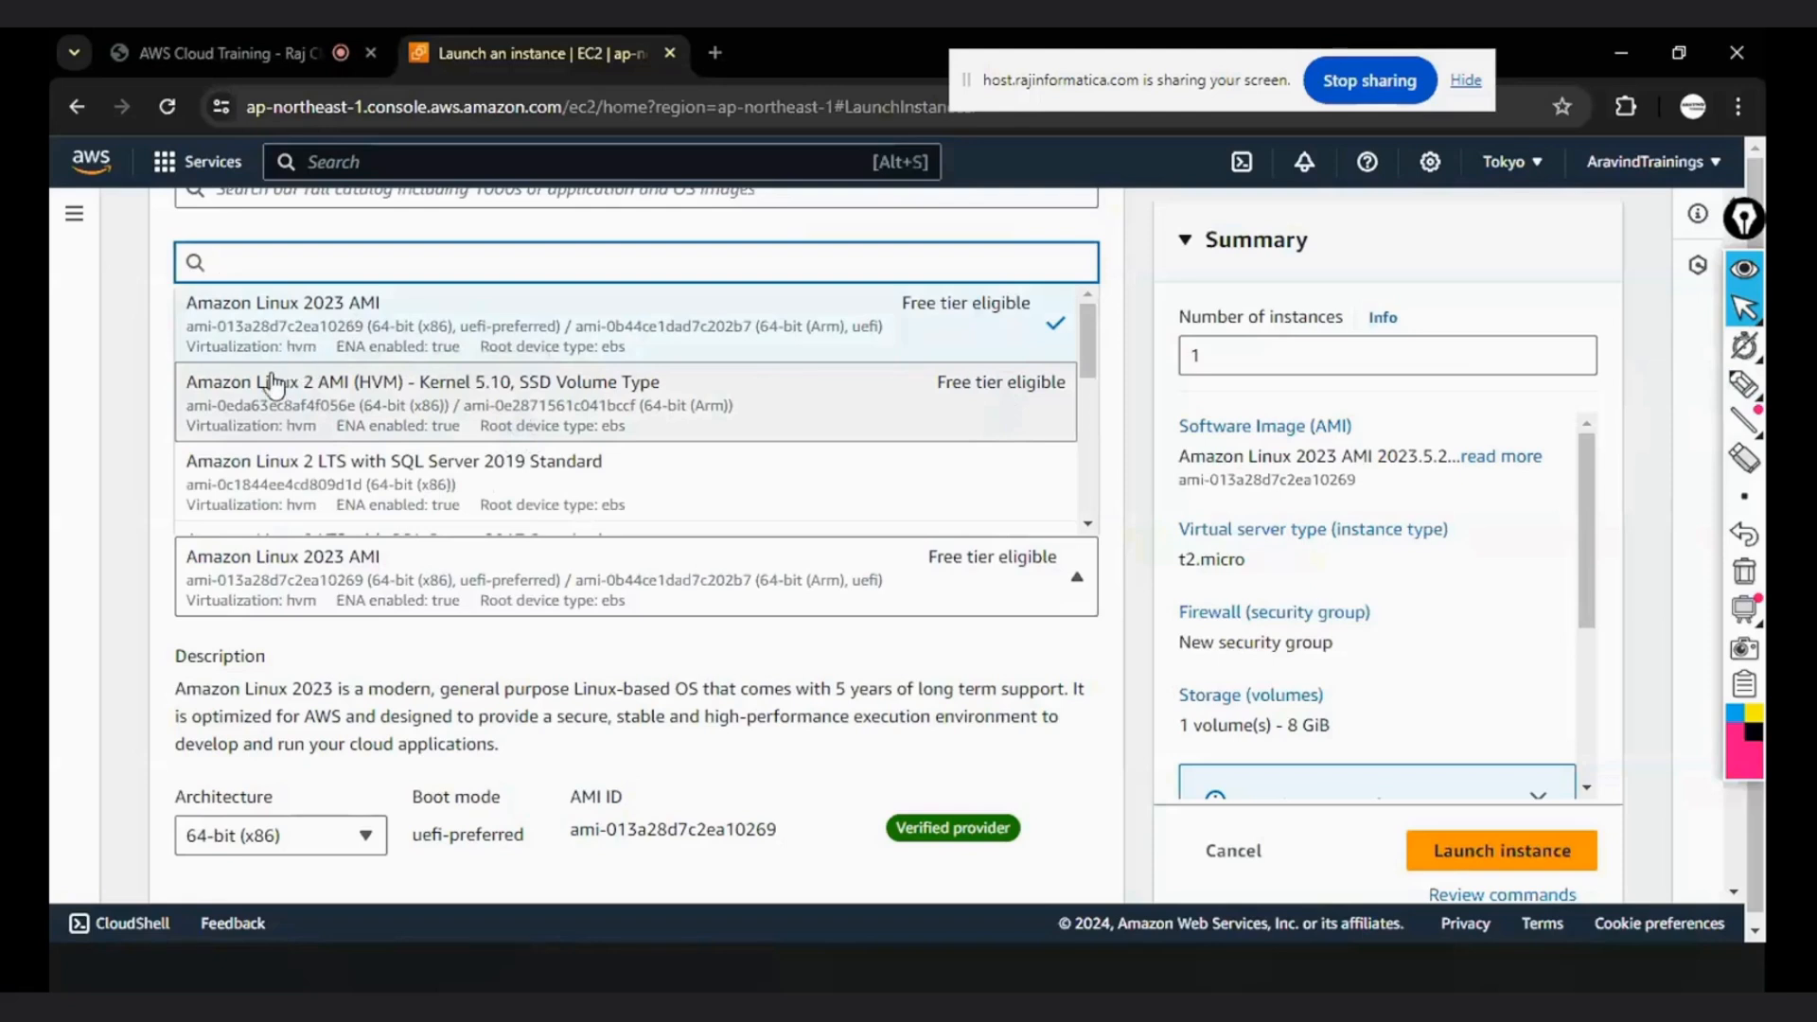
pyautogui.click(309, 443)
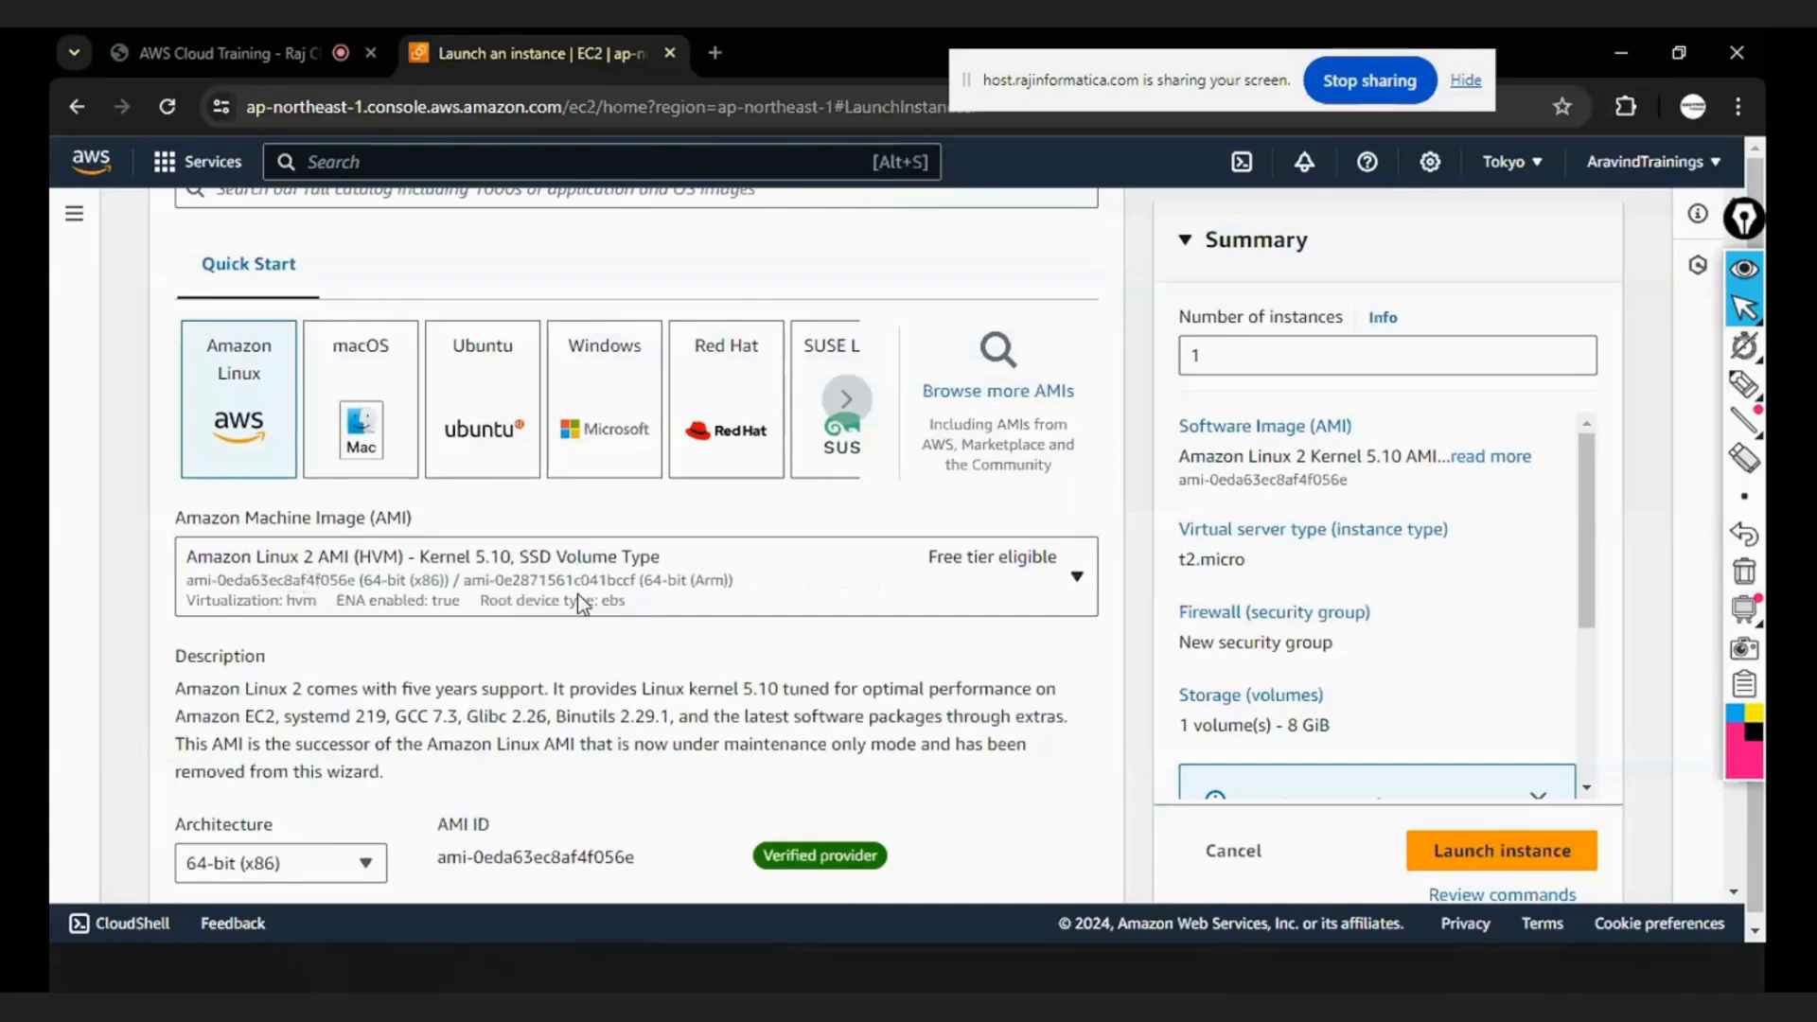
# - Switch to OneNote, handwrite "AmazonLinux2" in green beside Amazon Machine Image, and add the item number "3)" in black below
pyautogui.press('super+d')
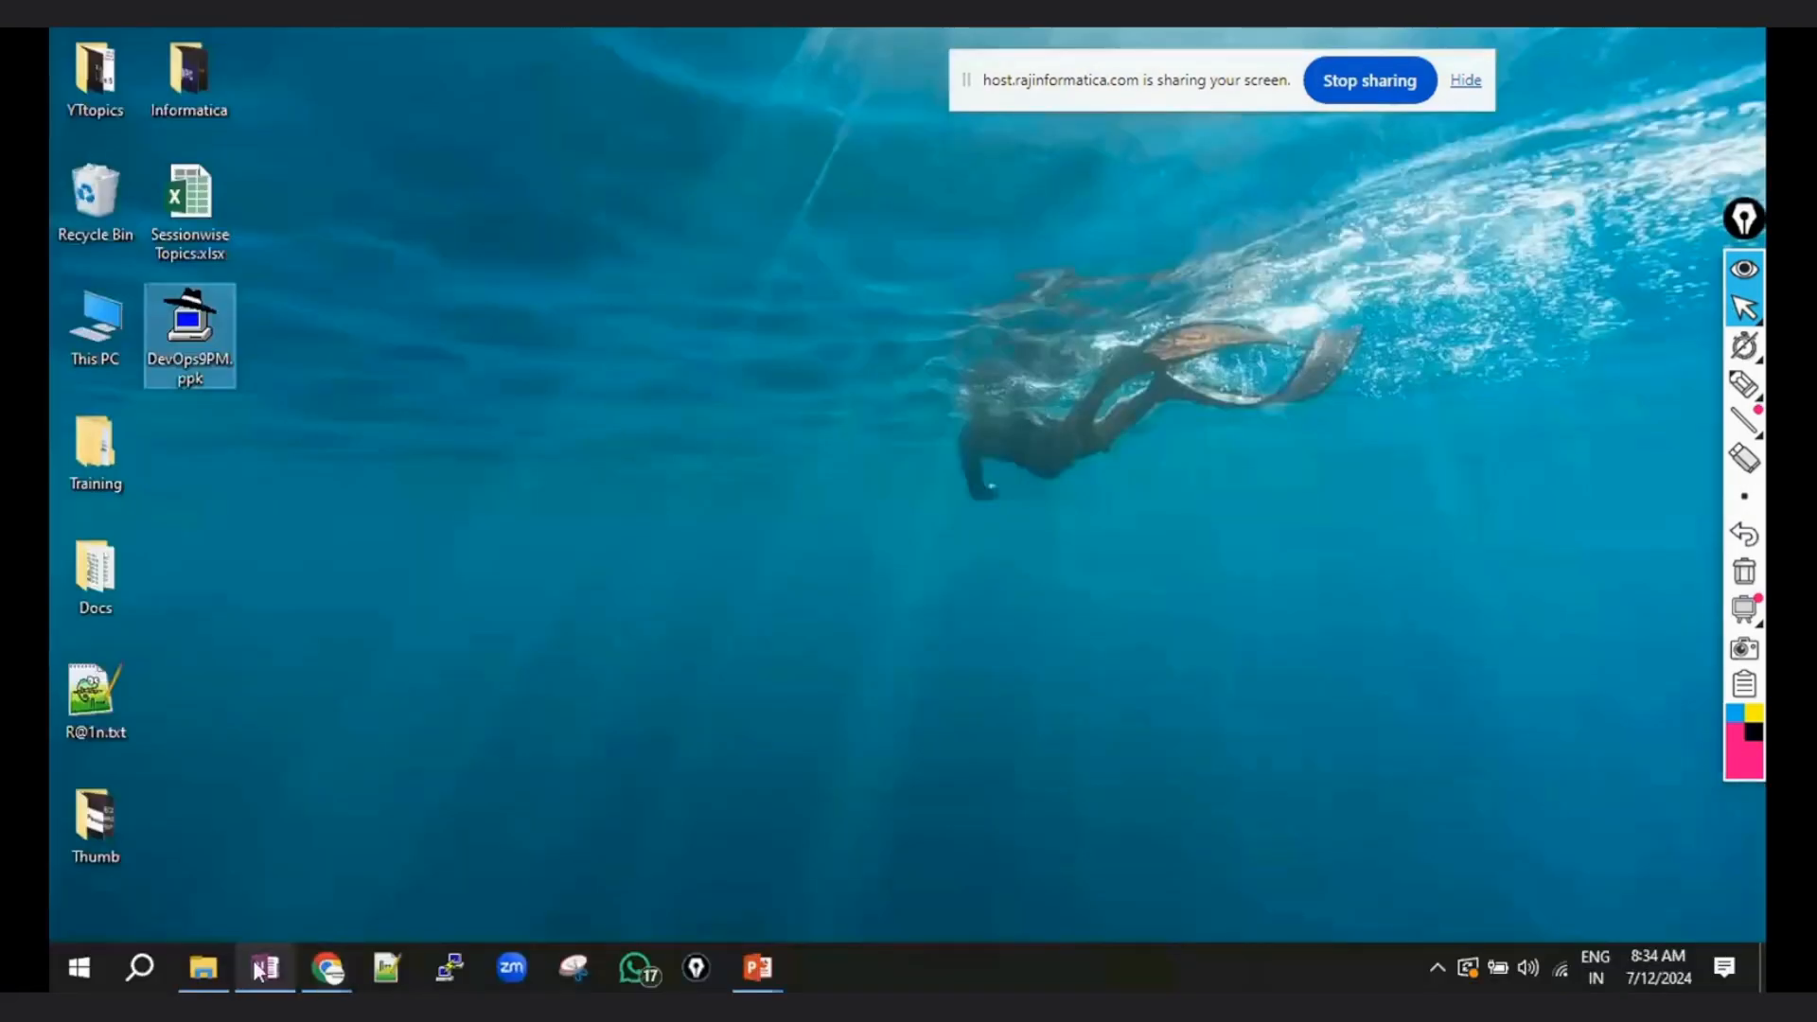
pyautogui.click(265, 967)
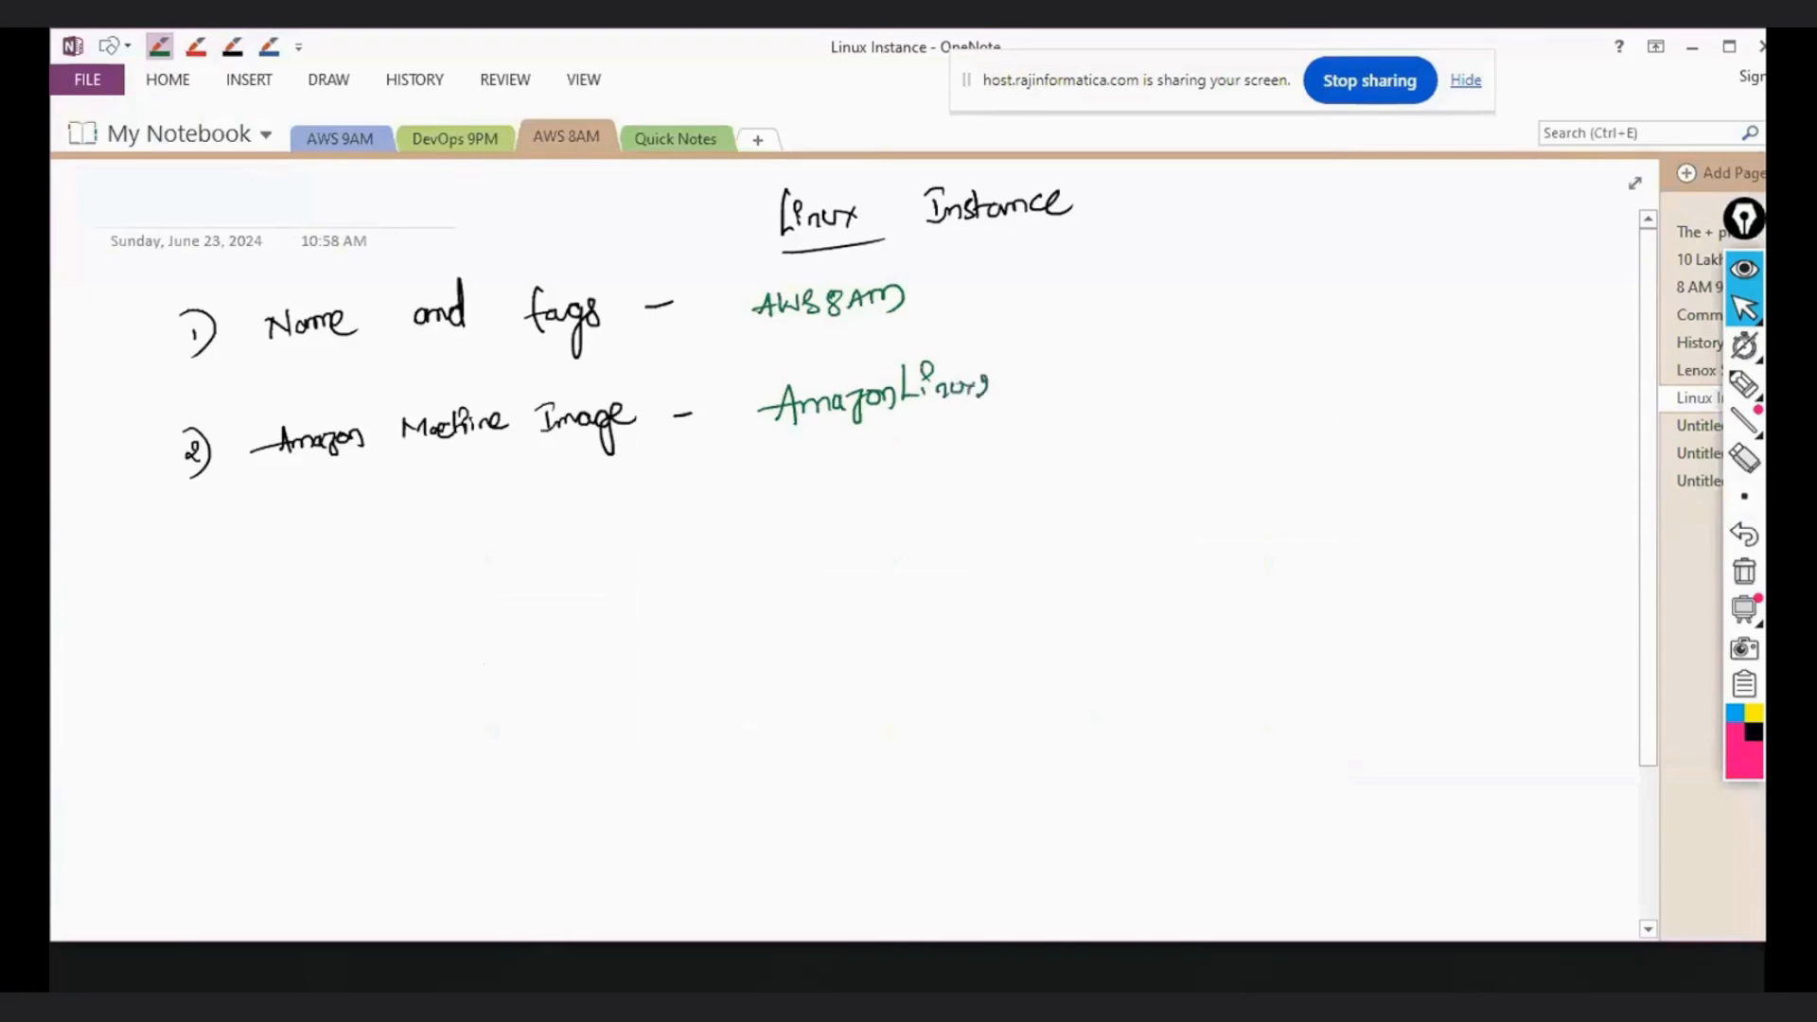
pyautogui.click(232, 45)
pyautogui.moveTo(199, 542); pyautogui.dragTo(201, 557)
pyautogui.moveTo(187, 520); pyautogui.dragTo(200, 597)
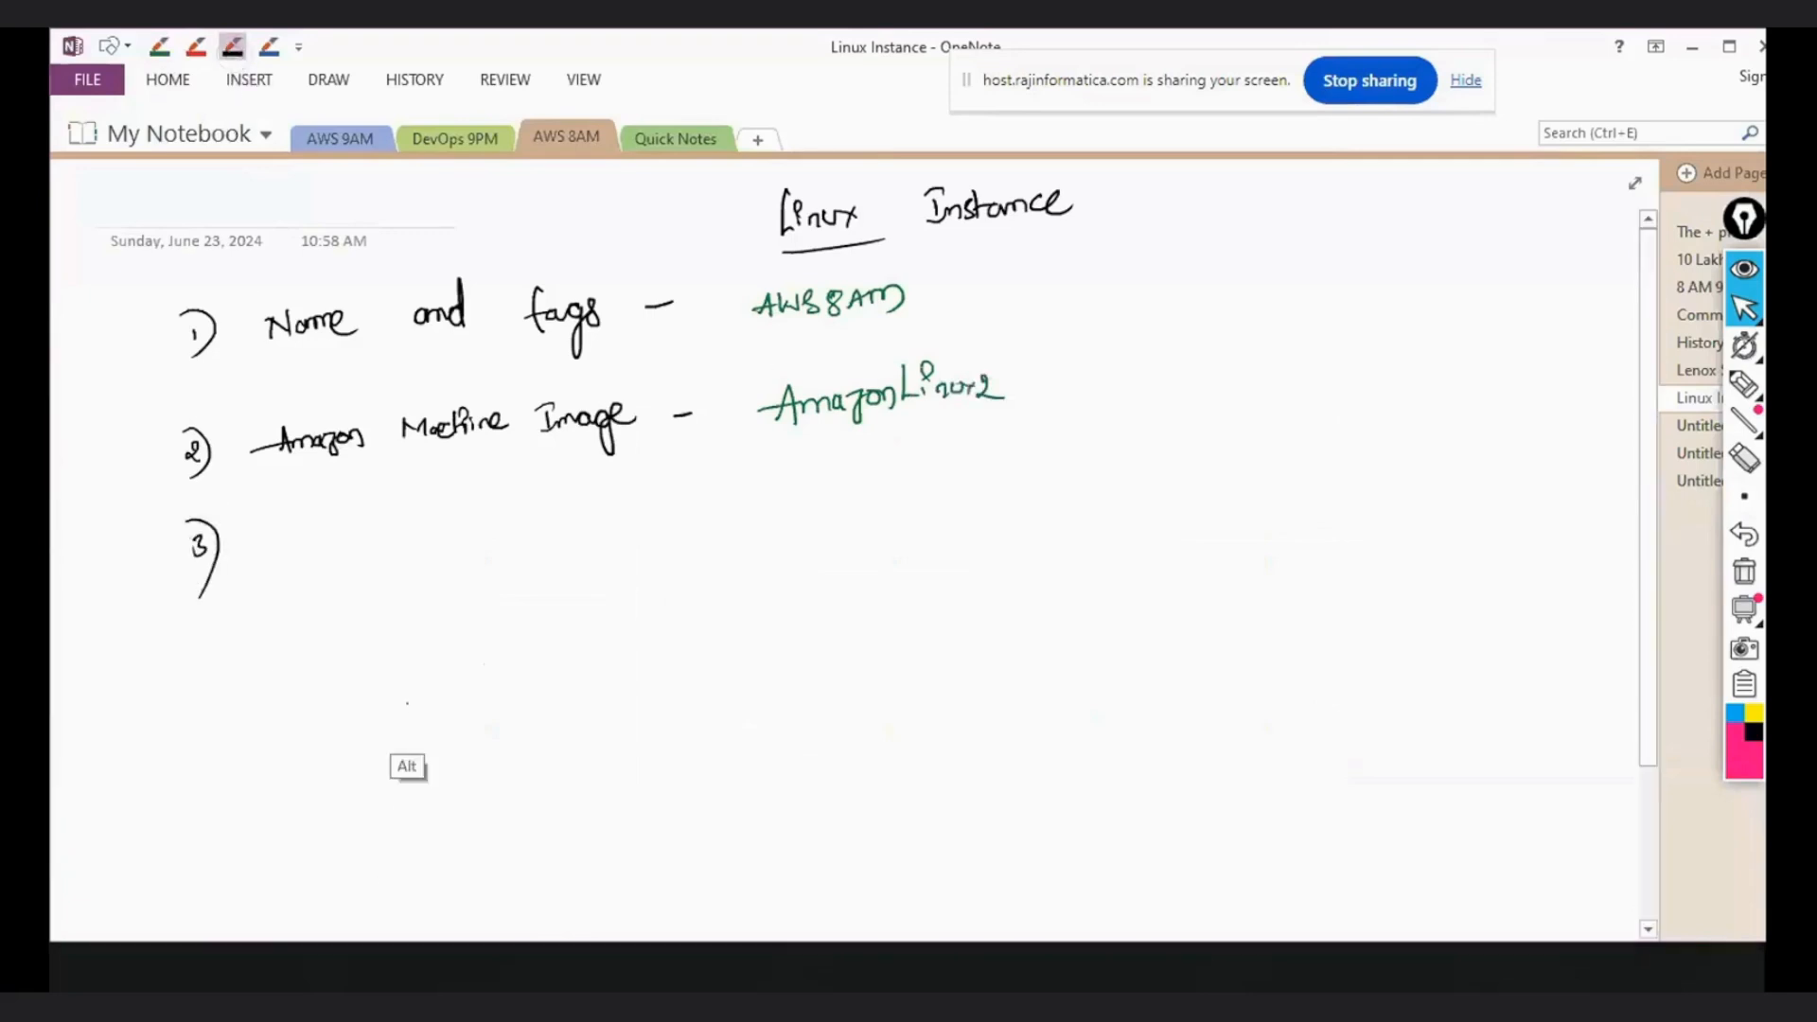
# - Switch back to Chrome and examine the specifications and pricing of the t2 and t3 options in the Instance type section
pyautogui.hotkey('alt', 'Tab')
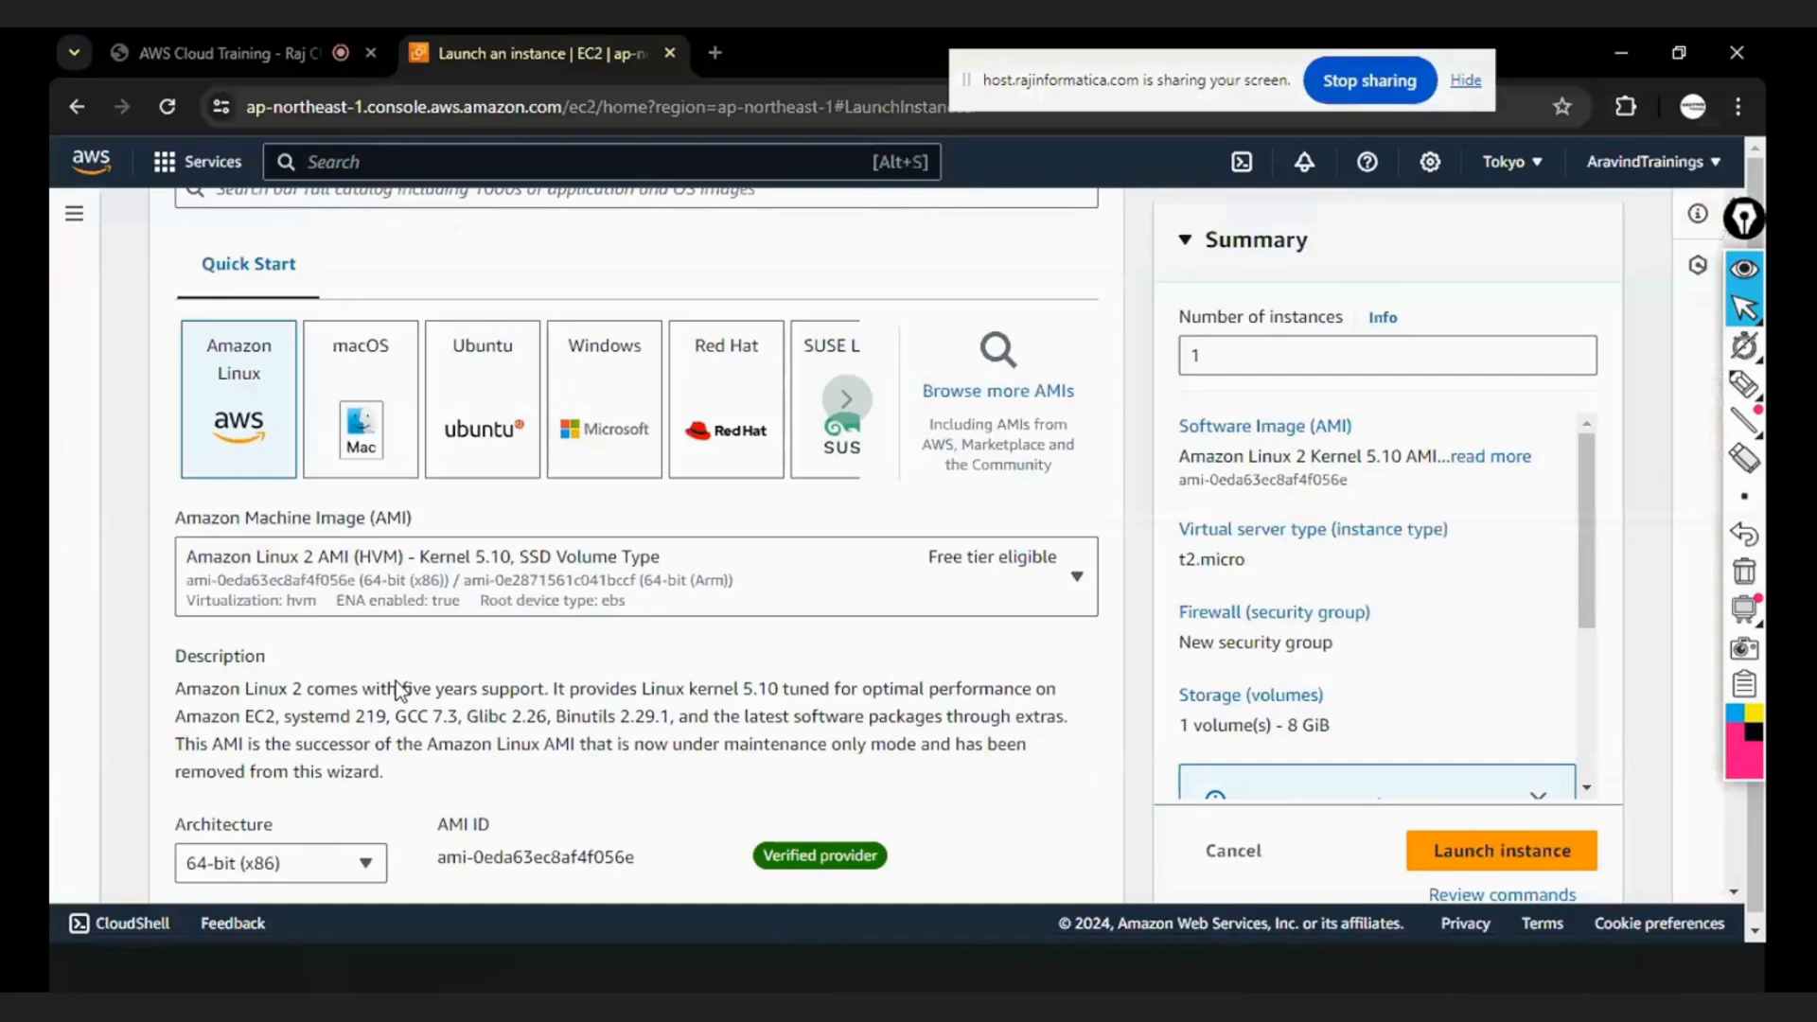
pyautogui.scroll(-2, 582, 656)
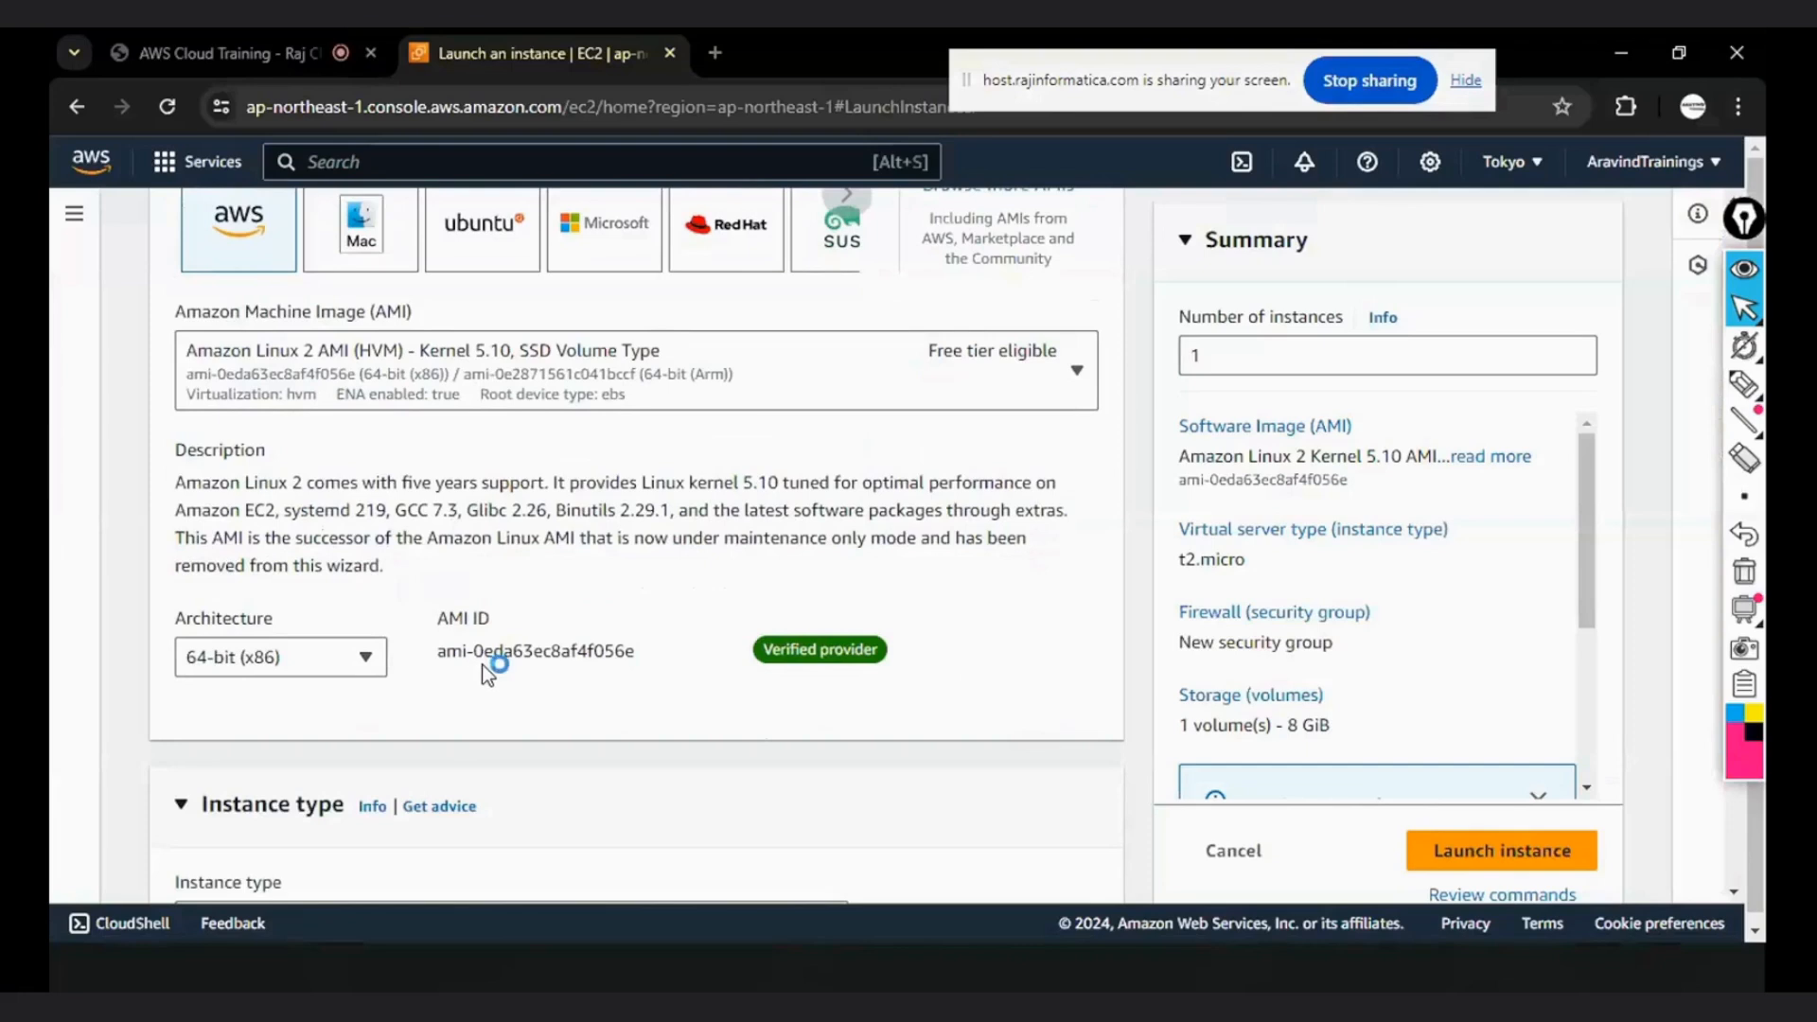
pyautogui.scroll(-5, 530, 697)
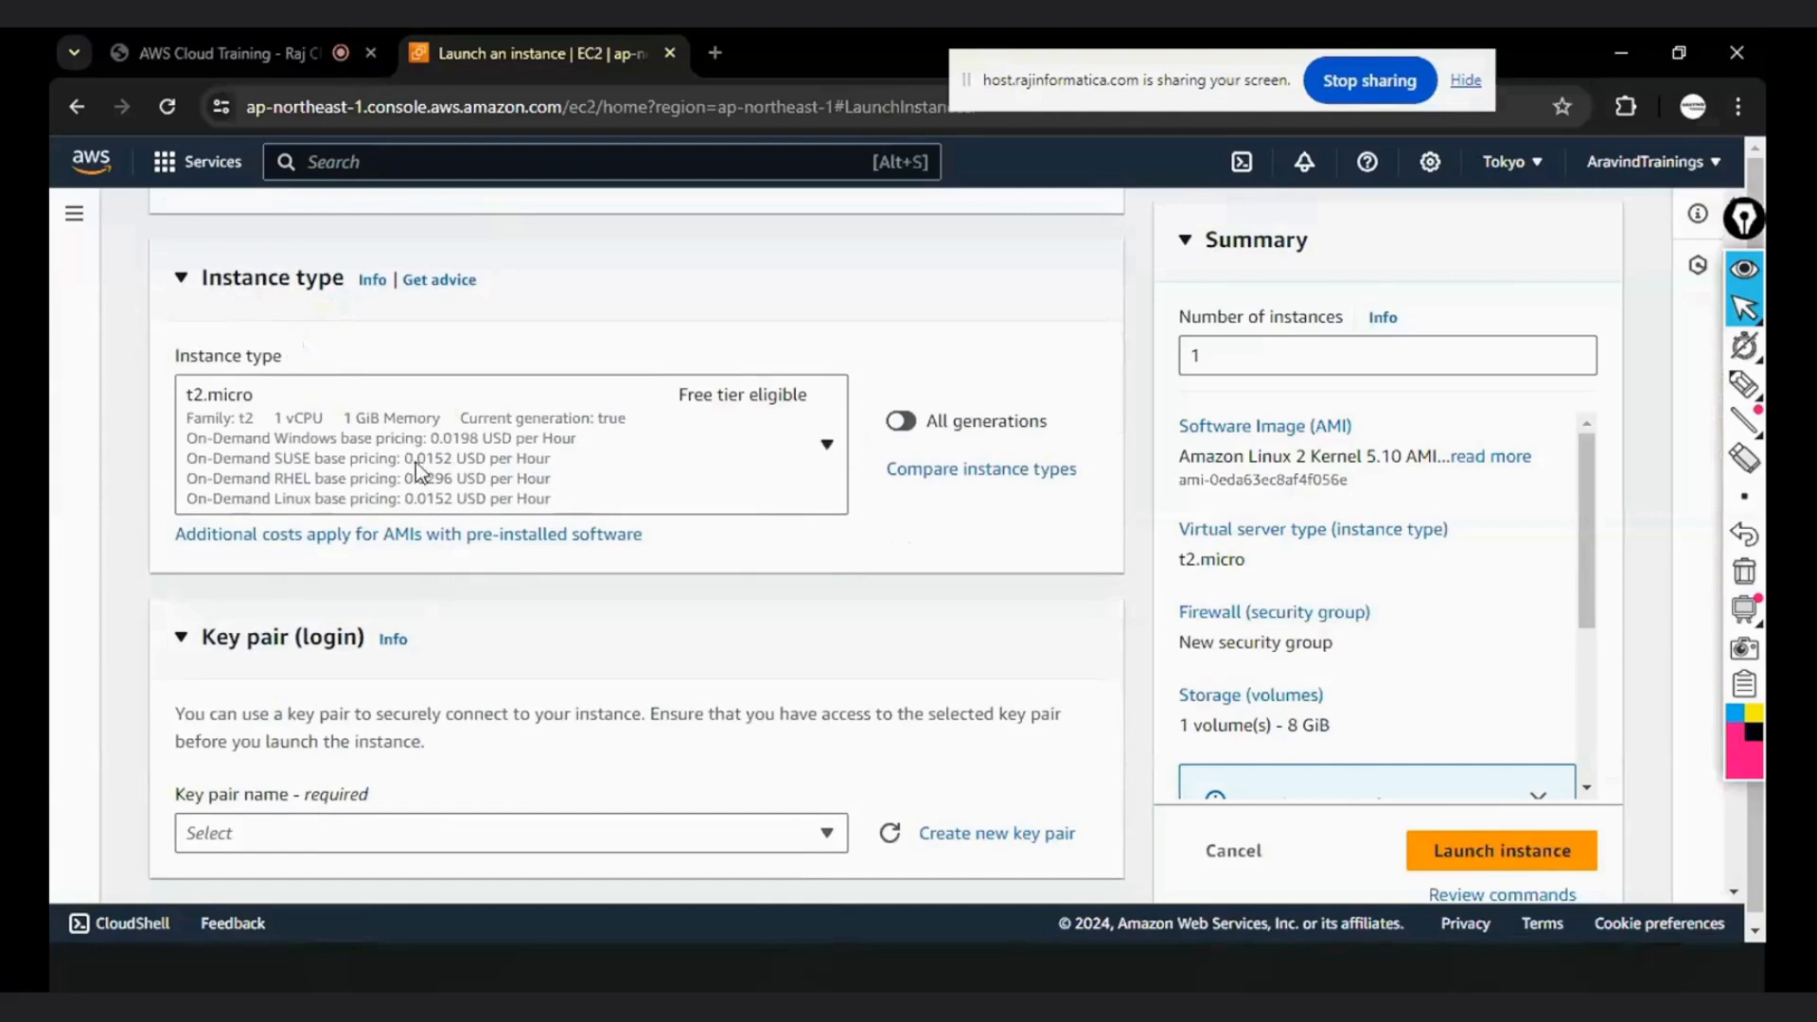
pyautogui.click(805, 441)
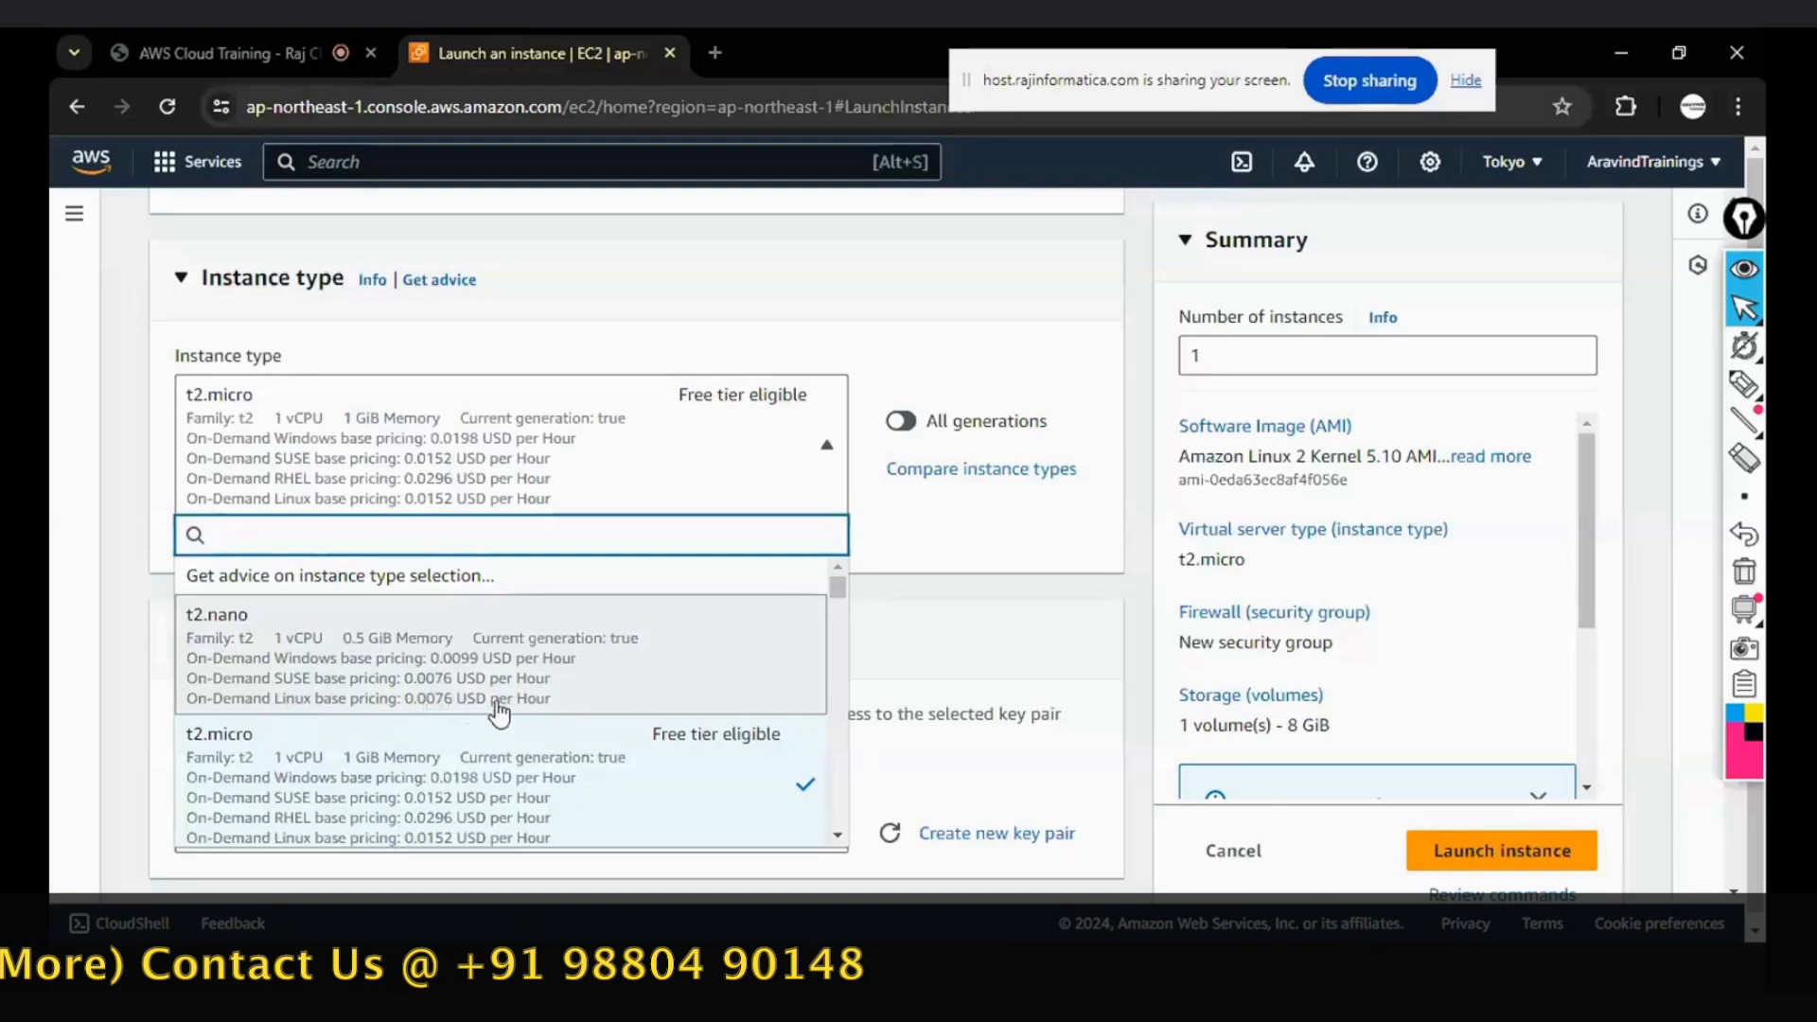
pyautogui.scroll(-1, 528, 702)
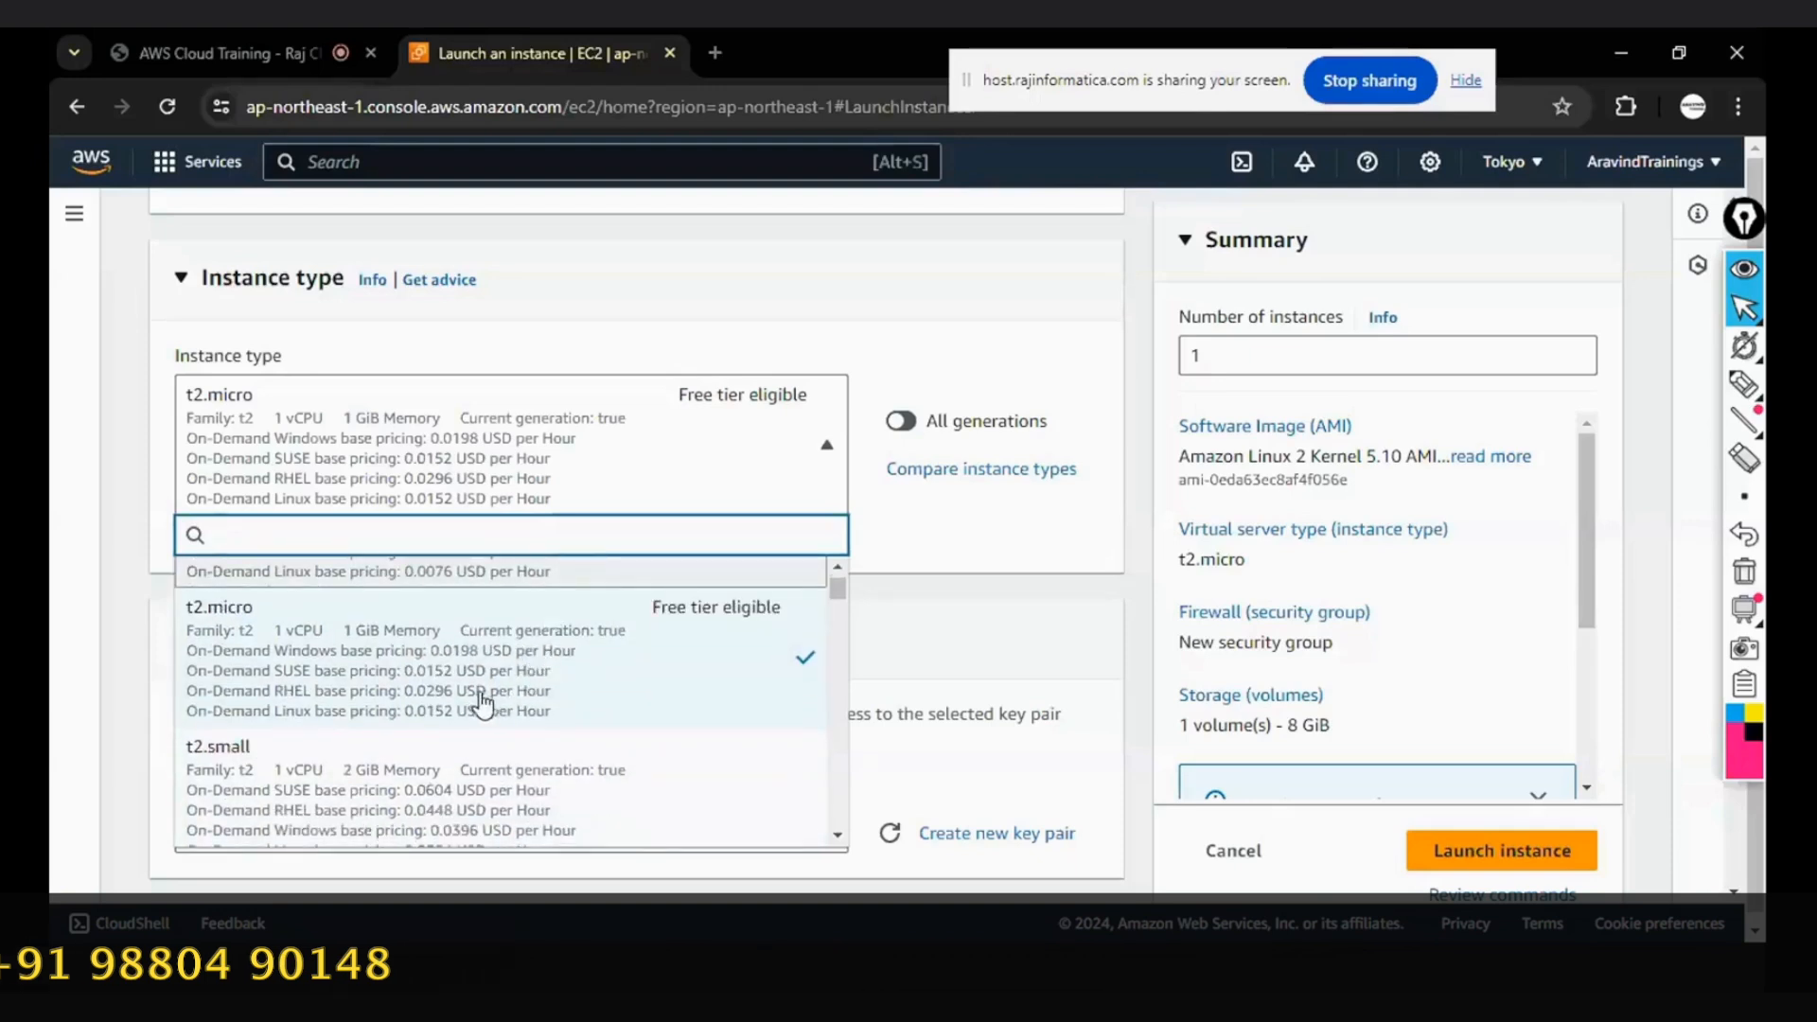
pyautogui.scroll(-1, 312, 663)
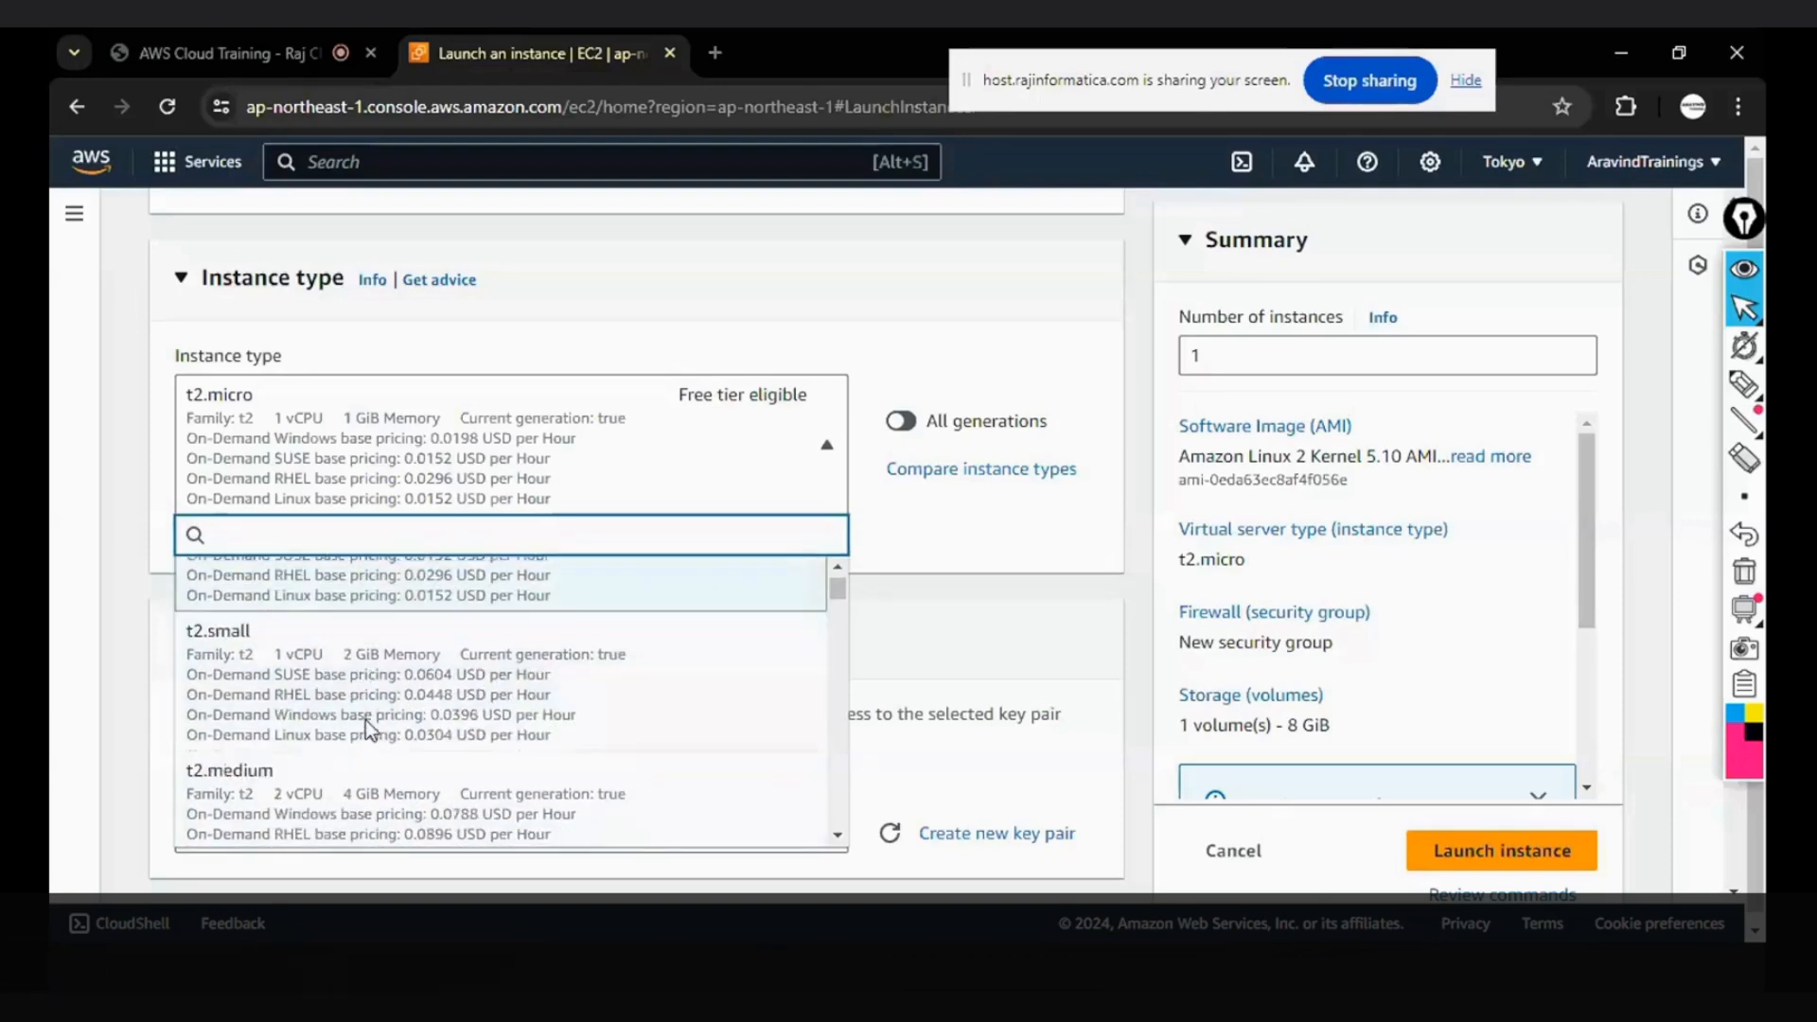
pyautogui.scroll(-1, 373, 718)
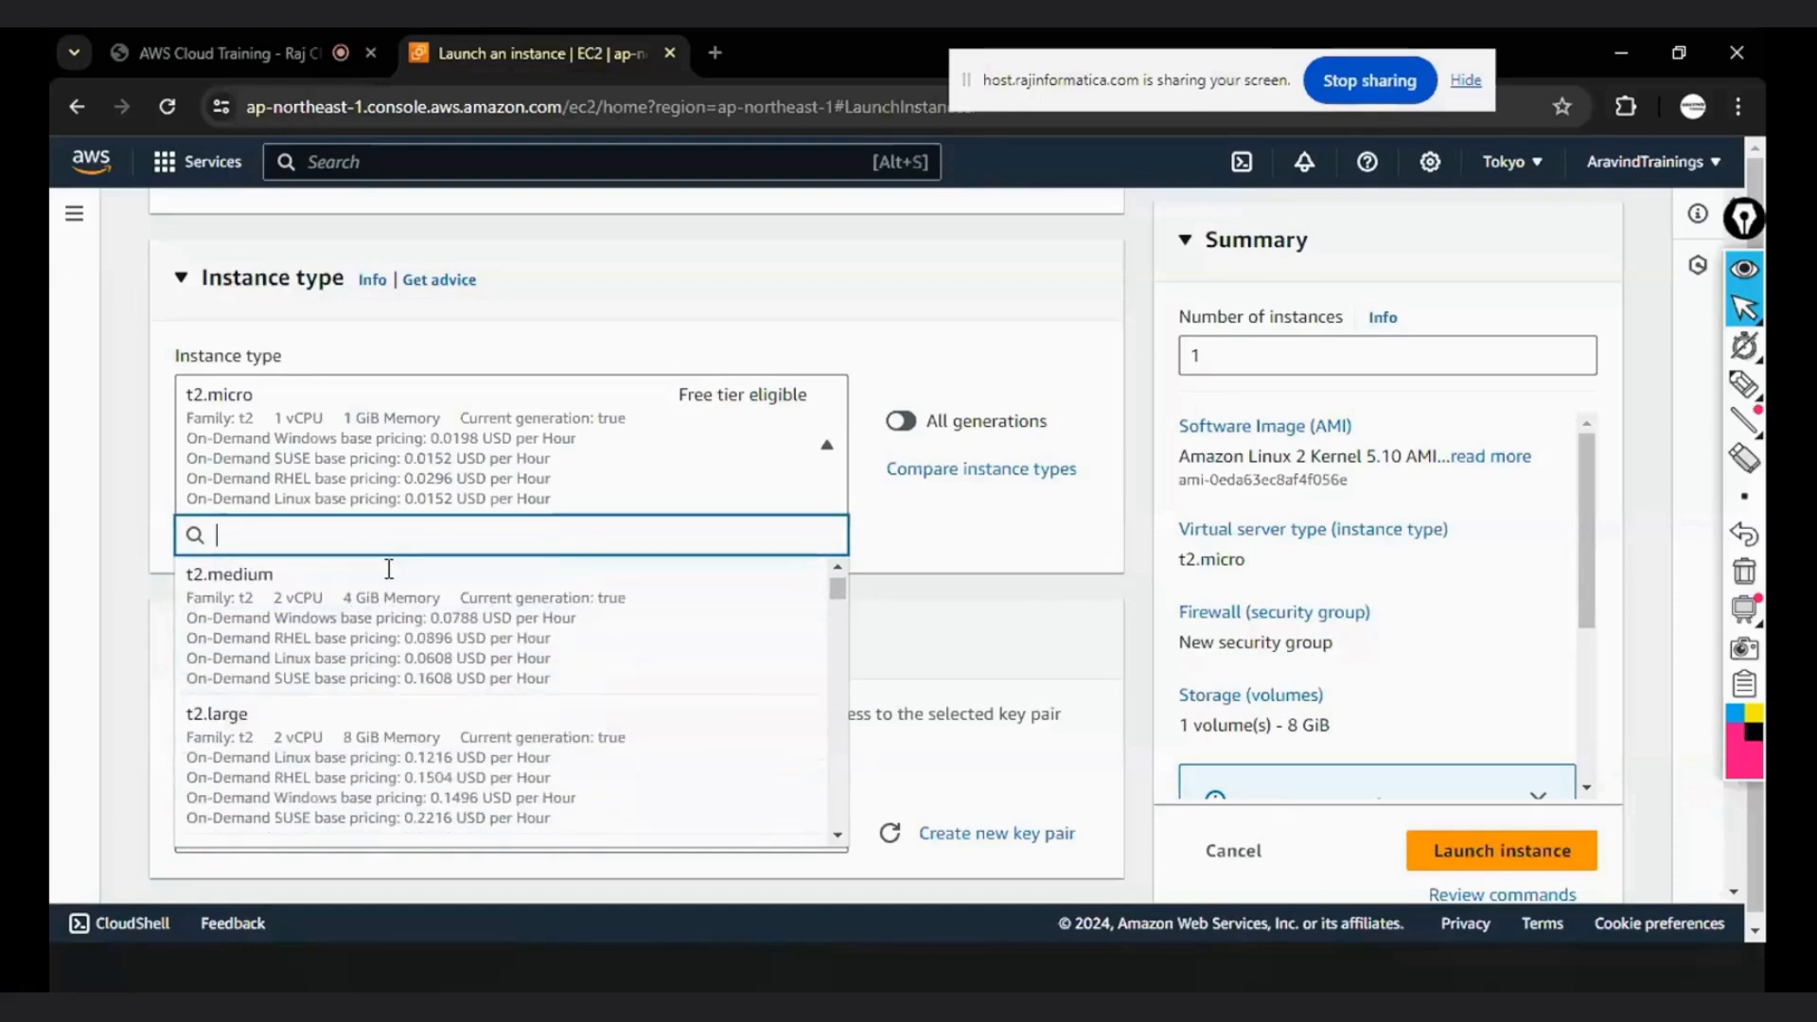
pyautogui.scroll(-1, 288, 637)
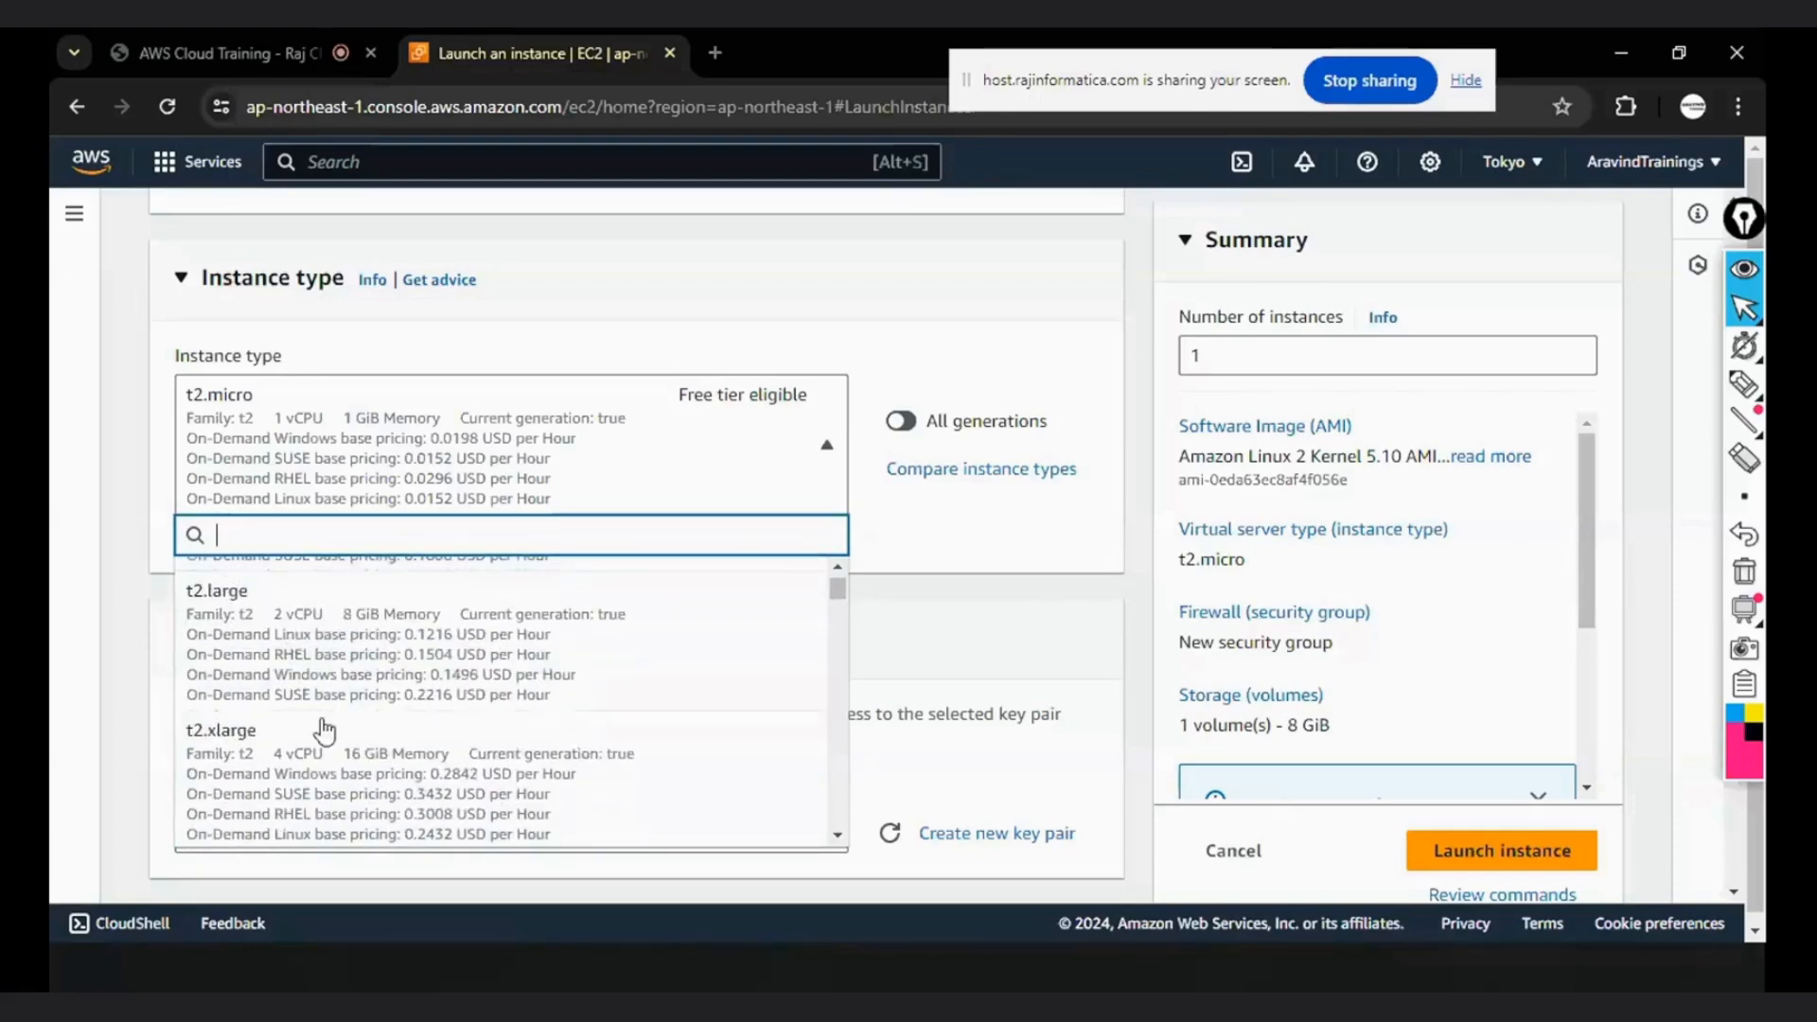
pyautogui.scroll(-1, 379, 757)
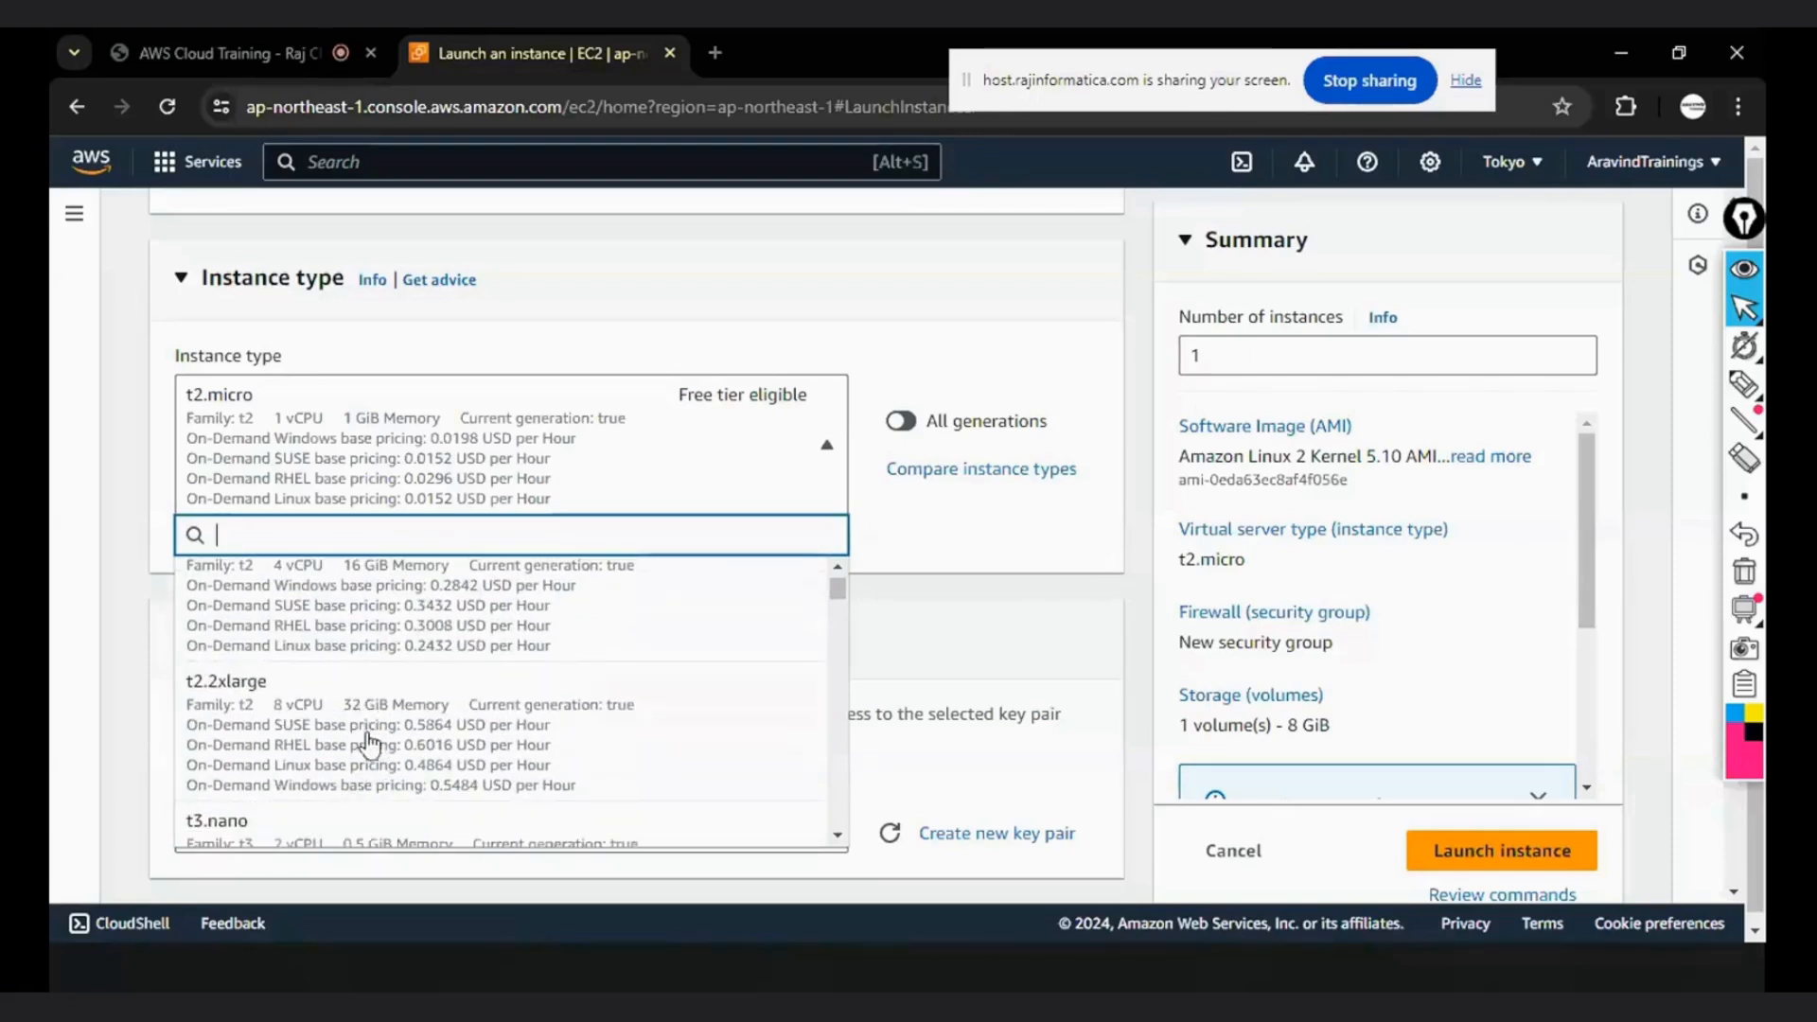
pyautogui.scroll(-1, 365, 738)
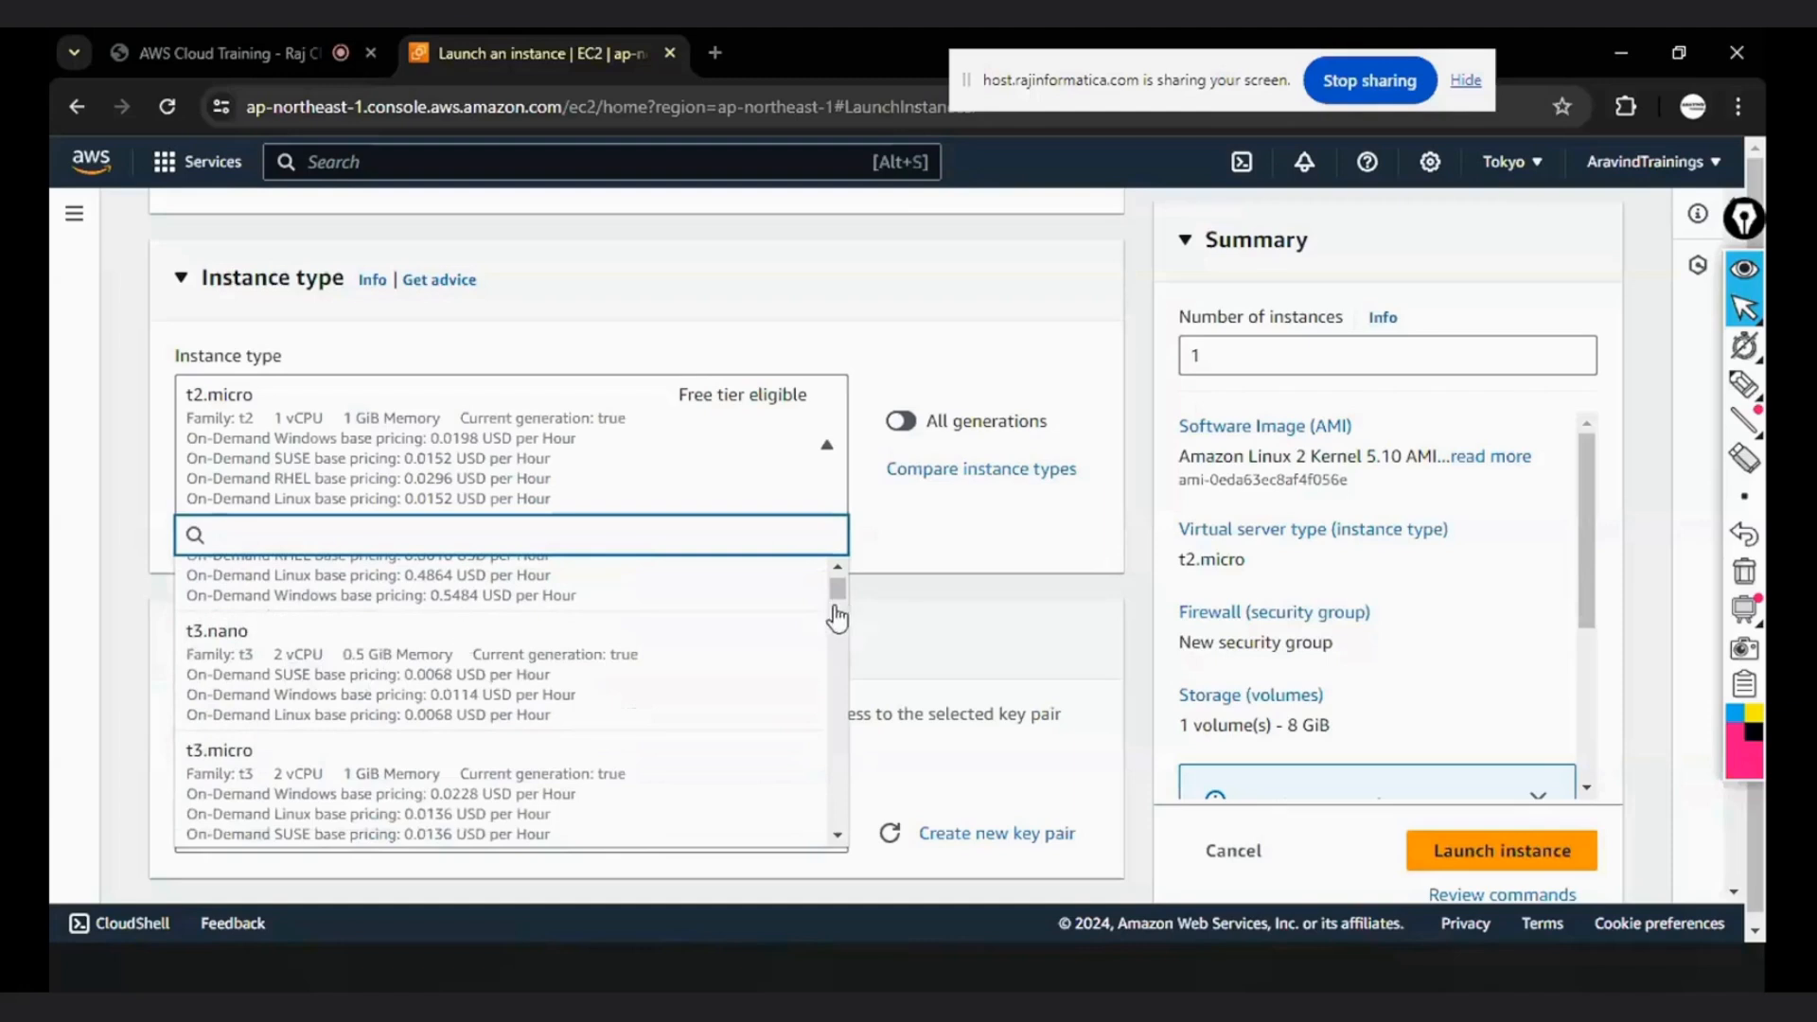
pyautogui.scroll(1, 837, 588)
pyautogui.scroll(-1, 836, 587)
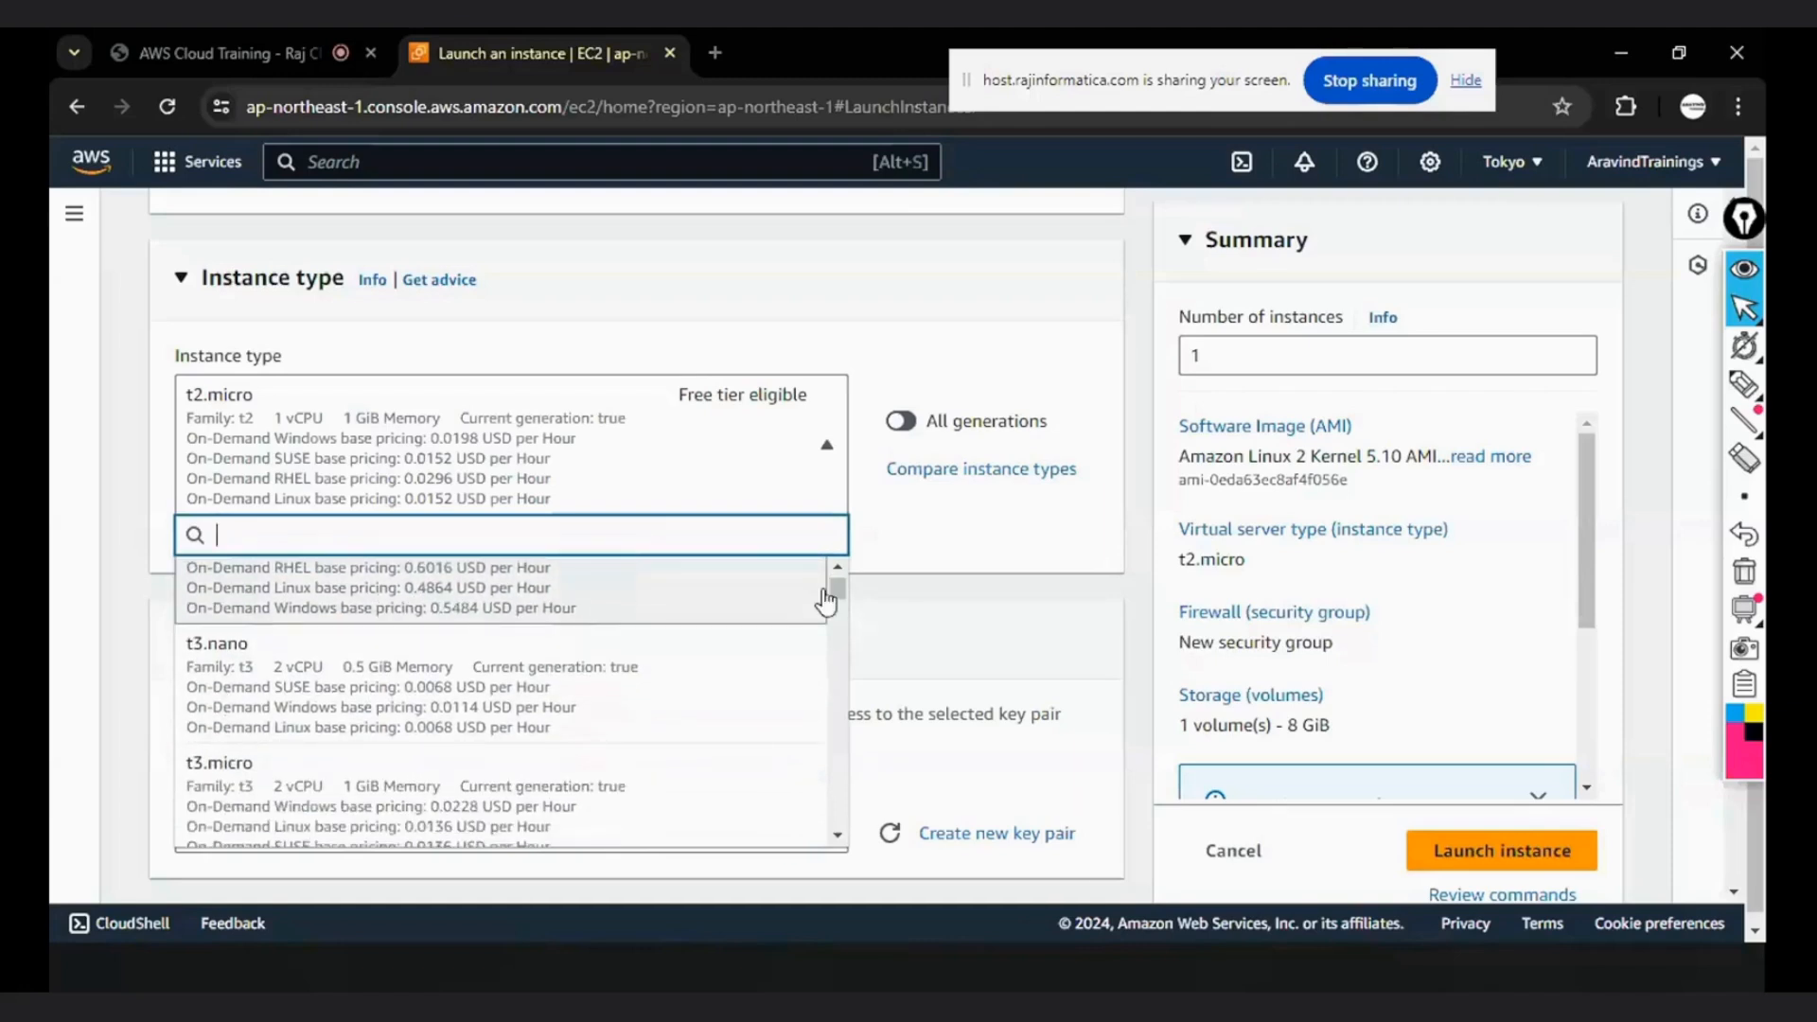
# - Examine the larger instance types further down the list, including the i4i, z1d and x2iezn families
pyautogui.moveTo(838, 590); pyautogui.dragTo(837, 665)
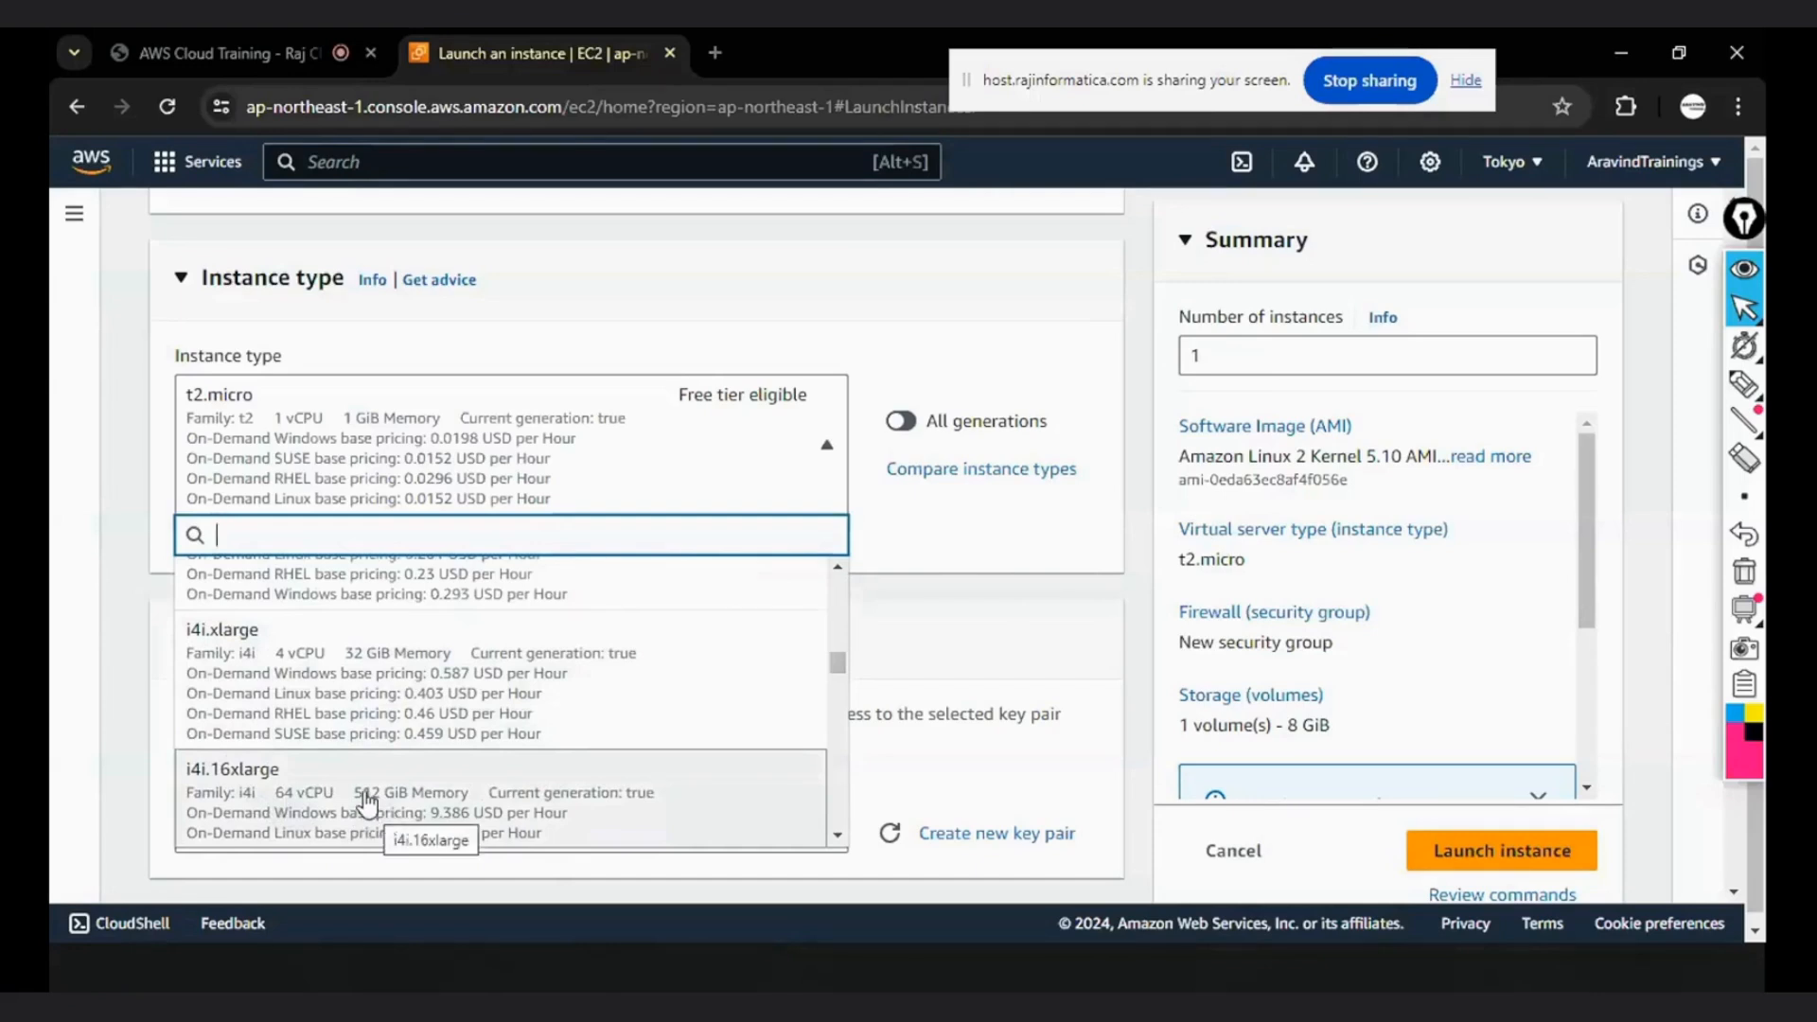
pyautogui.moveTo(838, 664); pyautogui.dragTo(838, 813)
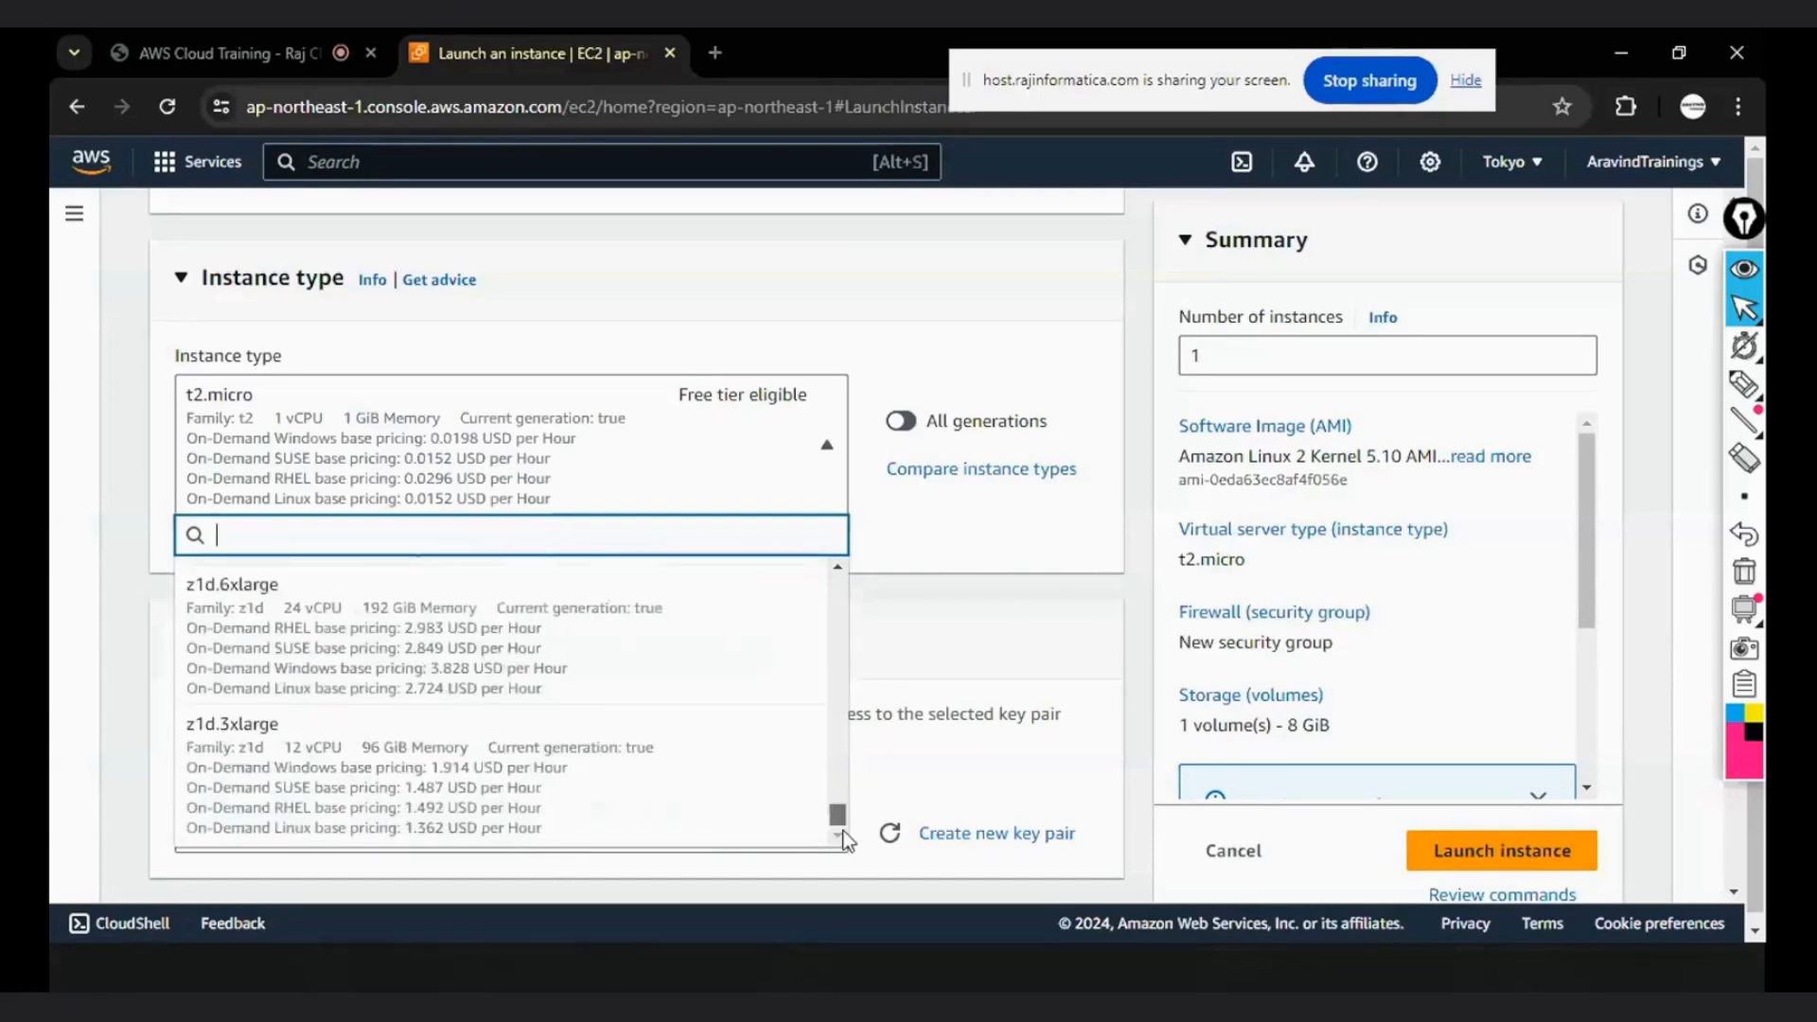
pyautogui.scroll(3, 459, 706)
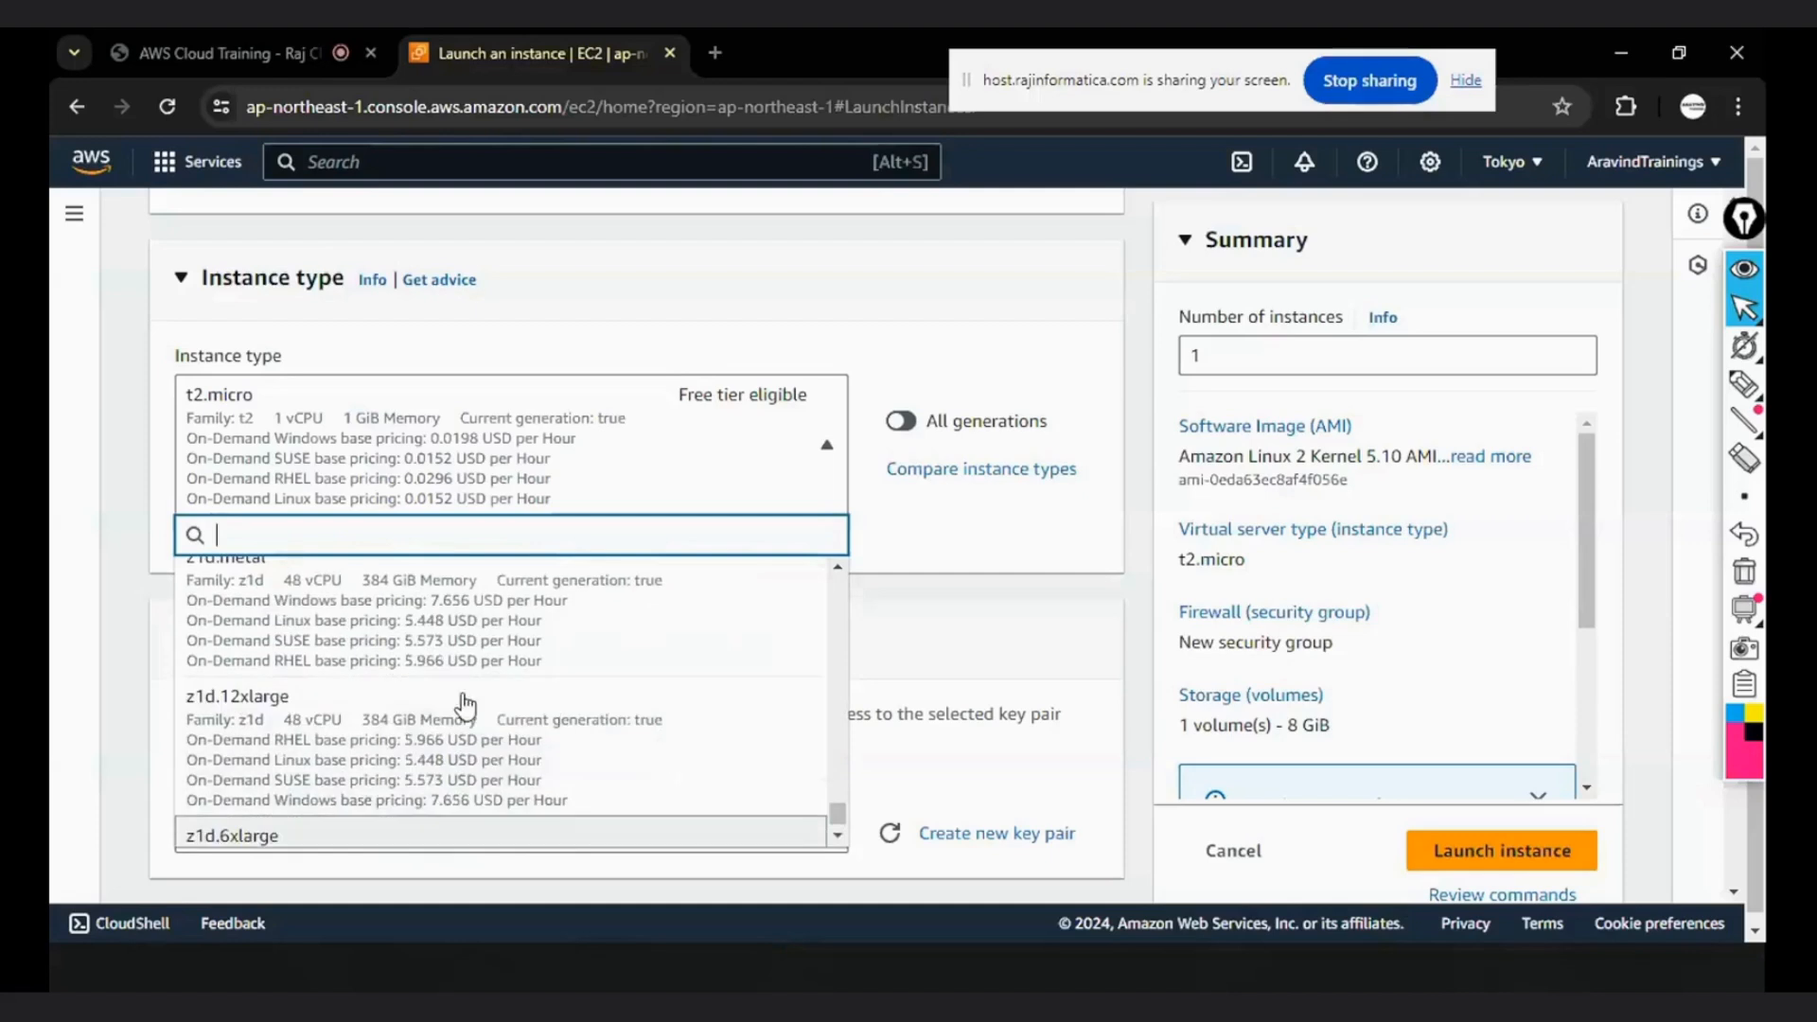
pyautogui.scroll(5, 426, 643)
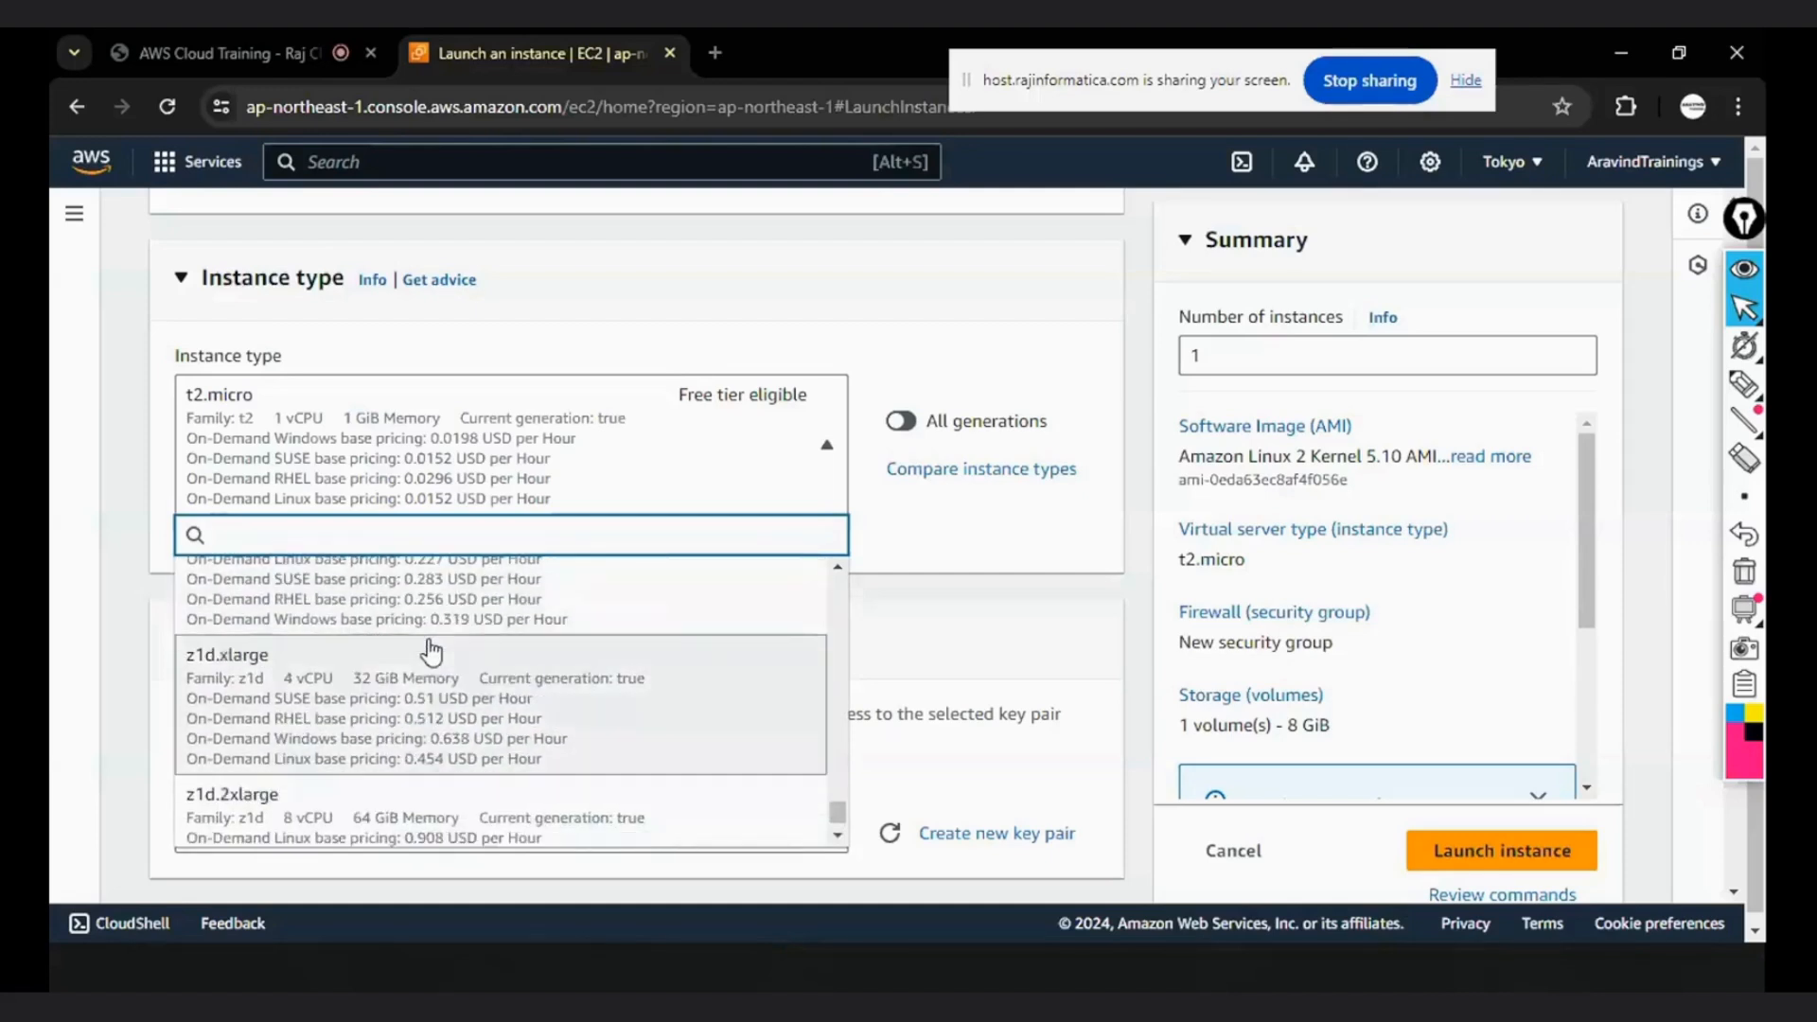
pyautogui.scroll(4, 426, 663)
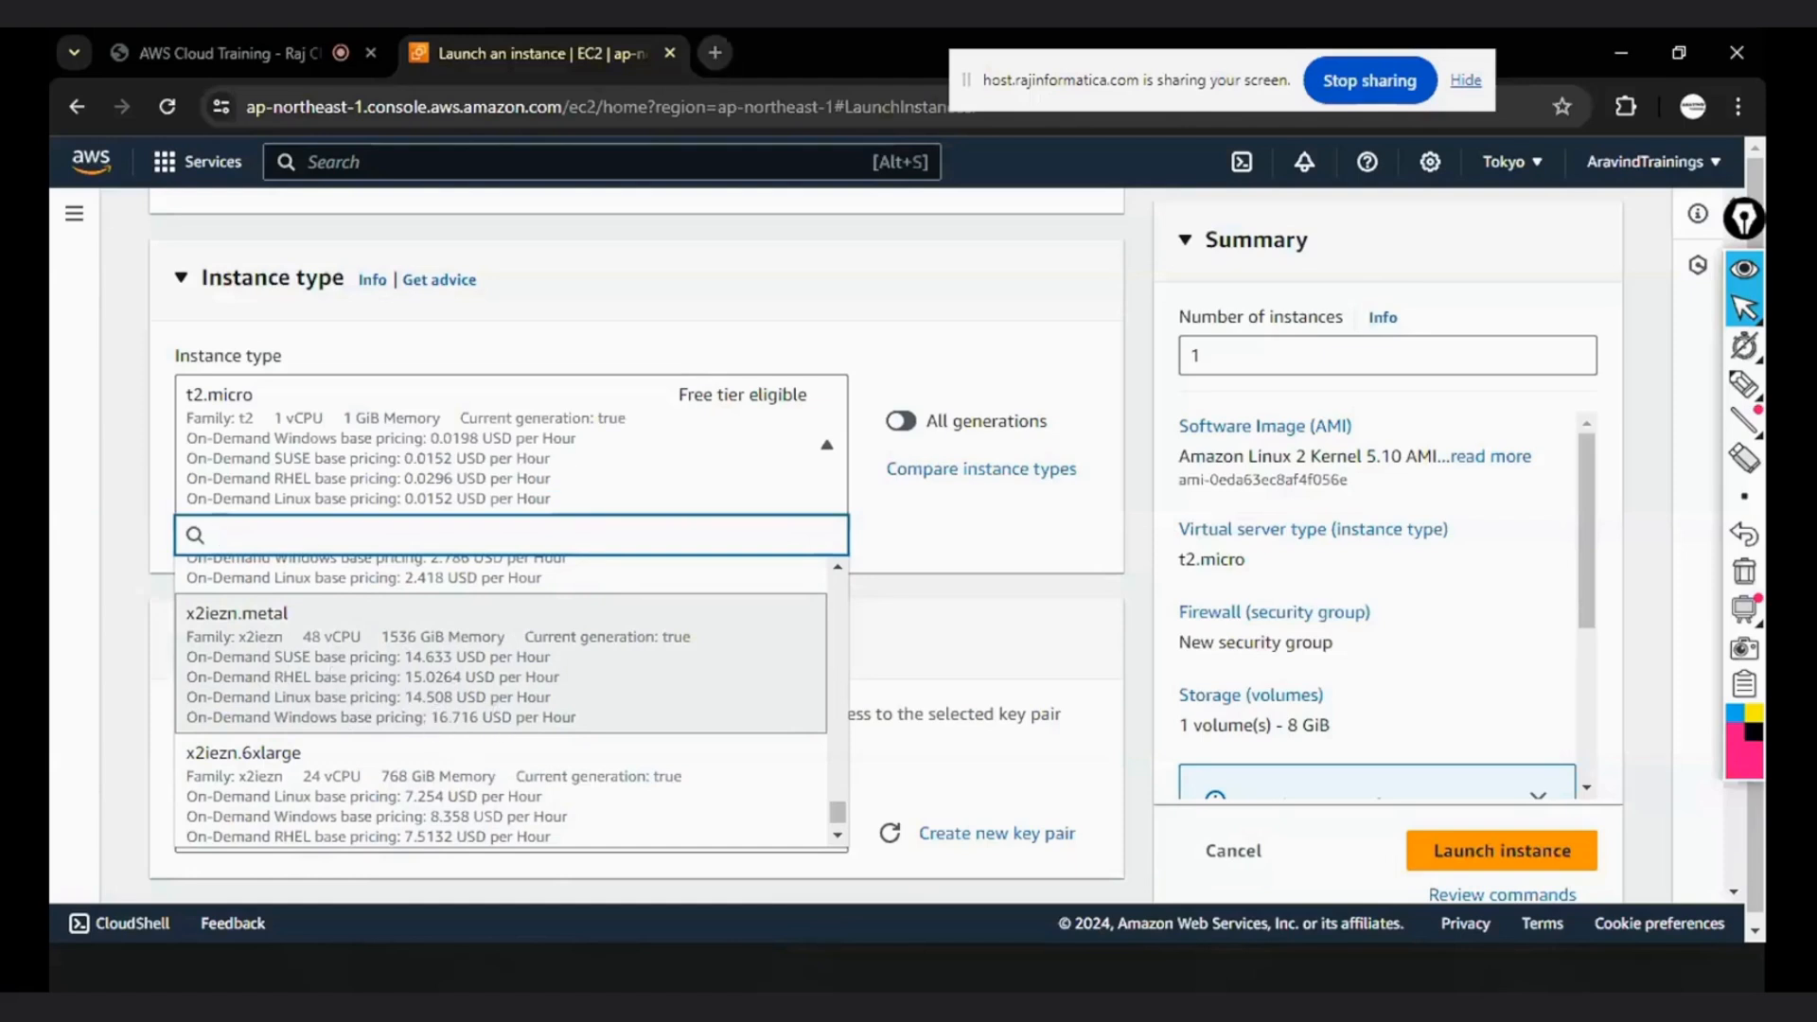
# - Switch to the EC2 Instance types slide in PowerPoint and open the Windows Calculator over it
pyautogui.click(718, 55)
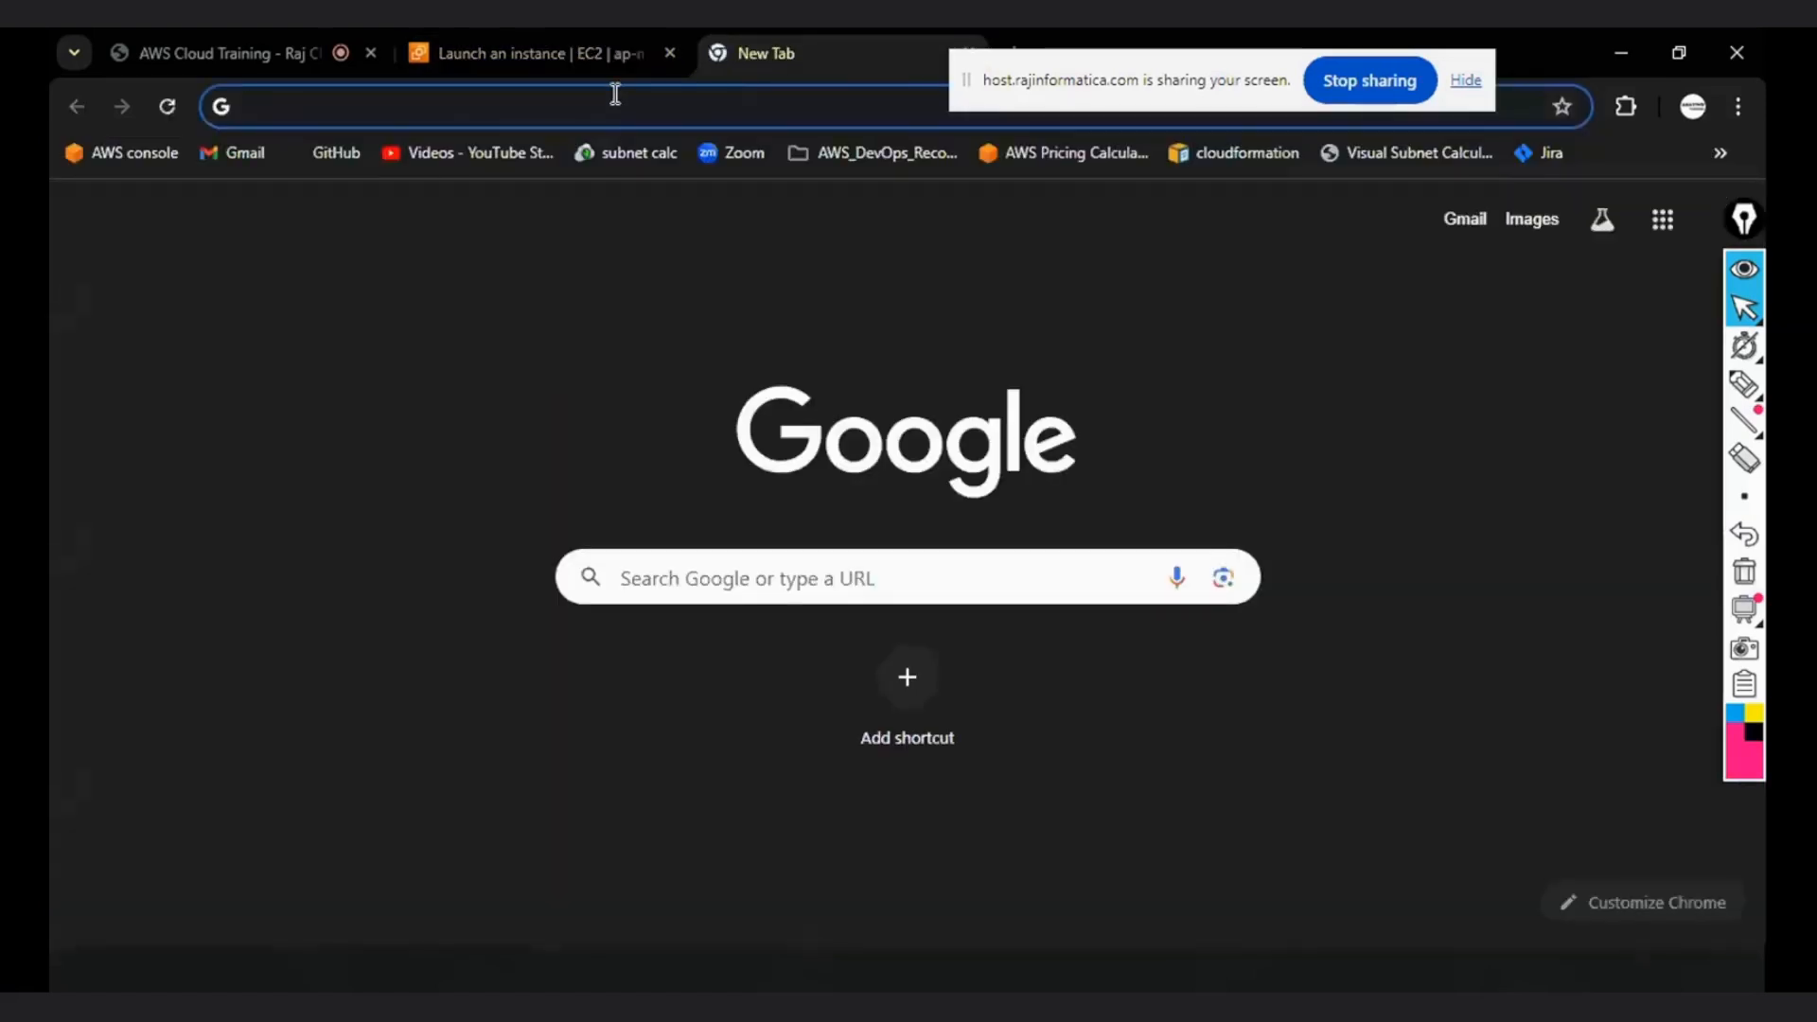
pyautogui.hotkey('alt', 'Tab')
pyautogui.press('super+d')
pyautogui.click(150, 972)
pyautogui.write('calcu')
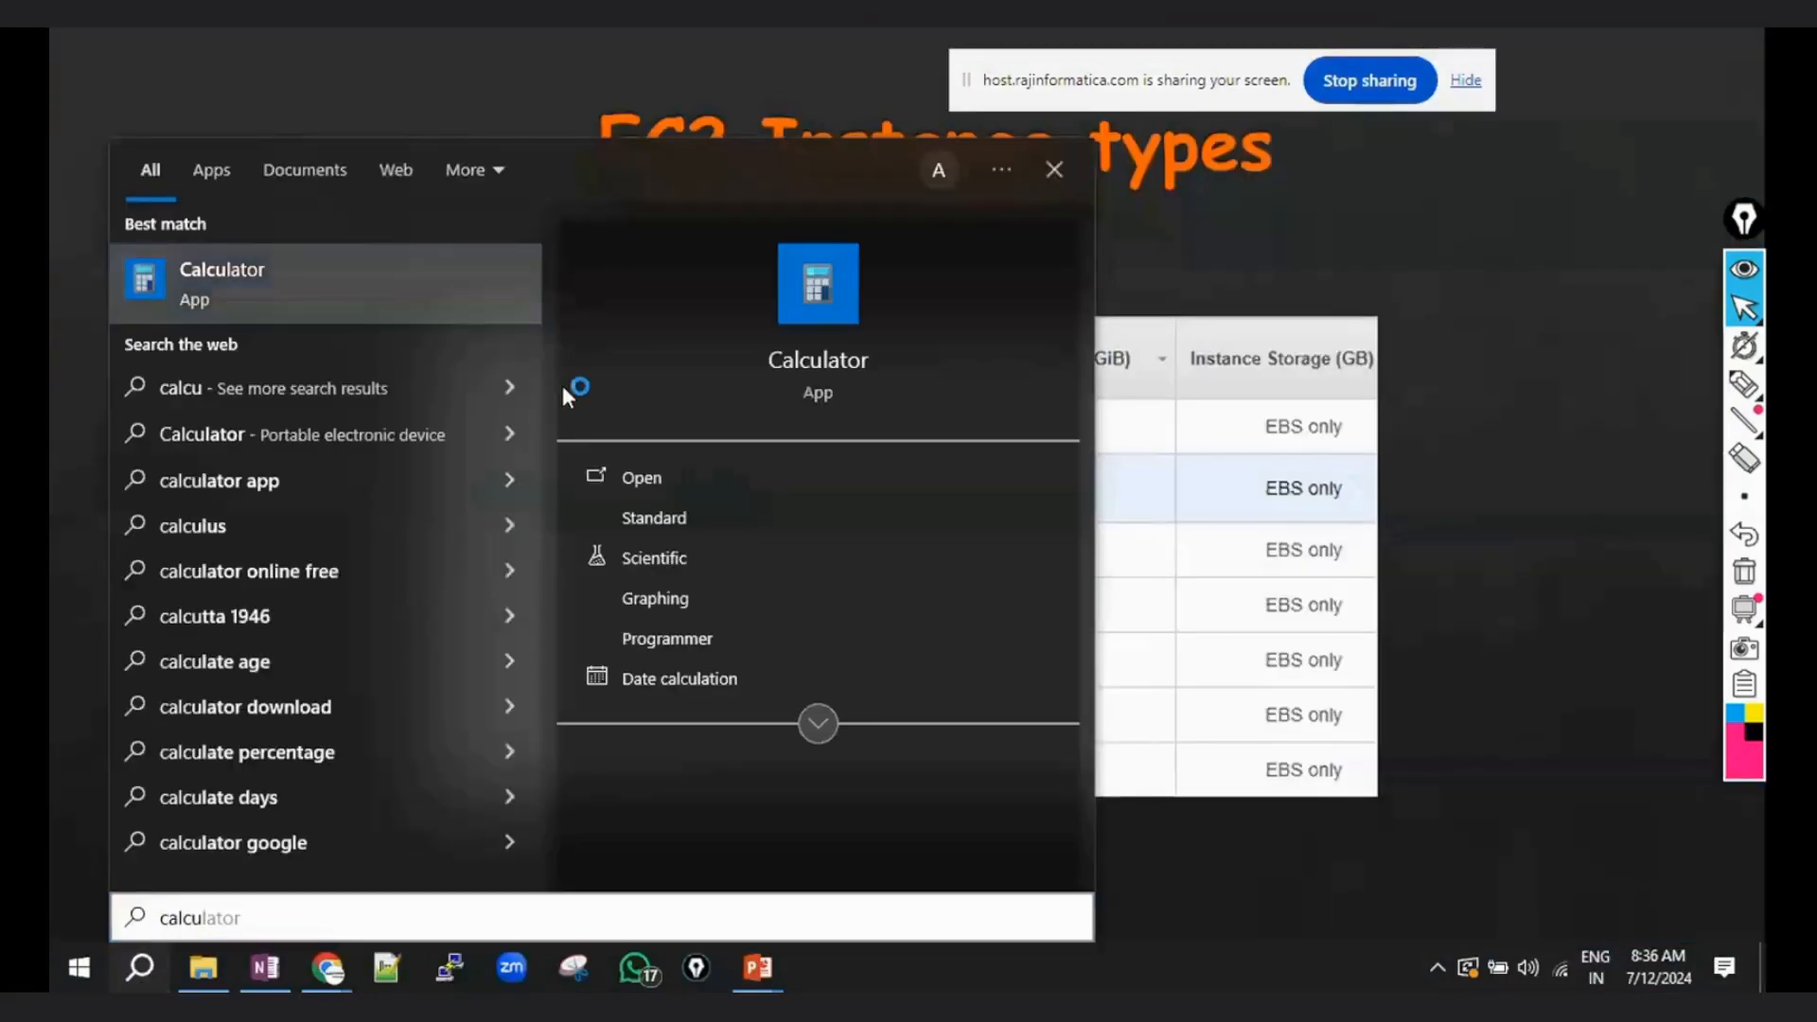
pyautogui.press('Return')
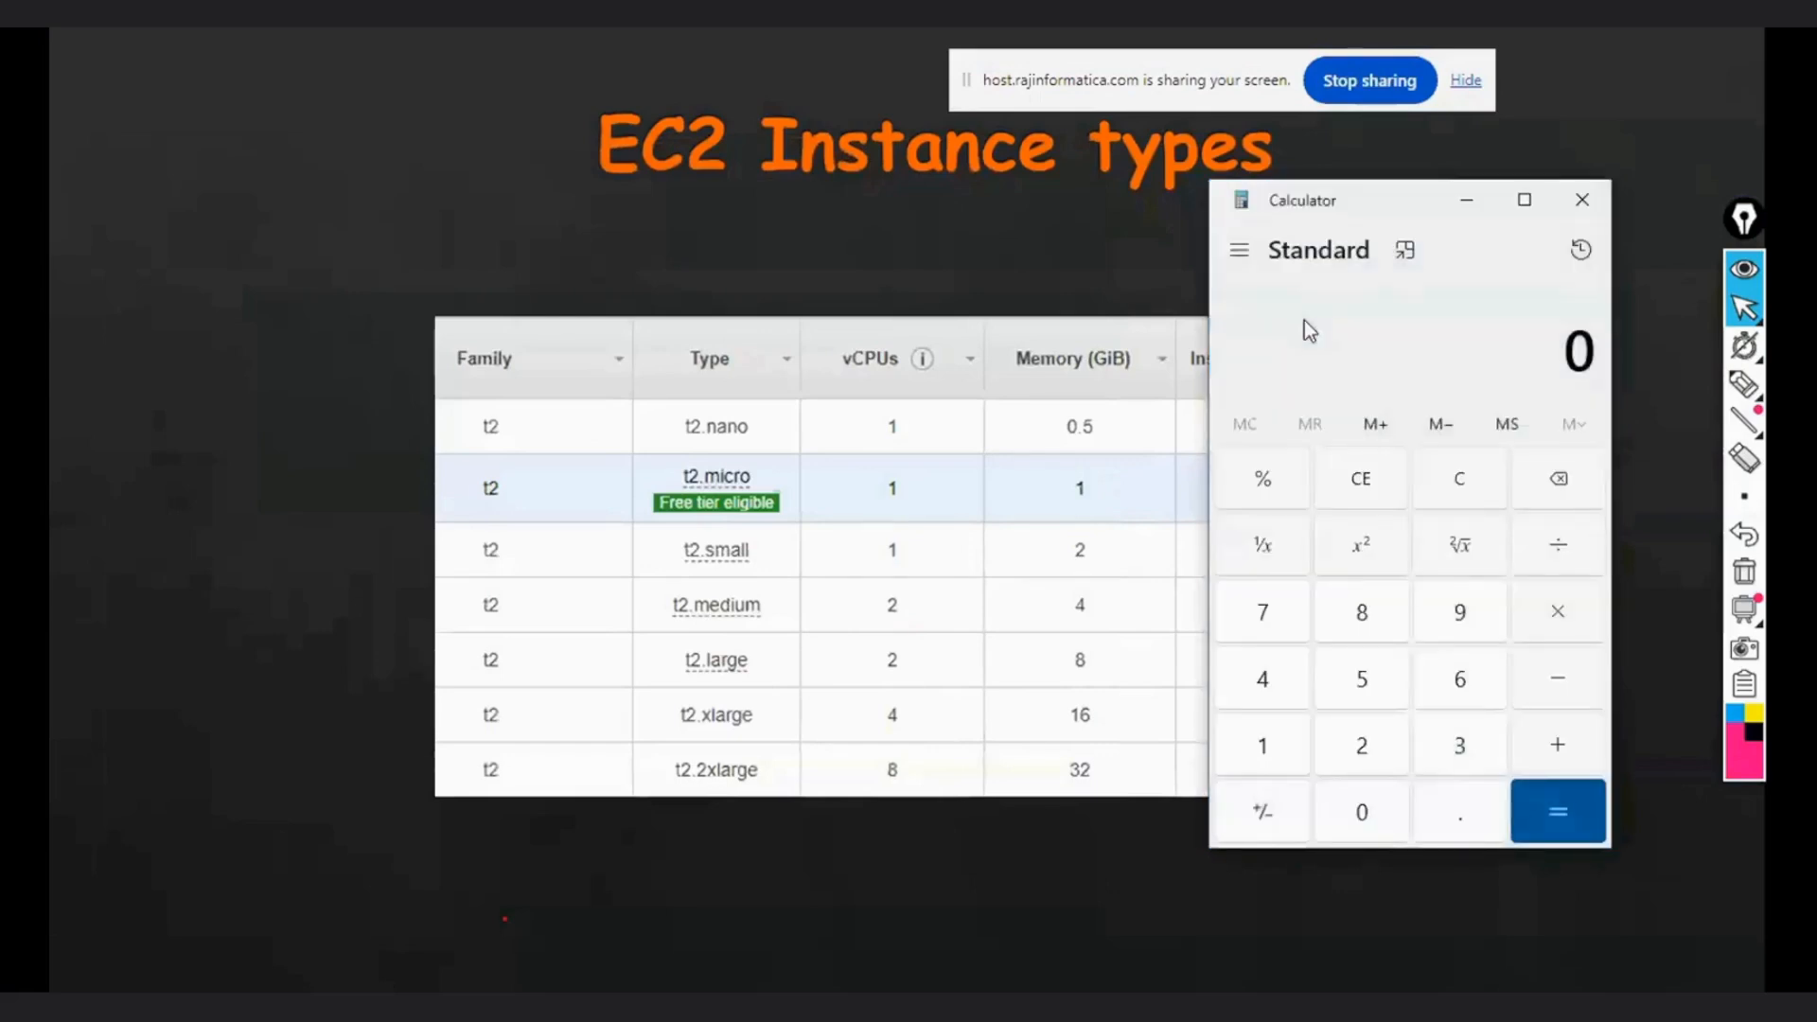
# - Calculate the daily cost of a 14 USD per hour instance over 24 hours, and convert it at a rate of 83
pyautogui.write('14')
pyautogui.press('*')
pyautogui.write('24')
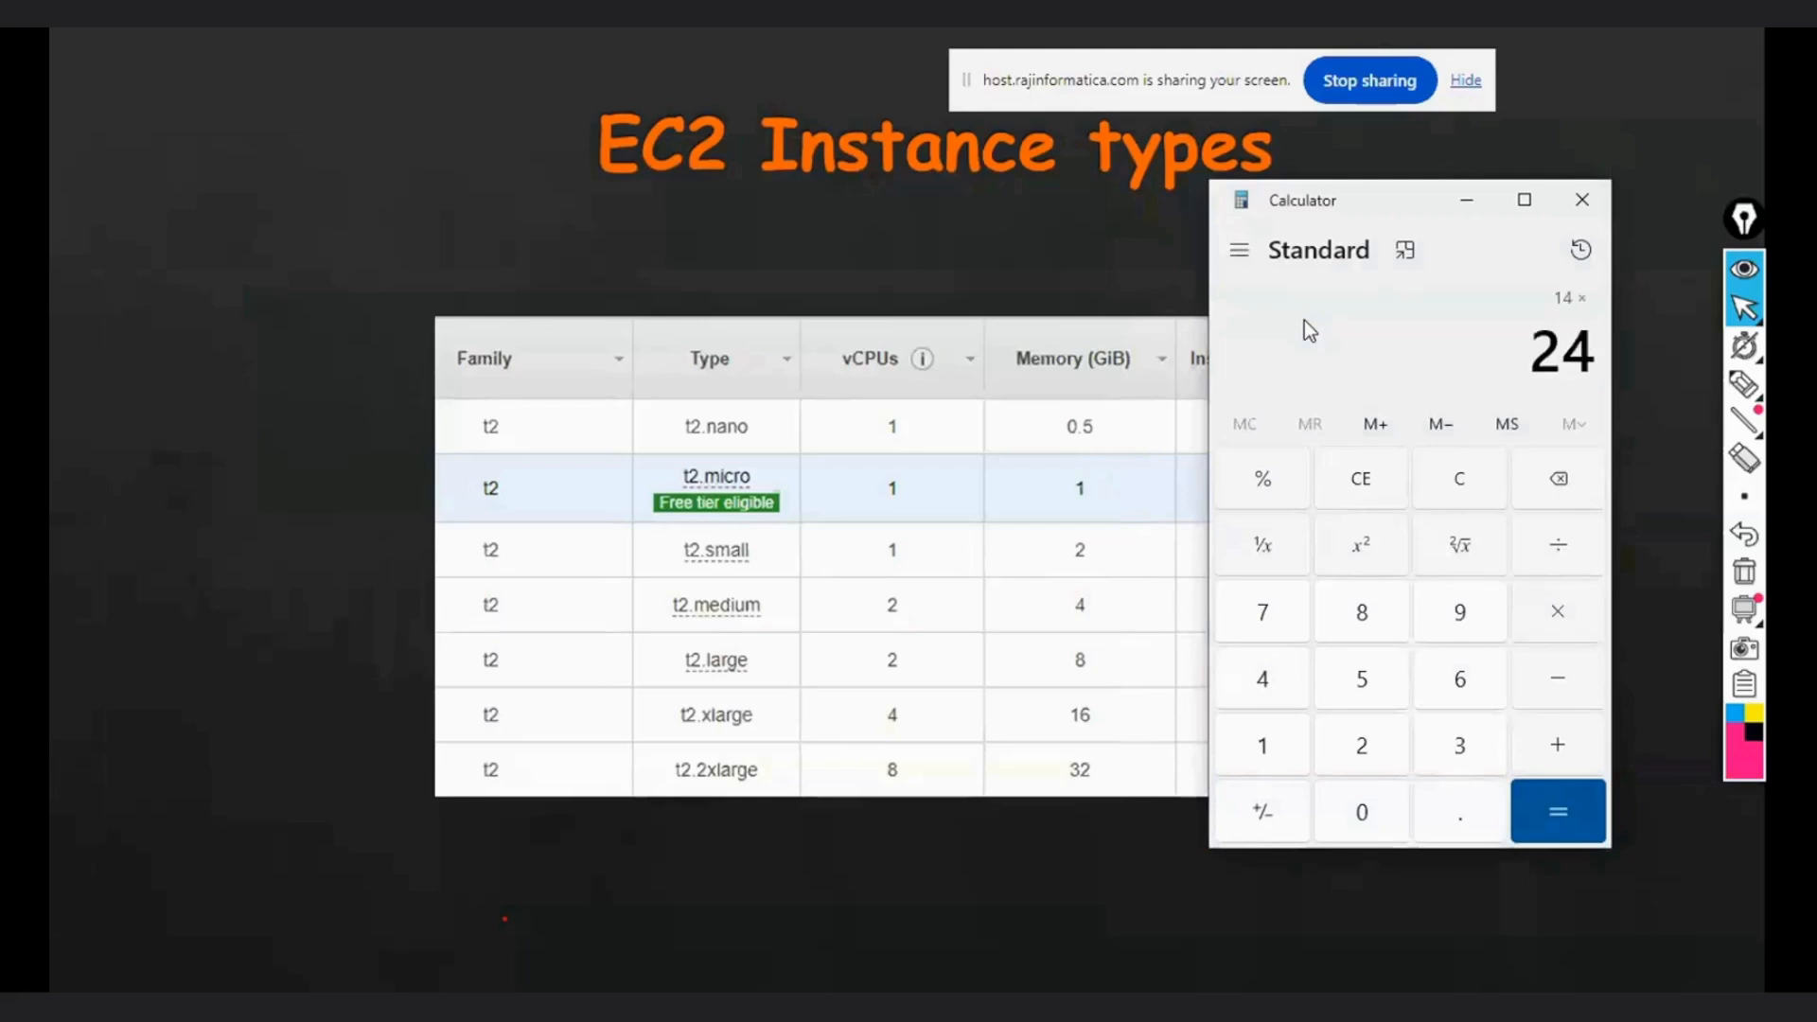
pyautogui.press('Return')
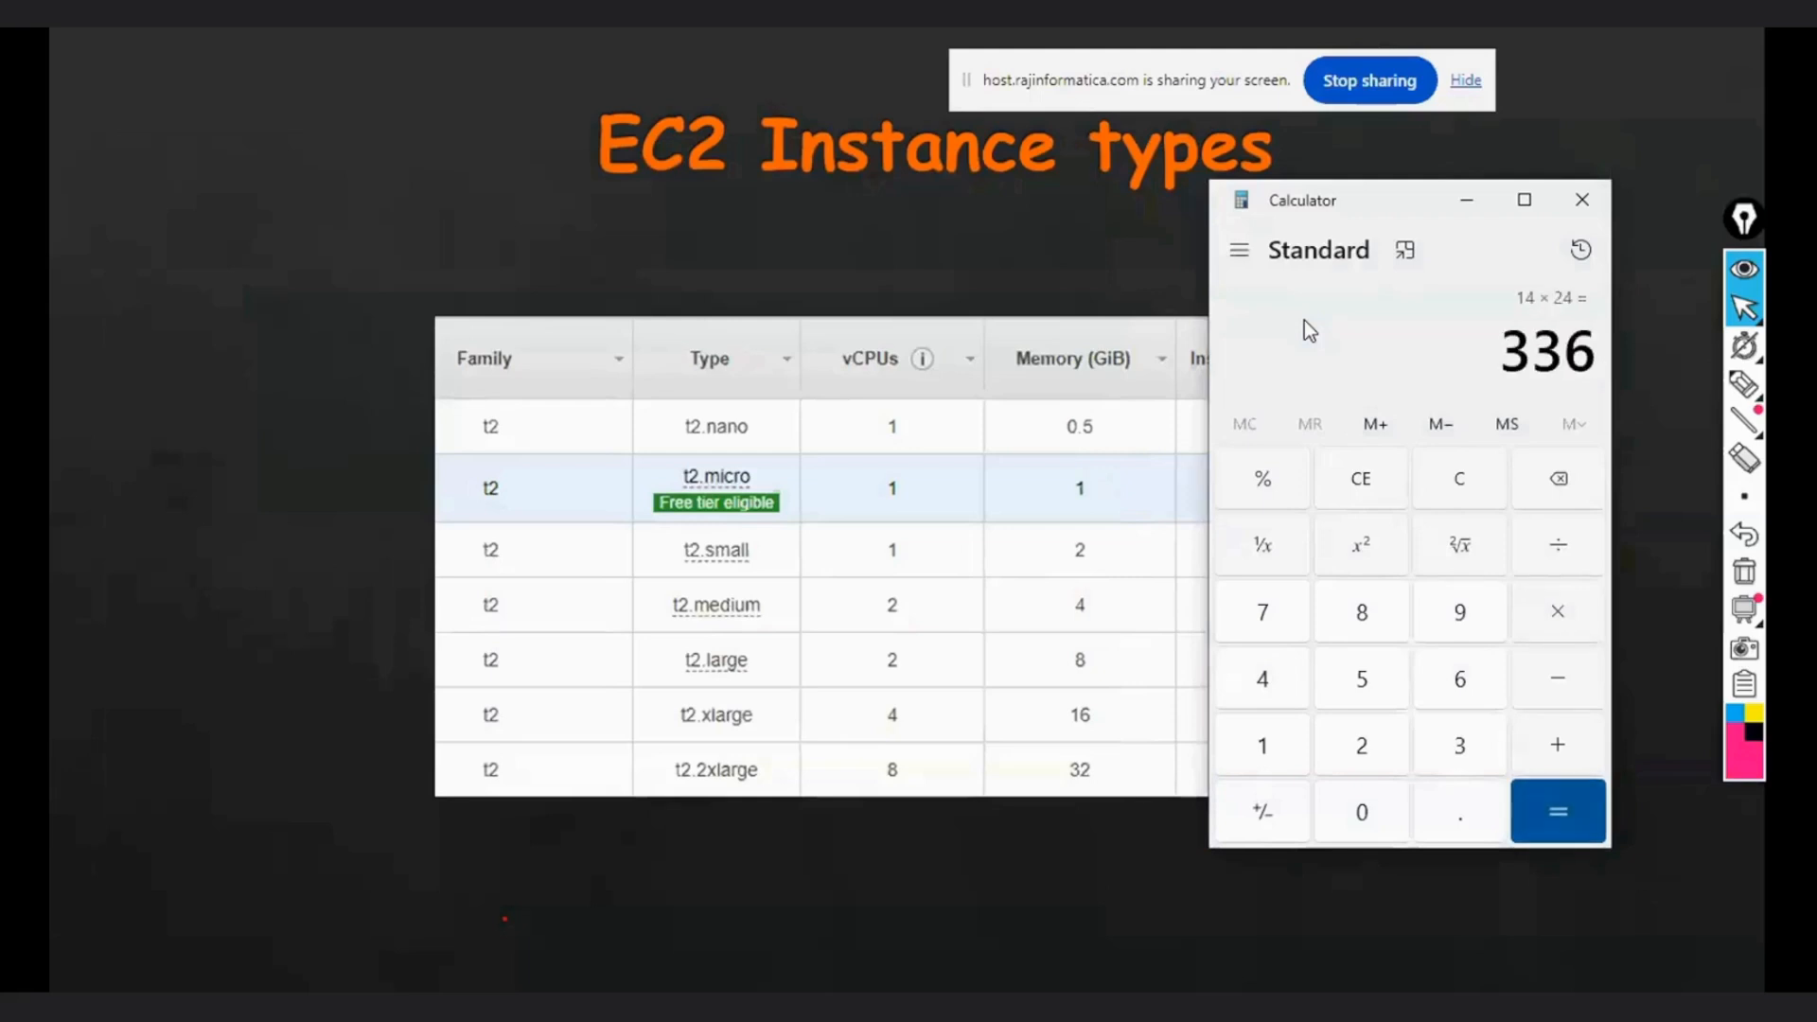
pyautogui.press('*')
pyautogui.write('83')
pyautogui.press('Return')
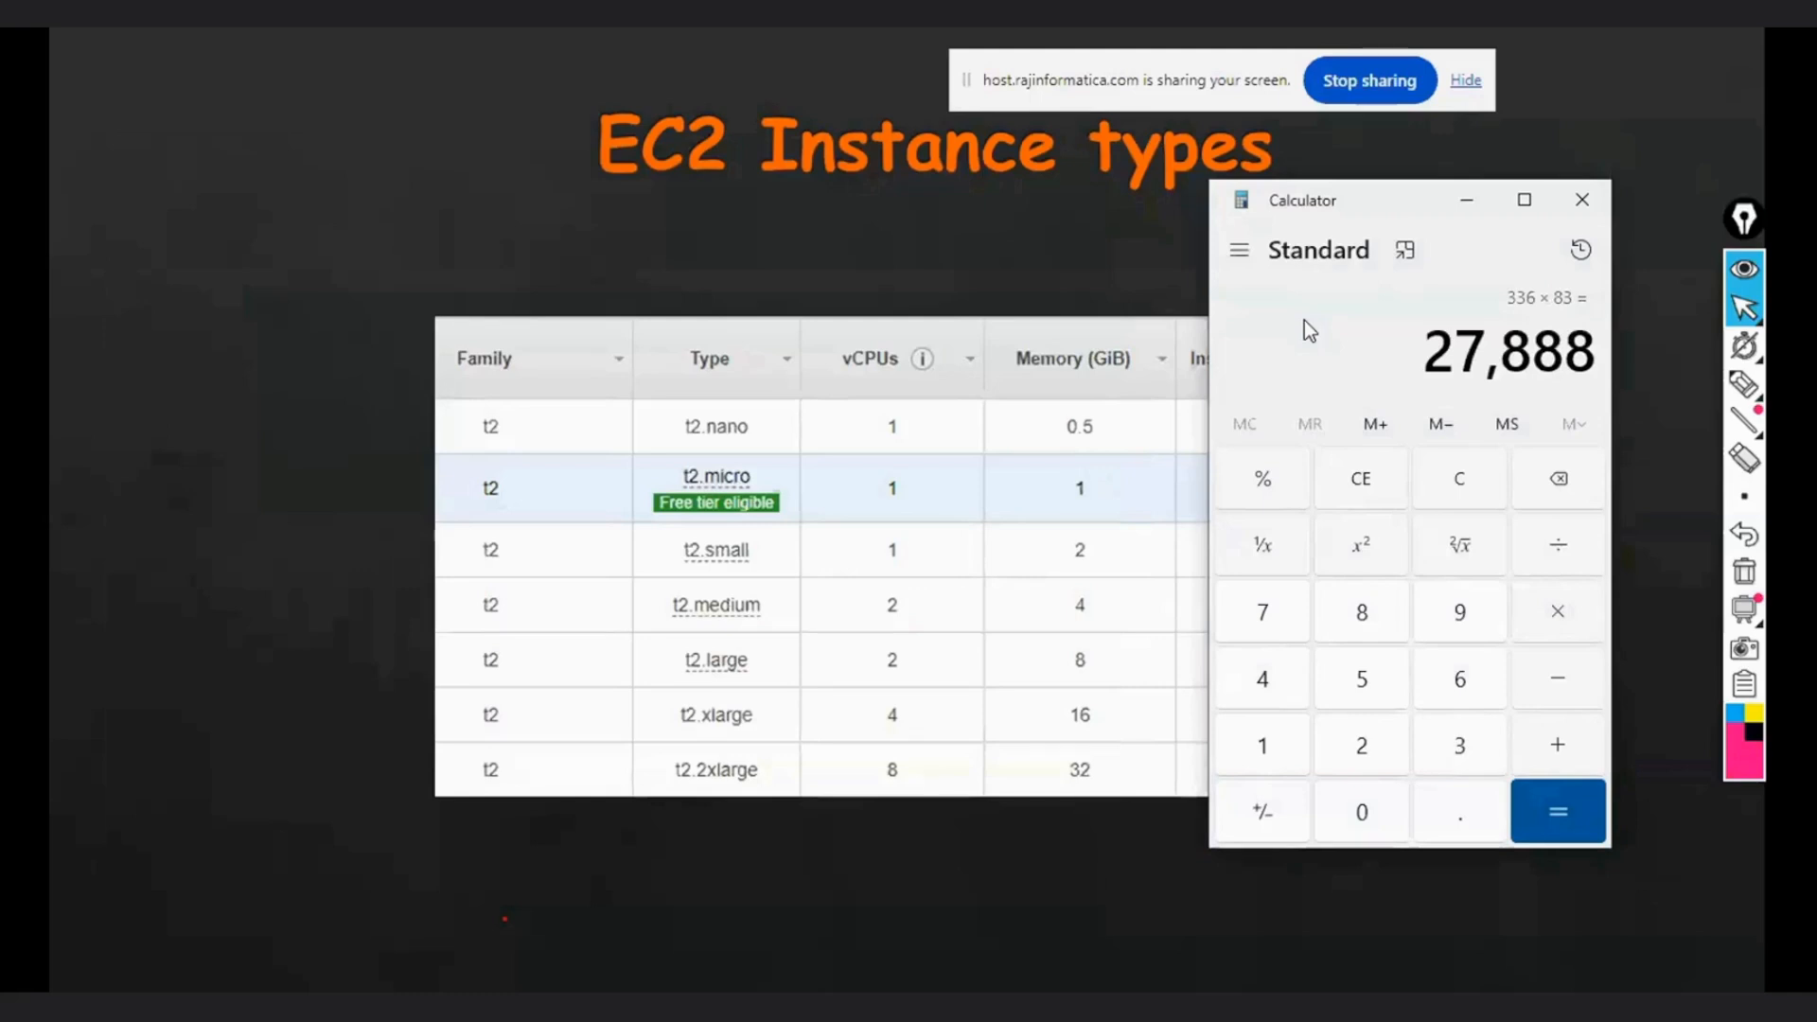
# - Close the Calculator and switch back to the EC2 Launch an instance page in Chrome
pyautogui.click(1581, 200)
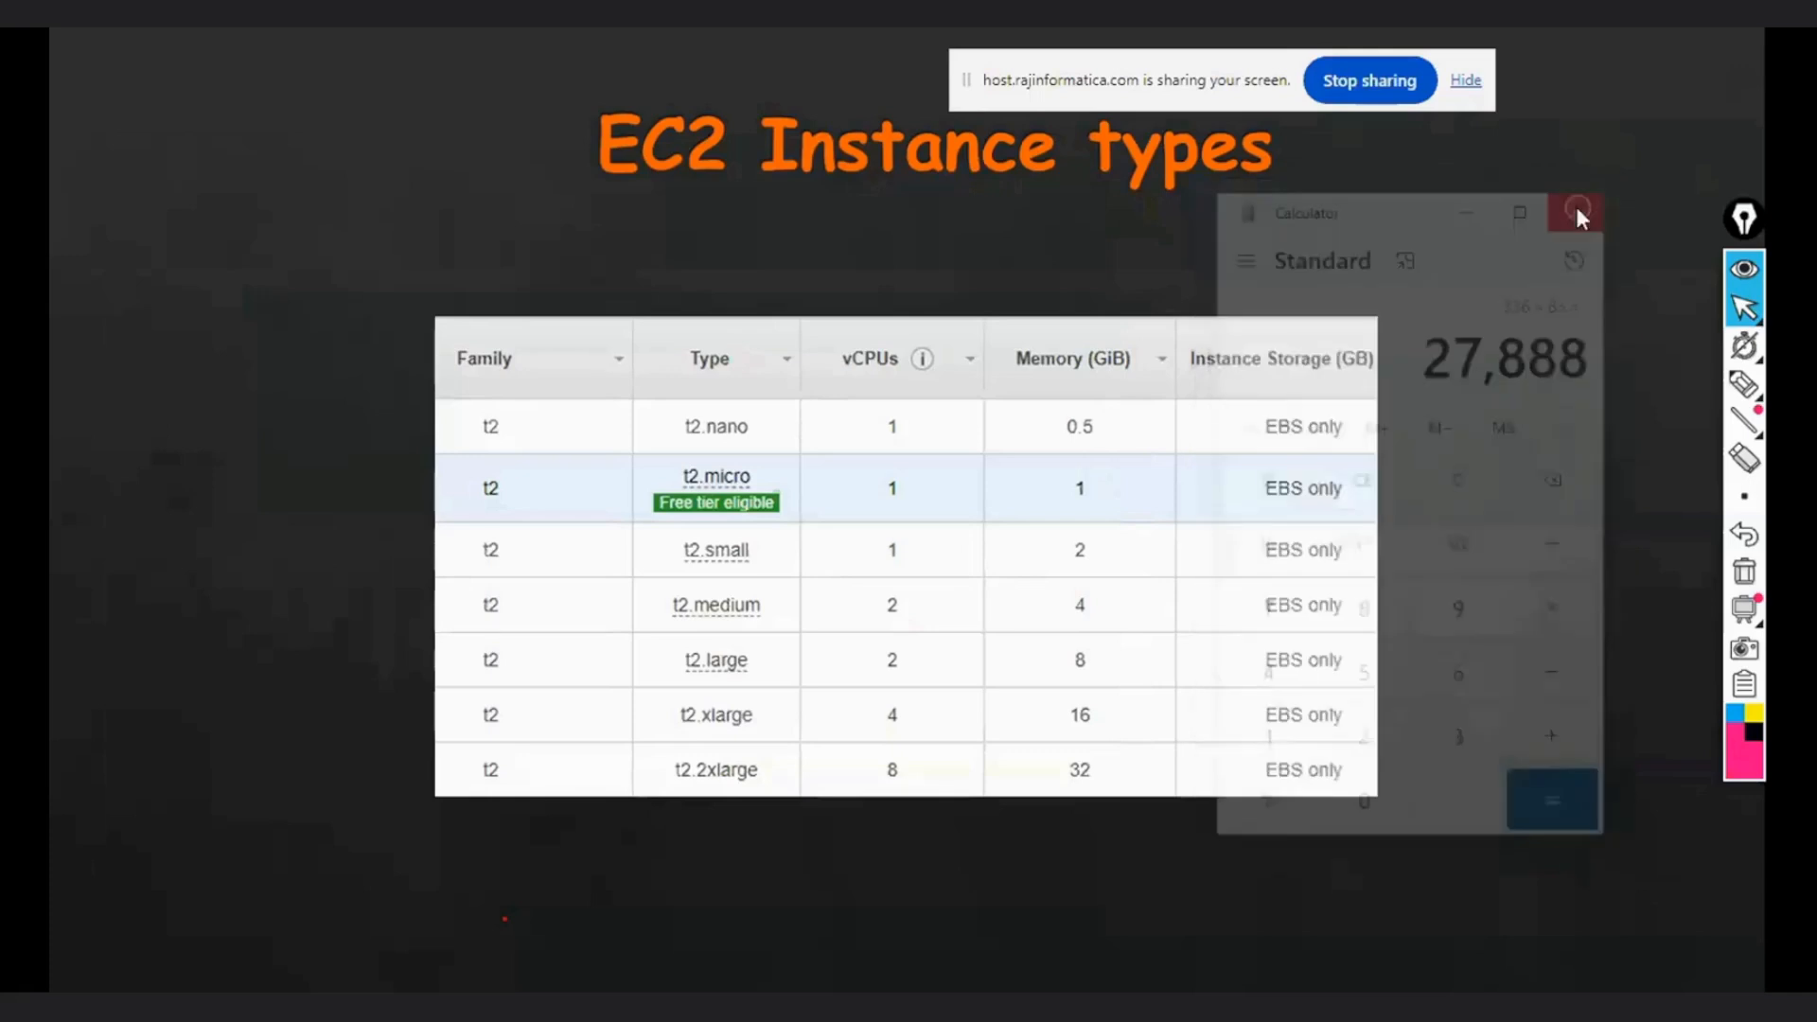
pyautogui.press('super+d')
pyautogui.moveTo(333, 934)
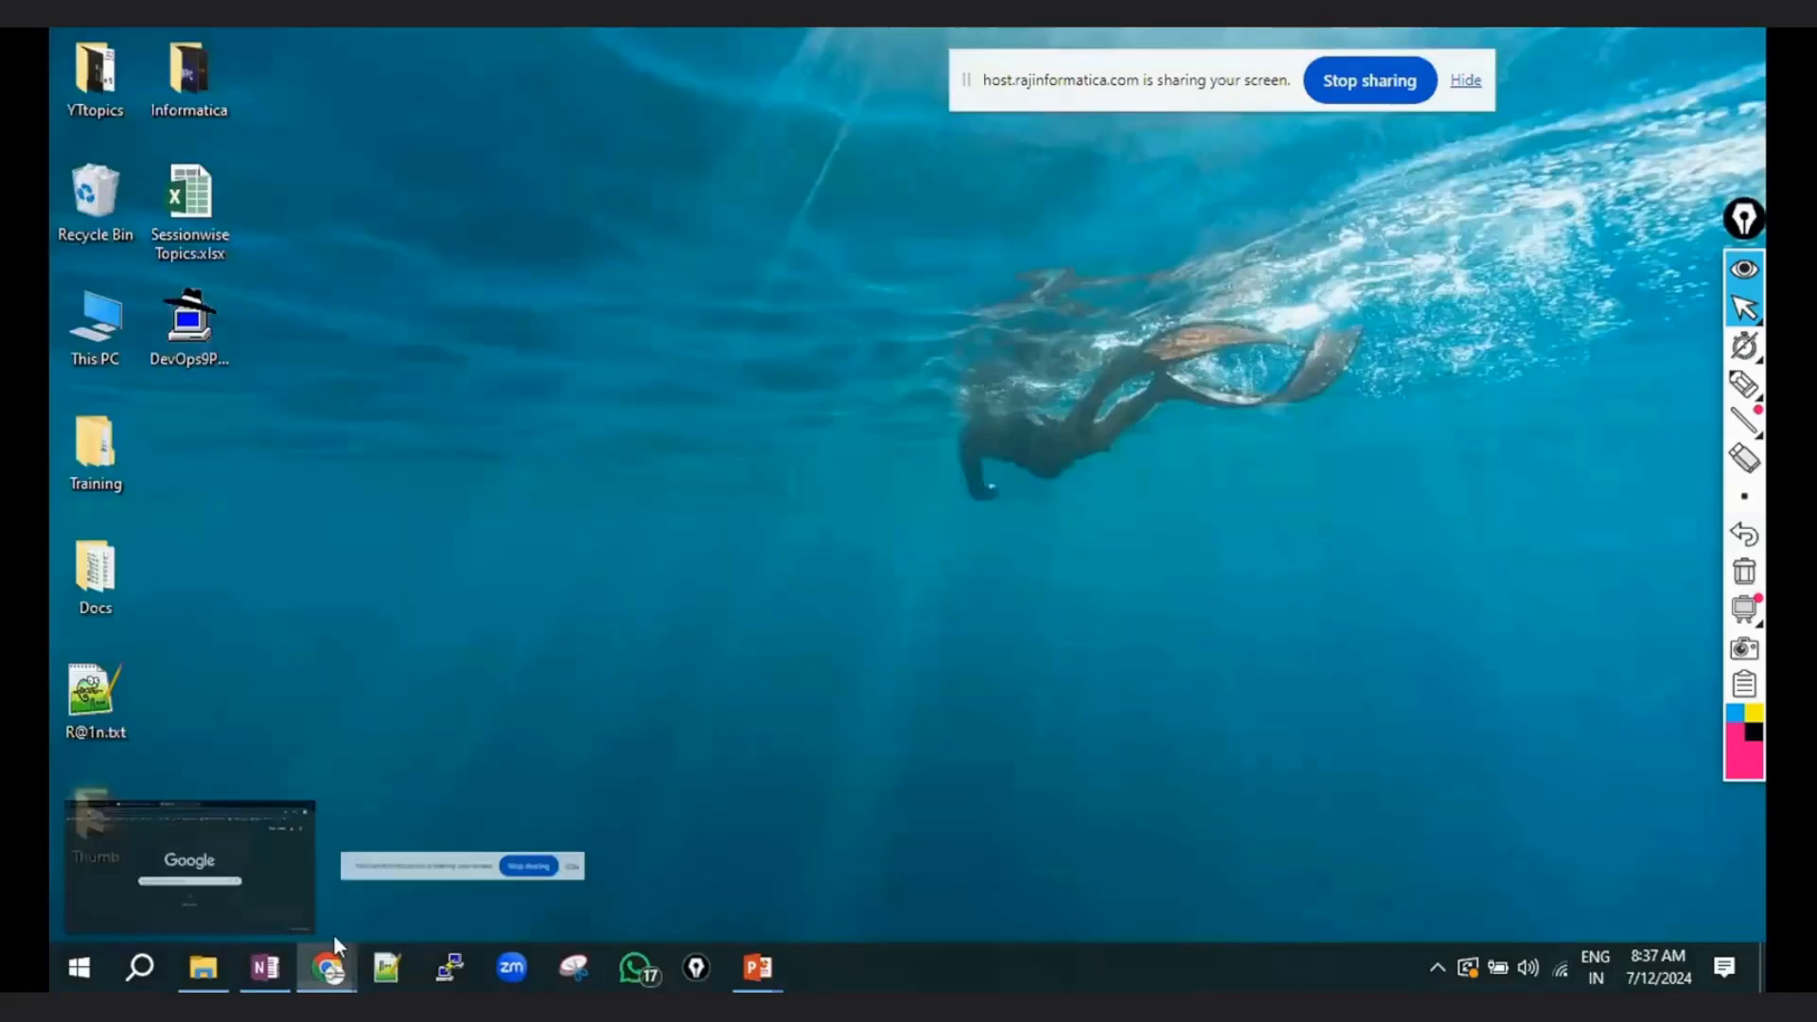
pyautogui.click(255, 860)
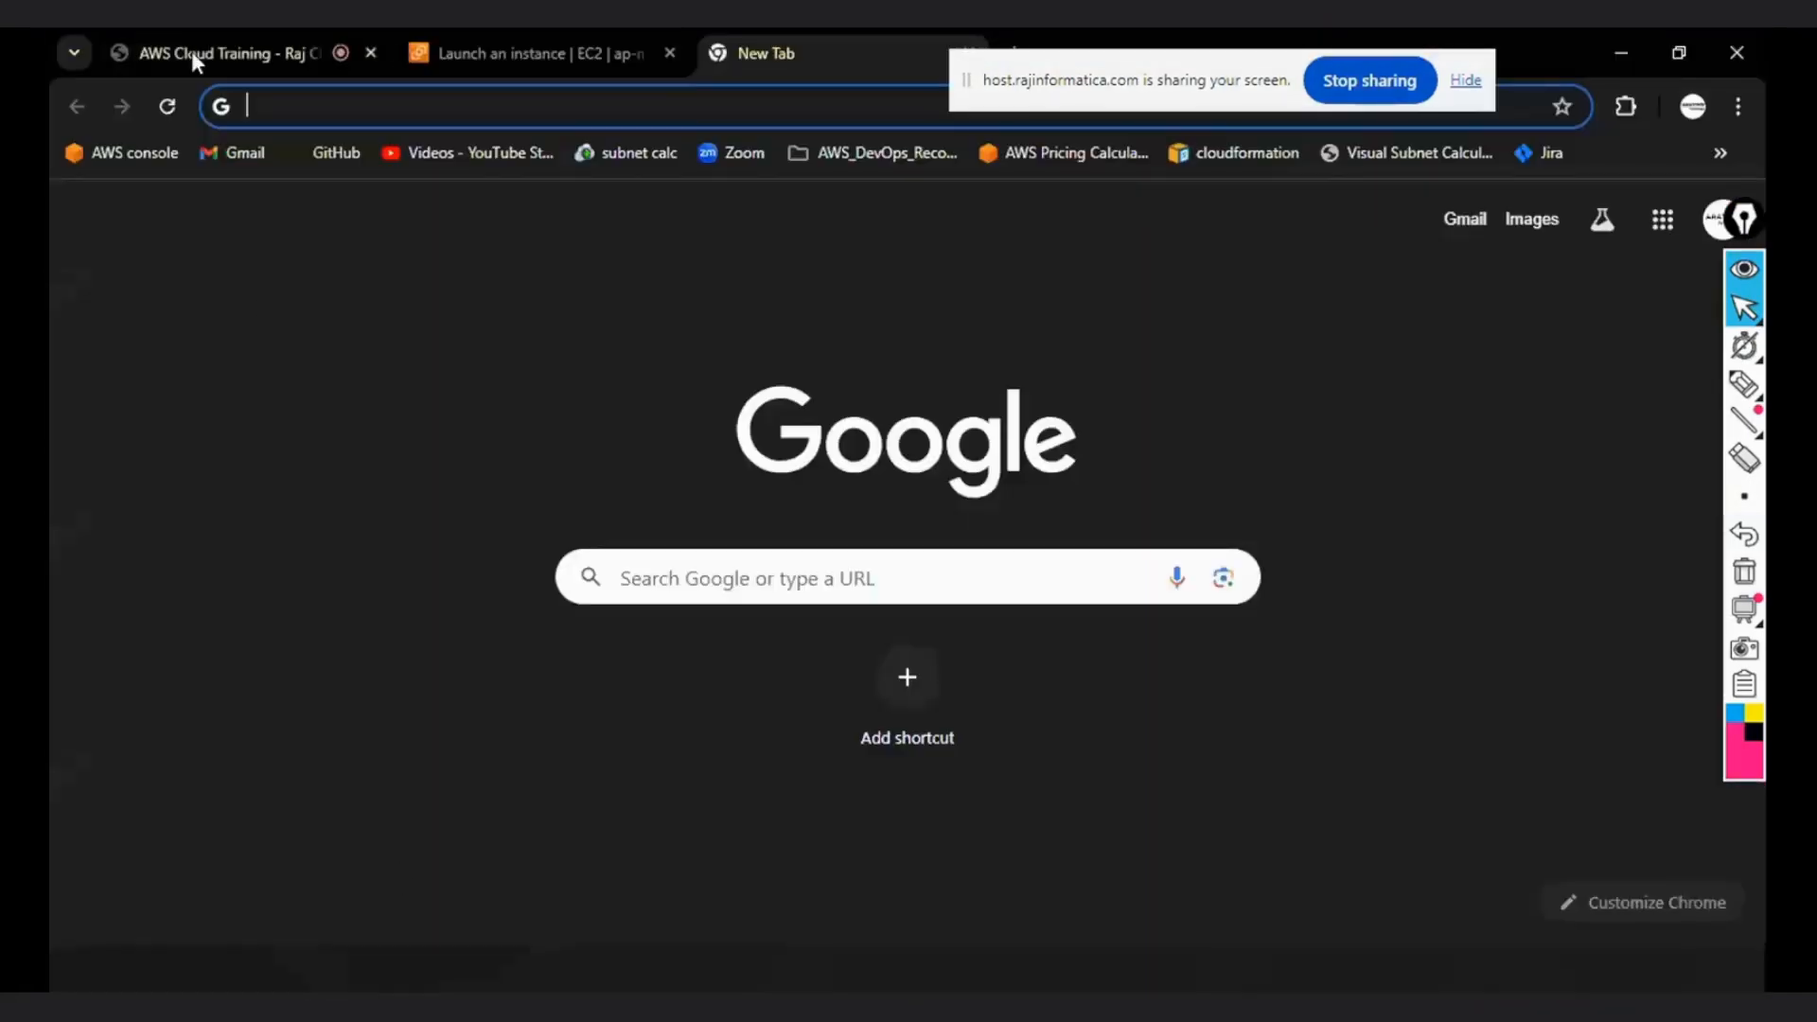
pyautogui.click(202, 55)
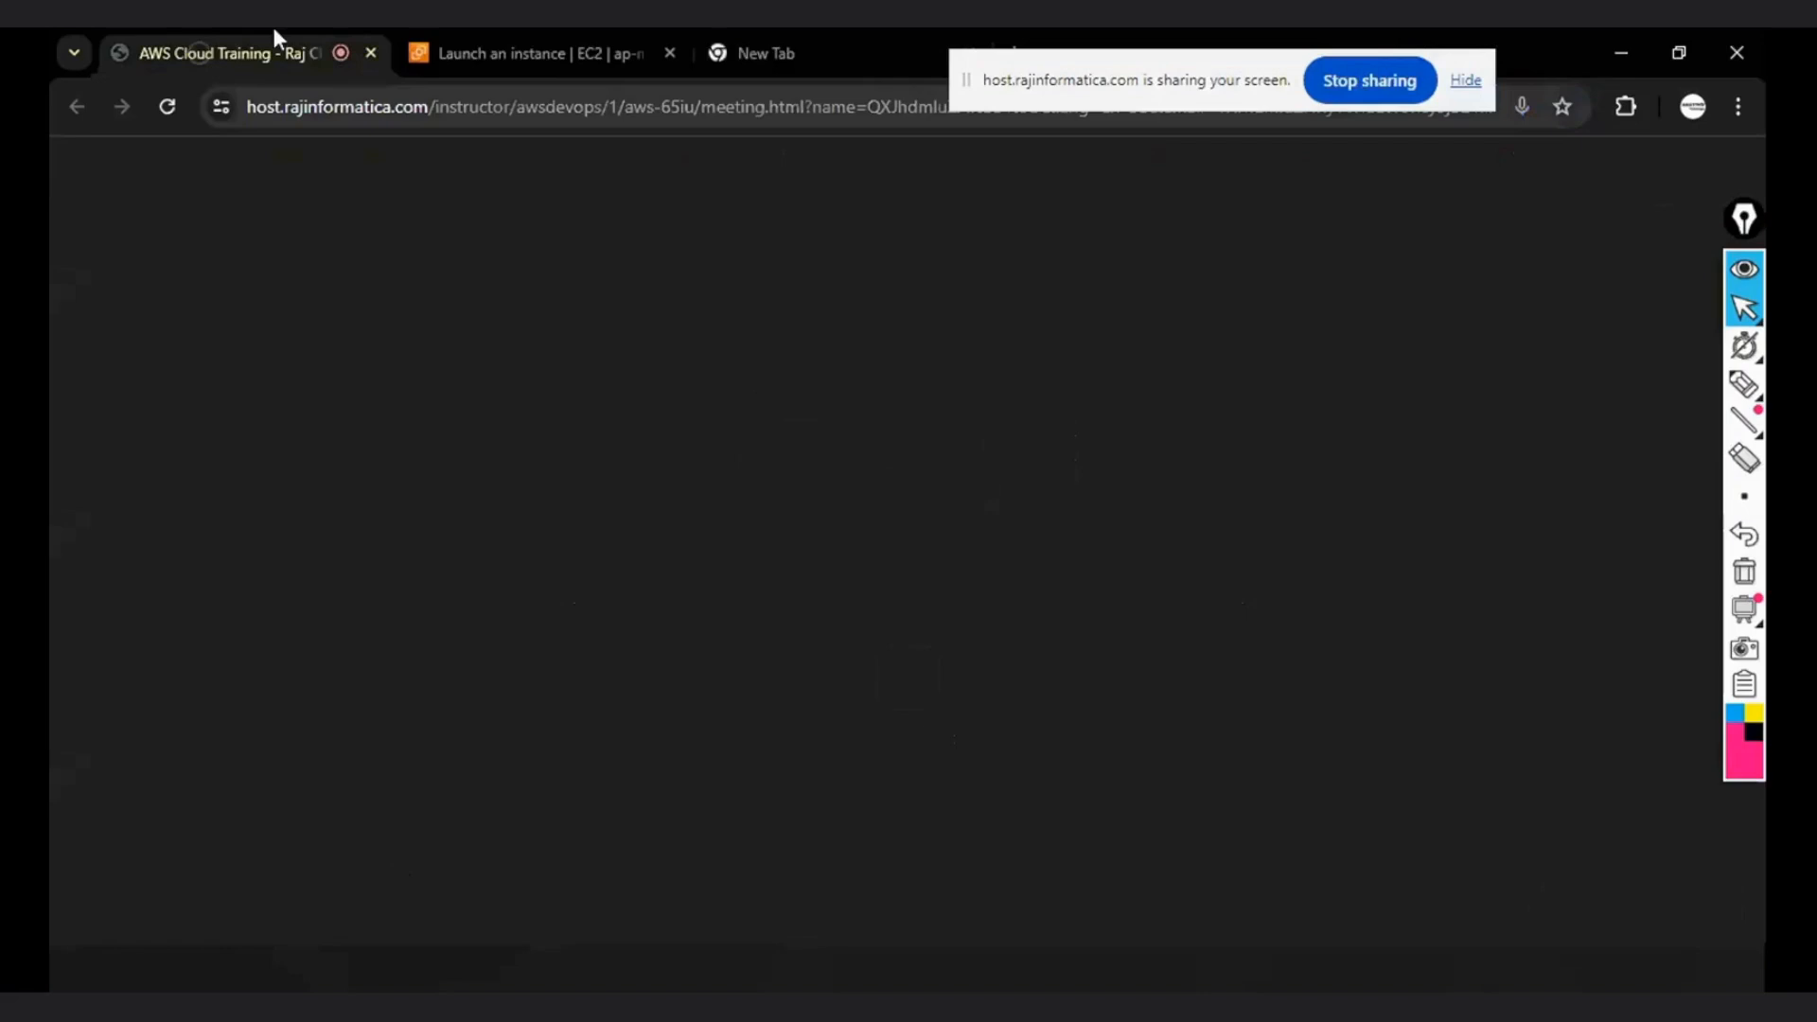
pyautogui.click(530, 53)
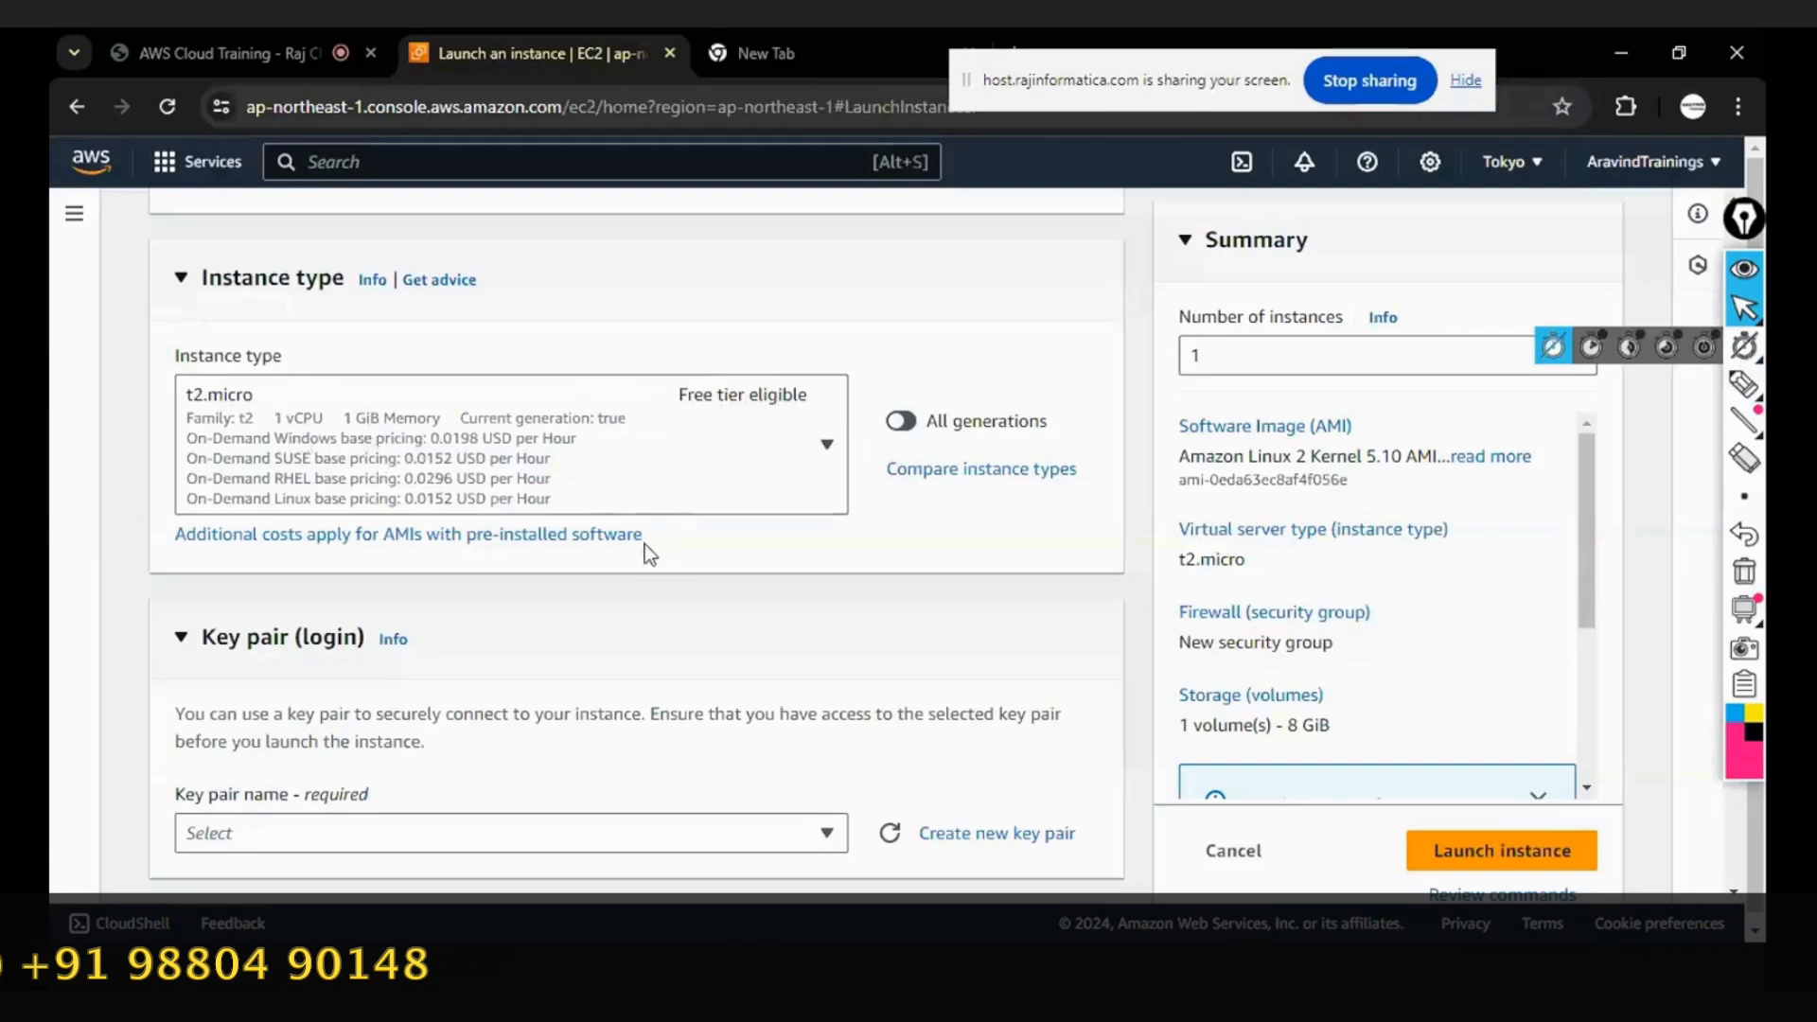
# - Switch to the Linux Instance page in OneNote and handwrite "Instance type -" in black beside number 3
pyautogui.press('super+d')
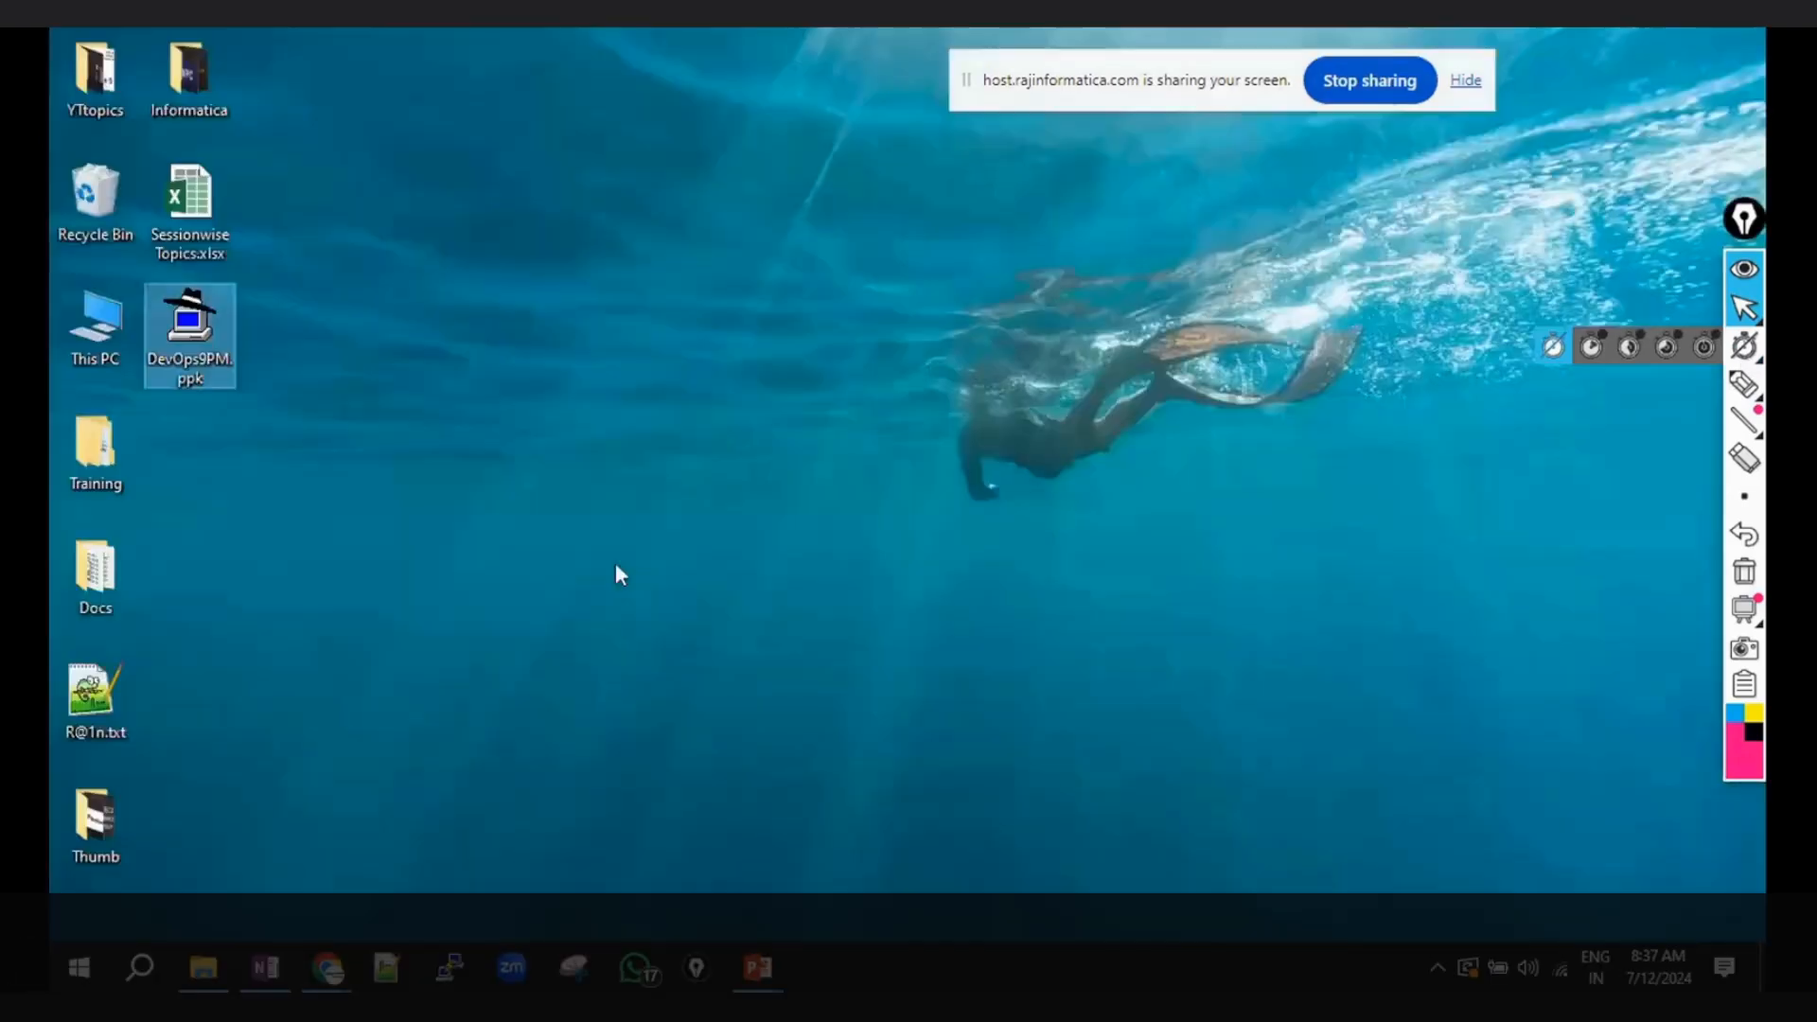
pyautogui.click(263, 970)
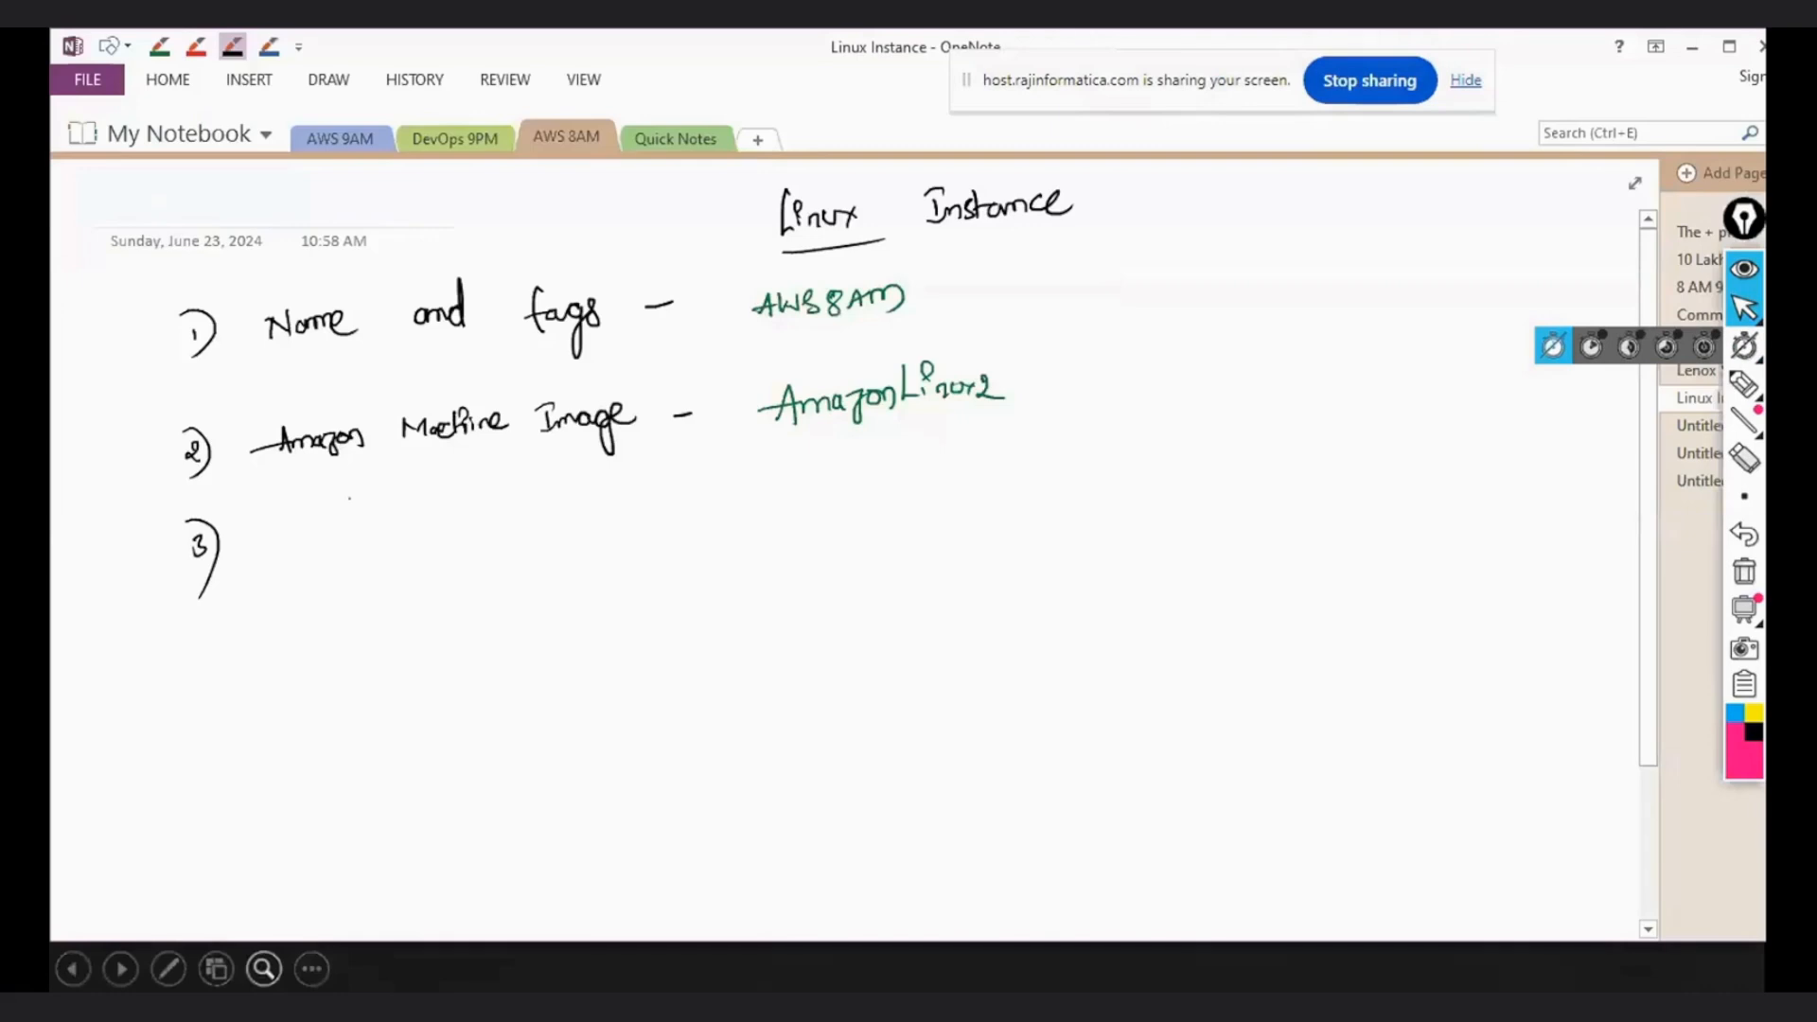
pyautogui.moveTo(280, 516)
pyautogui.mouseDown()
pyautogui.moveTo(322, 553)
pyautogui.moveTo(383, 534)
pyautogui.moveTo(516, 580)
pyautogui.moveTo(556, 526)
pyautogui.mouseUp()
pyautogui.moveTo(662, 511); pyautogui.dragTo(688, 504)
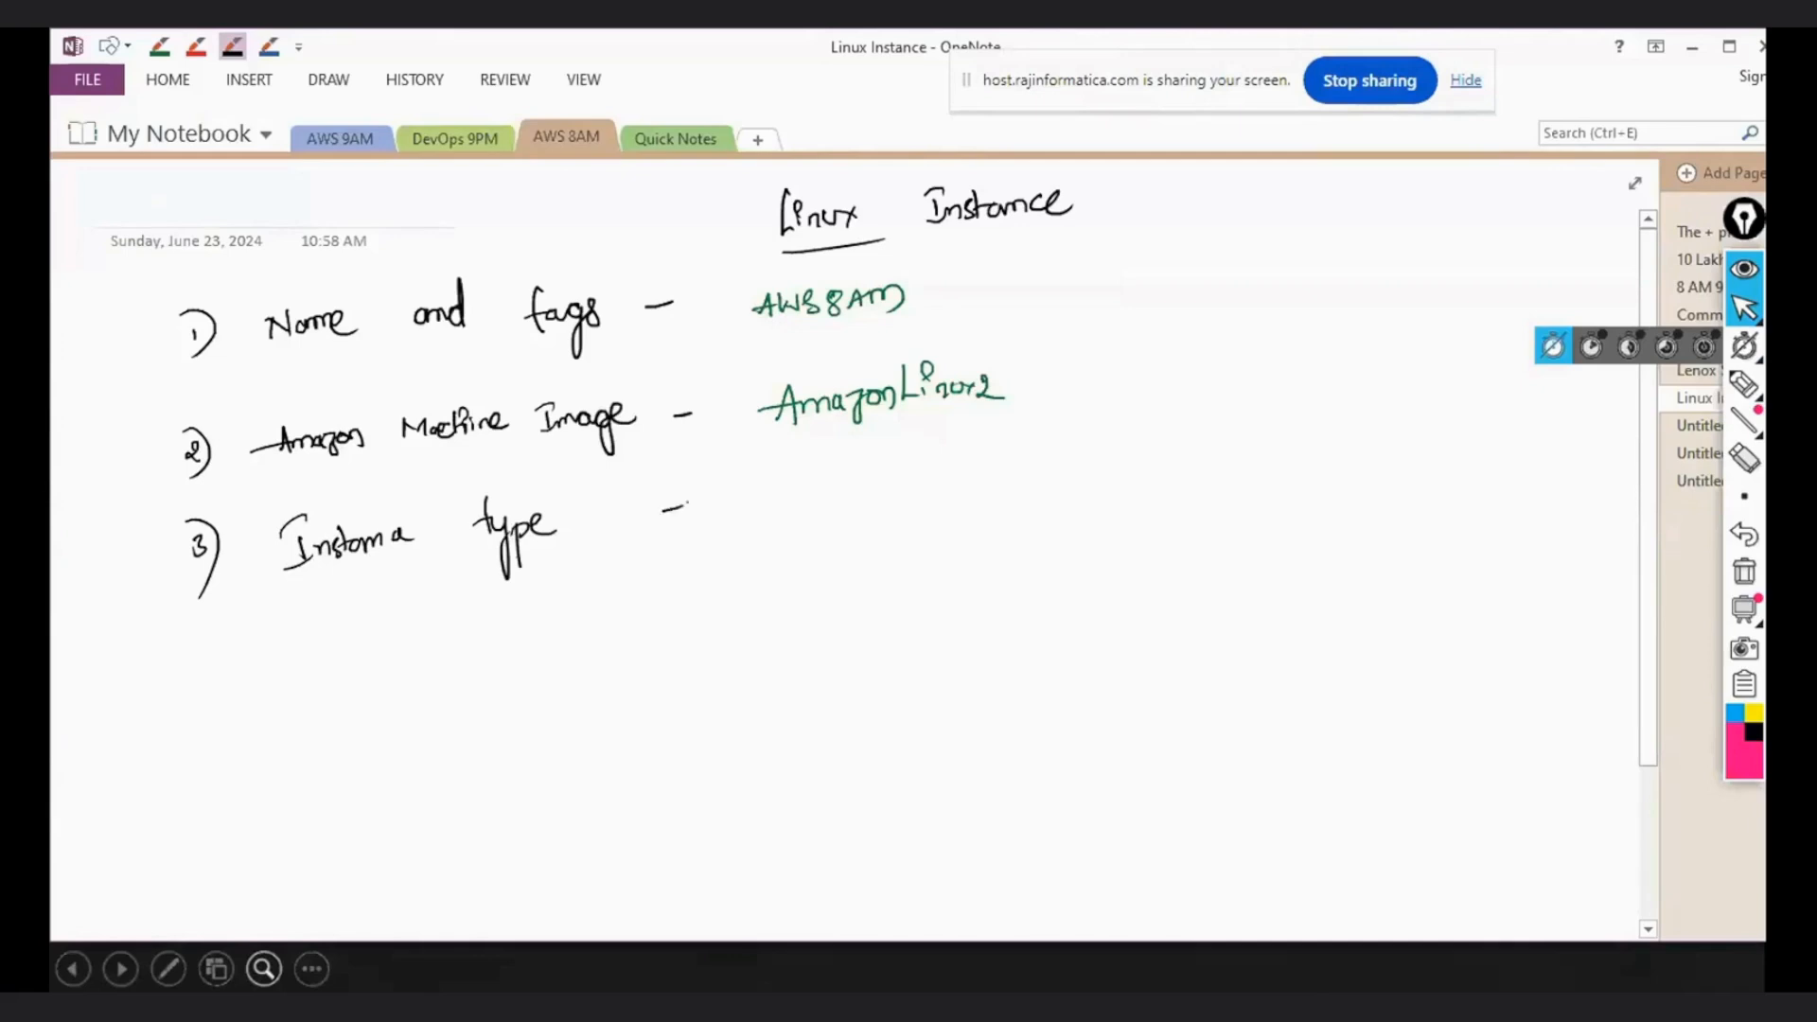
# - Handwrite "t2.micro" in green after the dash on the Instance type line
pyautogui.click(159, 46)
pyautogui.moveTo(798, 486)
pyautogui.mouseDown()
pyautogui.moveTo(807, 525)
pyautogui.moveTo(811, 511)
pyautogui.mouseUp()
pyautogui.moveTo(812, 505); pyautogui.dragTo(869, 519)
pyautogui.click(834, 513)
pyautogui.click(869, 502)
pyautogui.moveTo(884, 509); pyautogui.dragTo(900, 508)
pyautogui.moveTo(902, 511); pyautogui.dragTo(913, 511)
# - Add the specification "(1 vCPU, 1 GB Ram)" in green handwriting after t2.micro
pyautogui.moveTo(1014, 456)
pyautogui.mouseDown()
pyautogui.moveTo(1007, 532)
pyautogui.moveTo(1056, 493)
pyautogui.mouseUp()
pyautogui.moveTo(1070, 488); pyautogui.dragTo(1075, 498)
pyautogui.moveTo(1077, 490)
pyautogui.mouseDown()
pyautogui.moveTo(1095, 498)
pyautogui.moveTo(1098, 479)
pyautogui.mouseUp()
pyautogui.moveTo(1119, 494)
pyautogui.mouseDown()
pyautogui.moveTo(1105, 517)
pyautogui.moveTo(1291, 483)
pyautogui.mouseUp()
pyautogui.moveTo(1270, 445)
pyautogui.mouseDown()
pyautogui.moveTo(1309, 481)
pyautogui.moveTo(1216, 535)
pyautogui.mouseUp()
# - Handwrite the list number "4)" in black below the Instance type line
pyautogui.click(232, 45)
pyautogui.moveTo(200, 653); pyautogui.dragTo(195, 670)
pyautogui.moveTo(194, 629); pyautogui.dragTo(194, 733)
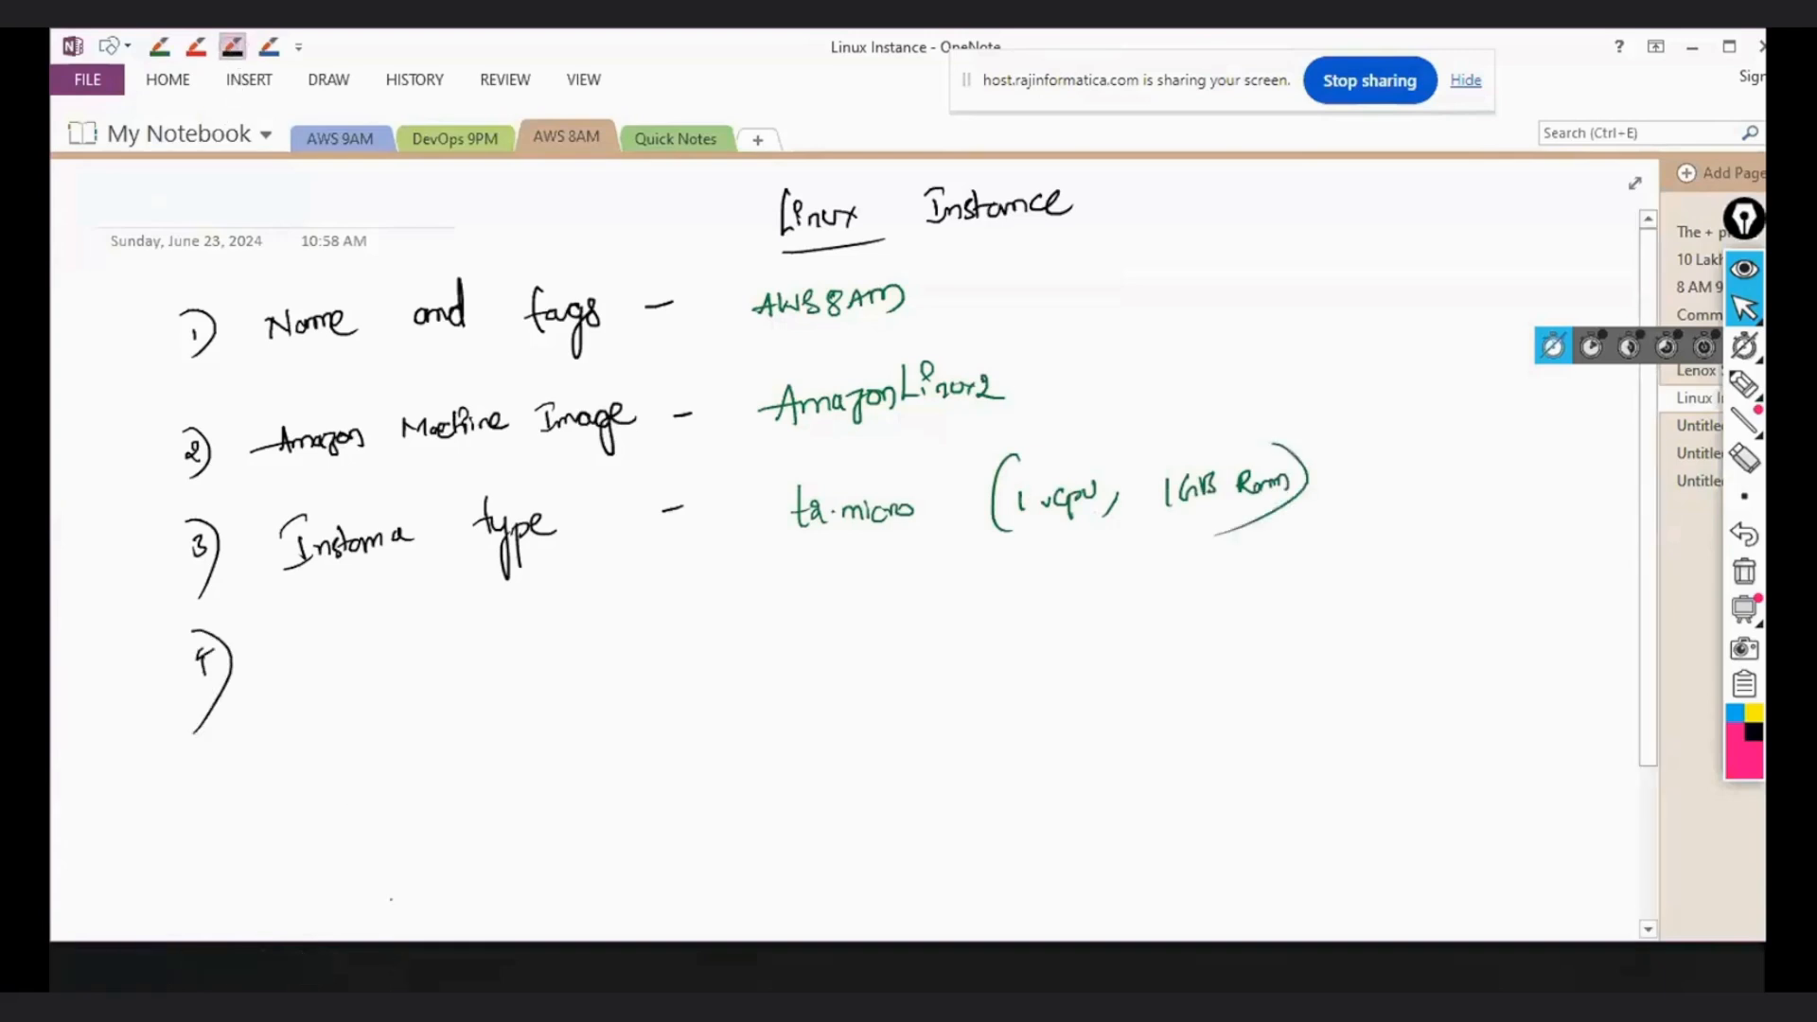
# - Switch back to the Launch an instance page in Chrome and view the Key pair (login) section
pyautogui.click(384, 903)
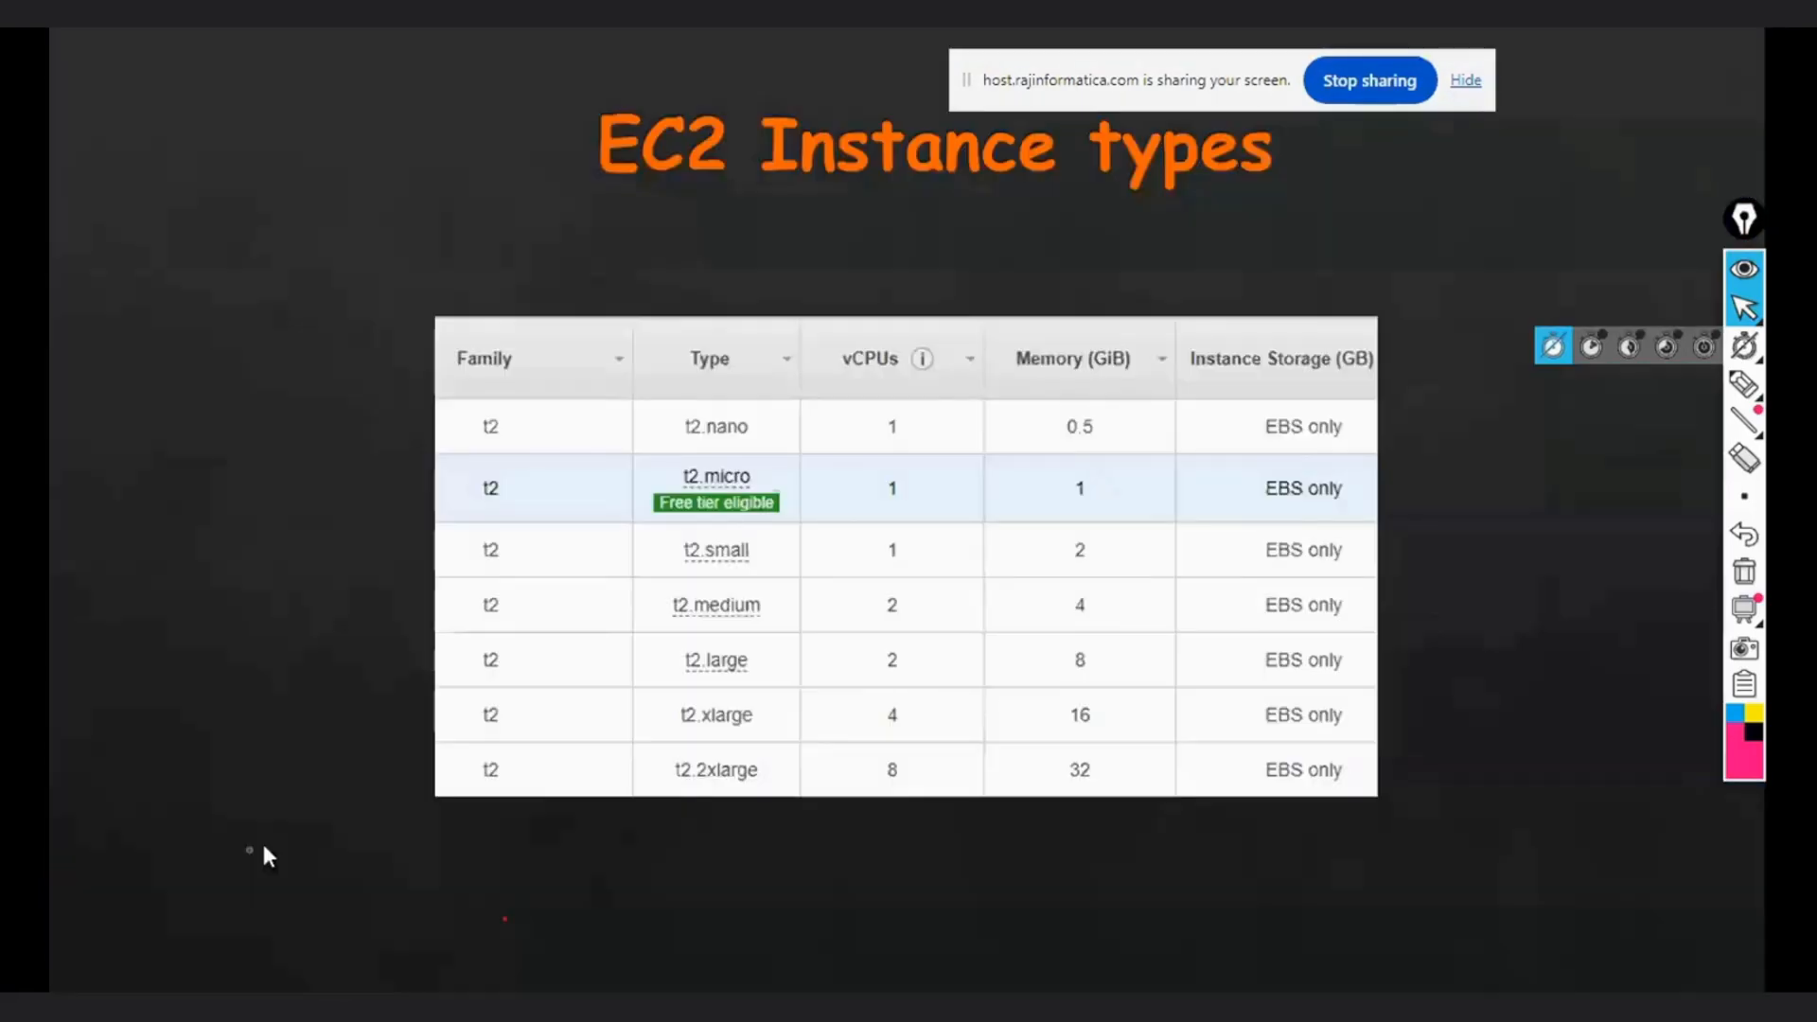
pyautogui.click(264, 846)
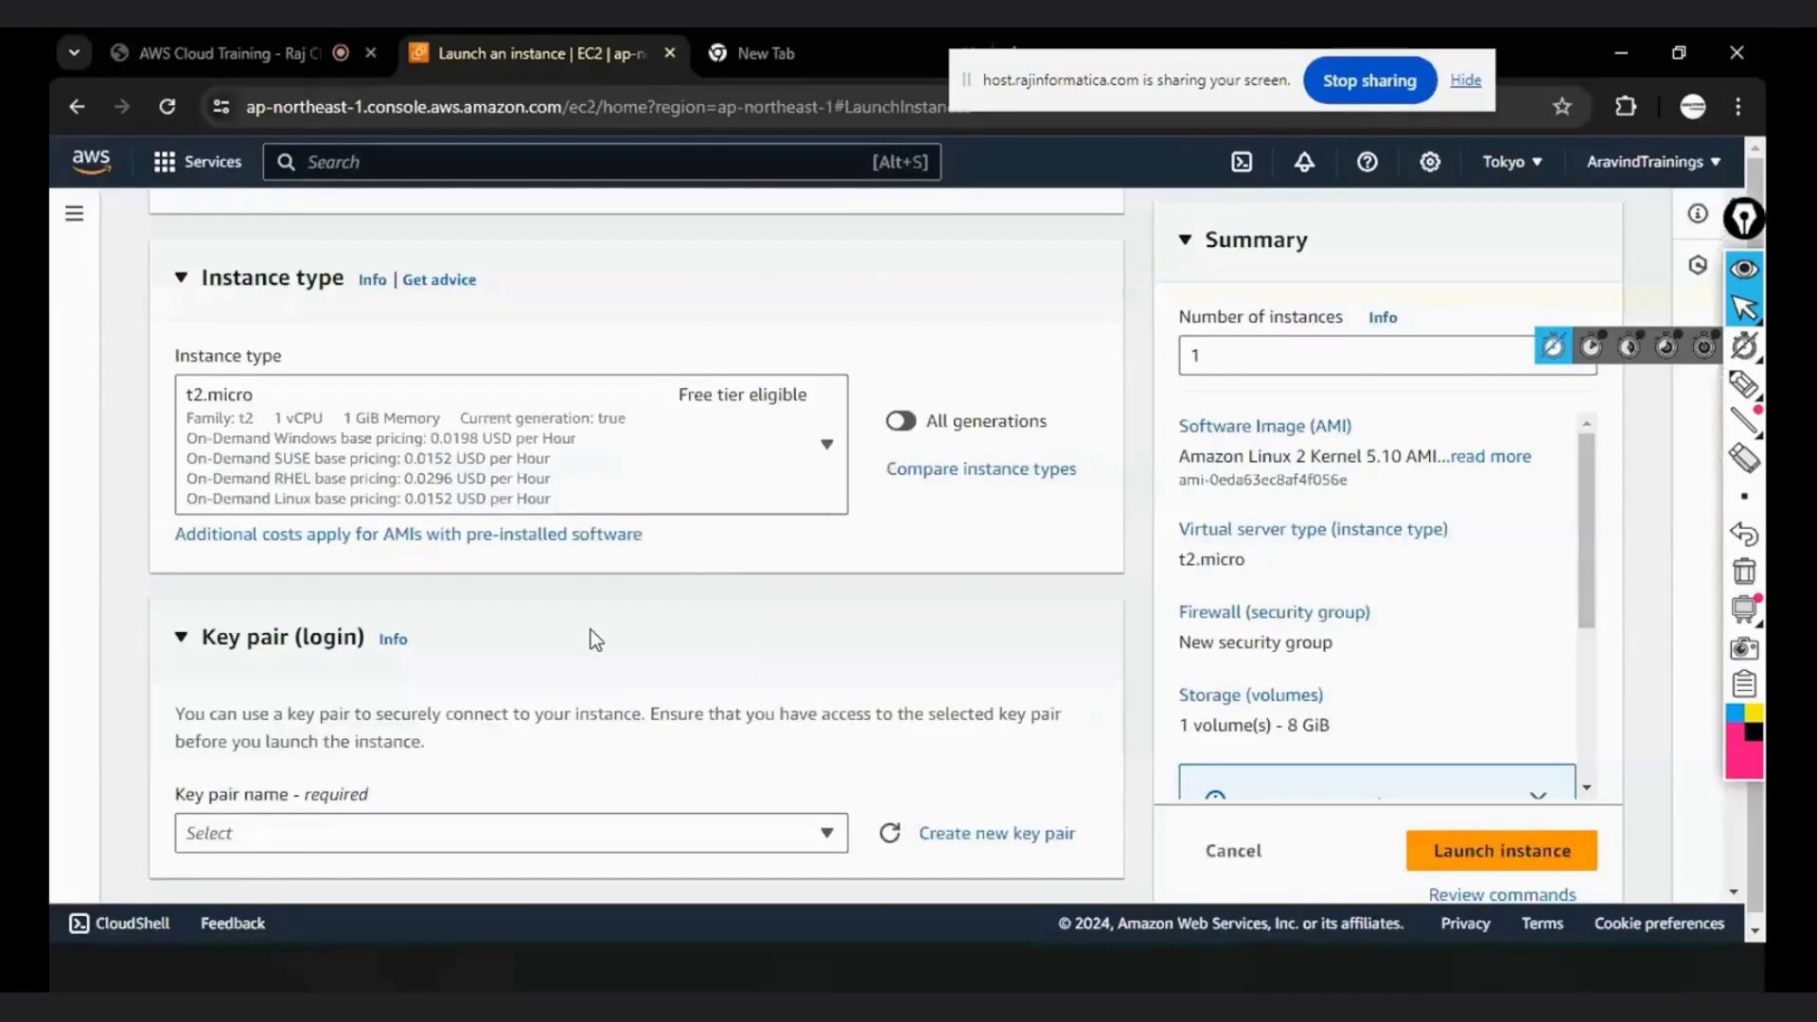
pyautogui.scroll(-2, 591, 630)
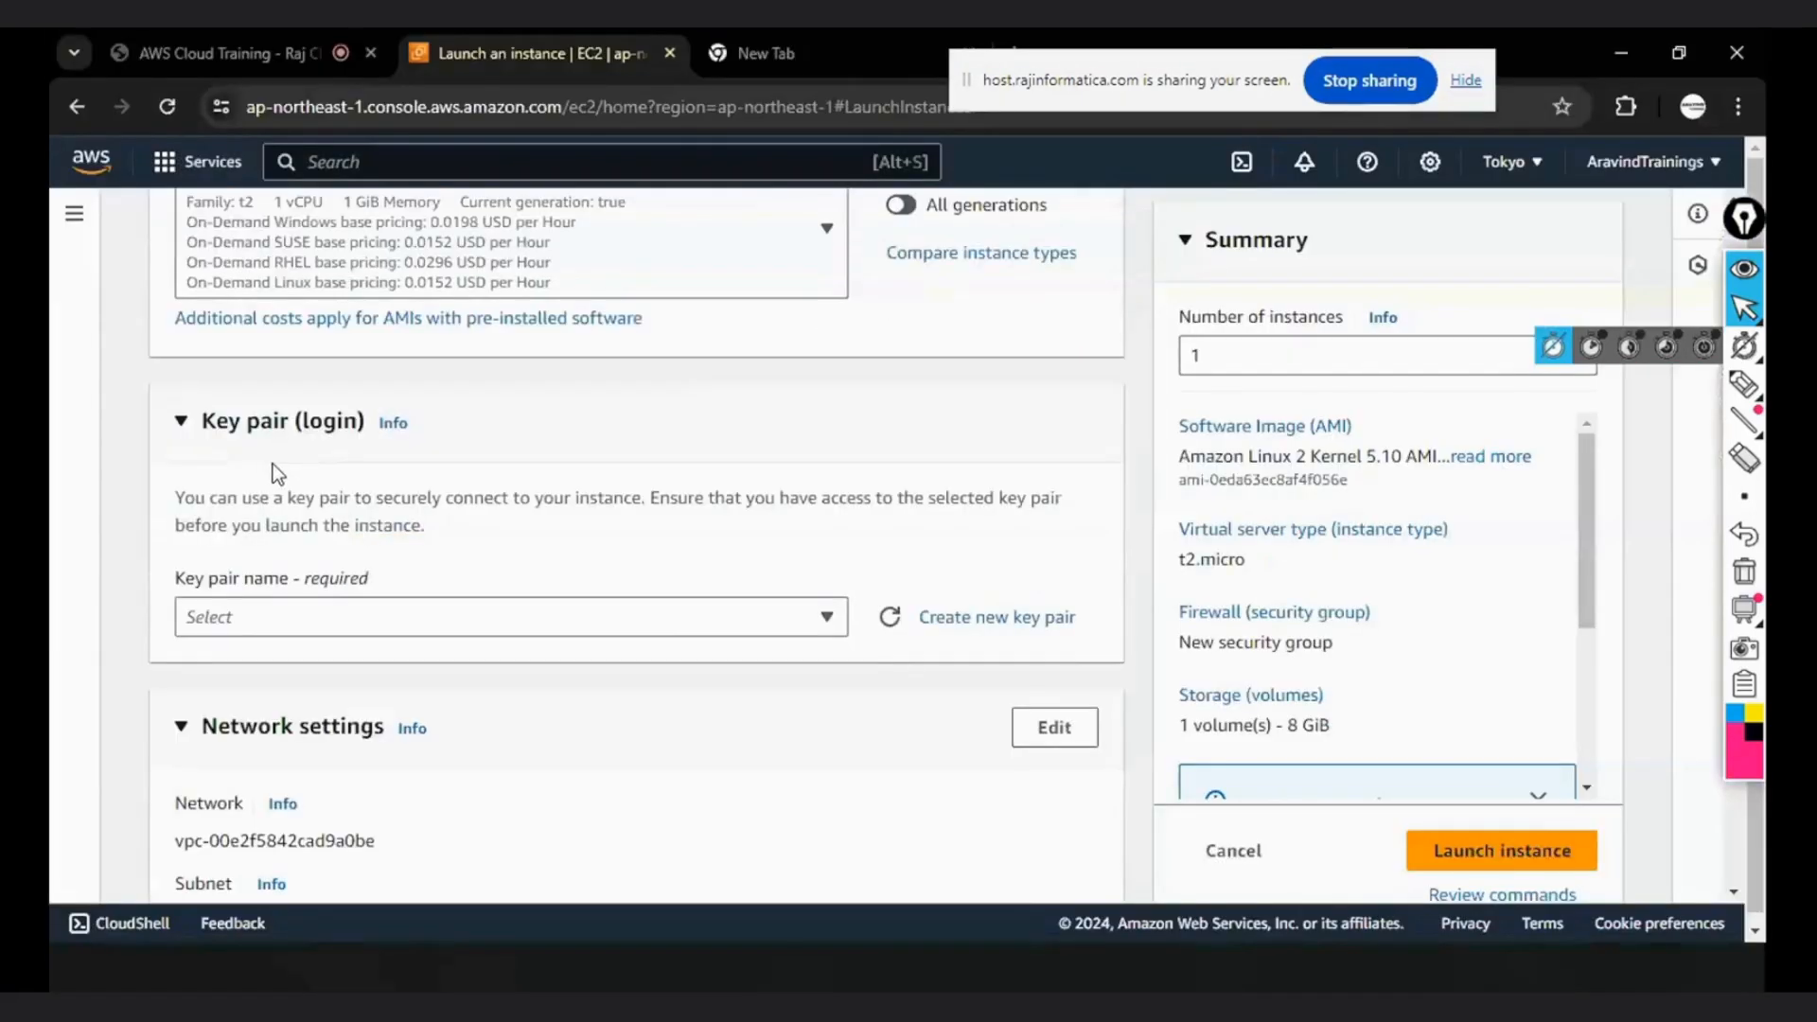